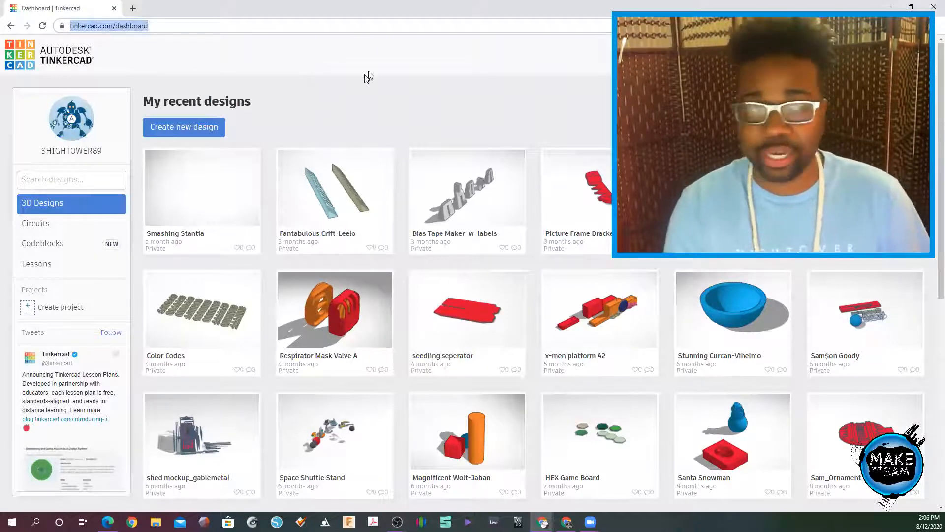
Look through the first page of recent 3D designs on the dashboard.
{"action": "left_click", "coordinate": [170, 24]}
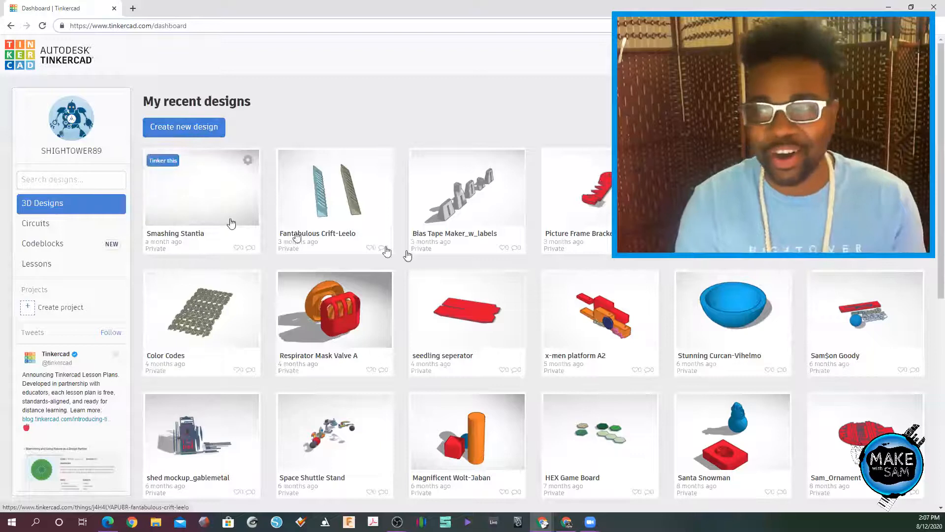
{"action": "scroll", "coordinate": [460, 365], "scroll_direction": "down", "scroll_amount": 5}
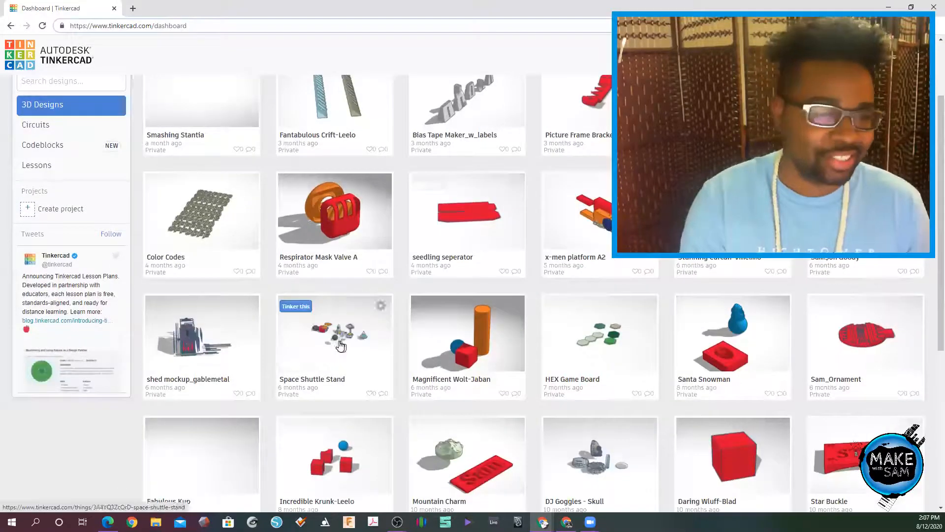
{"action": "scroll", "coordinate": [229, 278], "scroll_direction": "up", "scroll_amount": 5}
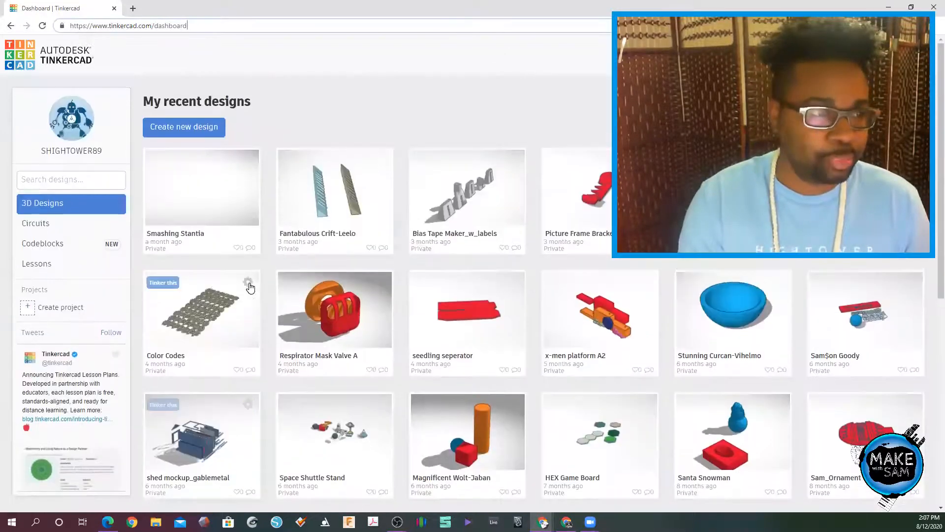
{"action": "scroll", "coordinate": [236, 256], "scroll_direction": "down", "scroll_amount": 1}
{"action": "scroll", "coordinate": [189, 447], "scroll_direction": "down", "scroll_amount": 4}
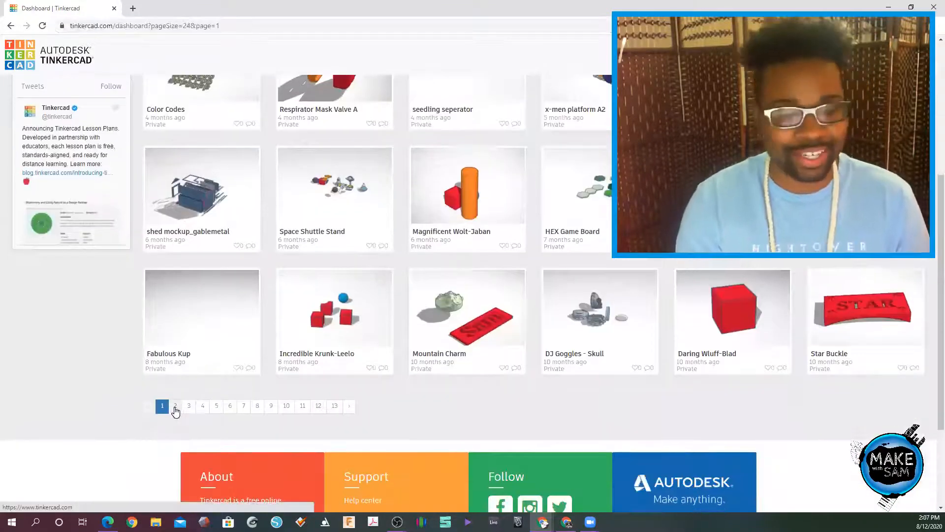
Open page 2 of the recent designs and look over its thumbnails.
{"action": "left_click", "coordinate": [175, 412]}
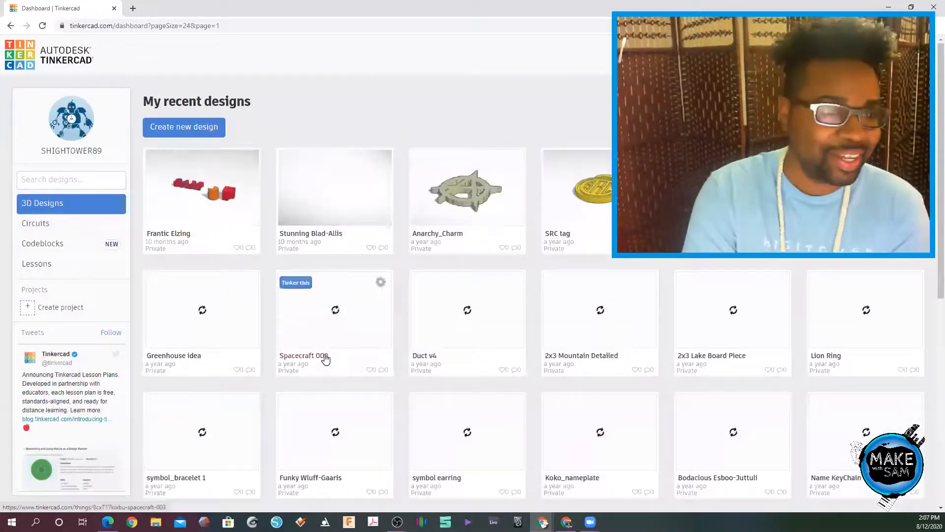
{"action": "scroll", "coordinate": [325, 357], "scroll_direction": "down", "scroll_amount": 3}
{"action": "scroll", "coordinate": [340, 374], "scroll_direction": "down", "scroll_amount": 1}
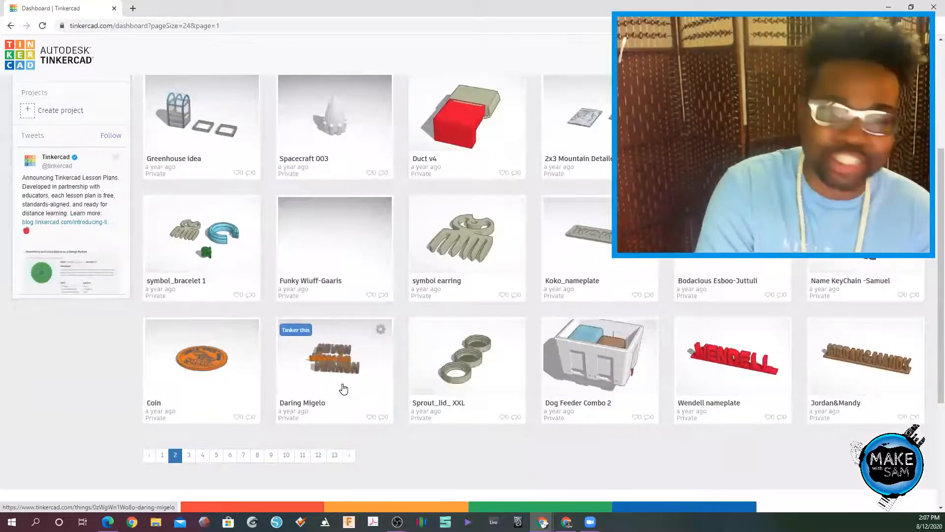
{"action": "scroll", "coordinate": [471, 265], "scroll_direction": "up", "scroll_amount": 2}
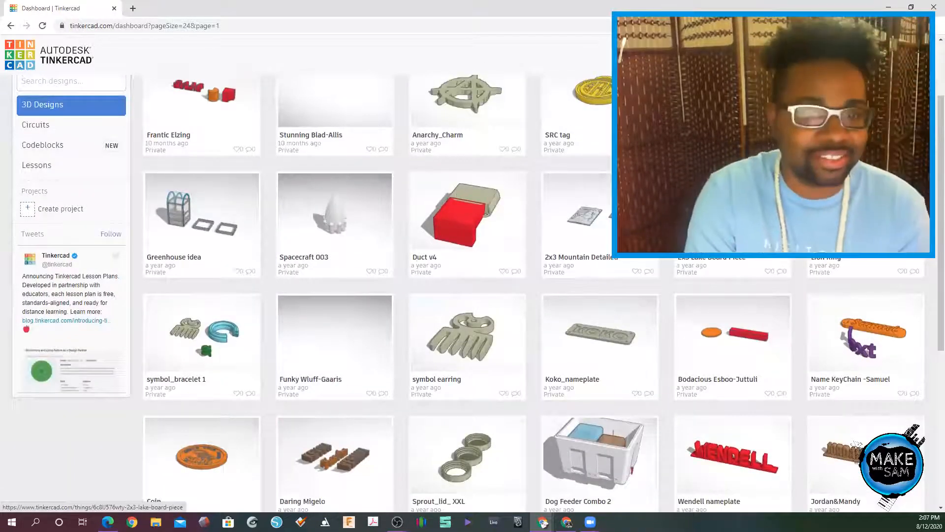
{"action": "scroll", "coordinate": [776, 266], "scroll_direction": "up", "scroll_amount": 1}
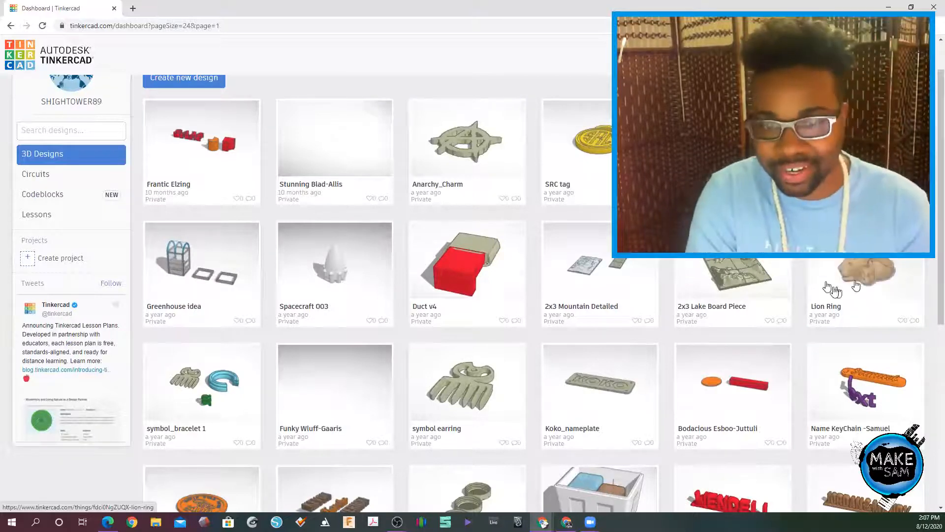
{"action": "scroll", "coordinate": [564, 360], "scroll_direction": "down", "scroll_amount": 1}
{"action": "scroll", "coordinate": [562, 355], "scroll_direction": "down", "scroll_amount": 1}
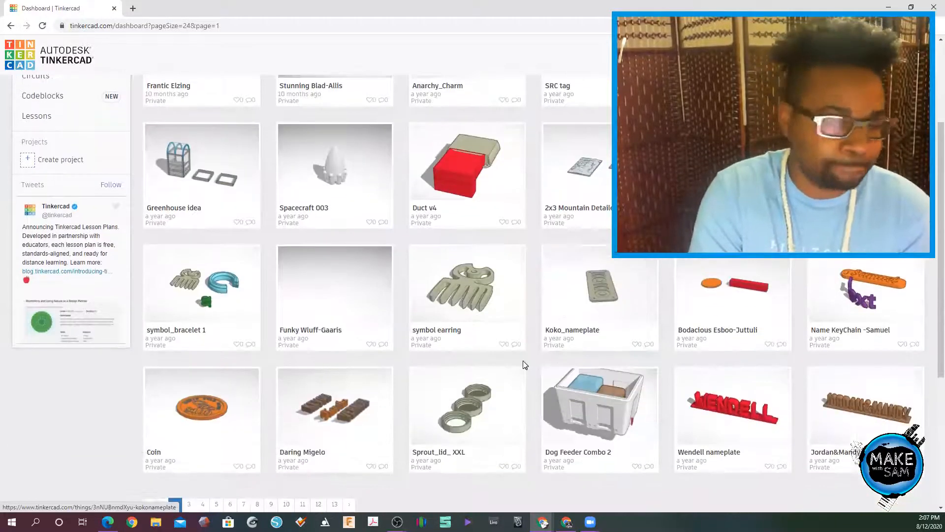
{"action": "scroll", "coordinate": [809, 451], "scroll_direction": "up", "scroll_amount": 1}
{"action": "scroll", "coordinate": [808, 449], "scroll_direction": "up", "scroll_amount": 2}
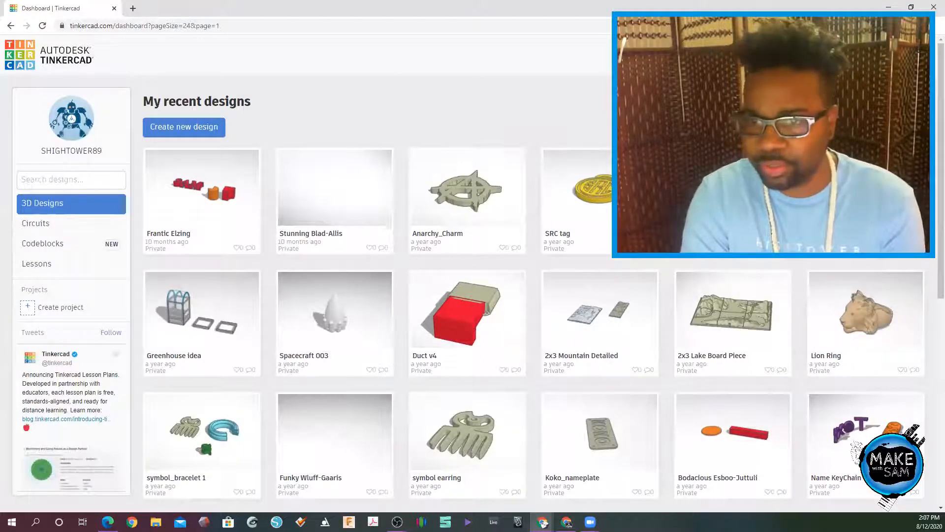
{"action": "scroll", "coordinate": [394, 190], "scroll_direction": "down", "scroll_amount": 1}
{"action": "scroll", "coordinate": [337, 269], "scroll_direction": "down", "scroll_amount": 1}
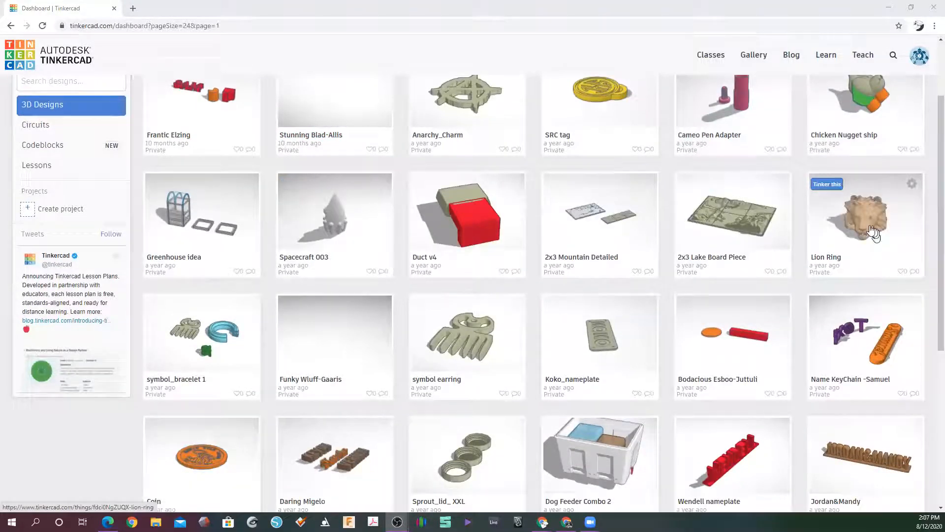
{"action": "scroll", "coordinate": [672, 293], "scroll_direction": "down", "scroll_amount": 2}
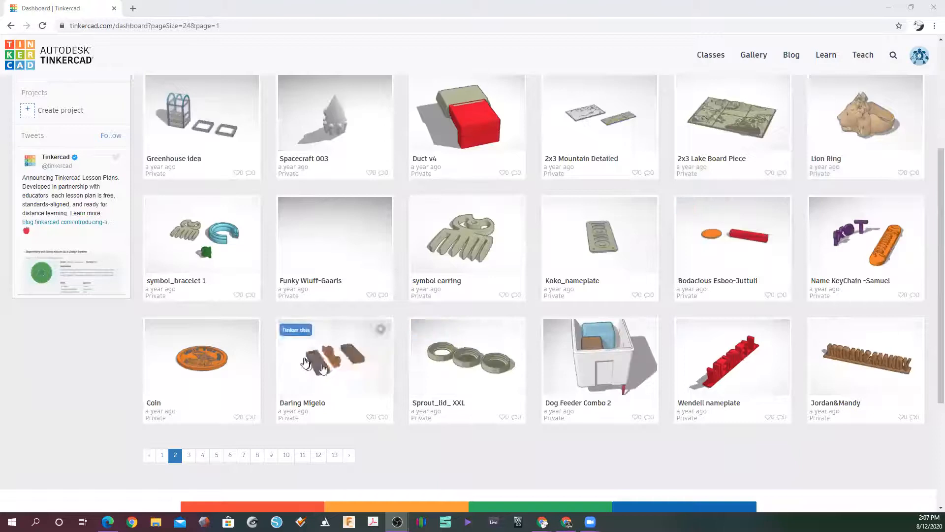
{"action": "scroll", "coordinate": [315, 278], "scroll_direction": "up", "scroll_amount": 4}
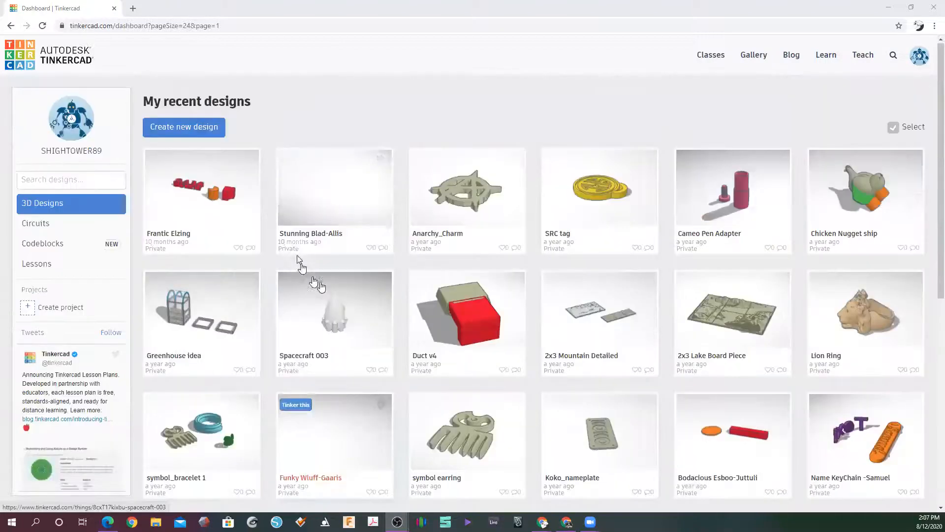
View the details of the Sprout_lid_ XXL design and close them again.
{"action": "scroll", "coordinate": [370, 417], "scroll_direction": "down", "scroll_amount": 4}
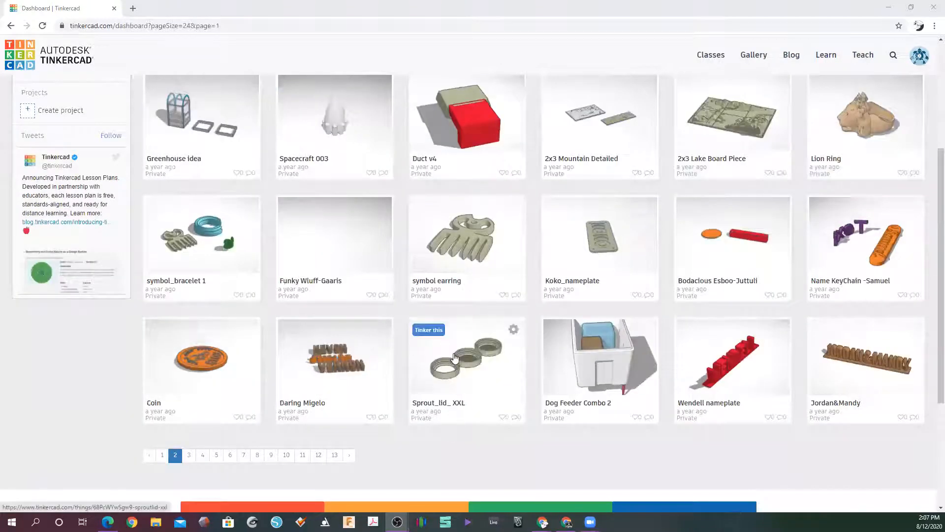
{"action": "left_click", "coordinate": [482, 347]}
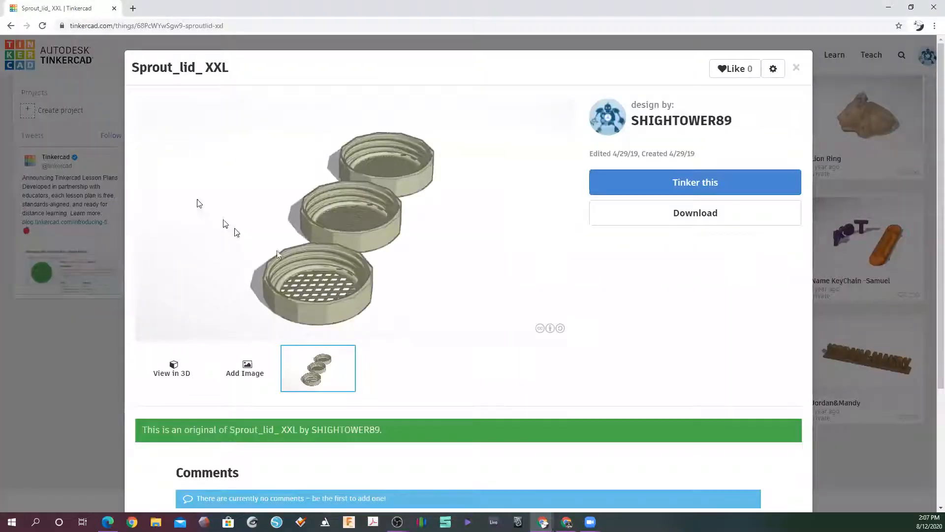
{"action": "left_click", "coordinate": [796, 67]}
Browse pages 3 and 4 of the recent designs.
{"action": "scroll", "coordinate": [402, 363], "scroll_direction": "down", "scroll_amount": 2}
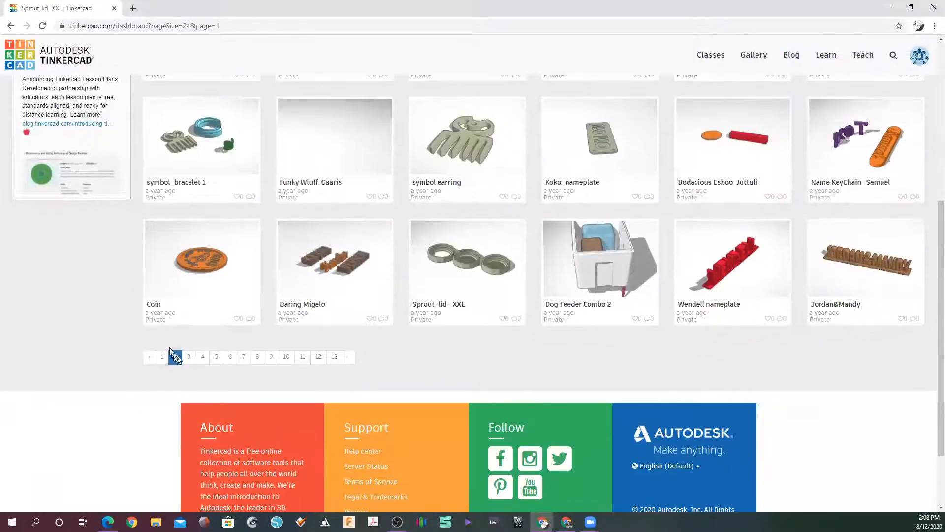
{"action": "left_click", "coordinate": [189, 357]}
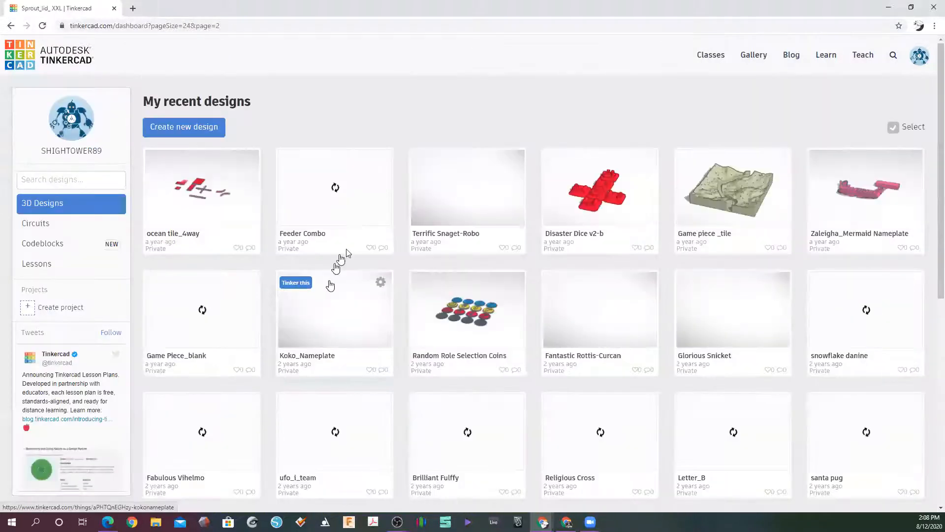
{"action": "scroll", "coordinate": [537, 317], "scroll_direction": "down", "scroll_amount": 1}
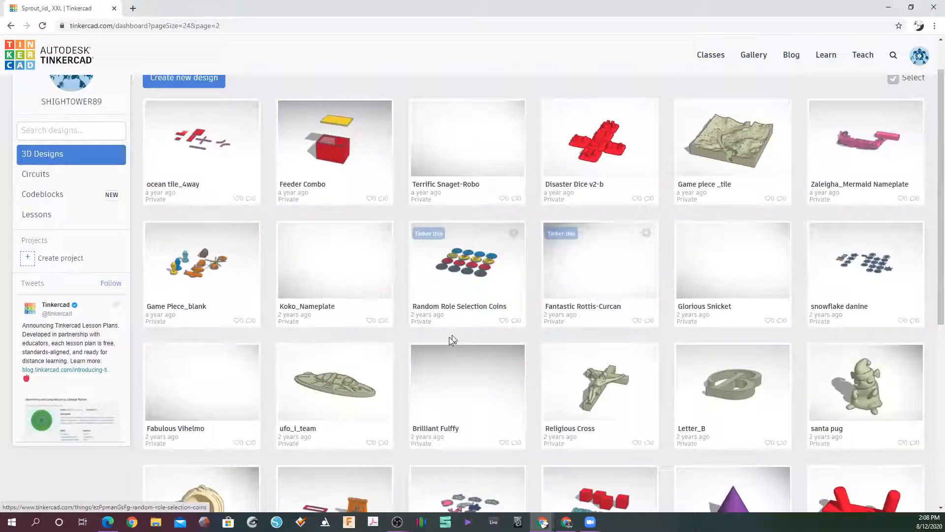
{"action": "scroll", "coordinate": [470, 357], "scroll_direction": "down", "scroll_amount": 1}
{"action": "scroll", "coordinate": [494, 389], "scroll_direction": "down", "scroll_amount": 4}
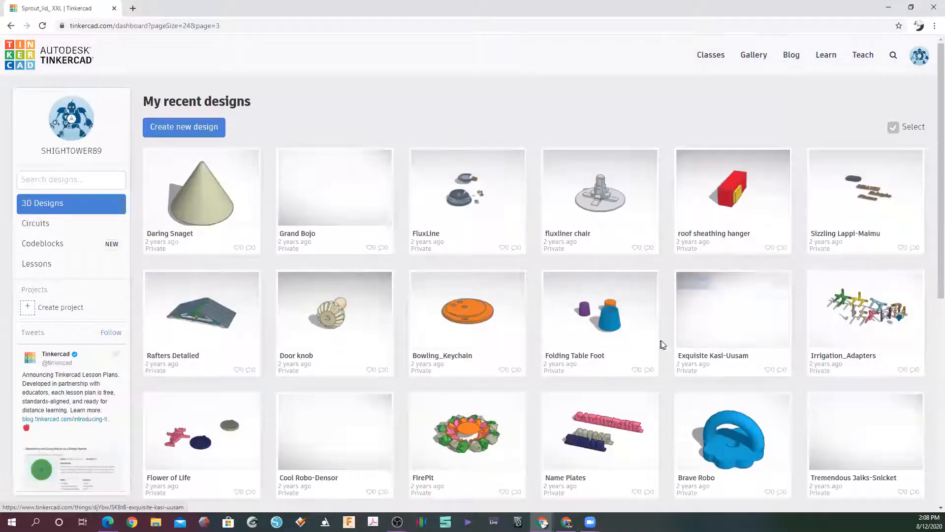
{"action": "scroll", "coordinate": [565, 399], "scroll_direction": "down", "scroll_amount": 2}
{"action": "scroll", "coordinate": [268, 347], "scroll_direction": "down", "scroll_amount": 3}
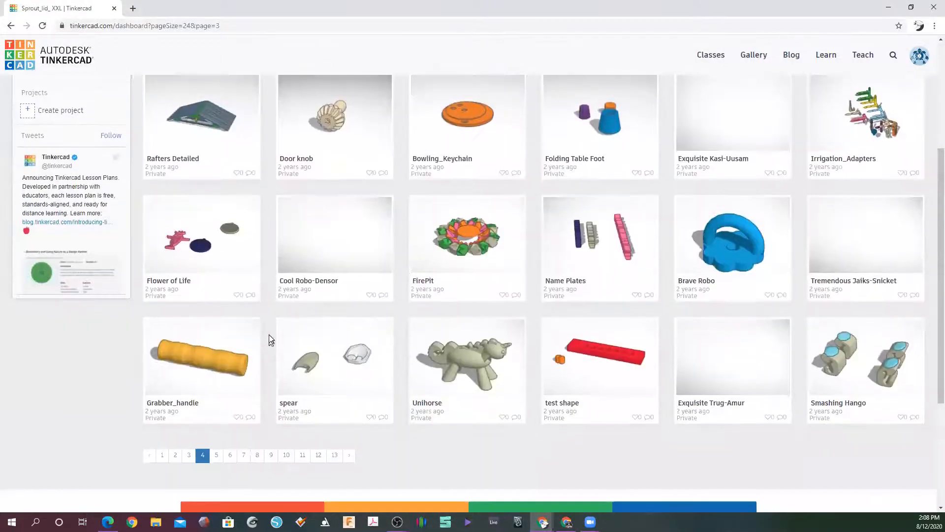
{"action": "scroll", "coordinate": [354, 368], "scroll_direction": "down", "scroll_amount": 1}
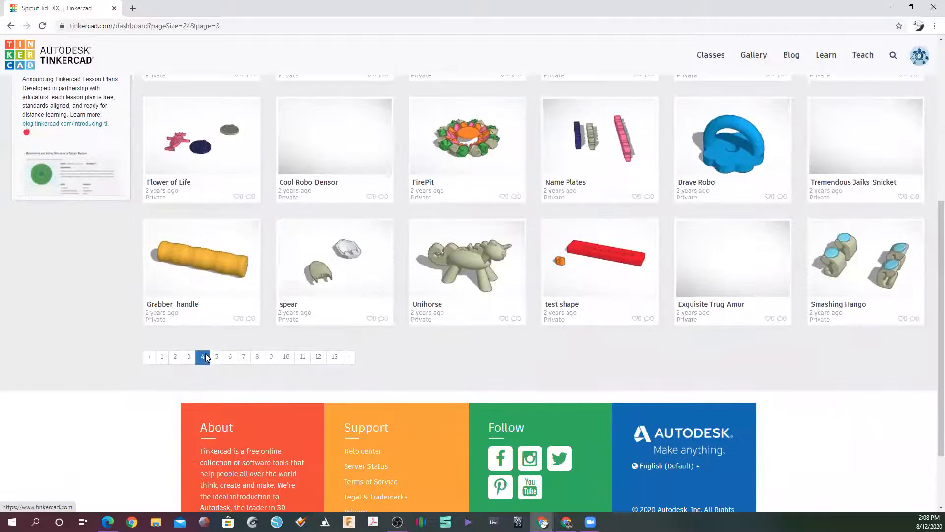
Open page 5 of the recent designs and look over the models on it.
{"action": "left_click", "coordinate": [216, 358]}
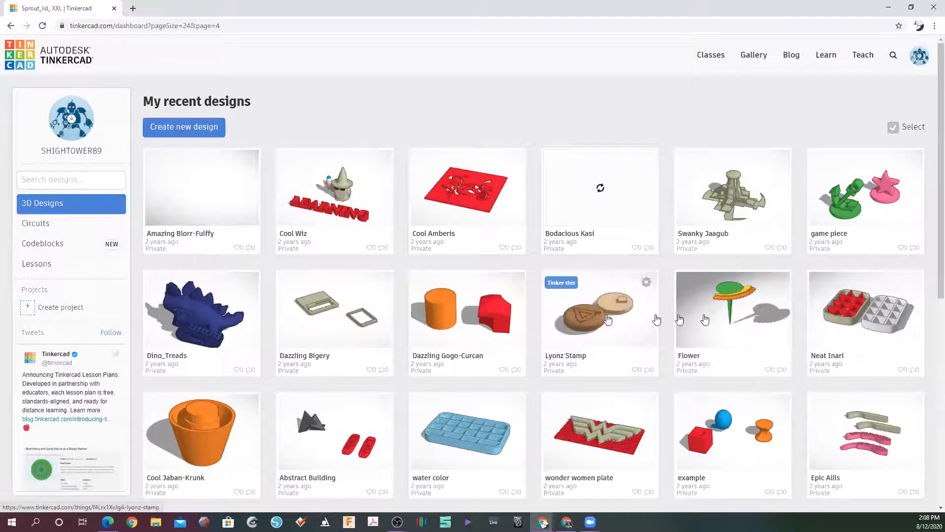
{"action": "scroll", "coordinate": [881, 298], "scroll_direction": "down", "scroll_amount": 1}
{"action": "scroll", "coordinate": [881, 299], "scroll_direction": "down", "scroll_amount": 2}
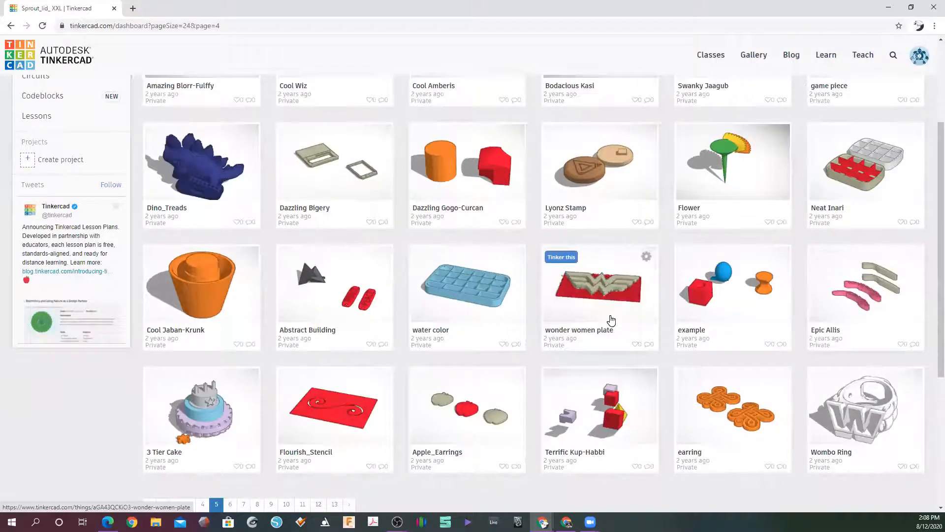
{"action": "scroll", "coordinate": [850, 358], "scroll_direction": "up", "scroll_amount": 3}
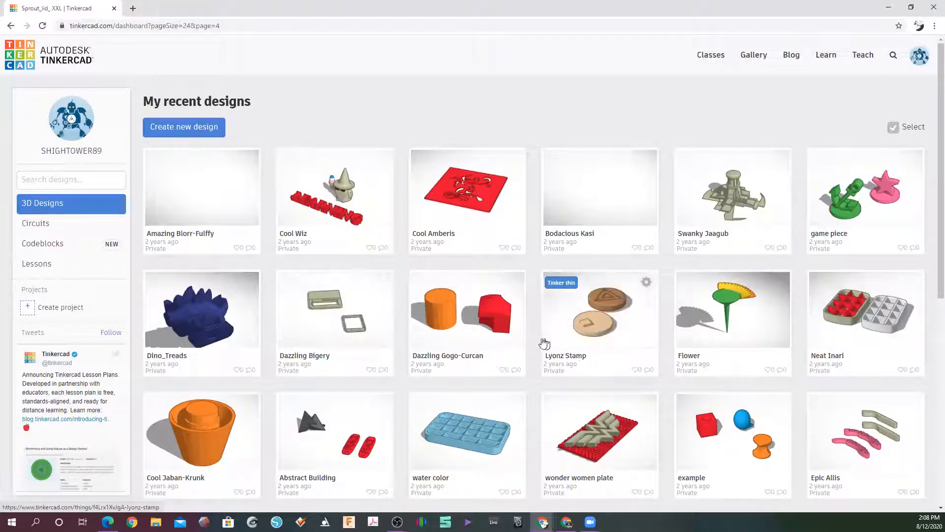
{"action": "scroll", "coordinate": [335, 296], "scroll_direction": "down", "scroll_amount": 2}
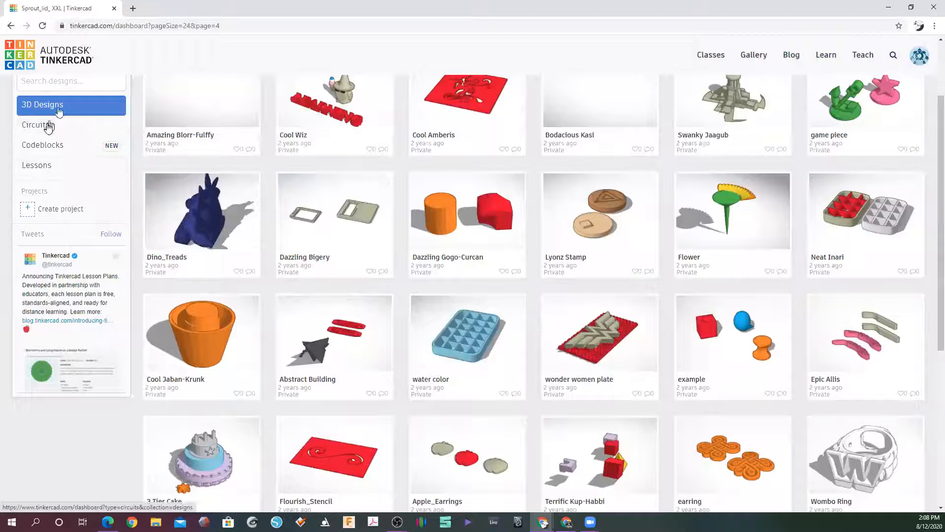
View the details of the Cool Amberis design and return to the dashboard.
{"action": "scroll", "coordinate": [52, 128], "scroll_direction": "up", "scroll_amount": 2}
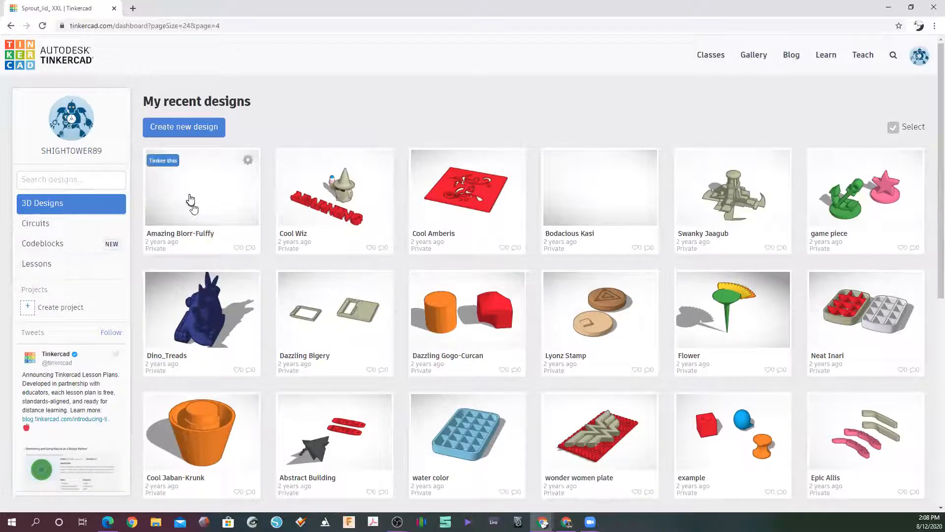
{"action": "left_click", "coordinate": [475, 201]}
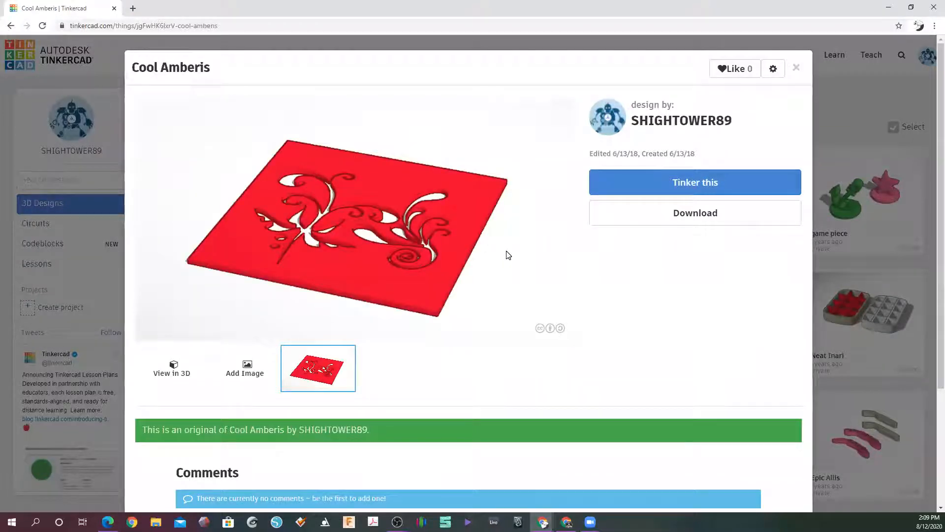
{"action": "left_click", "coordinate": [796, 68]}
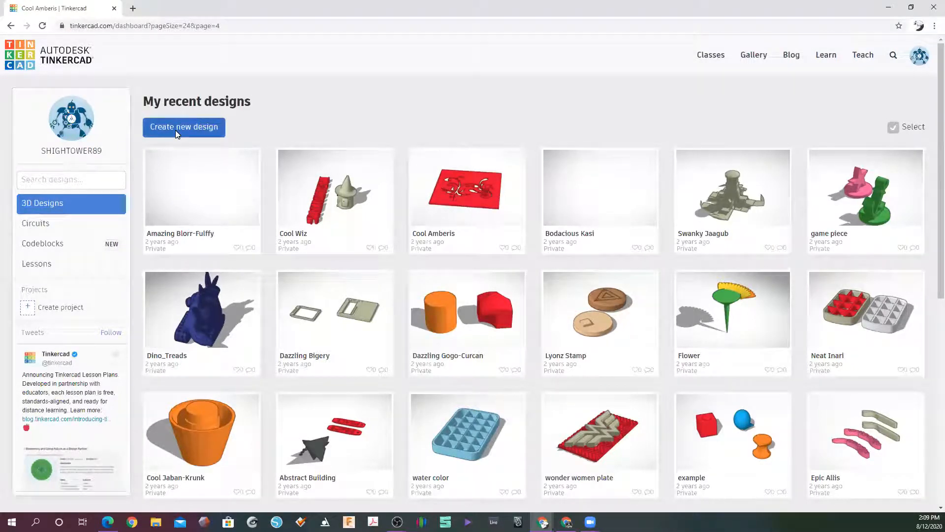
Create a new 3D design with an empty workplane.
{"action": "left_click", "coordinate": [200, 126]}
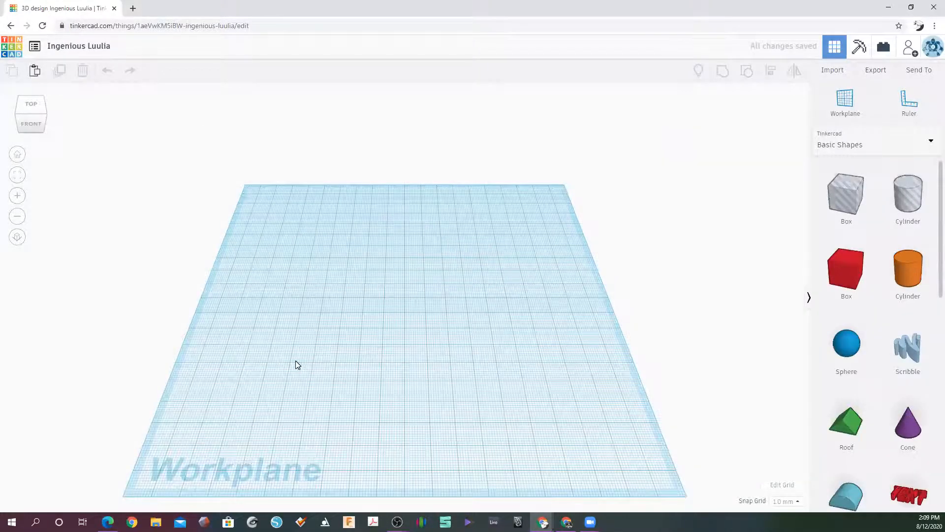
{"action": "right_click_drag", "start_coordinate": [329, 330], "coordinate": [453, 380]}
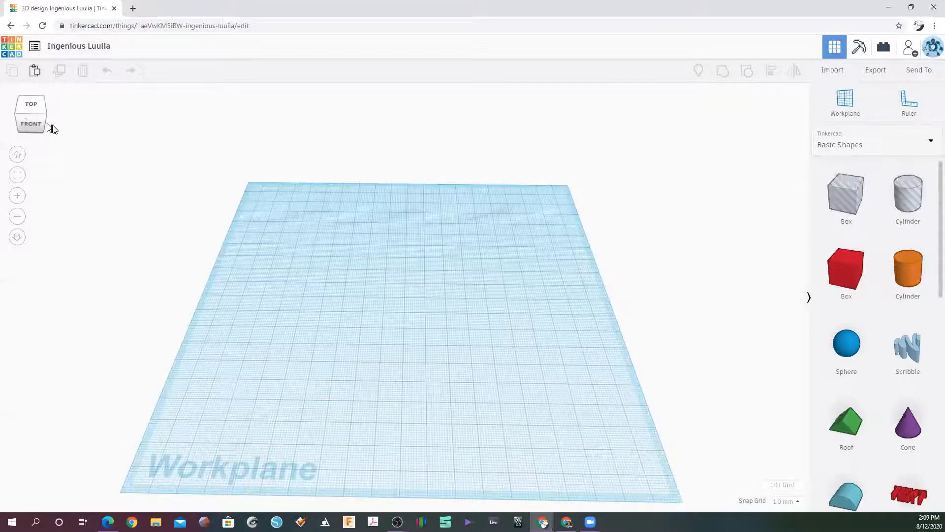
{"action": "right_click_drag", "start_coordinate": [257, 281], "coordinate": [261, 244]}
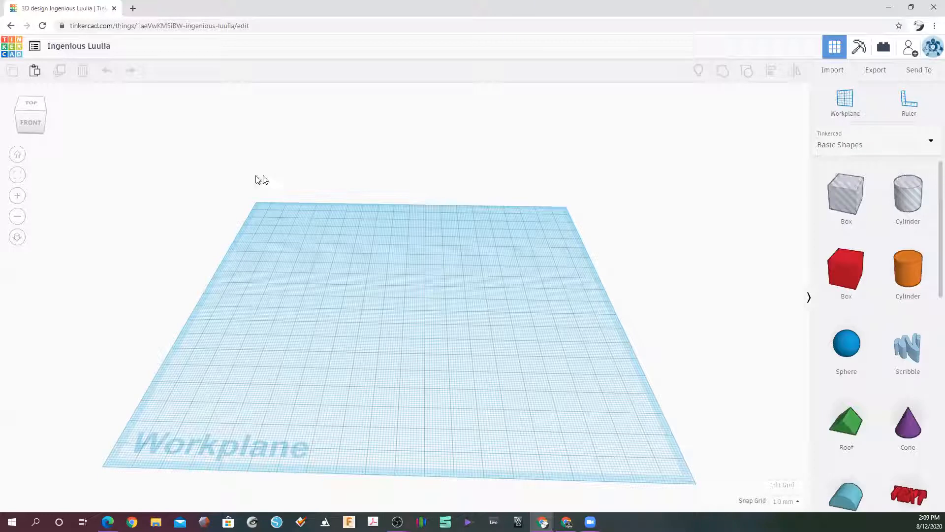
Rename the new design as Demo.
{"action": "left_click", "coordinate": [67, 47]}
{"action": "right_click", "coordinate": [67, 48]}
{"action": "left_click", "coordinate": [60, 100]}
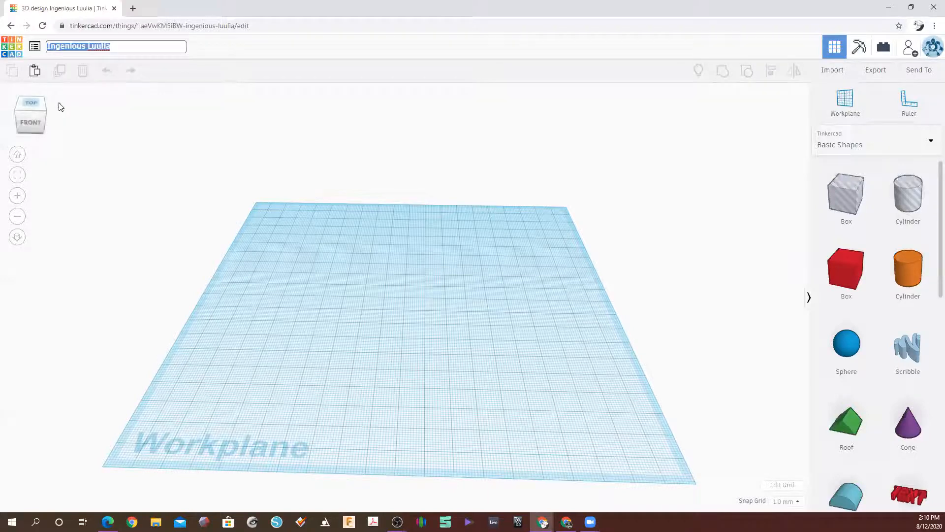
{"action": "left_click", "coordinate": [72, 45]}
{"action": "type", "text": "Demo"}
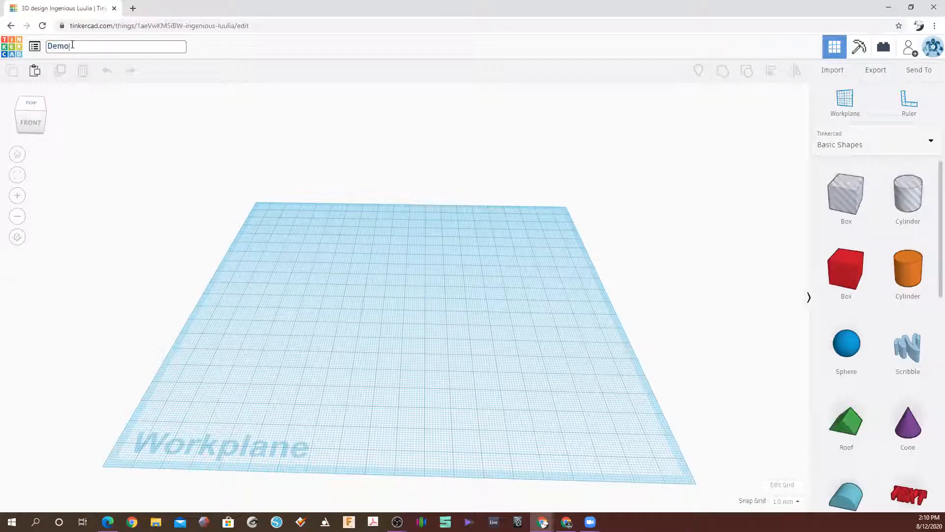
{"action": "key", "text": "Return"}
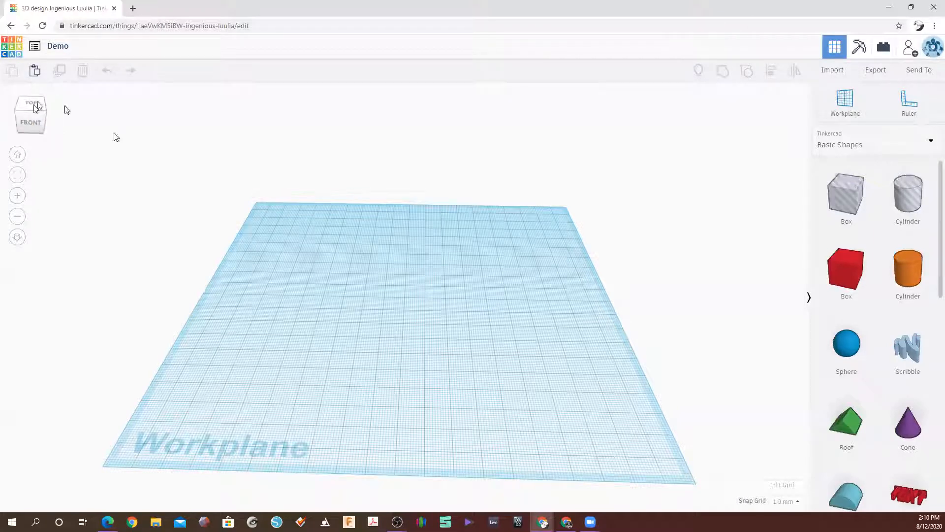
Place a solid red box from the basic shapes on the workplane, slightly left of its centre.
{"action": "left_click_drag", "start_coordinate": [854, 286], "coordinate": [356, 337]}
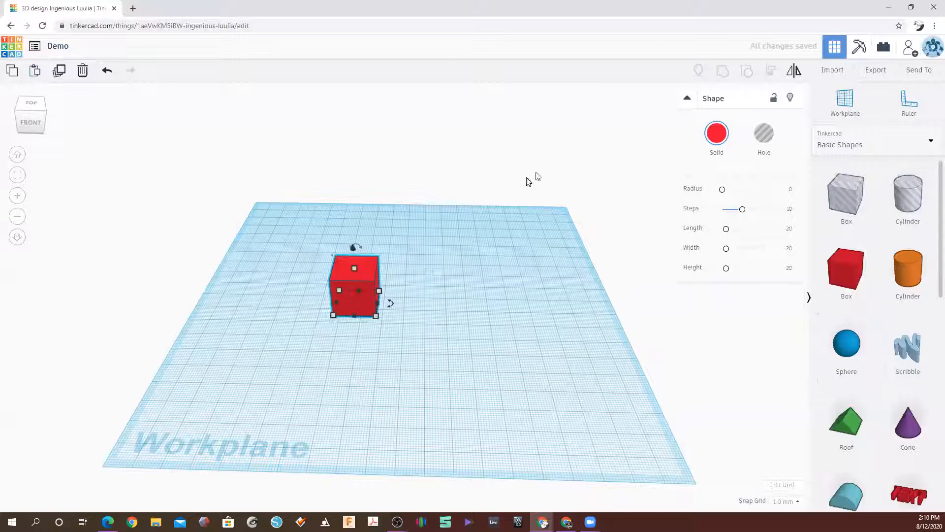
Reposition the red box near the middle of the workplane and collapse its shape properties.
{"action": "left_click_drag", "start_coordinate": [363, 303], "coordinate": [435, 253]}
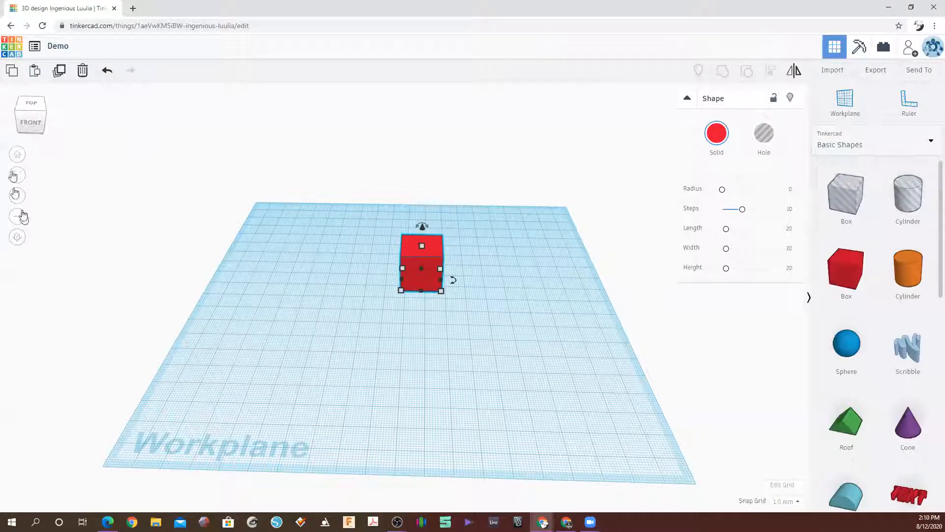
{"action": "left_click_drag", "start_coordinate": [416, 297], "coordinate": [401, 308]}
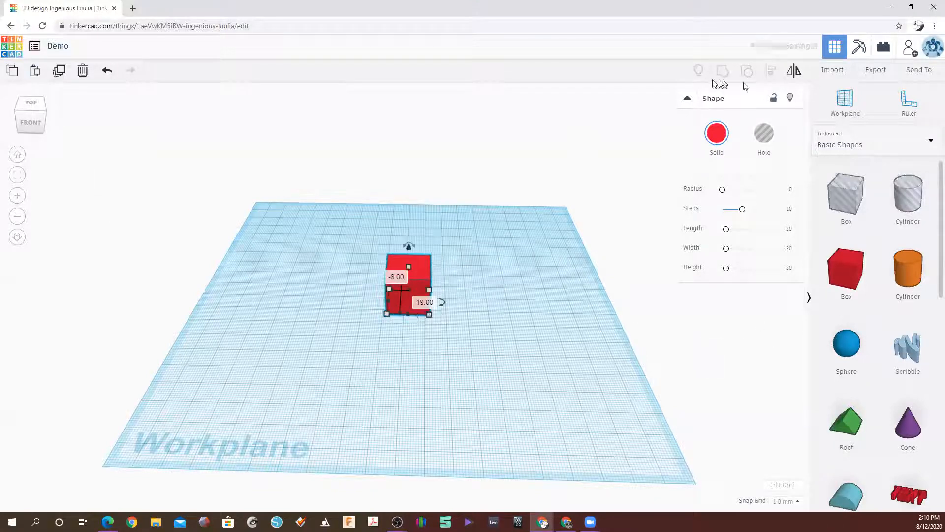
{"action": "left_click", "coordinate": [687, 99]}
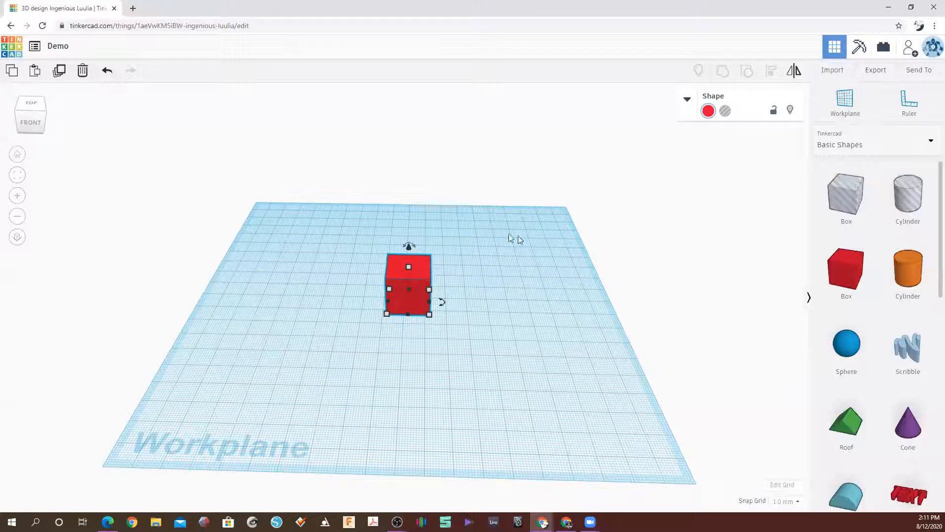
{"action": "left_click", "coordinate": [435, 325]}
{"action": "left_click", "coordinate": [406, 263]}
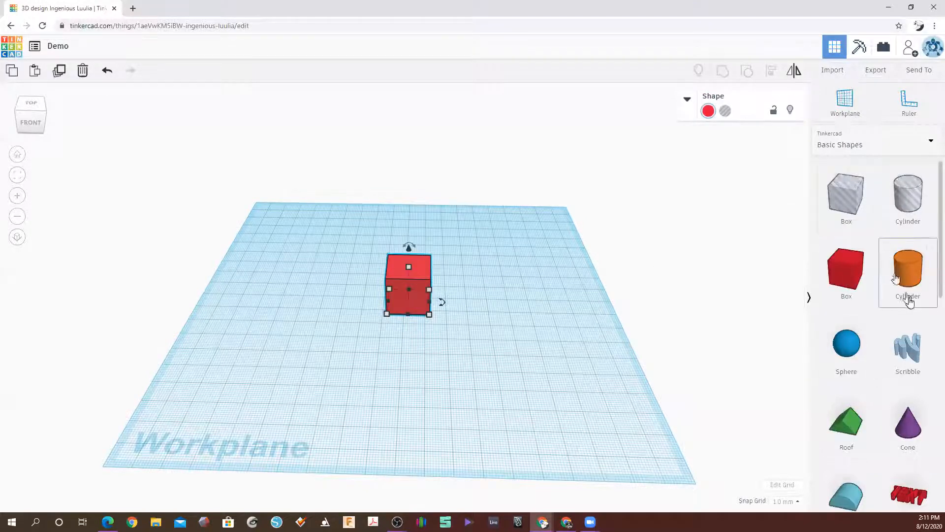
Place two solid orange cylinders on the workplane, one beside the red box and one in front of it.
{"action": "left_click_drag", "start_coordinate": [911, 291], "coordinate": [521, 298]}
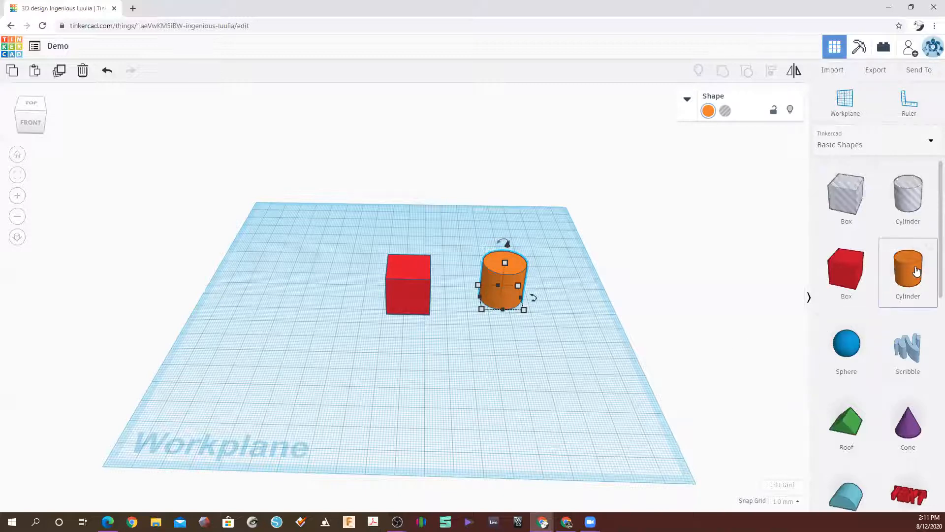
{"action": "left_click_drag", "start_coordinate": [901, 273], "coordinate": [450, 337]}
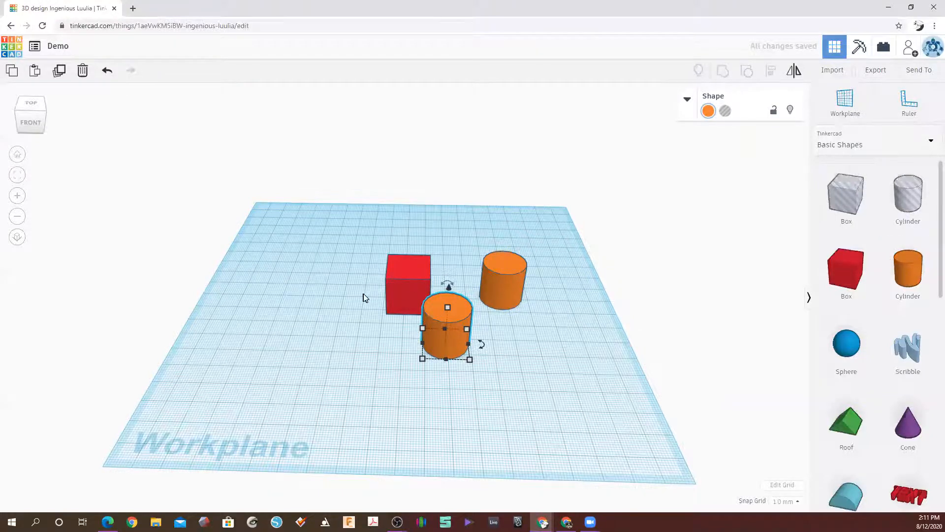
Examine the box and the two cylinders at closer and farther zoom levels.
{"action": "scroll", "coordinate": [384, 303], "scroll_direction": "up", "scroll_amount": 5}
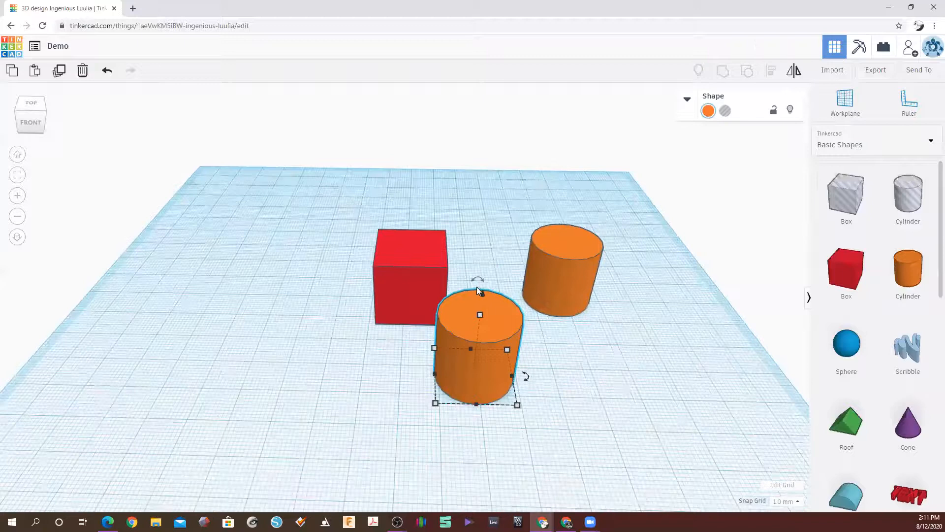
{"action": "scroll", "coordinate": [477, 286], "scroll_direction": "down", "scroll_amount": 5}
{"action": "scroll", "coordinate": [477, 287], "scroll_direction": "up", "scroll_amount": 5}
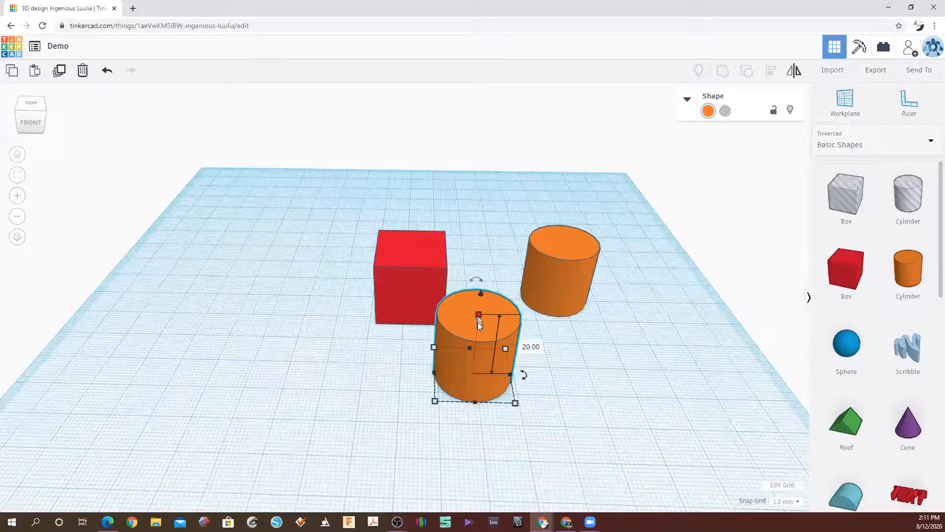
{"action": "scroll", "coordinate": [498, 341], "scroll_direction": "up", "scroll_amount": 2}
{"action": "scroll", "coordinate": [606, 373], "scroll_direction": "down", "scroll_amount": 5}
{"action": "scroll", "coordinate": [542, 358], "scroll_direction": "up", "scroll_amount": 3}
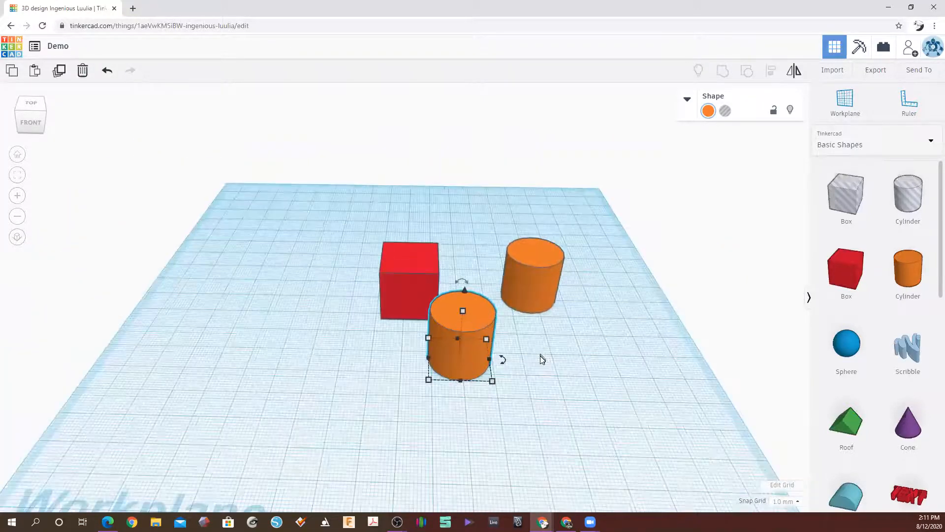
{"action": "scroll", "coordinate": [541, 359], "scroll_direction": "up", "scroll_amount": 3}
{"action": "scroll", "coordinate": [551, 336], "scroll_direction": "down", "scroll_amount": 3}
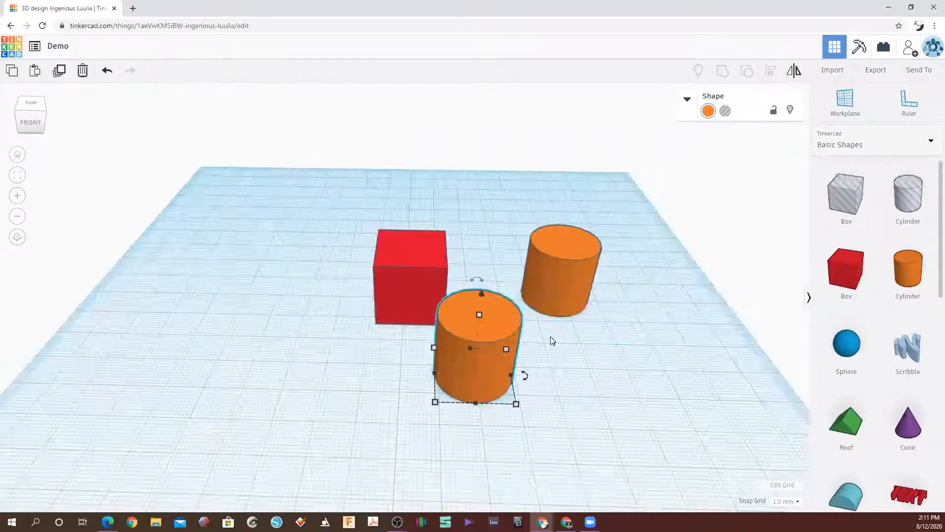
{"action": "scroll", "coordinate": [552, 340], "scroll_direction": "down", "scroll_amount": 3}
{"action": "scroll", "coordinate": [521, 363], "scroll_direction": "up", "scroll_amount": 3}
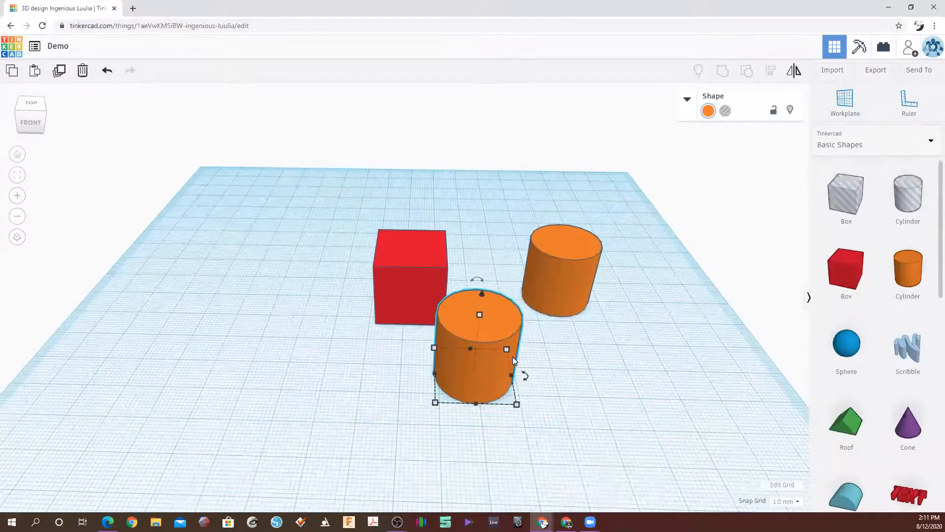
{"action": "scroll", "coordinate": [513, 360], "scroll_direction": "up", "scroll_amount": 2}
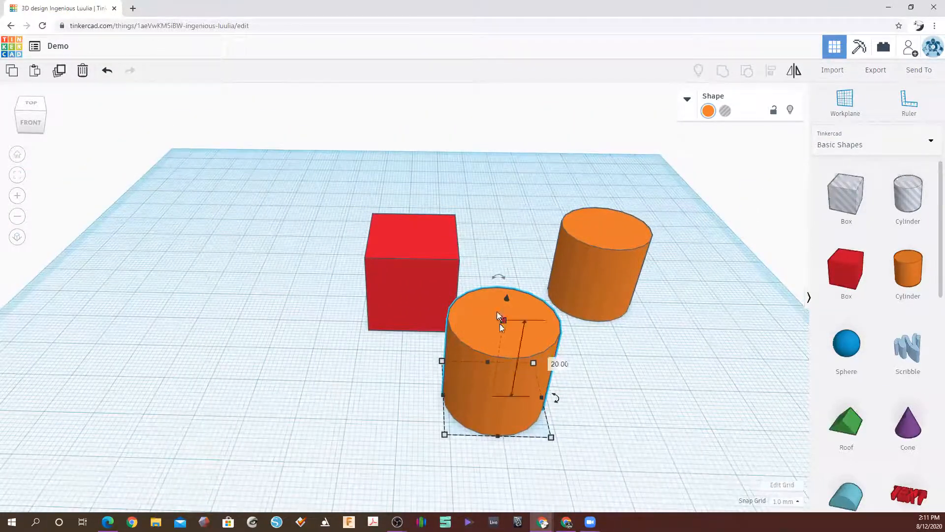
Orbit around the shapes to inspect them from low and high angles, including a close-up of the red box's corner.
{"action": "right_click_drag", "start_coordinate": [643, 363], "coordinate": [219, 302]}
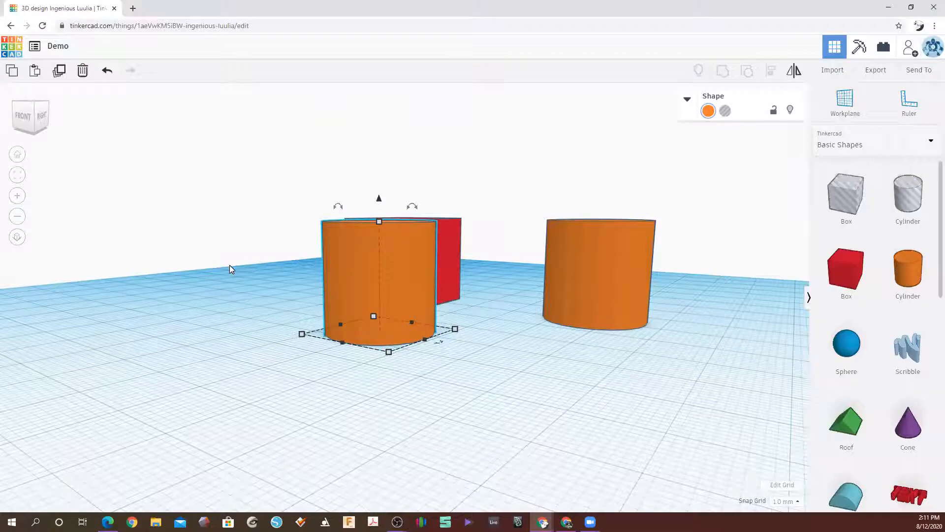
{"action": "right_click_drag", "start_coordinate": [344, 232], "coordinate": [396, 206]}
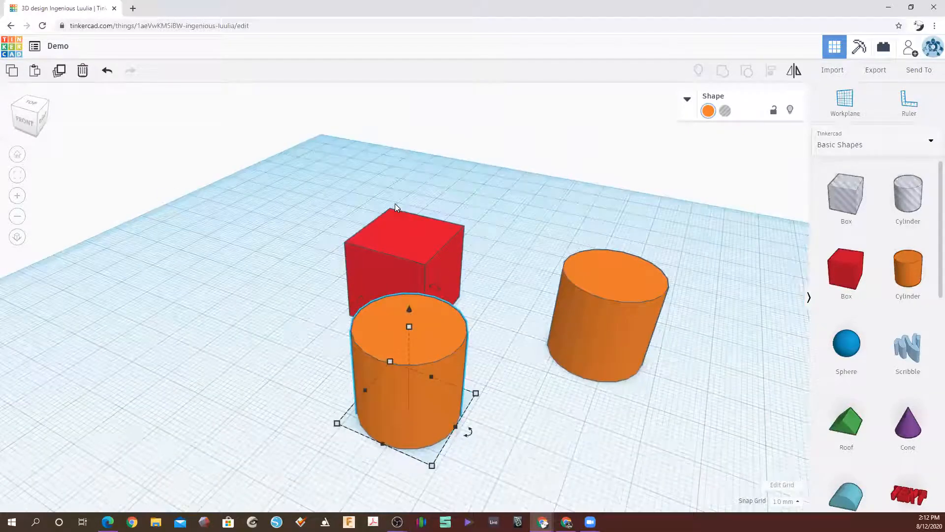
{"action": "right_click_drag", "start_coordinate": [534, 308], "coordinate": [335, 312]}
{"action": "scroll", "coordinate": [404, 310], "scroll_direction": "up", "scroll_amount": 5}
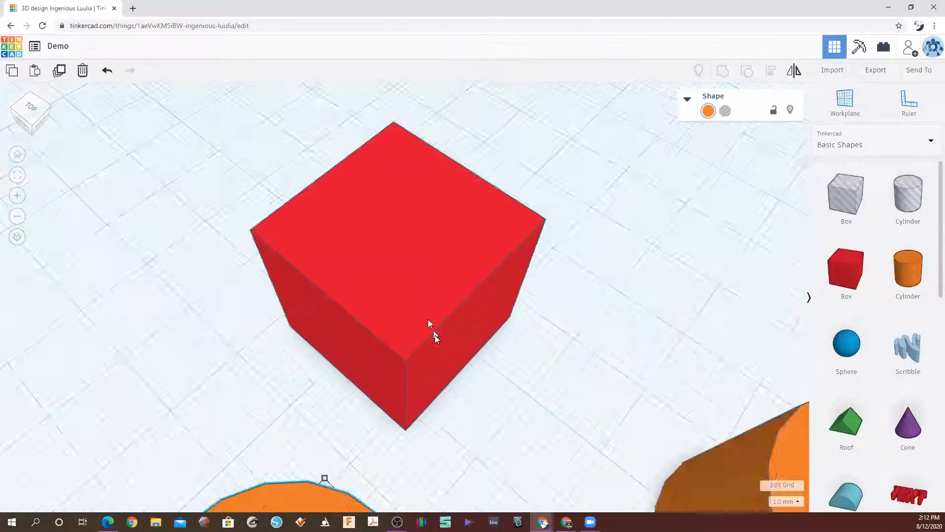
{"action": "scroll", "coordinate": [429, 324], "scroll_direction": "up", "scroll_amount": 3}
{"action": "scroll", "coordinate": [437, 343], "scroll_direction": "down", "scroll_amount": 2}
{"action": "right_click_drag", "start_coordinate": [447, 365], "coordinate": [370, 305]}
{"action": "scroll", "coordinate": [415, 253], "scroll_direction": "up", "scroll_amount": 2}
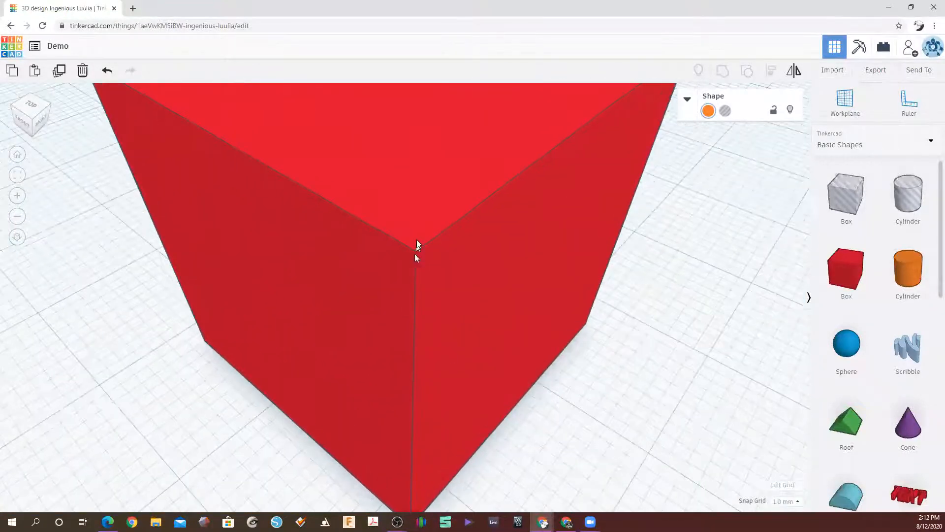
{"action": "scroll", "coordinate": [404, 256], "scroll_direction": "down", "scroll_amount": 6}
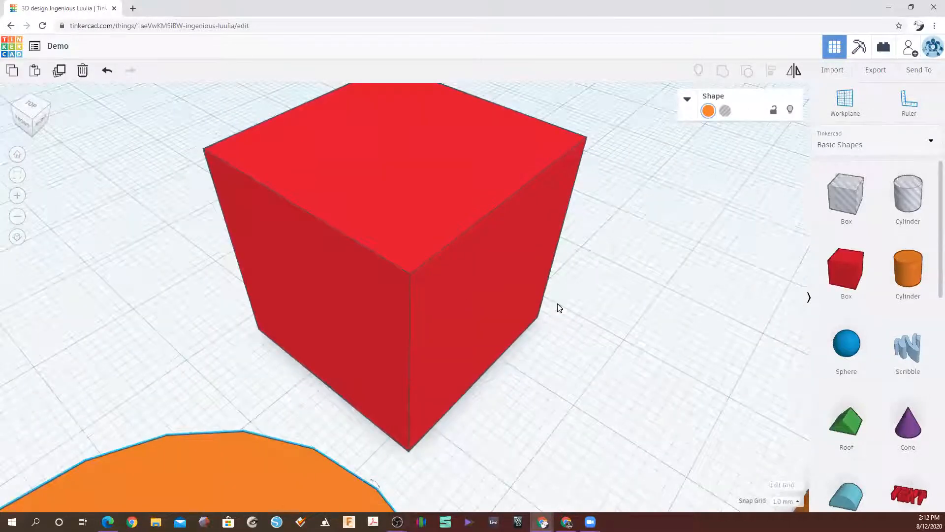
{"action": "scroll", "coordinate": [536, 319], "scroll_direction": "down", "scroll_amount": 4}
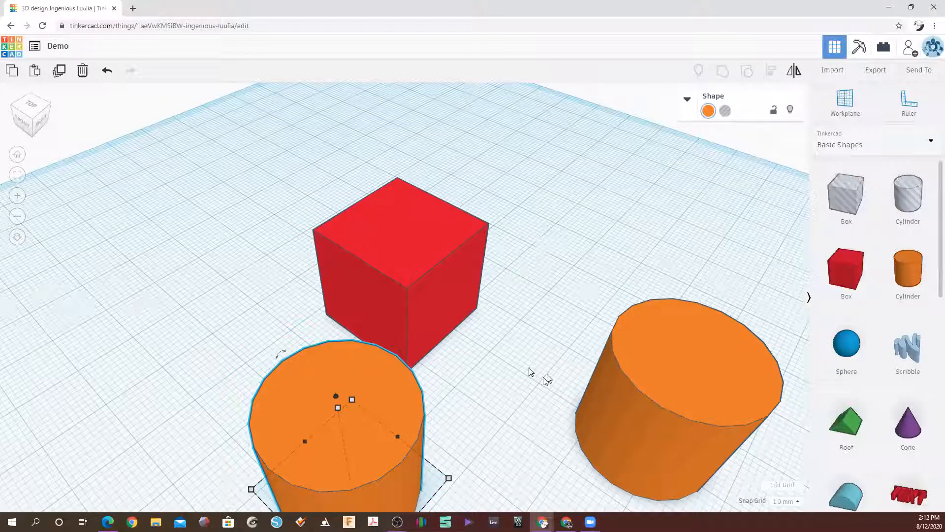
Pan across the workplane to examine the areas around the red box and the front cylinder.
{"action": "middle_click_drag", "start_coordinate": [398, 240], "coordinate": [605, 243]}
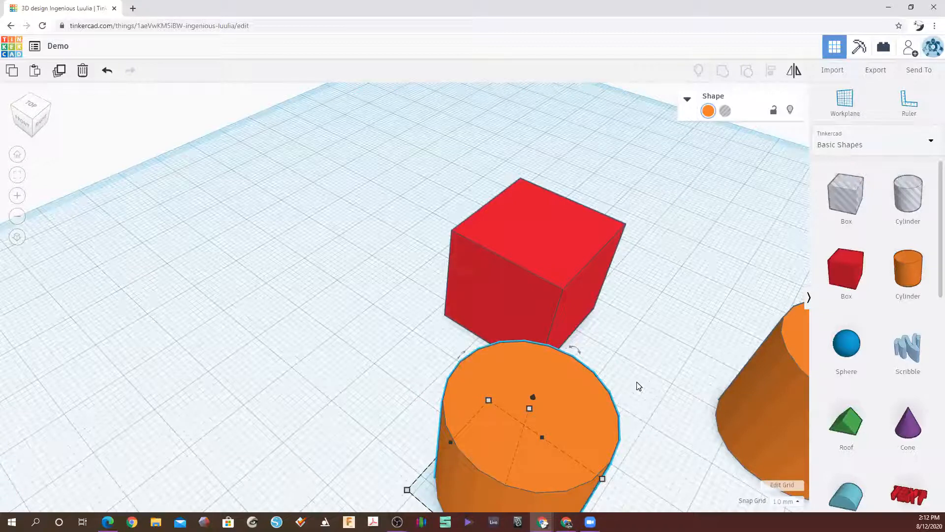
{"action": "middle_click_drag", "start_coordinate": [634, 344], "coordinate": [645, 309]}
{"action": "scroll", "coordinate": [708, 325], "scroll_direction": "up", "scroll_amount": 2}
{"action": "scroll", "coordinate": [704, 327], "scroll_direction": "down", "scroll_amount": 2}
{"action": "middle_click_drag", "start_coordinate": [549, 255], "coordinate": [617, 87]}
{"action": "scroll", "coordinate": [644, 357], "scroll_direction": "down", "scroll_amount": 3}
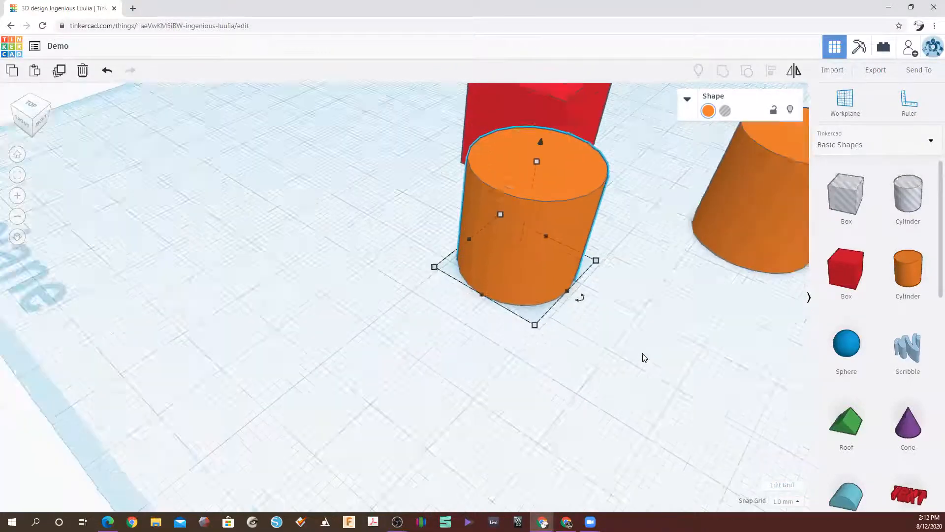
{"action": "scroll", "coordinate": [578, 315], "scroll_direction": "up", "scroll_amount": 3}
{"action": "middle_click_drag", "start_coordinate": [561, 241], "coordinate": [533, 365]}
{"action": "middle_click_drag", "start_coordinate": [551, 294], "coordinate": [552, 313]}
{"action": "right_click_drag", "start_coordinate": [695, 373], "coordinate": [579, 281]}
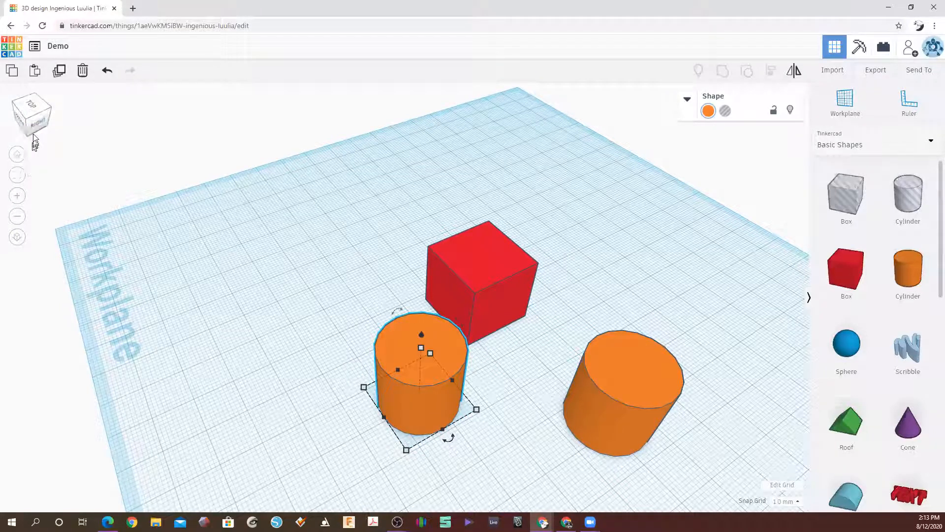
Inspect the shapes from the top, side and corner orientations of the view cube, and restore the home view.
{"action": "left_click", "coordinate": [31, 108]}
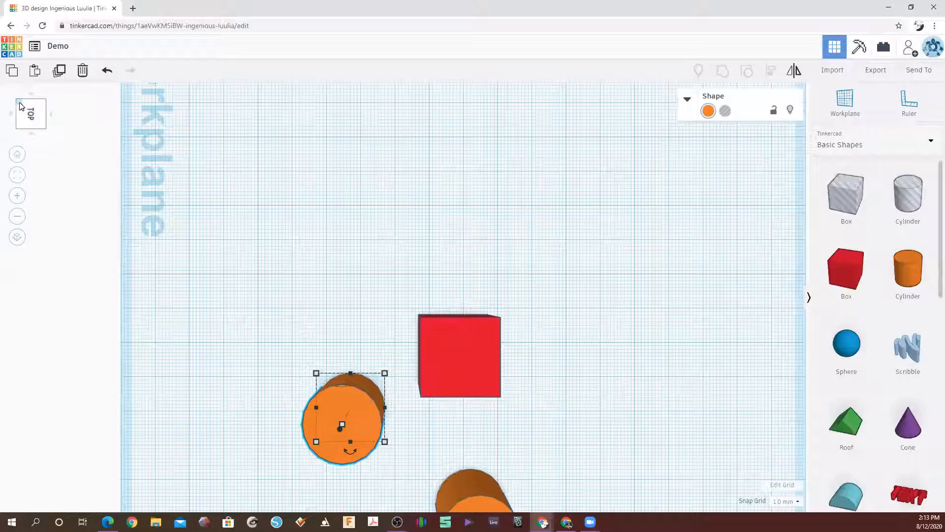
{"action": "left_click", "coordinate": [32, 100]}
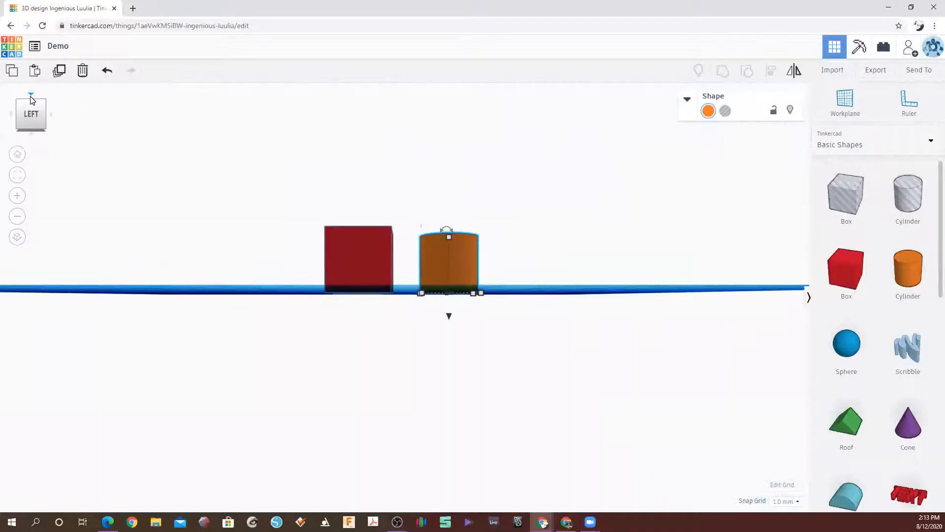
{"action": "left_click", "coordinate": [52, 114]}
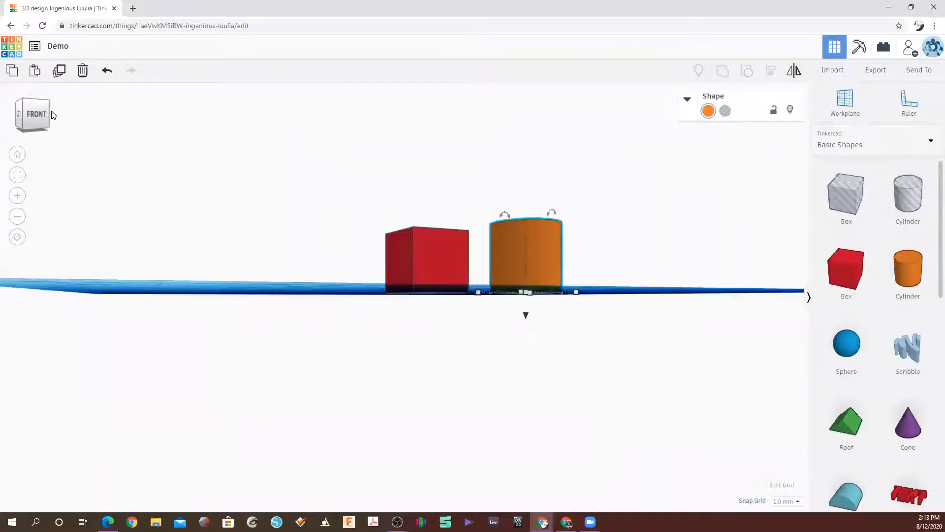
{"action": "left_click", "coordinate": [43, 101]}
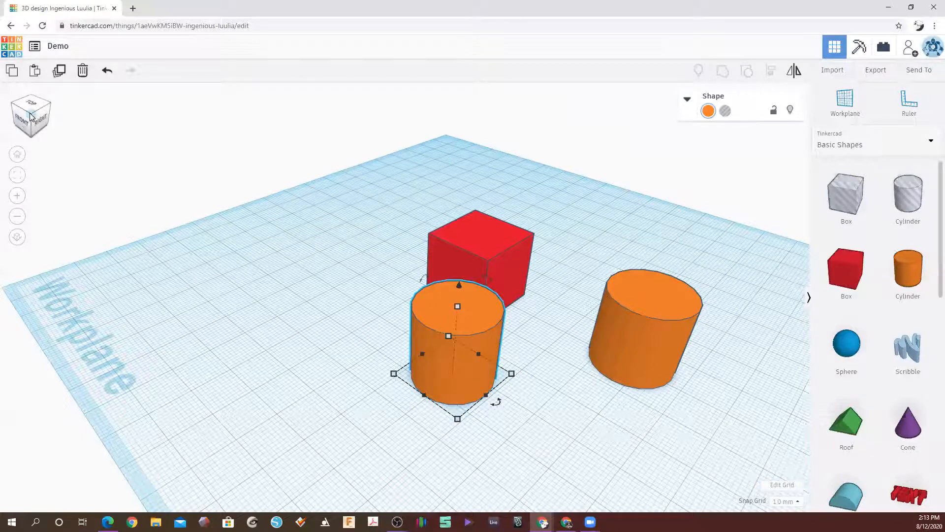
{"action": "left_click", "coordinate": [51, 106]}
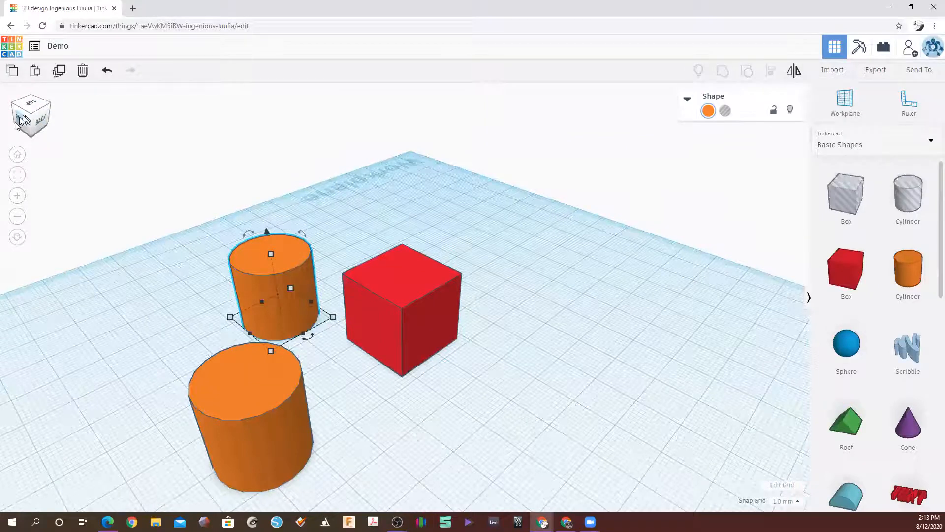
{"action": "left_click_drag", "start_coordinate": [22, 122], "coordinate": [64, 133]}
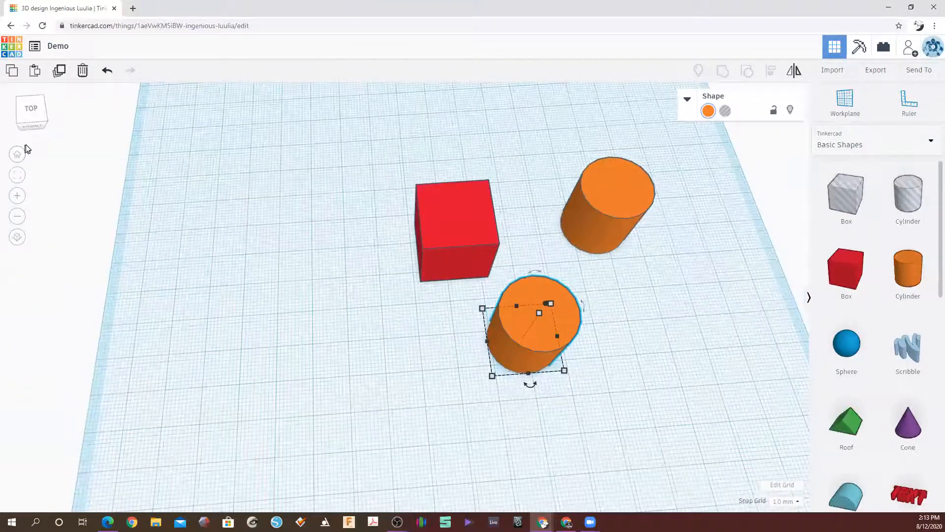
{"action": "left_click", "coordinate": [23, 129]}
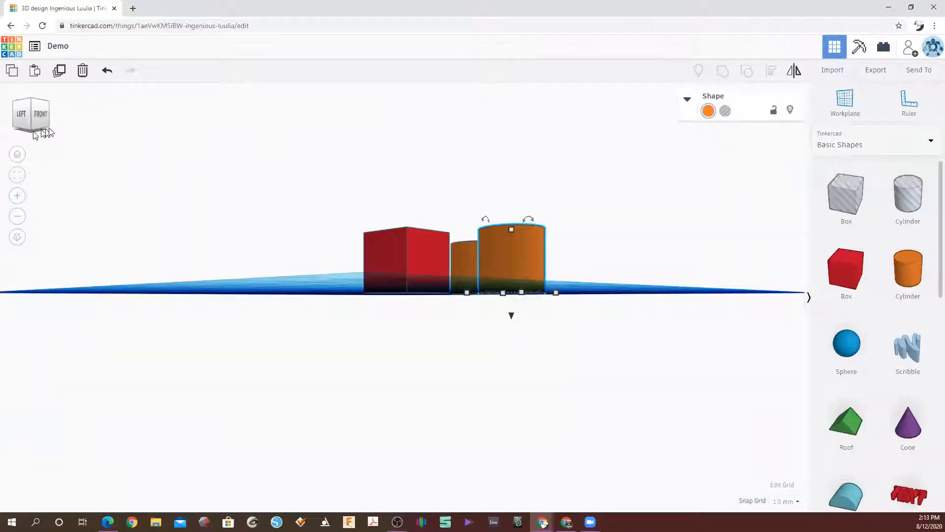
{"action": "left_click", "coordinate": [17, 156]}
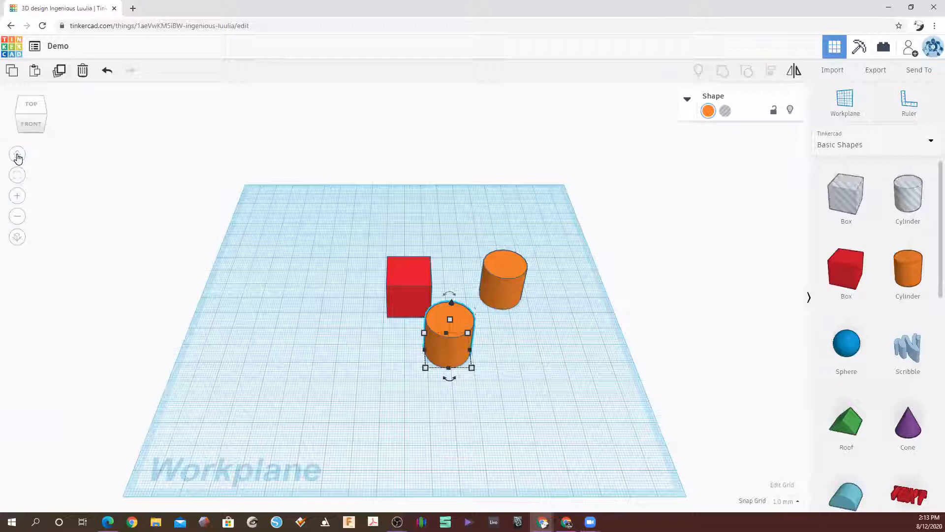
Fit the view to the front cylinder, and select the other cylinder to fit the view to it as well.
{"action": "left_click", "coordinate": [16, 180]}
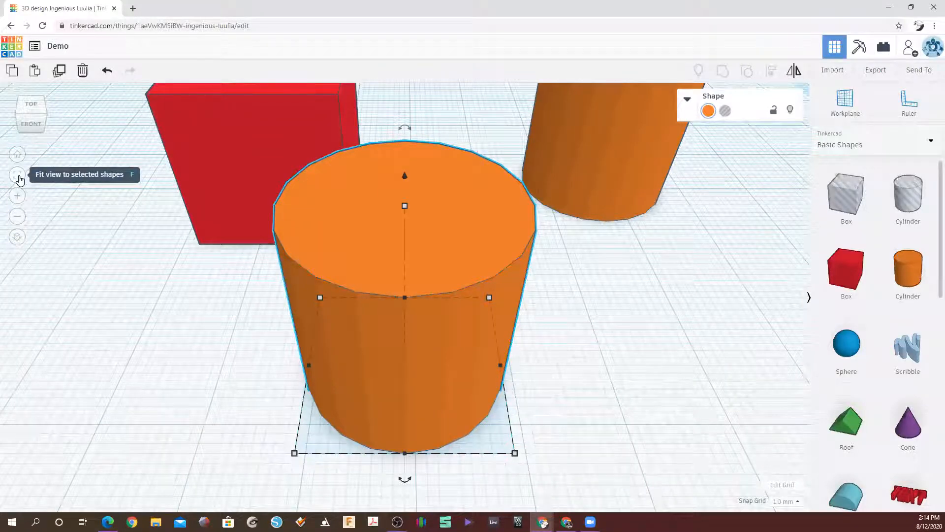
{"action": "scroll", "coordinate": [306, 308], "scroll_direction": "down", "scroll_amount": 5}
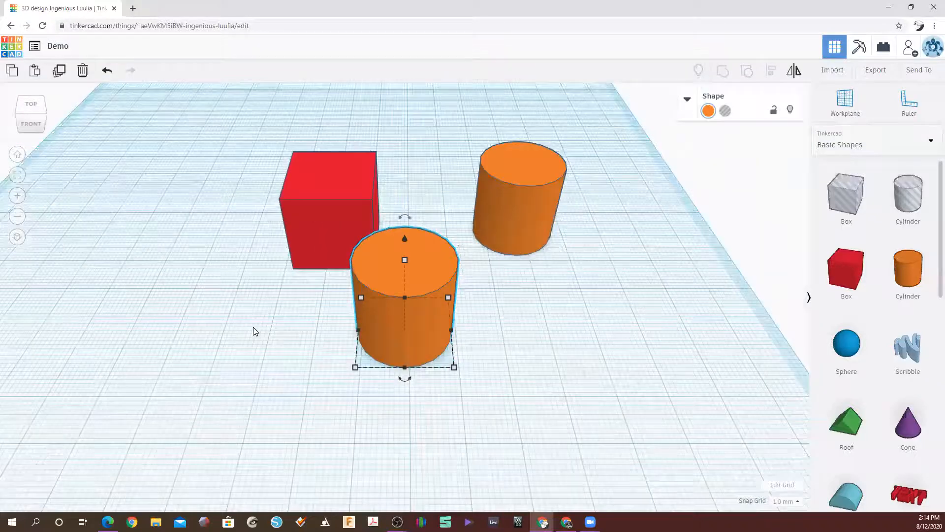
{"action": "right_click_drag", "start_coordinate": [349, 325], "coordinate": [489, 263]}
{"action": "left_click", "coordinate": [494, 261]}
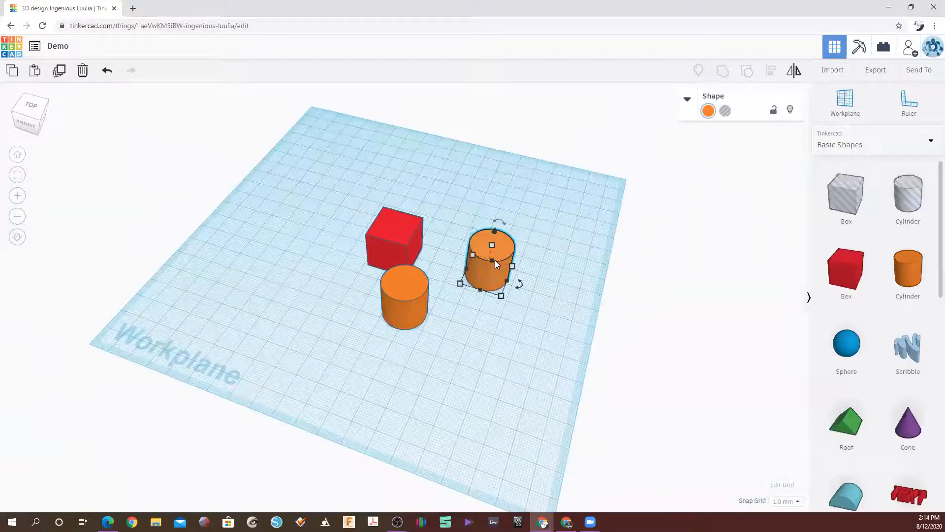
{"action": "key", "text": "f"}
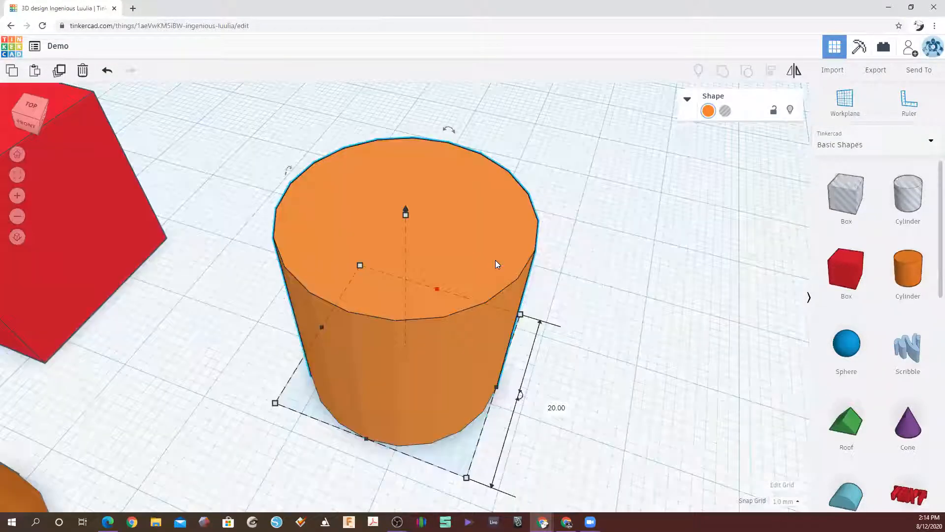
Select the red box and both orange cylinders together.
{"action": "scroll", "coordinate": [495, 260], "scroll_direction": "down", "scroll_amount": 3}
{"action": "right_click_drag", "start_coordinate": [486, 298], "coordinate": [341, 286]}
{"action": "scroll", "coordinate": [341, 287], "scroll_direction": "down", "scroll_amount": 5}
{"action": "middle_click_drag", "start_coordinate": [341, 287], "coordinate": [401, 288]}
{"action": "left_click_drag", "start_coordinate": [227, 144], "coordinate": [565, 384]}
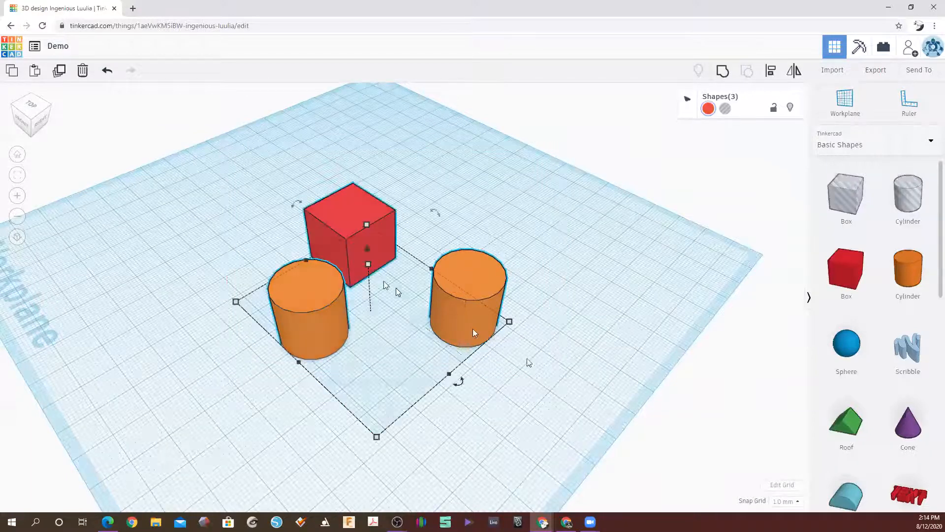
{"action": "left_click_drag", "start_coordinate": [184, 139], "coordinate": [545, 388]}
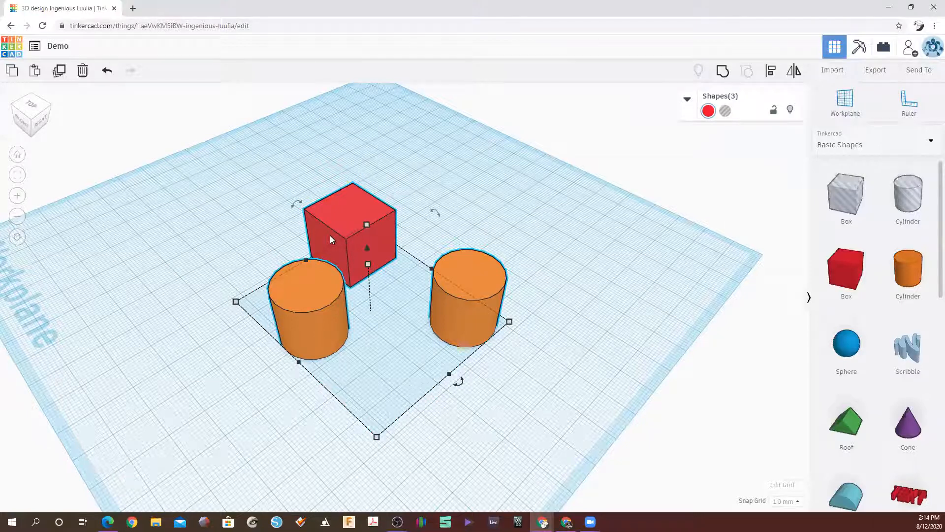
Clear the selection of the red box and both orange cylinders.
{"action": "scroll", "coordinate": [330, 236], "scroll_direction": "up", "scroll_amount": 3}
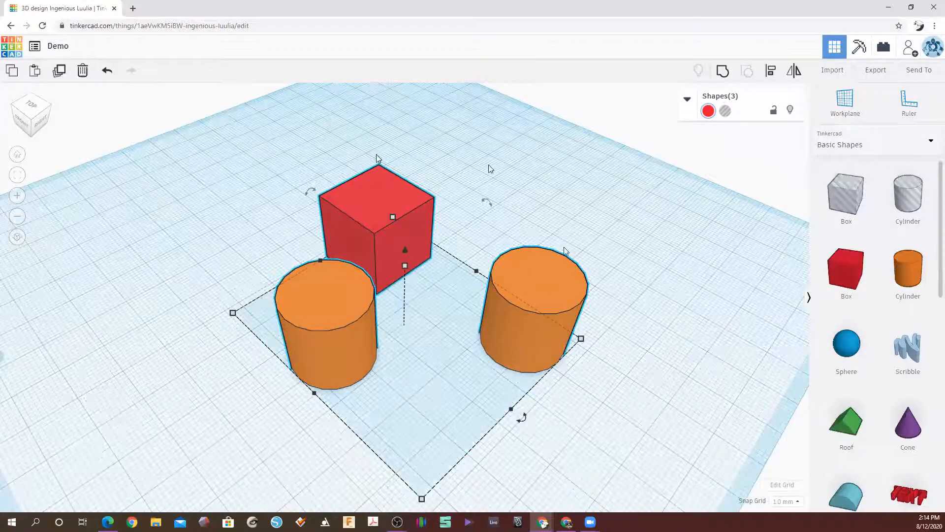
{"action": "left_click", "coordinate": [734, 235]}
{"action": "scroll", "coordinate": [412, 372], "scroll_direction": "down", "scroll_amount": 3}
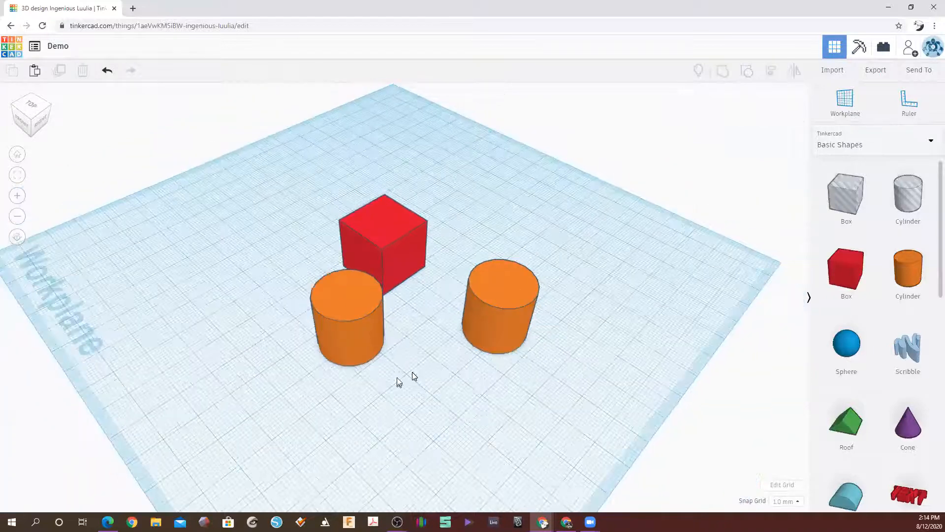
Orbit, pan and zoom around the red box and the two cylinders to examine them from several angles.
{"action": "right_click_drag", "start_coordinate": [404, 375], "coordinate": [401, 344]}
{"action": "middle_click_drag", "start_coordinate": [401, 344], "coordinate": [621, 371]}
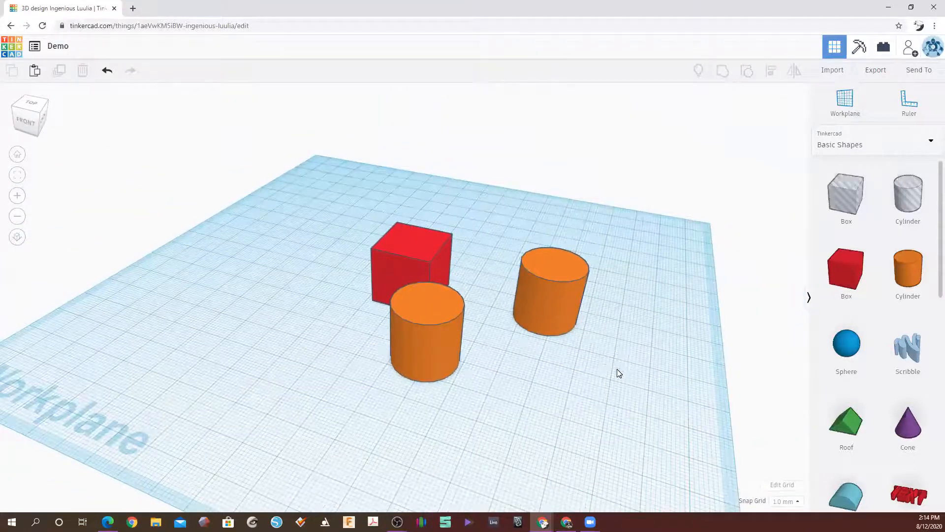
{"action": "right_click_drag", "start_coordinate": [629, 386], "coordinate": [537, 369]}
{"action": "scroll", "coordinate": [488, 325], "scroll_direction": "up", "scroll_amount": 2}
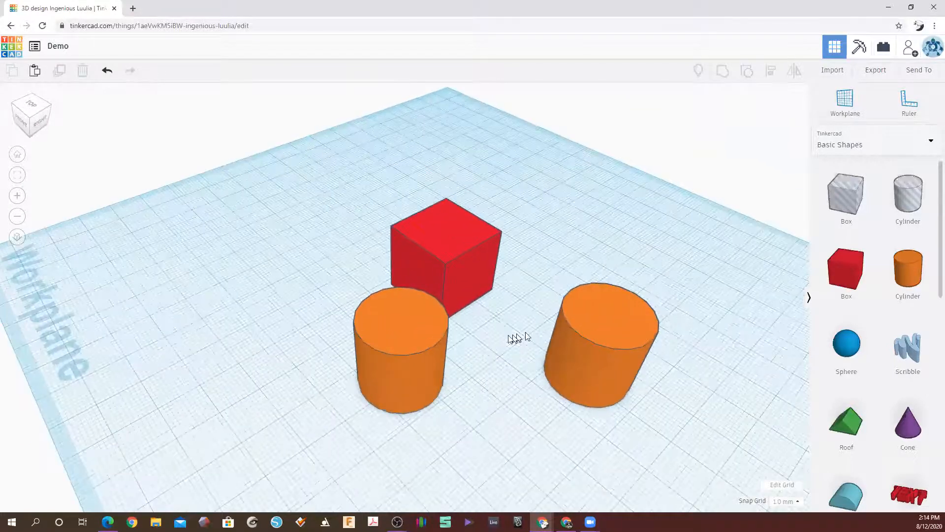
{"action": "right_click_drag", "start_coordinate": [521, 337], "coordinate": [474, 340]}
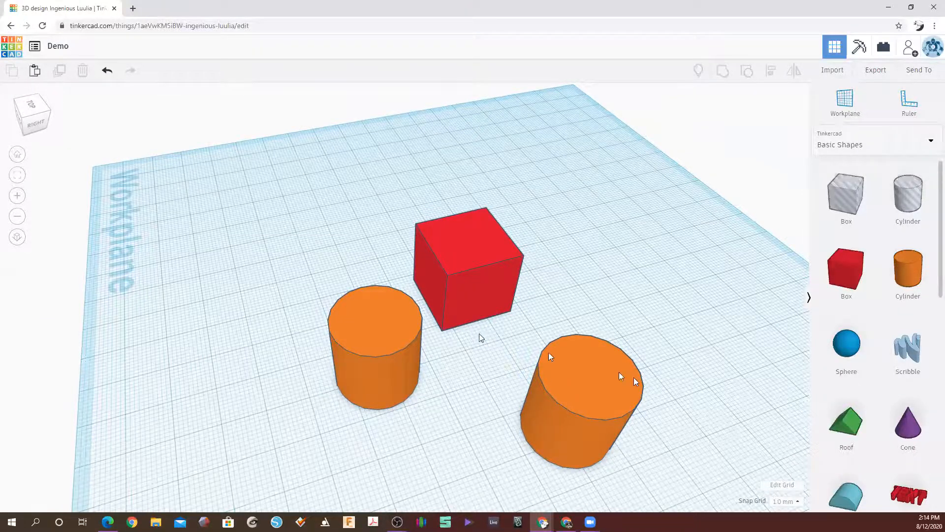
{"action": "scroll", "coordinate": [594, 374], "scroll_direction": "down", "scroll_amount": 3}
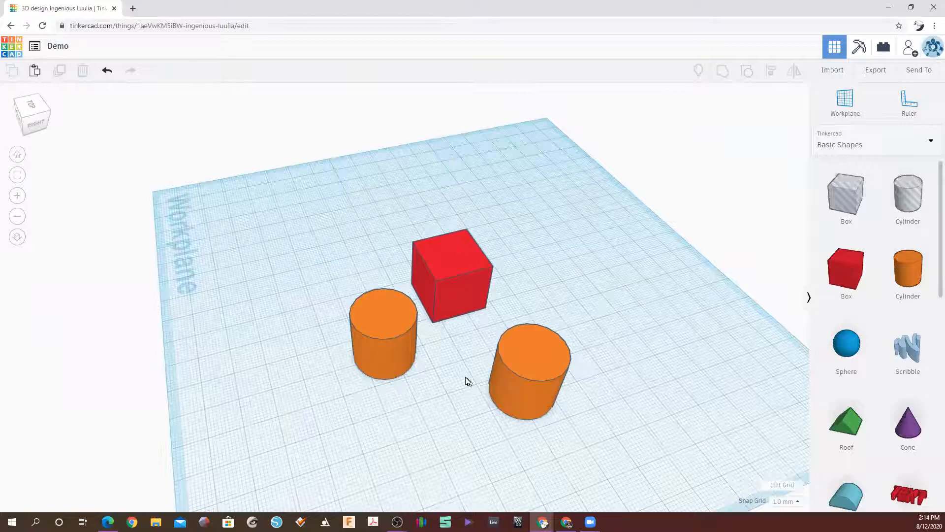
{"action": "scroll", "coordinate": [468, 382], "scroll_direction": "up", "scroll_amount": 2}
{"action": "right_click_drag", "start_coordinate": [205, 384], "coordinate": [231, 367]}
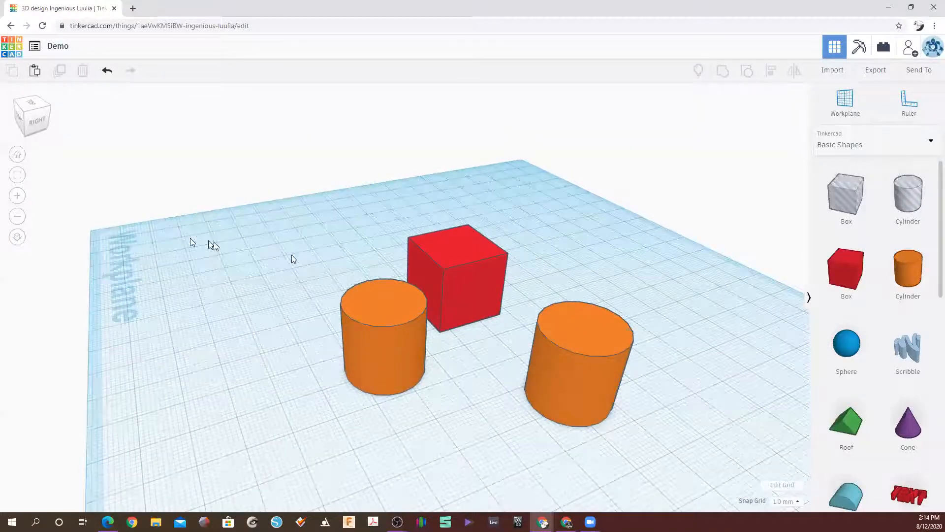
Zoom the view of the shapes out and in repeatedly, one increment at a time.
{"action": "left_click", "coordinate": [17, 215]}
{"action": "left_click", "coordinate": [18, 199]}
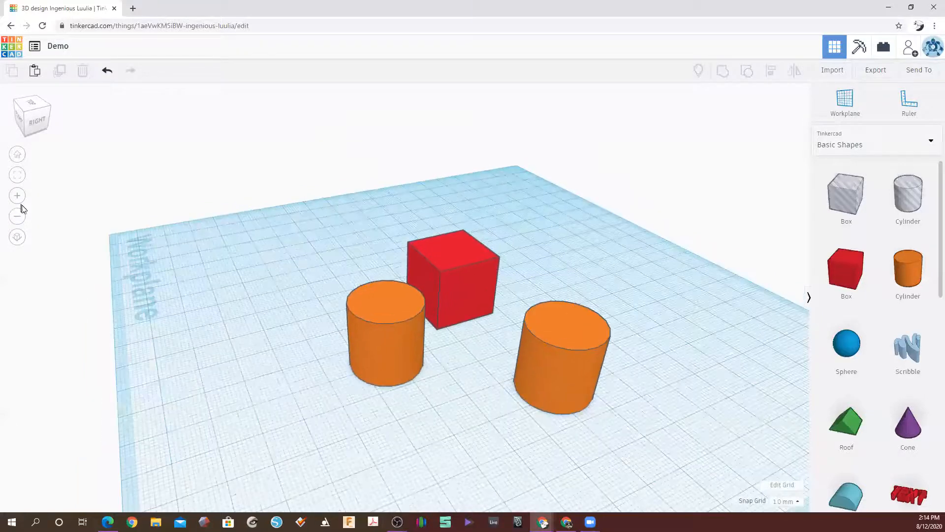
{"action": "left_click", "coordinate": [20, 213]}
{"action": "left_click", "coordinate": [18, 199]}
{"action": "left_click", "coordinate": [20, 214]}
{"action": "left_click", "coordinate": [19, 199]}
{"action": "left_click", "coordinate": [20, 213]}
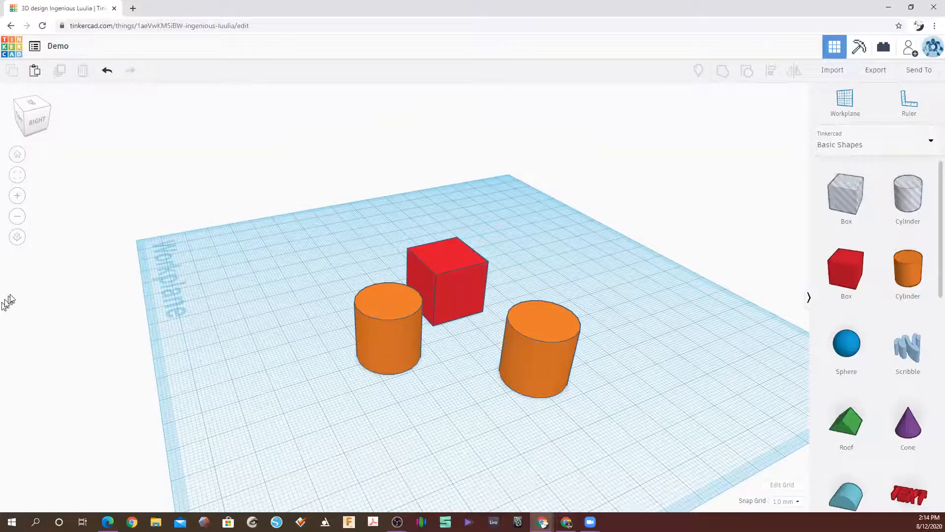
Zoom in for a close look at the box and cylinders, varying the distance in larger amounts.
{"action": "scroll", "coordinate": [490, 359], "scroll_direction": "up", "scroll_amount": 4}
{"action": "scroll", "coordinate": [412, 353], "scroll_direction": "up", "scroll_amount": 3}
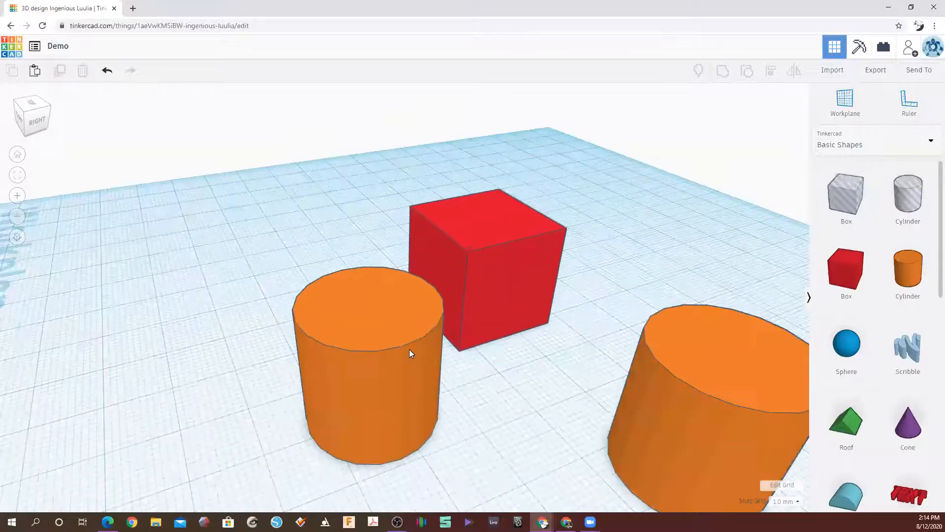
{"action": "scroll", "coordinate": [371, 342], "scroll_direction": "down", "scroll_amount": 2}
{"action": "scroll", "coordinate": [371, 342], "scroll_direction": "up", "scroll_amount": 2}
{"action": "scroll", "coordinate": [370, 338], "scroll_direction": "down", "scroll_amount": 3}
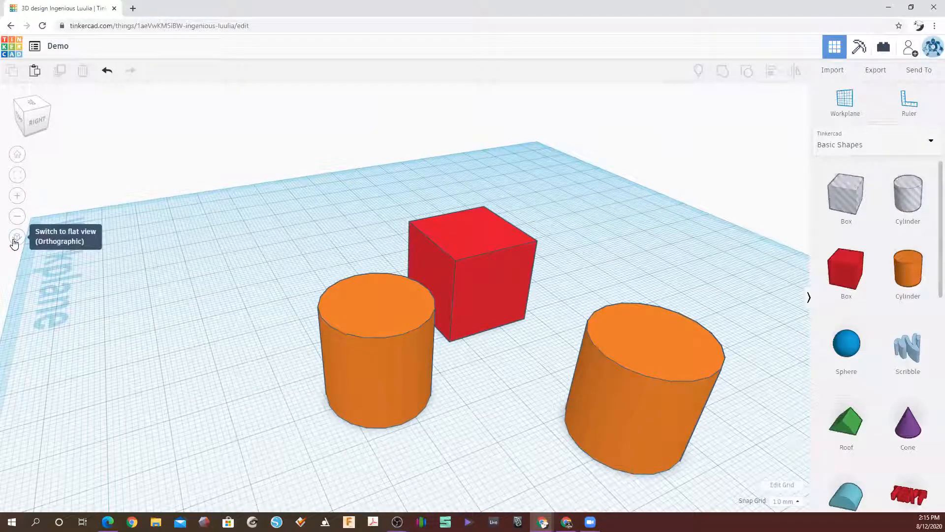
Compare the flat orthographic and perspective views of the shapes at an angle and from the front, then return to an angled perspective view.
{"action": "left_click", "coordinate": [14, 240]}
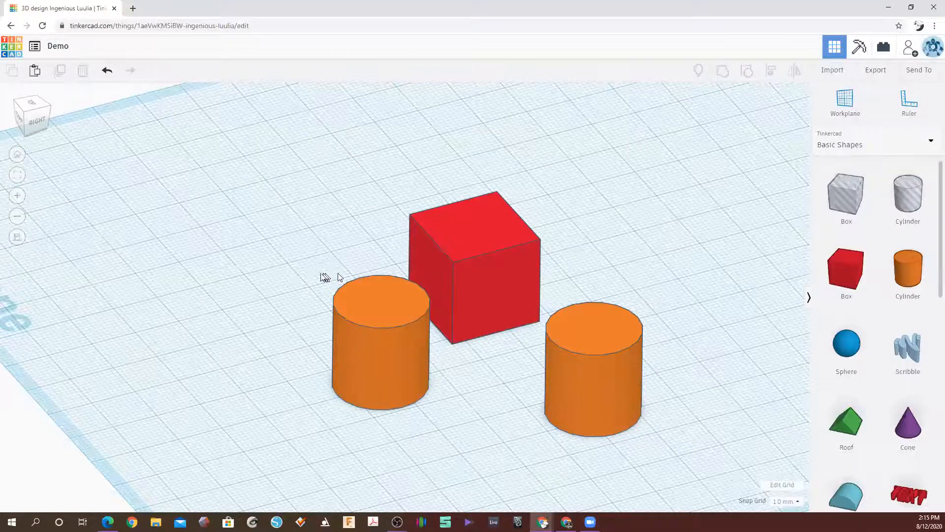
{"action": "left_click", "coordinate": [17, 241]}
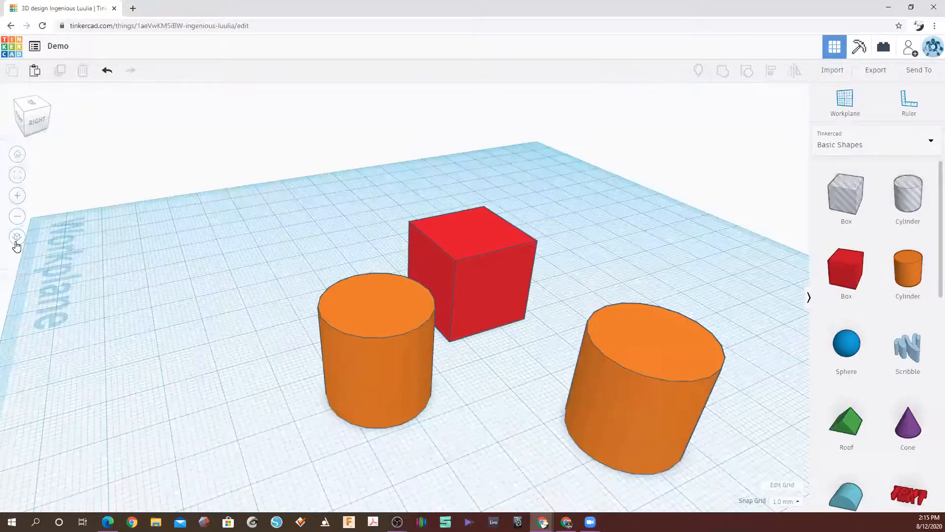
{"action": "right_click_drag", "start_coordinate": [443, 344], "coordinate": [598, 295]}
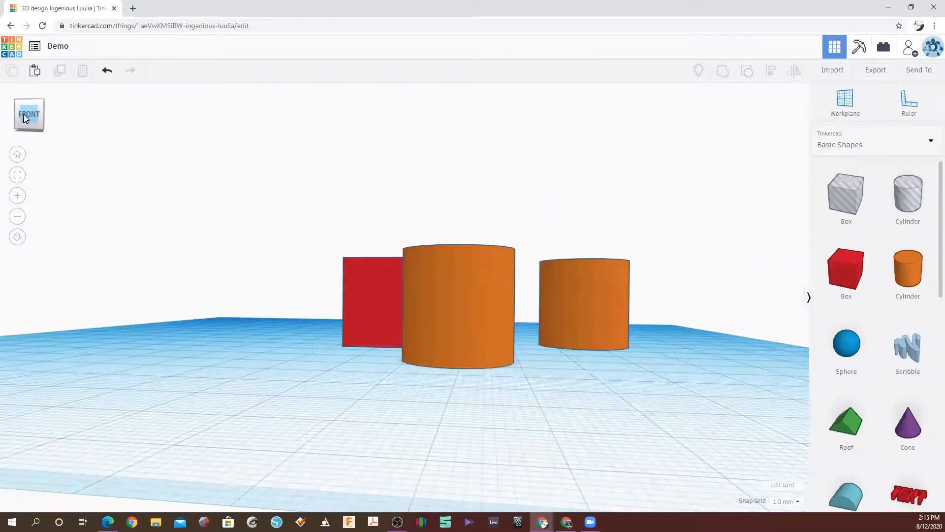
{"action": "left_click", "coordinate": [23, 114]}
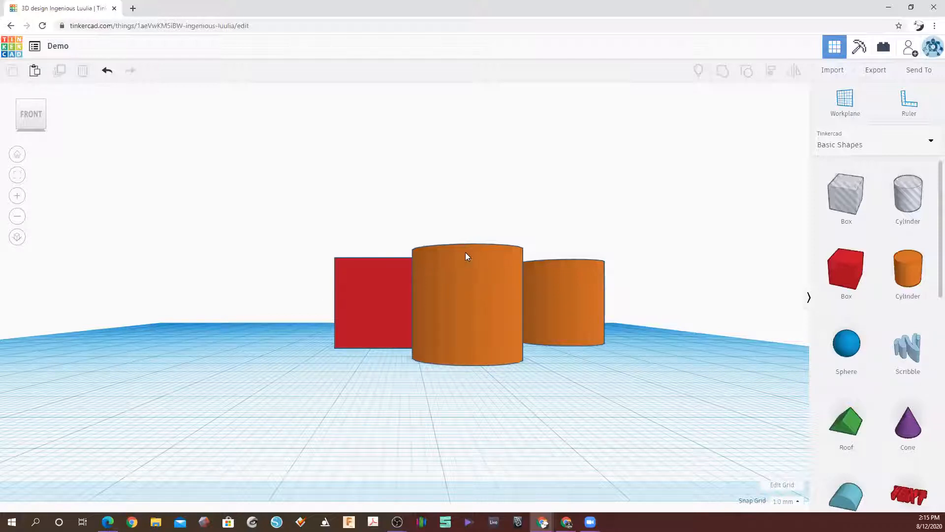
{"action": "left_click", "coordinate": [17, 237]}
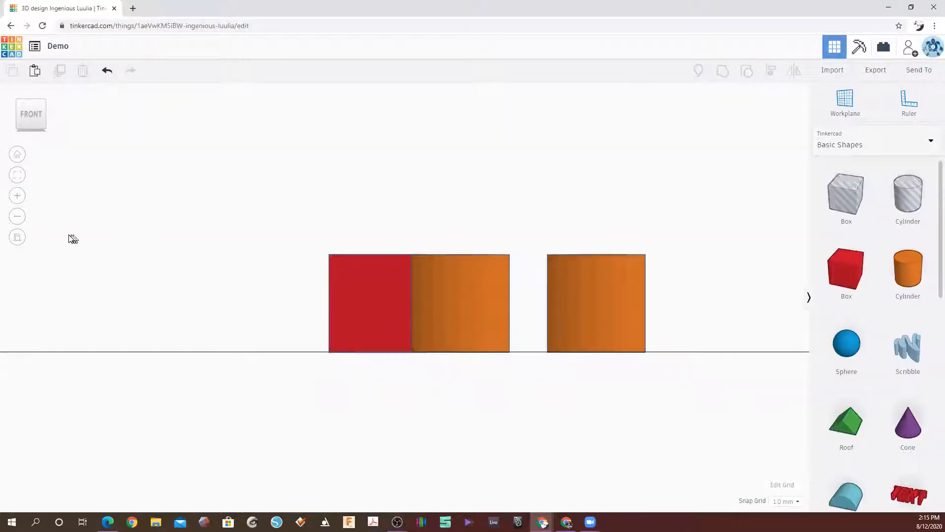
{"action": "left_click", "coordinate": [18, 237]}
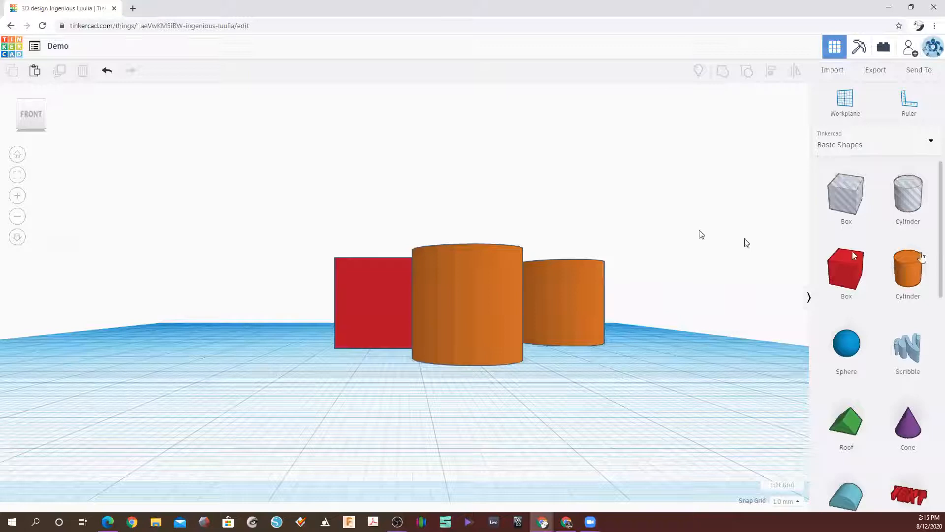
{"action": "right_click_drag", "start_coordinate": [512, 255], "coordinate": [541, 209]}
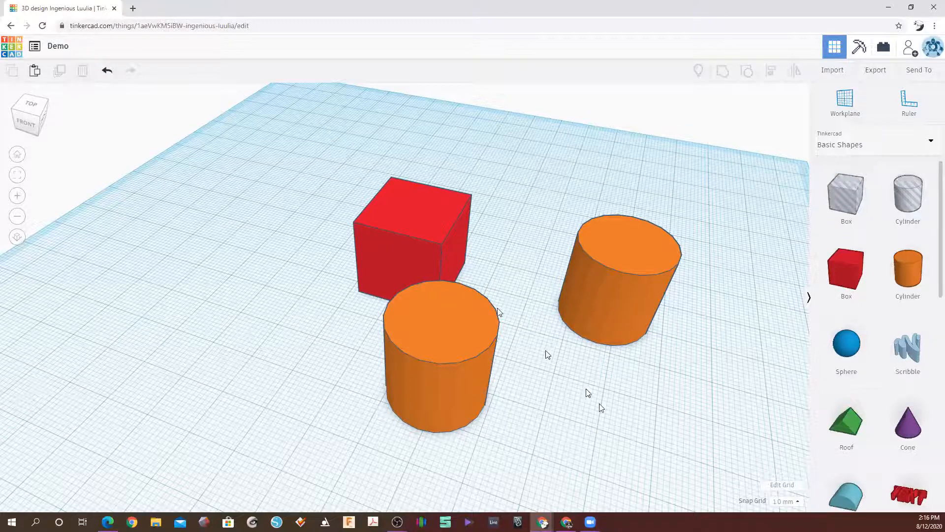
Browse the Basic Shapes library from the box and cylinder to the star, ring, dice and diamond.
{"action": "scroll", "coordinate": [896, 273], "scroll_direction": "down", "scroll_amount": 2}
{"action": "scroll", "coordinate": [895, 286], "scroll_direction": "down", "scroll_amount": 5}
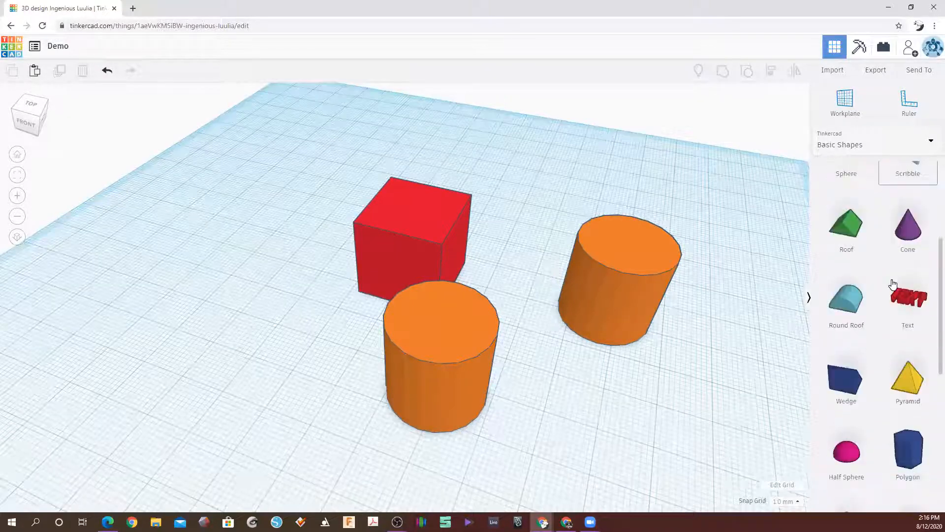
{"action": "scroll", "coordinate": [889, 303], "scroll_direction": "up", "scroll_amount": 2}
{"action": "scroll", "coordinate": [889, 303], "scroll_direction": "up", "scroll_amount": 5}
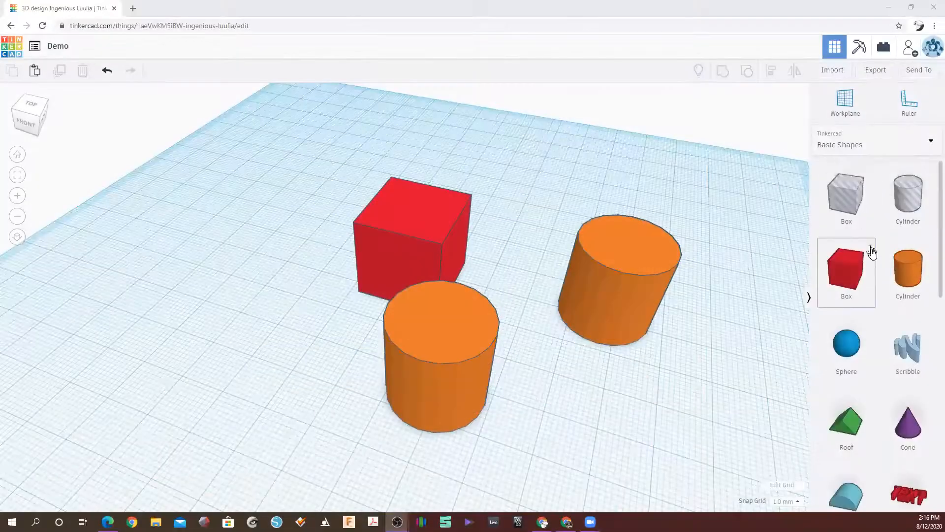
{"action": "scroll", "coordinate": [880, 338], "scroll_direction": "down", "scroll_amount": 2}
{"action": "scroll", "coordinate": [880, 338], "scroll_direction": "down", "scroll_amount": 1}
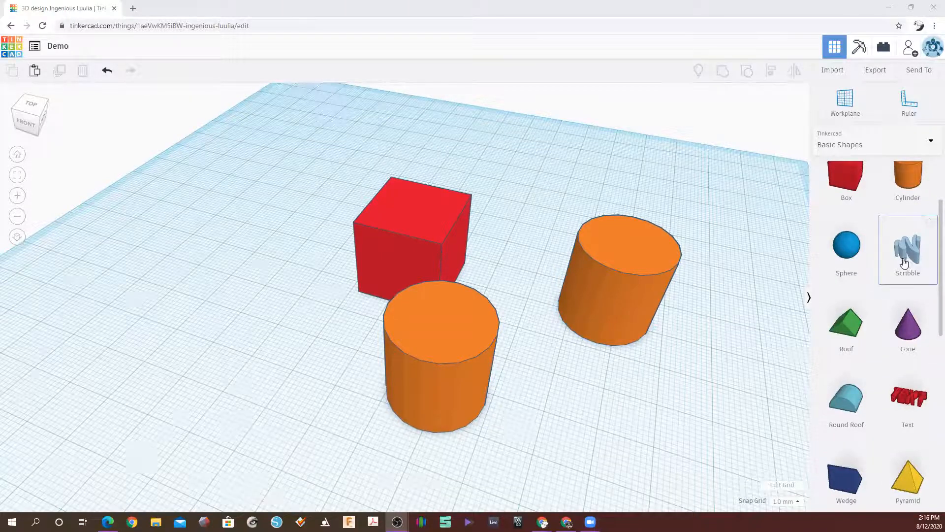
{"action": "scroll", "coordinate": [918, 276], "scroll_direction": "down", "scroll_amount": 1}
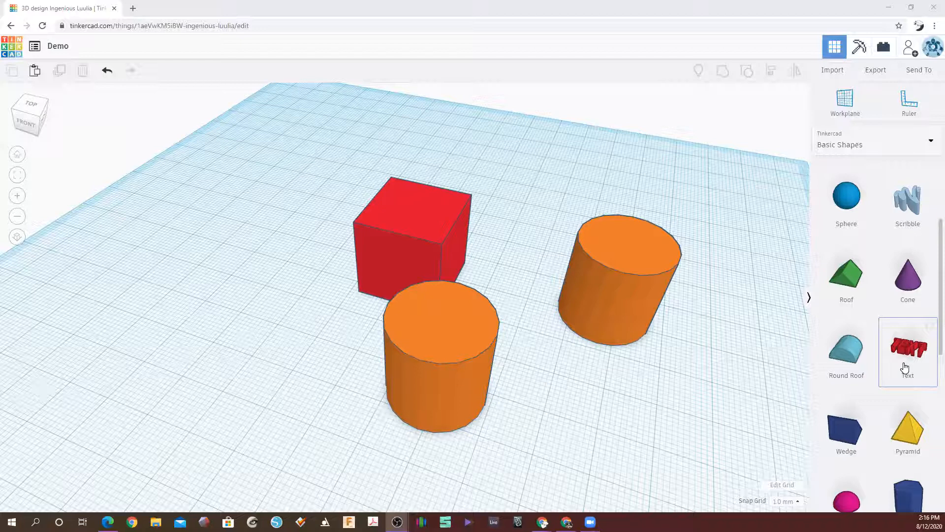
{"action": "scroll", "coordinate": [905, 368], "scroll_direction": "down", "scroll_amount": 2}
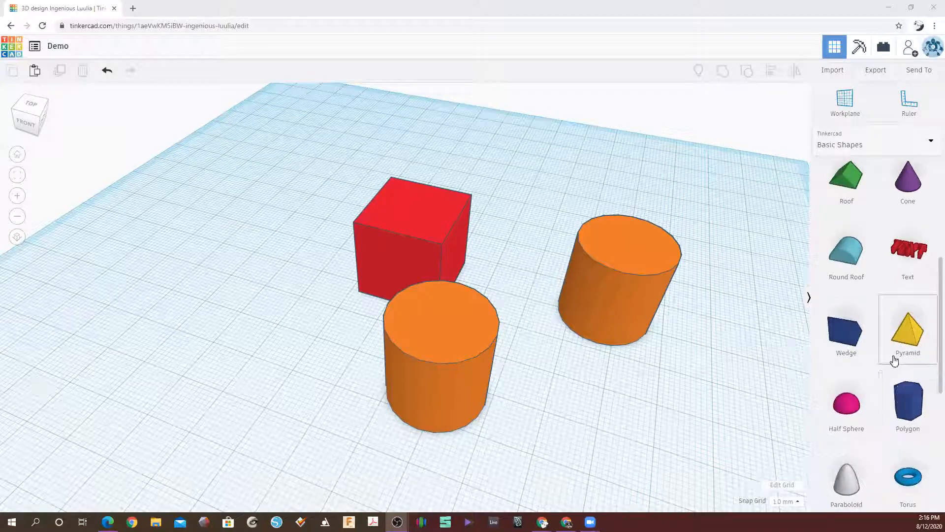
{"action": "scroll", "coordinate": [879, 340], "scroll_direction": "down", "scroll_amount": 2}
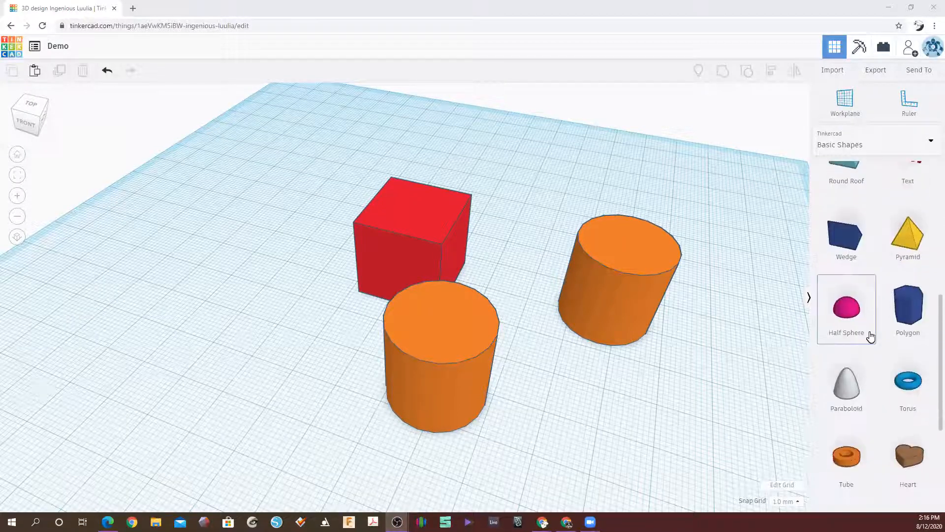
{"action": "scroll", "coordinate": [888, 241], "scroll_direction": "up", "scroll_amount": 2}
{"action": "scroll", "coordinate": [883, 419], "scroll_direction": "down", "scroll_amount": 2}
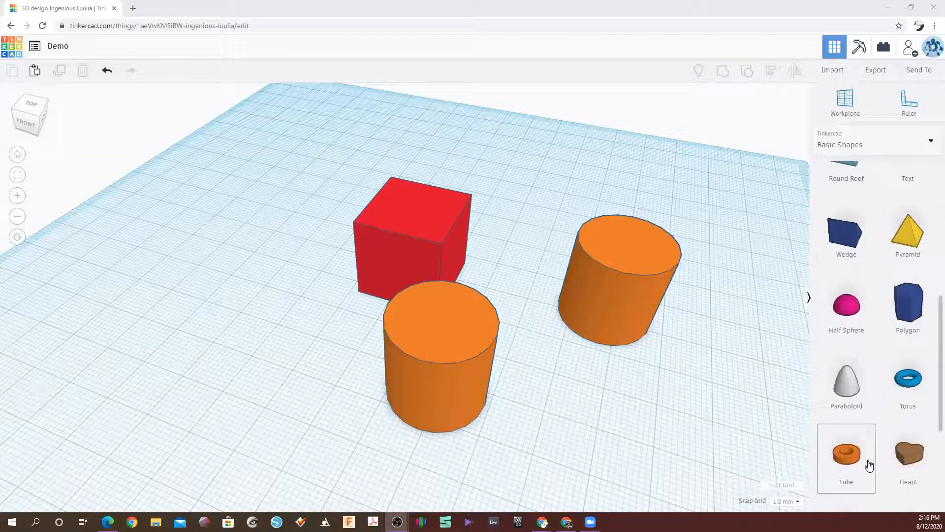
{"action": "scroll", "coordinate": [882, 423], "scroll_direction": "down", "scroll_amount": 4}
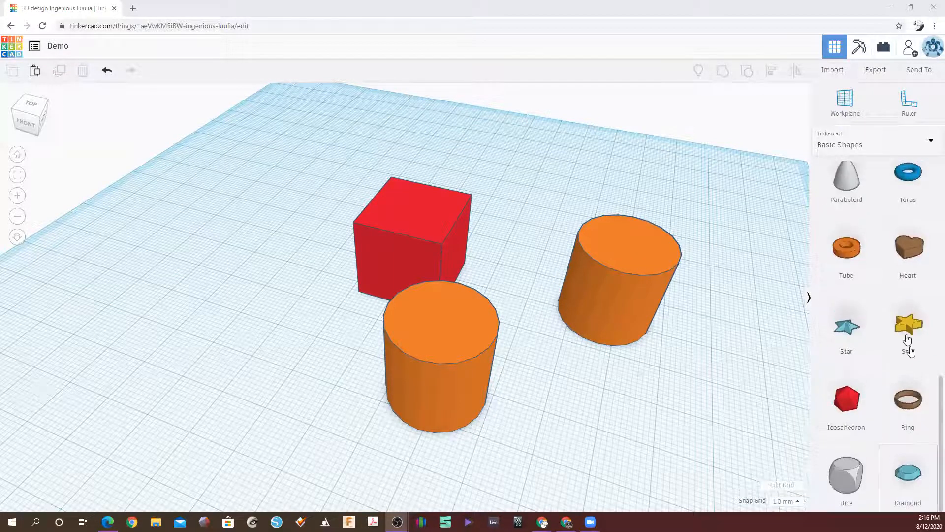
{"action": "scroll", "coordinate": [886, 246], "scroll_direction": "up", "scroll_amount": 4}
{"action": "scroll", "coordinate": [907, 201], "scroll_direction": "up", "scroll_amount": 1}
Switch the shape library to Text and numbers and look through its letter shapes.
{"action": "left_click", "coordinate": [899, 143]}
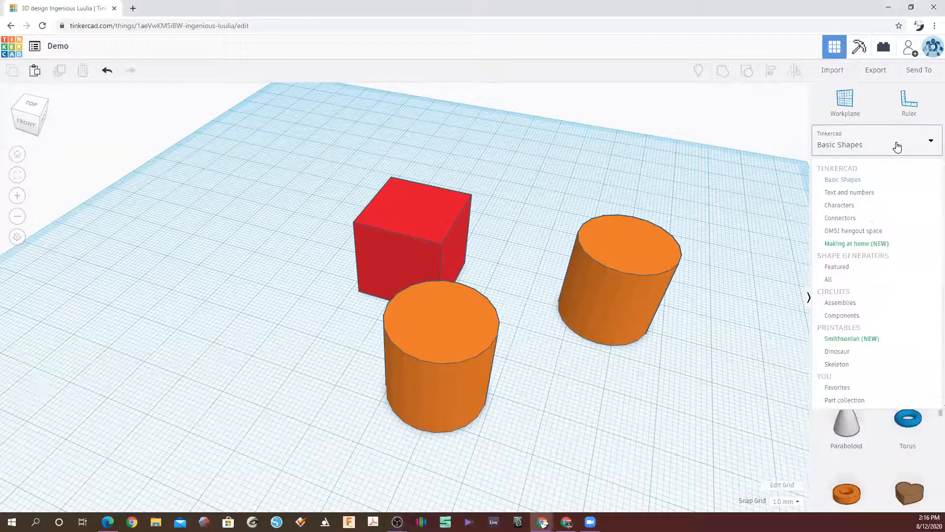
{"action": "left_click", "coordinate": [868, 138]}
{"action": "left_click", "coordinate": [868, 138]}
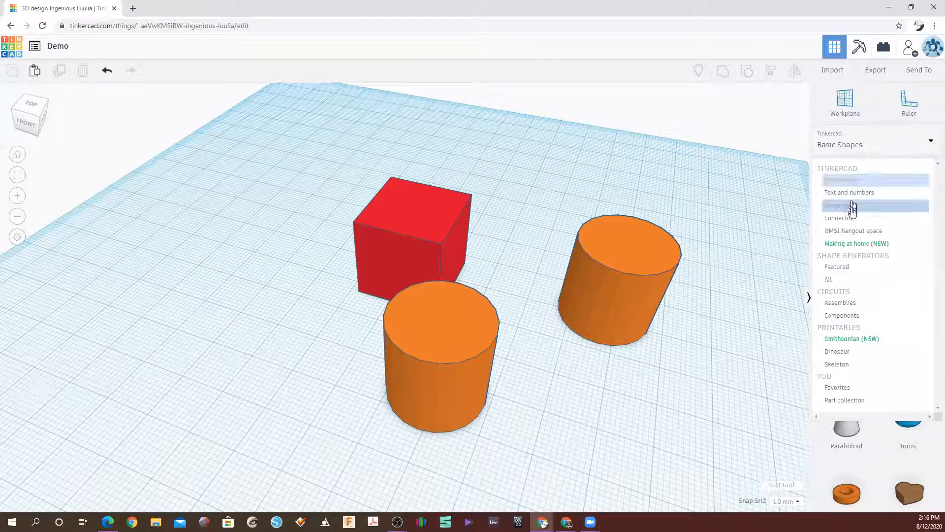
{"action": "left_click", "coordinate": [847, 197]}
{"action": "left_click", "coordinate": [872, 142]}
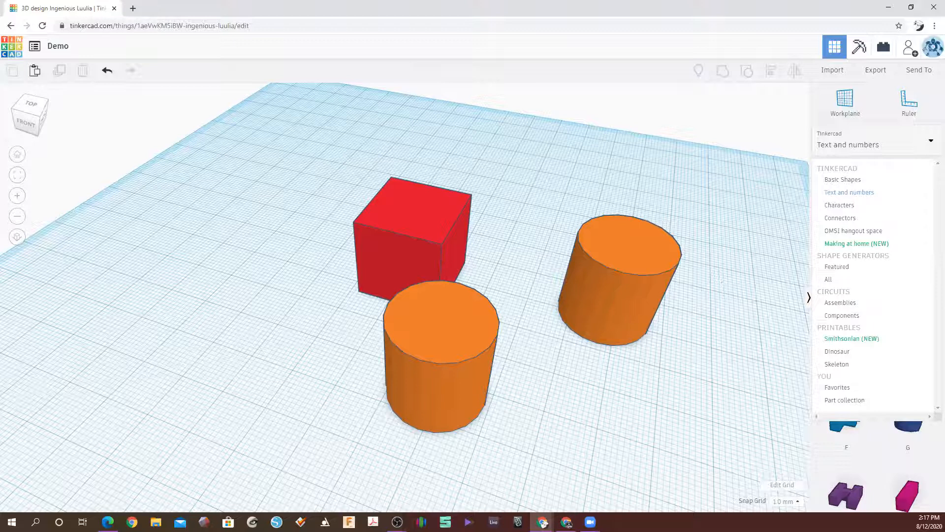
{"action": "left_click", "coordinate": [850, 193]}
{"action": "scroll", "coordinate": [868, 364], "scroll_direction": "down", "scroll_amount": 5}
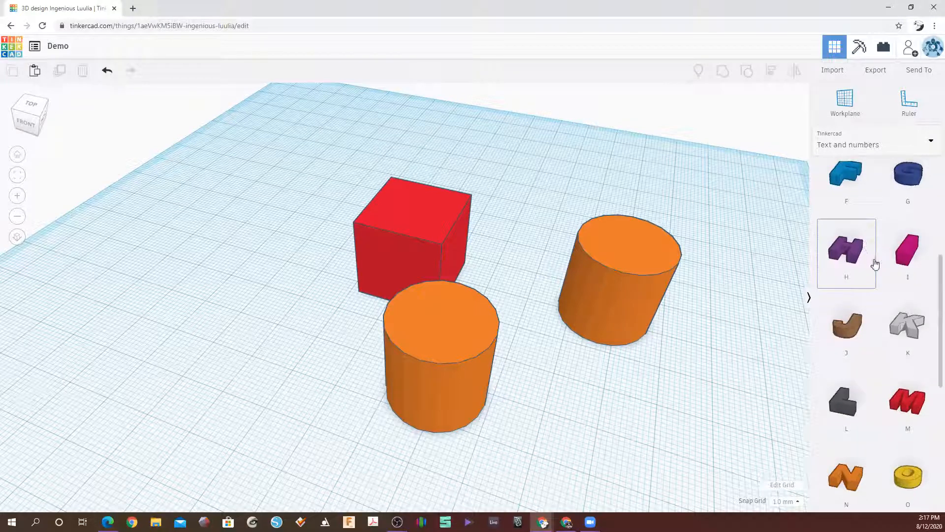
Switch the shape library to Connectors and look through its ball and socket parts.
{"action": "left_click", "coordinate": [872, 143]}
{"action": "left_click", "coordinate": [836, 218]}
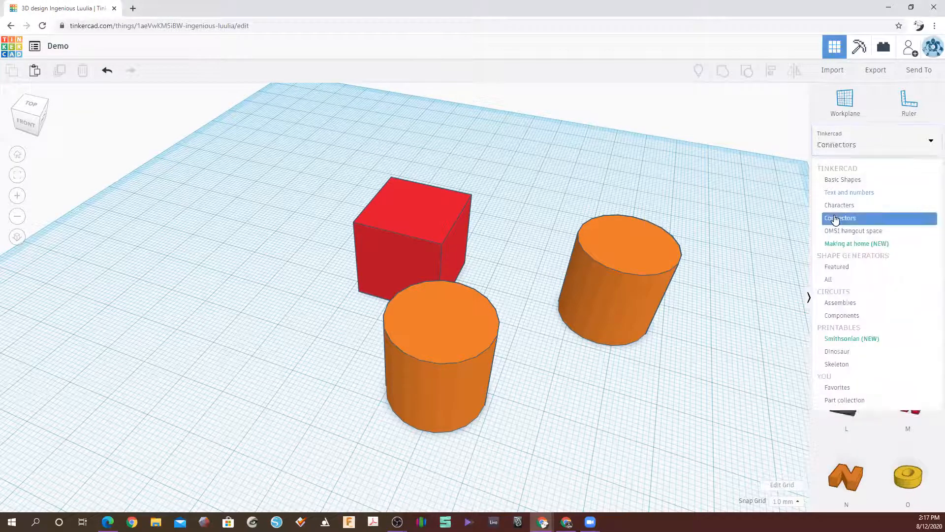
{"action": "scroll", "coordinate": [910, 275], "scroll_direction": "down", "scroll_amount": 1}
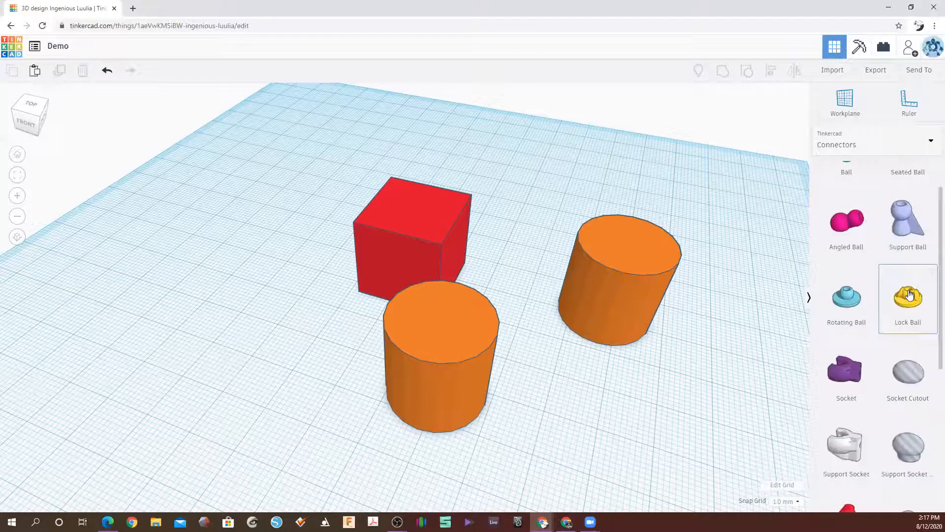
{"action": "scroll", "coordinate": [910, 294], "scroll_direction": "down", "scroll_amount": 1}
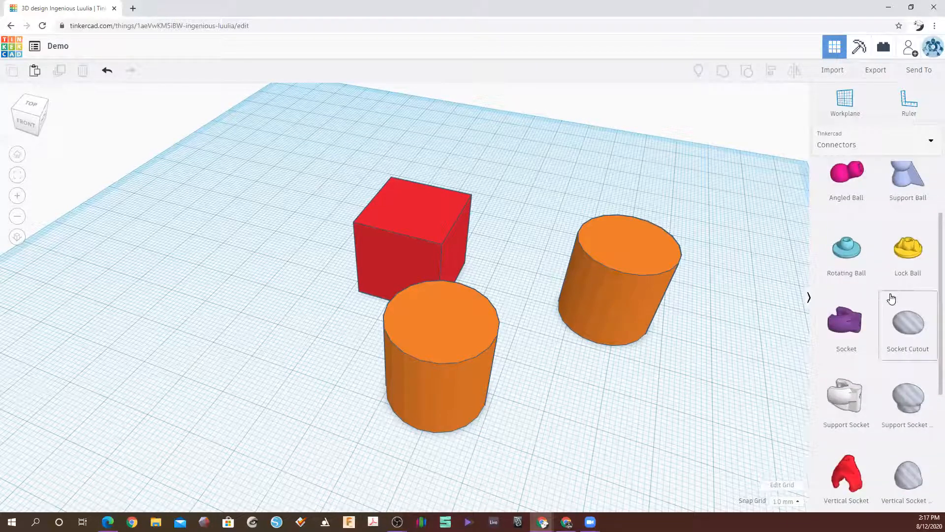
{"action": "scroll", "coordinate": [891, 298], "scroll_direction": "up", "scroll_amount": 2}
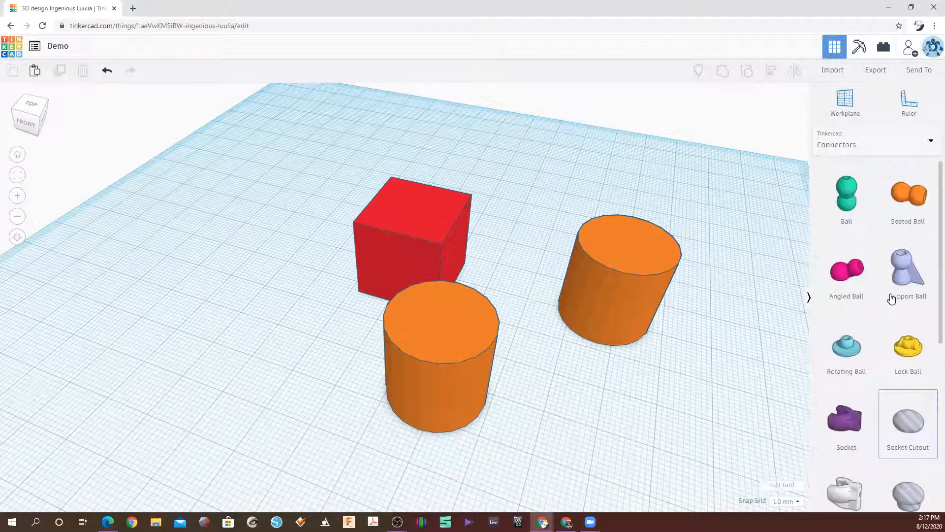
Switch the shape library to the Featured shape generators and look through its shapes.
{"action": "left_click", "coordinate": [857, 142]}
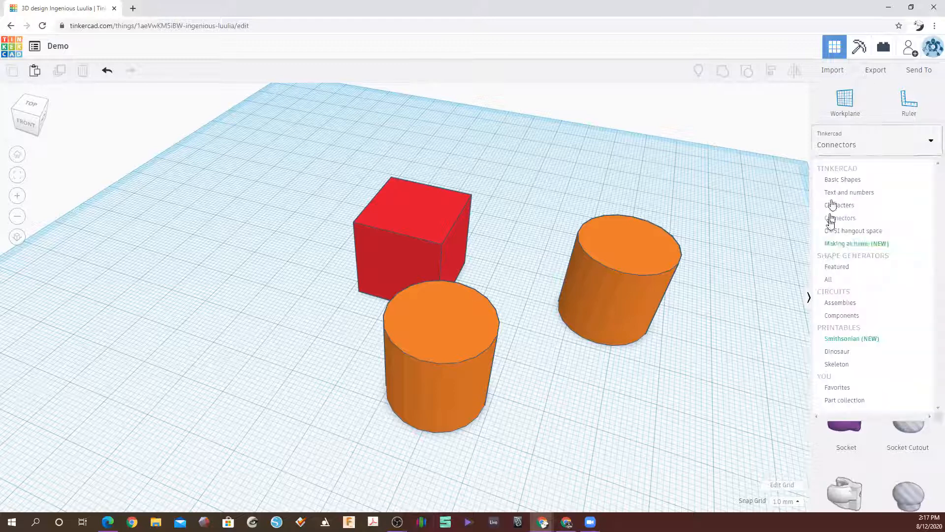
{"action": "left_click", "coordinate": [839, 270]}
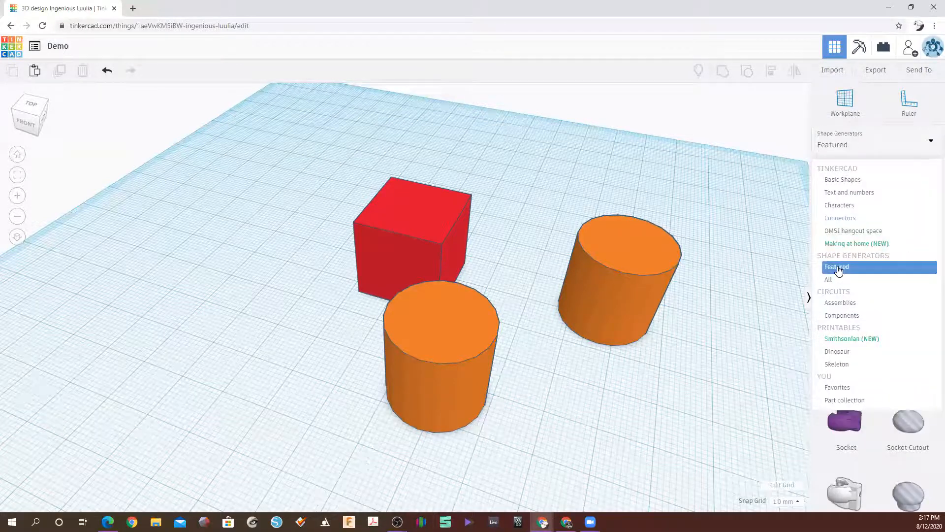
{"action": "scroll", "coordinate": [902, 252], "scroll_direction": "down", "scroll_amount": 1}
{"action": "scroll", "coordinate": [898, 253], "scroll_direction": "up", "scroll_amount": 1}
{"action": "scroll", "coordinate": [897, 252], "scroll_direction": "down", "scroll_amount": 1}
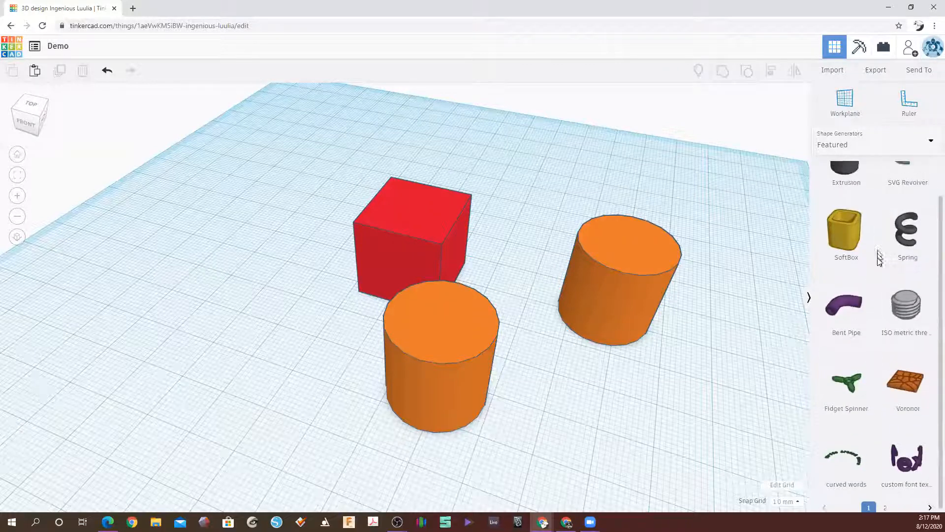
{"action": "scroll", "coordinate": [879, 257], "scroll_direction": "up", "scroll_amount": 1}
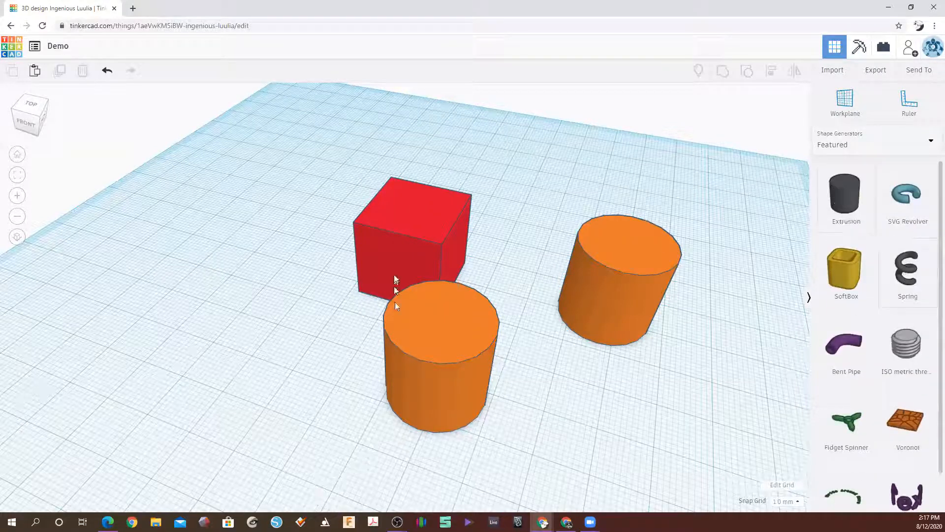
Delete both orange cylinders and the red box to empty the workplane.
{"action": "left_click", "coordinate": [393, 230]}
{"action": "right_click_drag", "start_coordinate": [297, 249], "coordinate": [628, 172]}
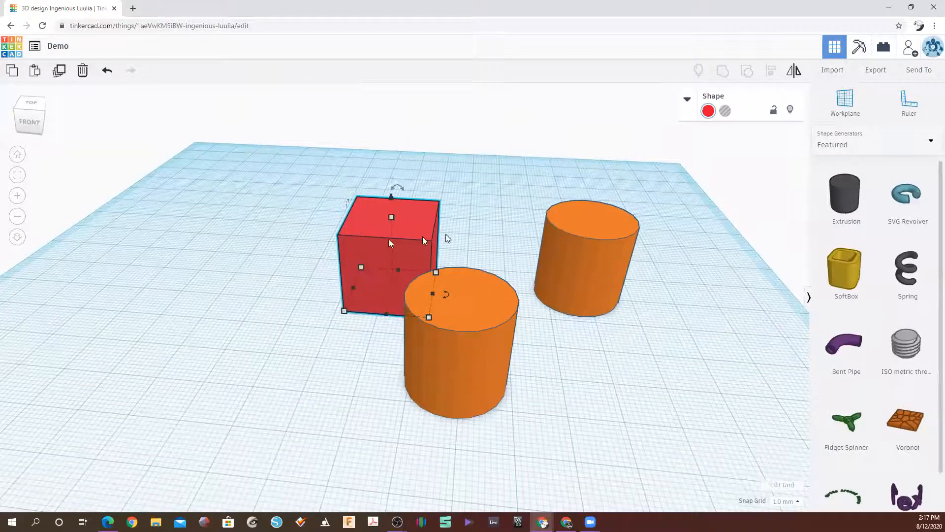
{"action": "left_click", "coordinate": [569, 283]}
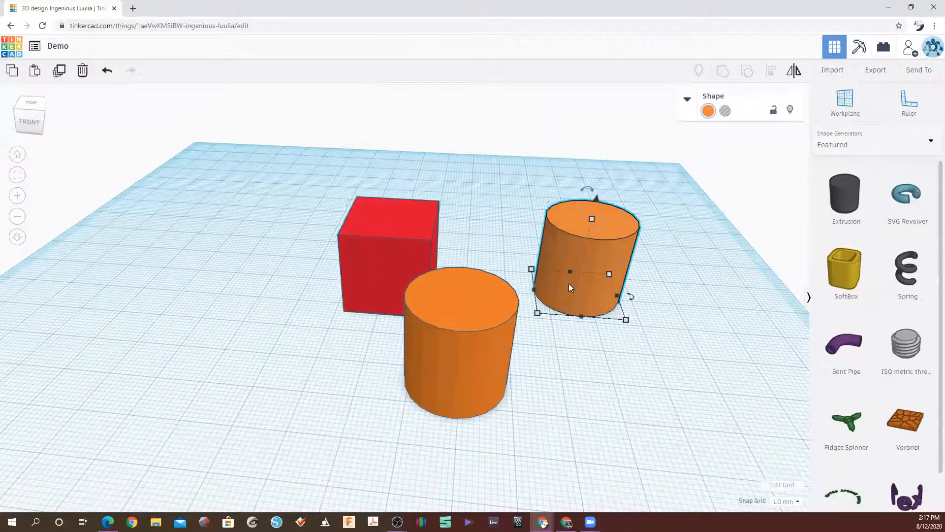
{"action": "key", "text": "Delete"}
{"action": "left_click", "coordinate": [490, 323]}
{"action": "key", "text": "Delete"}
{"action": "left_click", "coordinate": [389, 274]}
{"action": "key", "text": "Delete"}
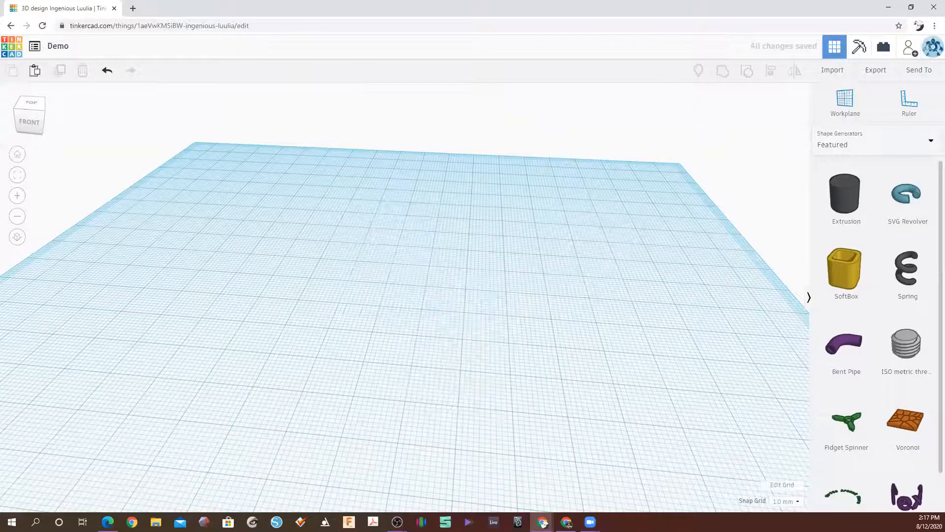
Switch the shape library back to Basic Shapes, place a red box on the workplane and shift it slightly.
{"action": "left_click", "coordinate": [910, 150]}
{"action": "left_click", "coordinate": [844, 177]}
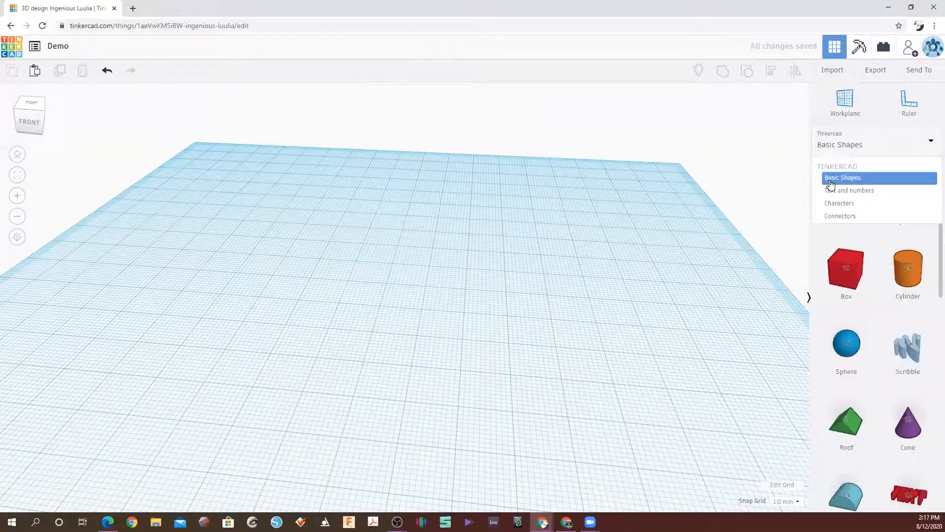
{"action": "left_click_drag", "start_coordinate": [858, 261], "coordinate": [389, 292]}
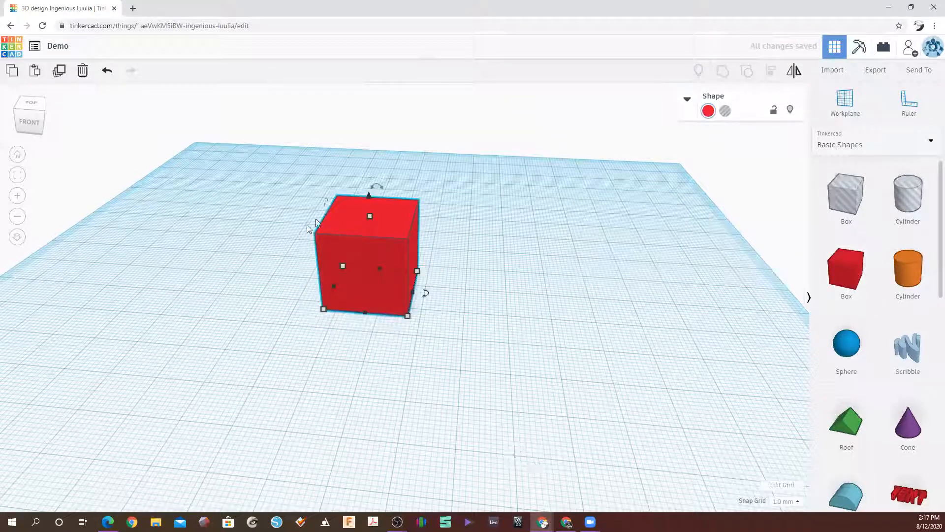
{"action": "left_click_drag", "start_coordinate": [381, 217], "coordinate": [421, 225]}
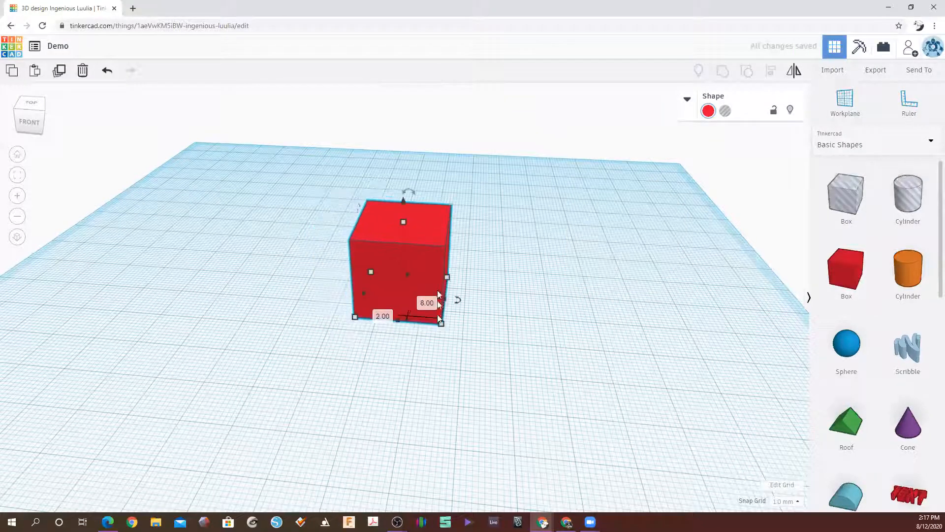
{"action": "left_click", "coordinate": [569, 270]}
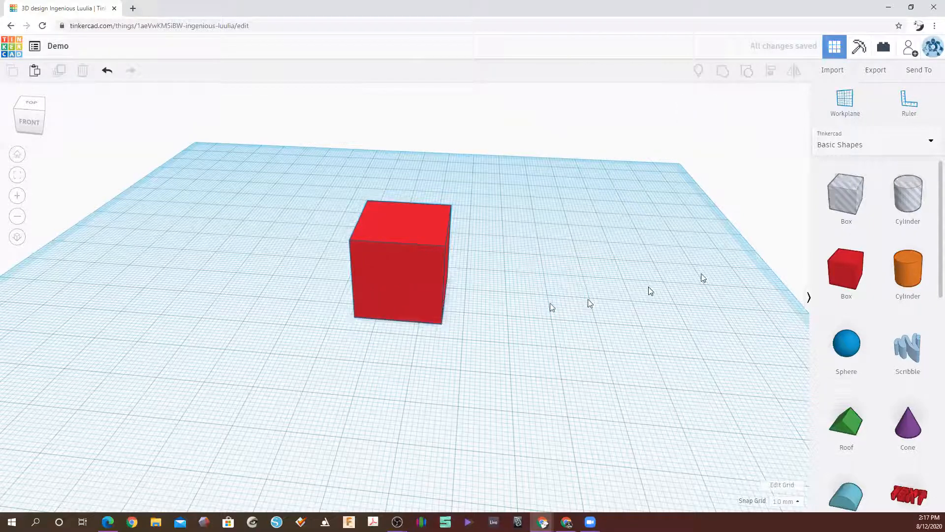
Expand the red box's shape settings and set its radius to 1.26 to round the edges.
{"action": "left_click", "coordinate": [427, 238]}
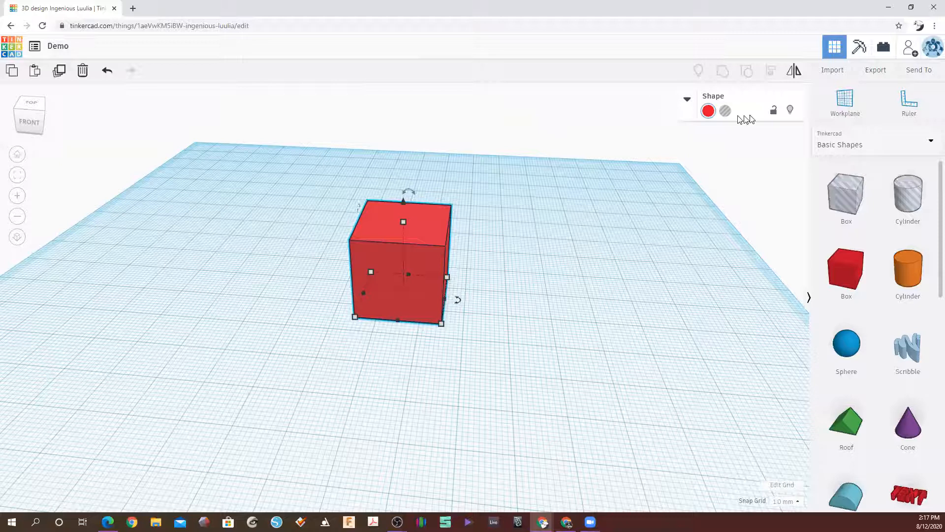
{"action": "left_click", "coordinate": [688, 100]}
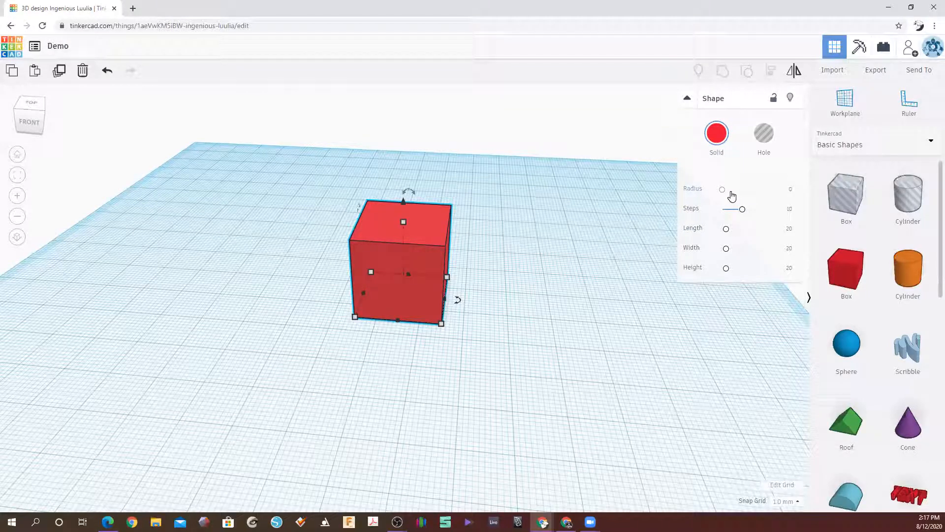
{"action": "left_click_drag", "start_coordinate": [723, 191], "coordinate": [724, 194]}
{"action": "scroll", "coordinate": [484, 202], "scroll_direction": "up", "scroll_amount": 3}
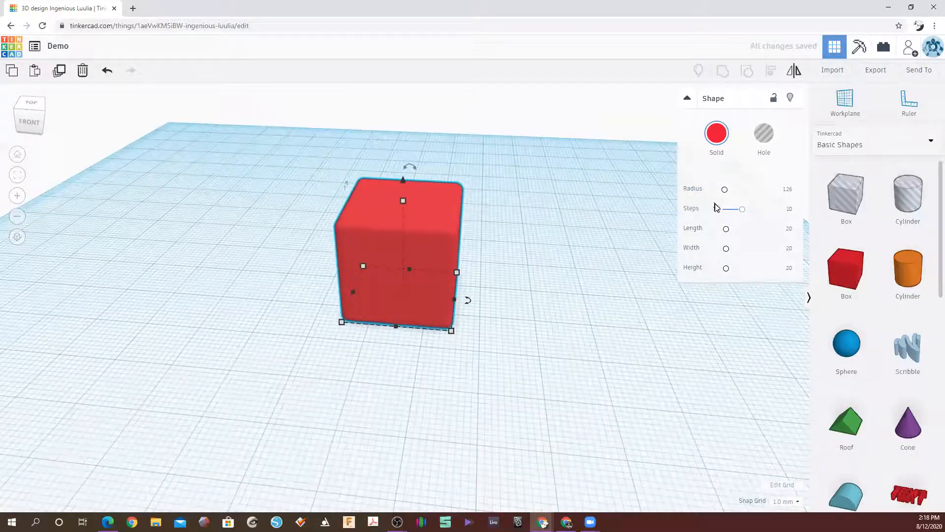
Try 6 and 12 steps for the box's edge rounding and compare the rounded edges up close.
{"action": "mouse_move", "coordinate": [745, 213]}
{"action": "left_mouse_down"}
{"action": "mouse_move", "coordinate": [763, 209]}
{"action": "mouse_move", "coordinate": [731, 223]}
{"action": "mouse_move", "coordinate": [733, 209]}
{"action": "left_mouse_up"}
{"action": "scroll", "coordinate": [423, 202], "scroll_direction": "up", "scroll_amount": 4}
{"action": "scroll", "coordinate": [471, 205], "scroll_direction": "up", "scroll_amount": 5}
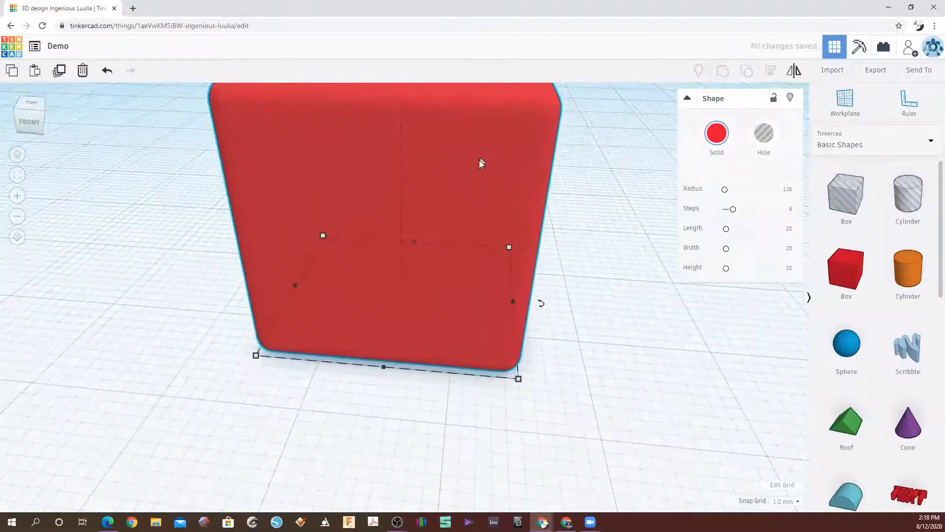
{"action": "scroll", "coordinate": [486, 297], "scroll_direction": "up", "scroll_amount": 2}
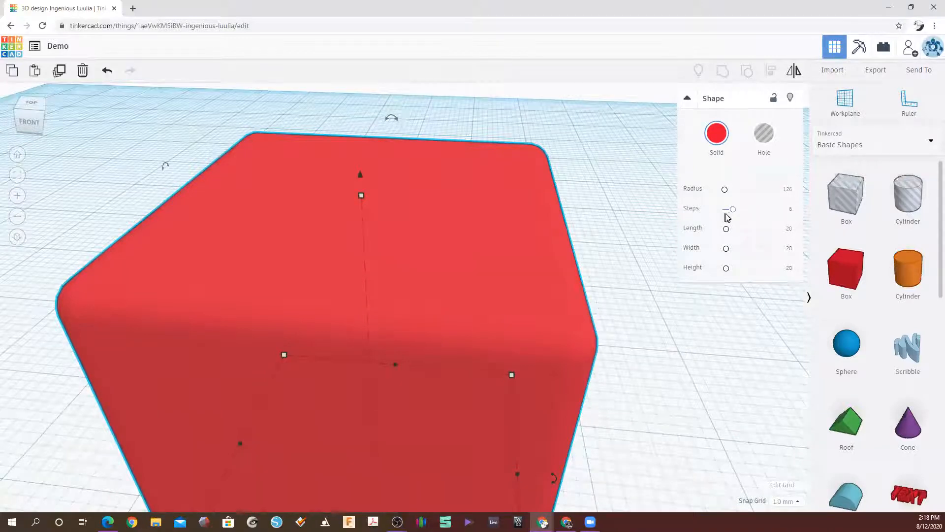
{"action": "left_click_drag", "start_coordinate": [731, 212], "coordinate": [748, 208]}
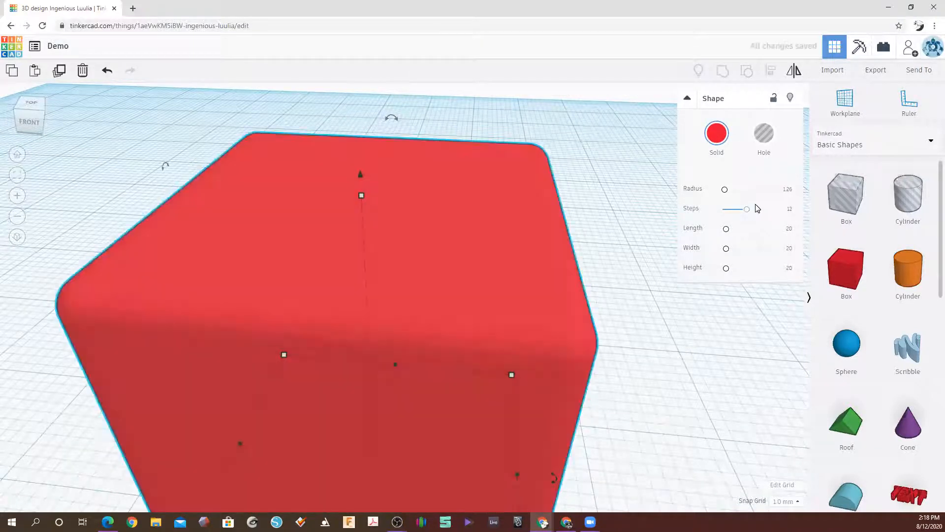
Reduce the box's edge rounding to 1 step, then try 2 steps and inspect the corners.
{"action": "left_click_drag", "start_coordinate": [756, 215], "coordinate": [704, 228]}
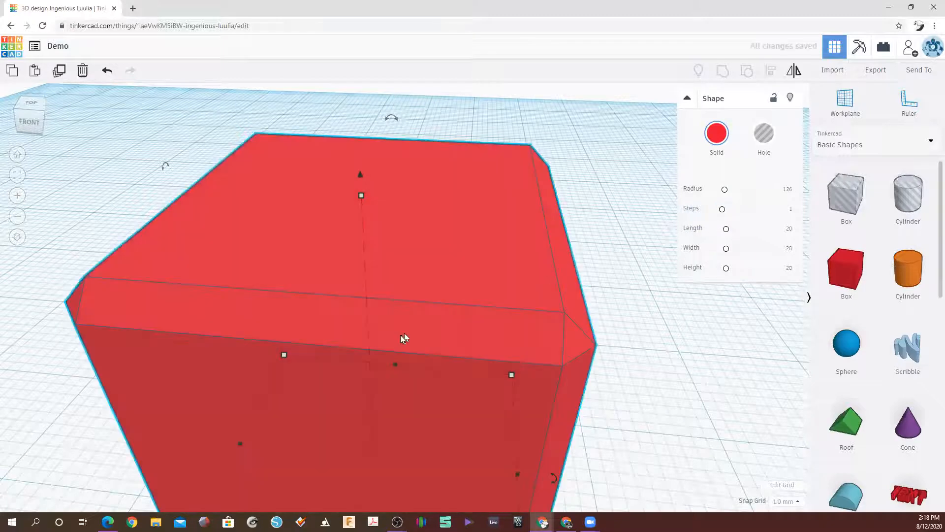
{"action": "right_click_drag", "start_coordinate": [402, 335], "coordinate": [418, 311]}
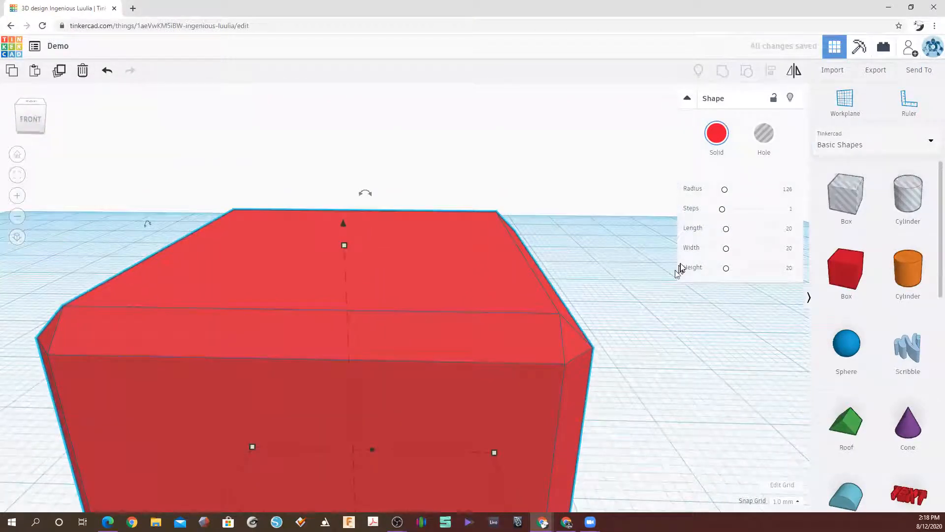
{"action": "left_click_drag", "start_coordinate": [721, 212], "coordinate": [724, 211]}
{"action": "right_click_drag", "start_coordinate": [532, 388], "coordinate": [663, 405]}
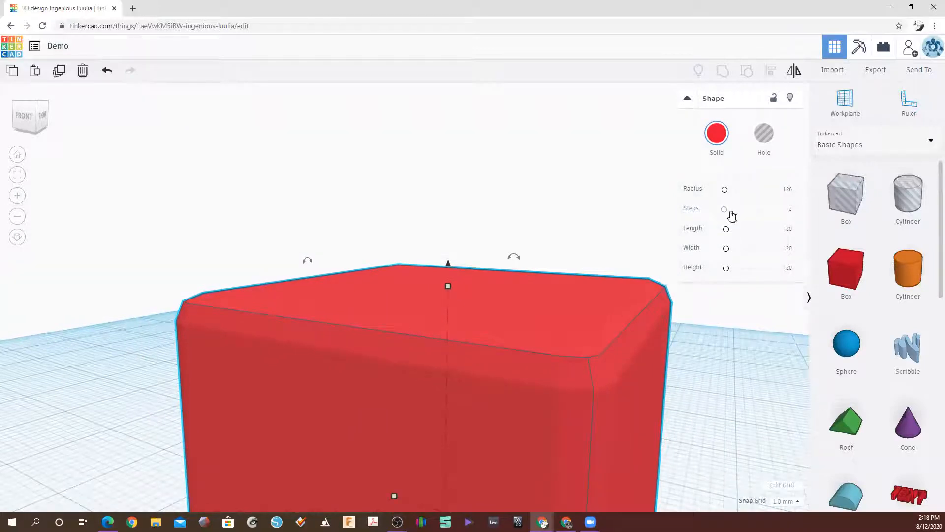
Reset the red box to sharp edges with radius 0 and steps 1.
{"action": "left_click_drag", "start_coordinate": [724, 209], "coordinate": [721, 190]}
{"action": "scroll", "coordinate": [369, 273], "scroll_direction": "down", "scroll_amount": 3}
{"action": "right_click_drag", "start_coordinate": [252, 157], "coordinate": [345, 204]}
{"action": "scroll", "coordinate": [472, 287], "scroll_direction": "down", "scroll_amount": 2}
{"action": "right_click_drag", "start_coordinate": [409, 284], "coordinate": [472, 276]}
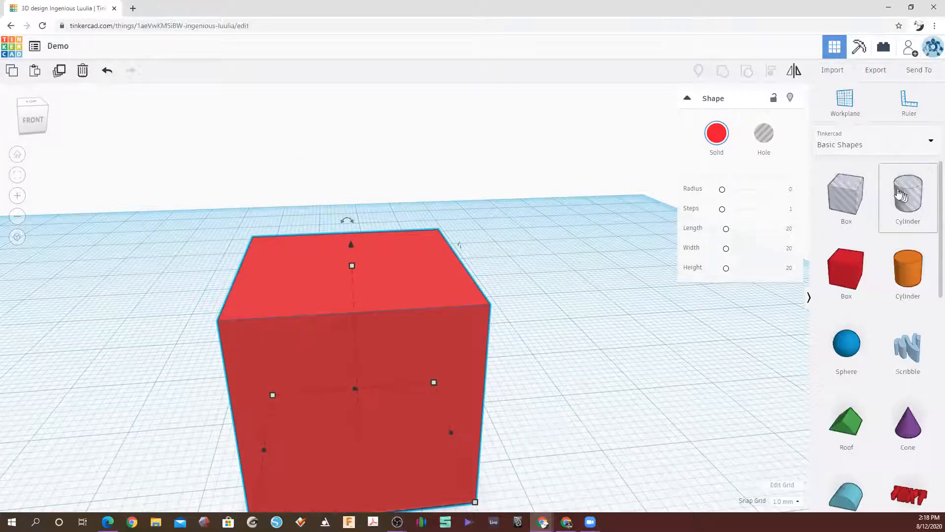
Place a cylinder beside the red box and give it 27 sides, a 0.88 bevel and 3 segments.
{"action": "left_click_drag", "start_coordinate": [930, 284], "coordinate": [676, 331]}
{"action": "left_click_drag", "start_coordinate": [728, 193], "coordinate": [734, 232]}
{"action": "right_click", "coordinate": [737, 195]}
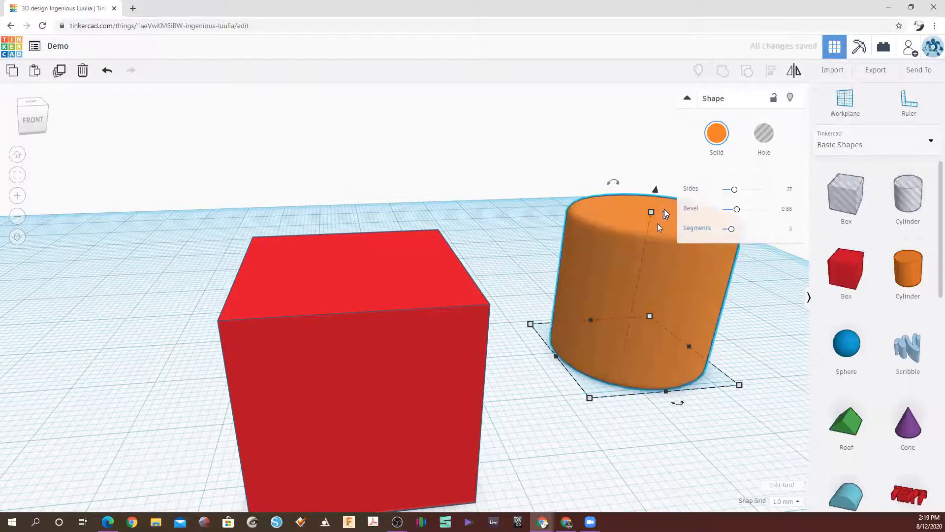
{"action": "scroll", "coordinate": [662, 213], "scroll_direction": "up", "scroll_amount": 2}
{"action": "middle_click_drag", "start_coordinate": [553, 194], "coordinate": [342, 306]}
{"action": "scroll", "coordinate": [543, 328], "scroll_direction": "up", "scroll_amount": 2}
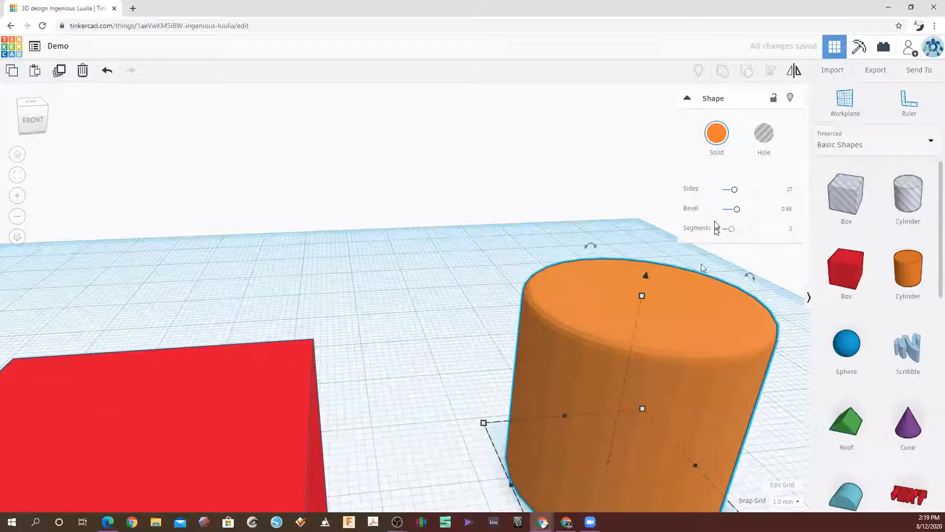
{"action": "right_click_drag", "start_coordinate": [633, 291], "coordinate": [427, 348]}
{"action": "scroll", "coordinate": [464, 330], "scroll_direction": "down", "scroll_amount": 3}
{"action": "middle_click_drag", "start_coordinate": [427, 349], "coordinate": [453, 266]}
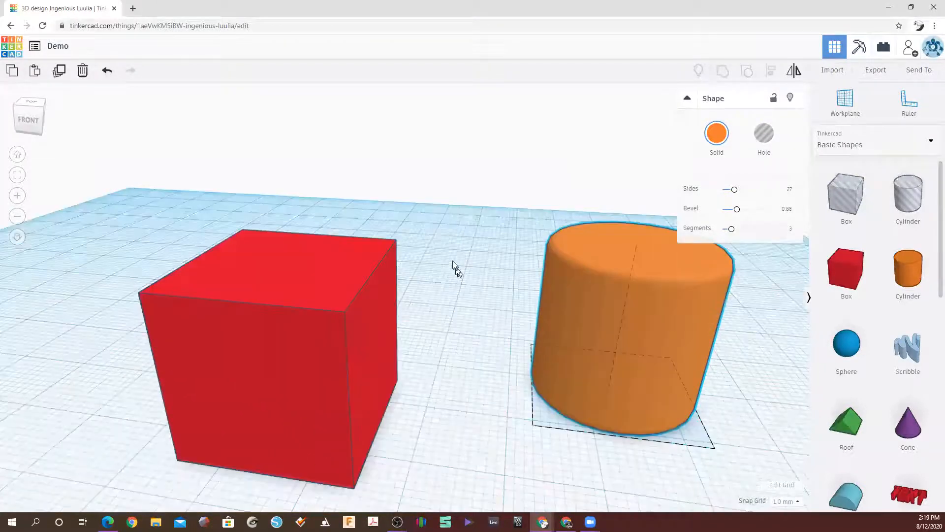
Recolor the solid cylinder yellow, then turn it into a hole.
{"action": "left_click", "coordinate": [764, 133]}
{"action": "left_click", "coordinate": [709, 133]}
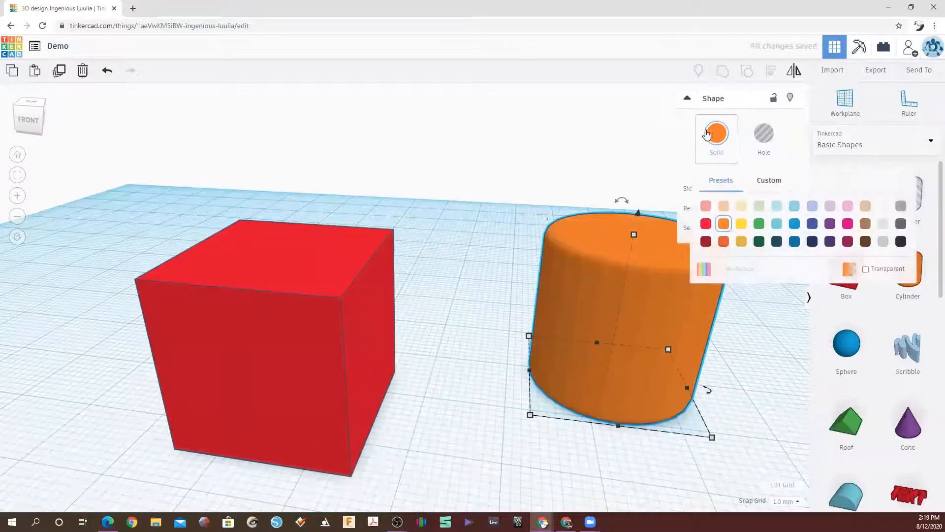
{"action": "left_click", "coordinate": [741, 224]}
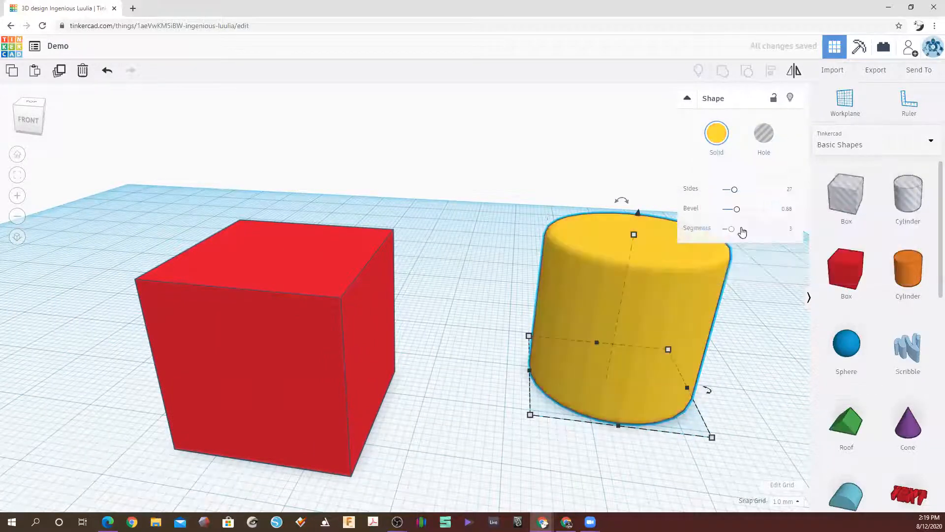
{"action": "left_click", "coordinate": [763, 137]}
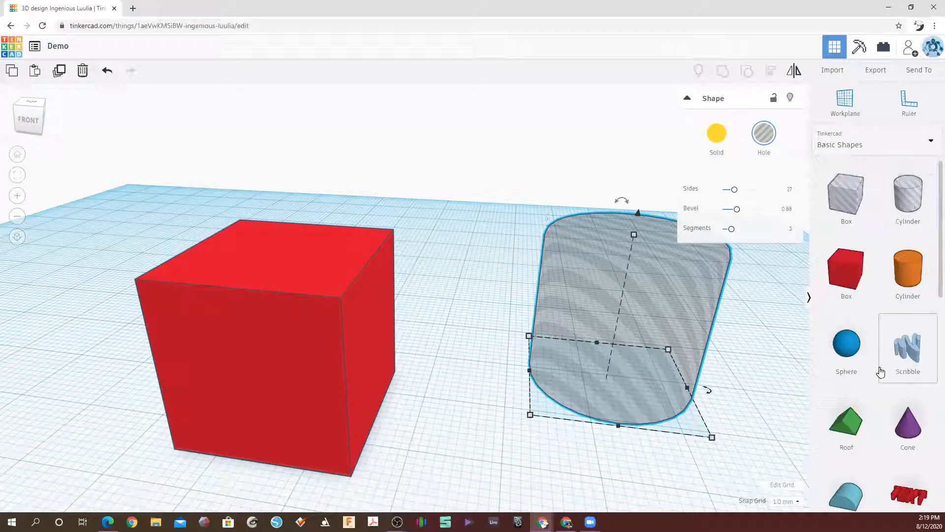
Place a sphere behind the box and cylinder and turn it into a hole.
{"action": "left_click_drag", "start_coordinate": [854, 363], "coordinate": [458, 277]}
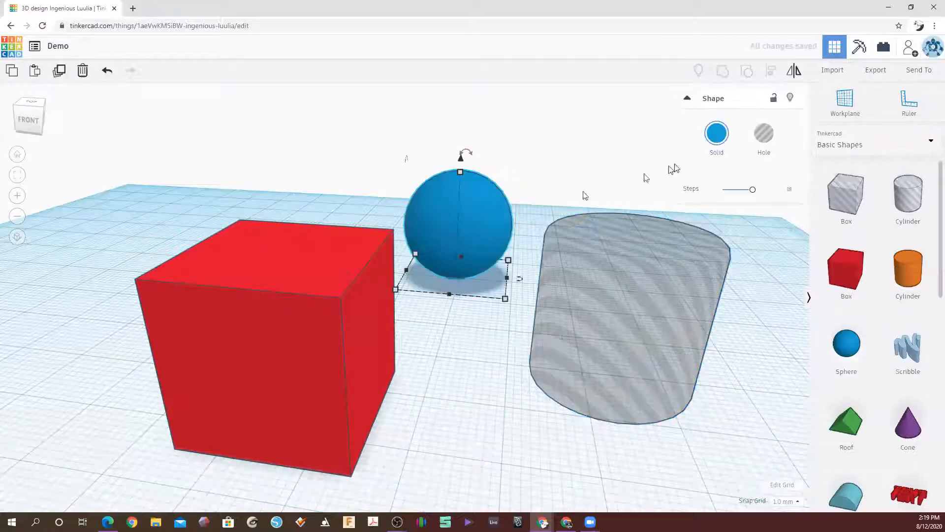
{"action": "left_click", "coordinate": [765, 138]}
{"action": "scroll", "coordinate": [868, 381], "scroll_direction": "down", "scroll_amount": 1}
Look through the further Basic Shapes and the list of shape library categories, keeping Basic Shapes active.
{"action": "scroll", "coordinate": [868, 381], "scroll_direction": "down", "scroll_amount": 7}
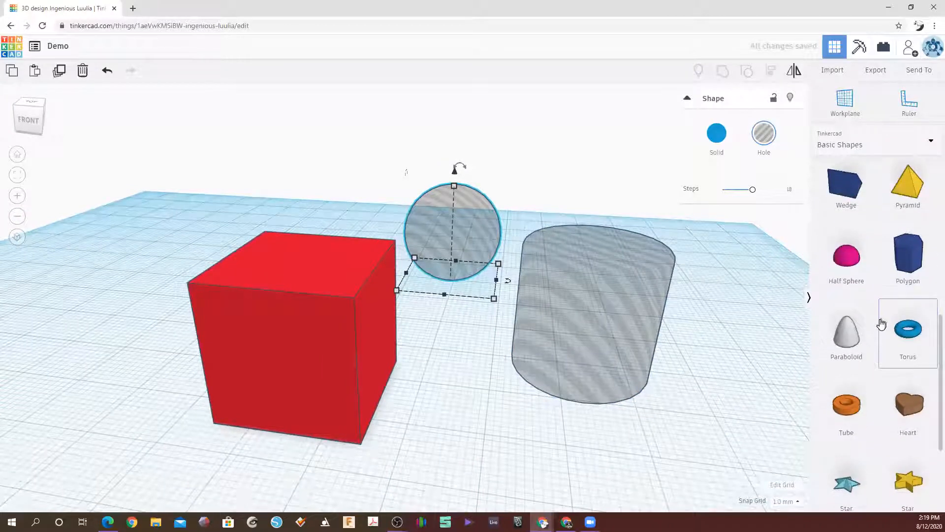
{"action": "scroll", "coordinate": [881, 323], "scroll_direction": "up", "scroll_amount": 2}
{"action": "left_click", "coordinate": [876, 144]}
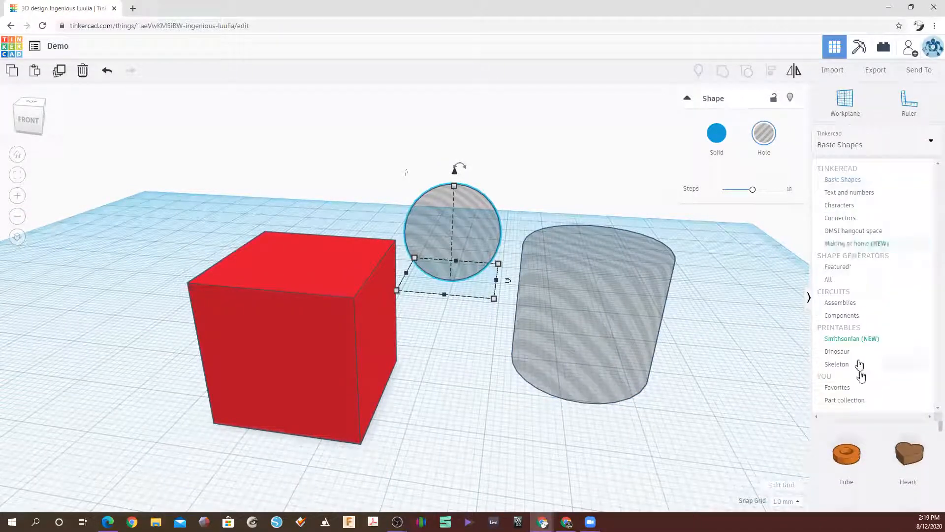
{"action": "left_click", "coordinate": [711, 419]}
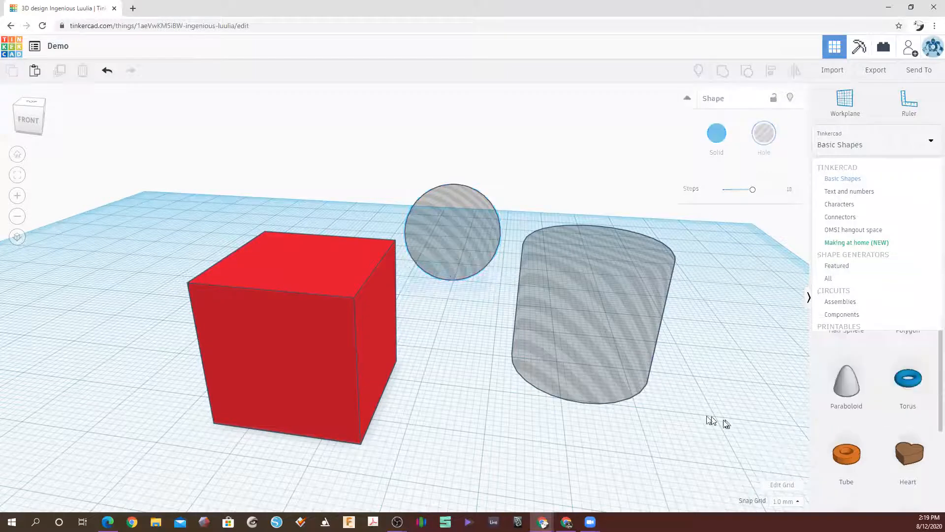
Select the red box and examine its handles from a higher angle.
{"action": "right_click_drag", "start_coordinate": [679, 448], "coordinate": [512, 356]}
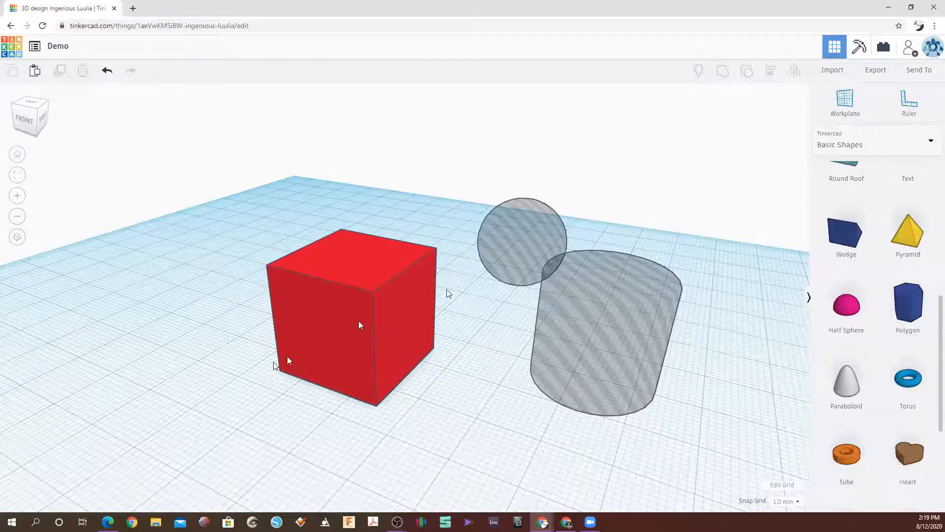
{"action": "left_click", "coordinate": [351, 303]}
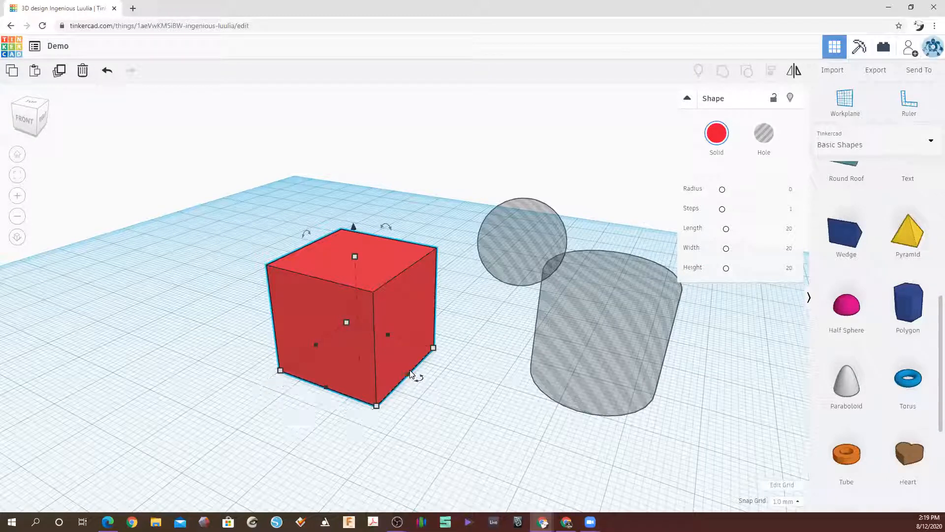
{"action": "right_click_drag", "start_coordinate": [497, 290], "coordinate": [411, 255]}
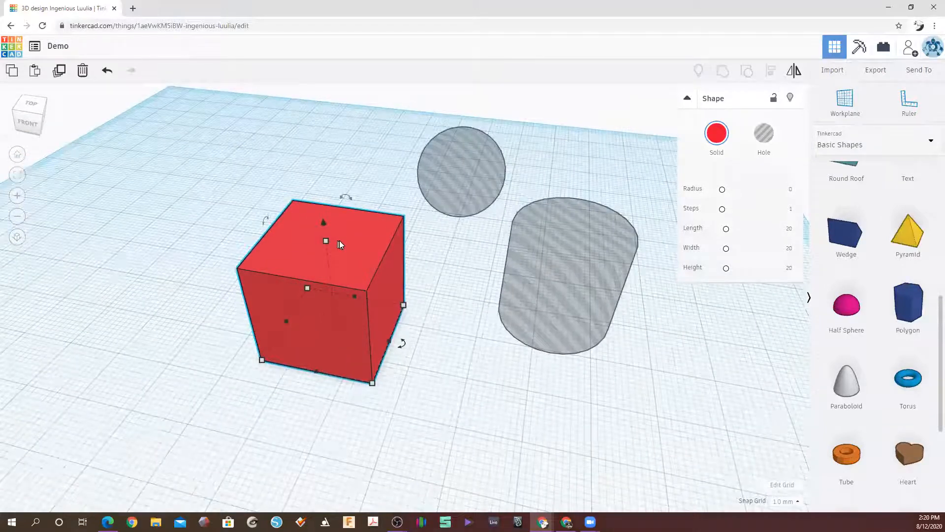
{"action": "middle_click_drag", "start_coordinate": [497, 234], "coordinate": [526, 251]}
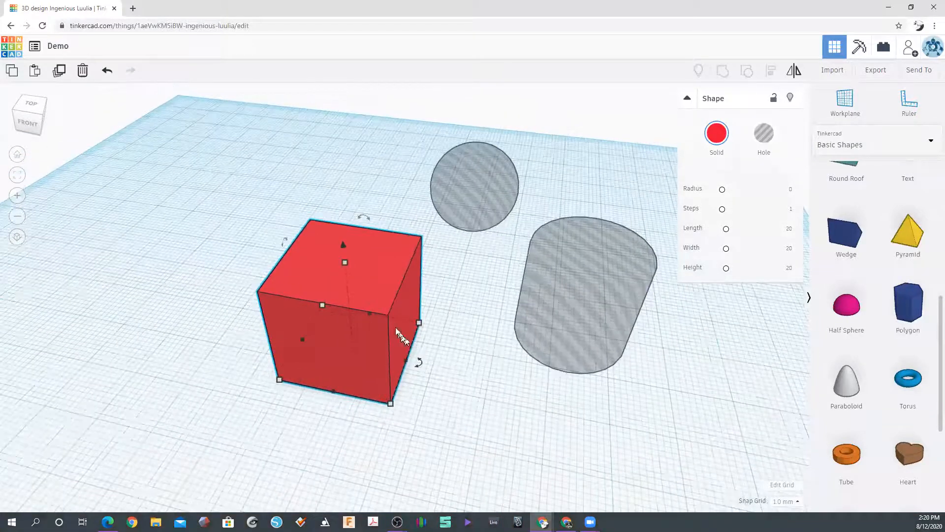
Move the sphere hole from behind the box to the open area between the front of the box and the cylinder.
{"action": "left_click", "coordinate": [506, 179]}
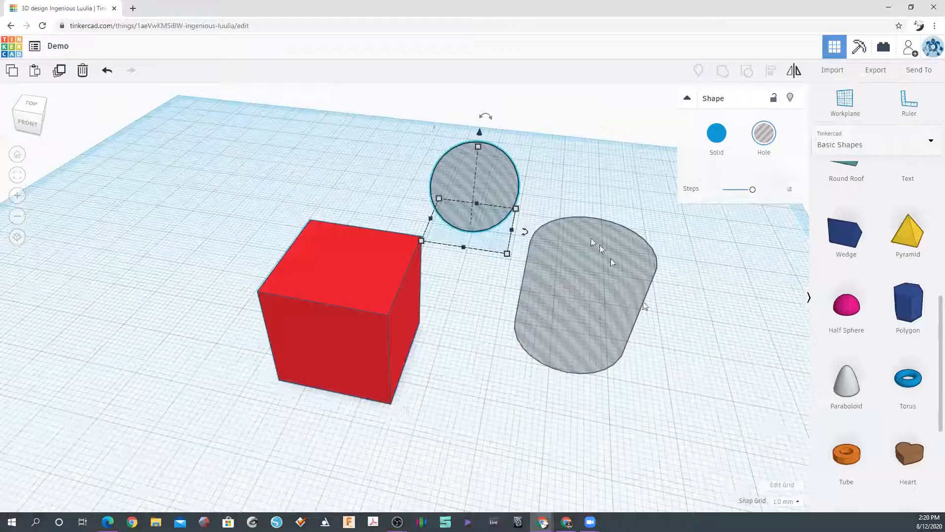
{"action": "right_click_drag", "start_coordinate": [458, 418], "coordinate": [539, 252]}
{"action": "left_click_drag", "start_coordinate": [539, 252], "coordinate": [490, 392]}
Select the red box and the sphere hole together and shift both slightly back on the workplane.
{"action": "left_click", "coordinate": [338, 296]}
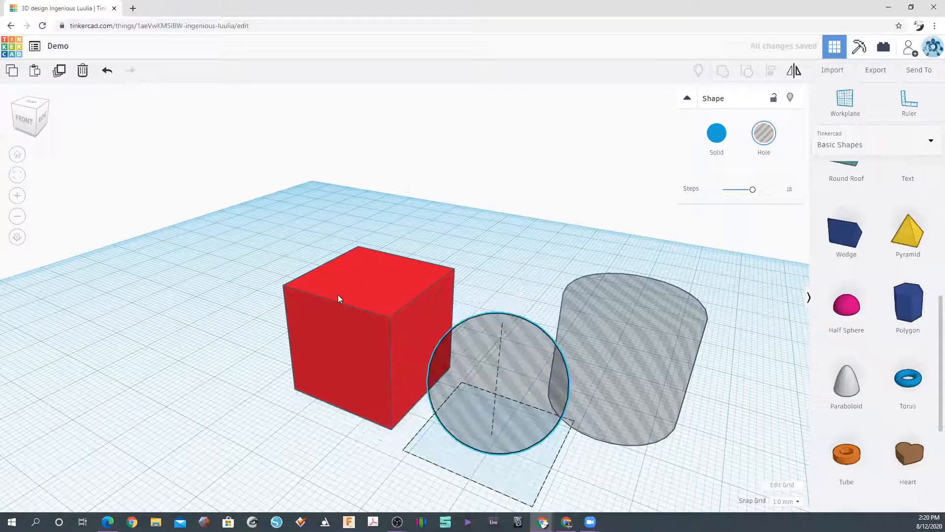
{"action": "left_click_drag", "start_coordinate": [225, 227], "coordinate": [518, 424]}
{"action": "left_click_drag", "start_coordinate": [492, 402], "coordinate": [462, 377]}
Move the sphere hole into the red box's front corner and raise it 7 mm above the workplane.
{"action": "left_click", "coordinate": [481, 348]}
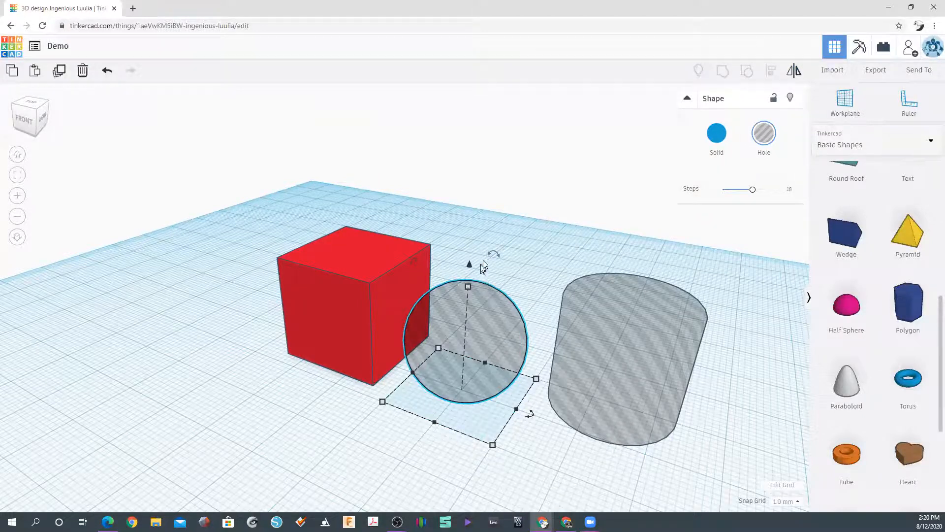
{"action": "left_click", "coordinate": [523, 238]}
{"action": "left_click", "coordinate": [507, 360]}
{"action": "left_click_drag", "start_coordinate": [505, 327], "coordinate": [401, 300]}
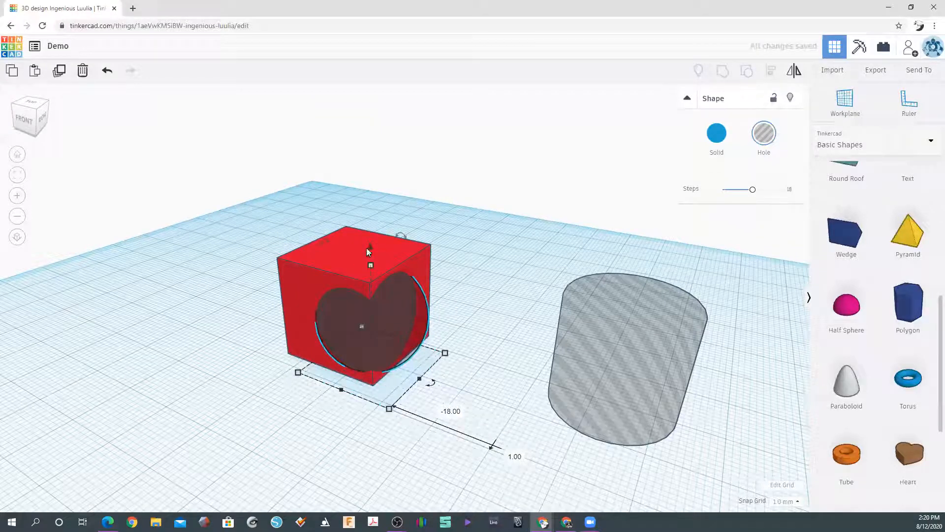
{"action": "left_click_drag", "start_coordinate": [370, 247], "coordinate": [367, 214]}
Set the sphere hole's height to 19 mm.
{"action": "mouse_move", "coordinate": [367, 226]}
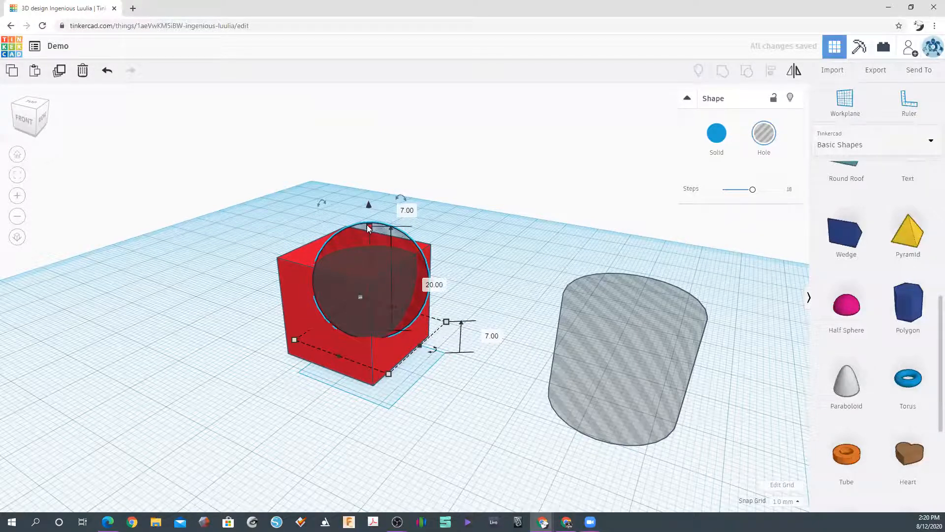
{"action": "mouse_move", "coordinate": [367, 228]}
{"action": "left_mouse_down"}
{"action": "mouse_move", "coordinate": [378, 295]}
{"action": "mouse_move", "coordinate": [374, 222]}
{"action": "mouse_move", "coordinate": [375, 279]}
{"action": "mouse_move", "coordinate": [374, 227]}
{"action": "mouse_move", "coordinate": [371, 234]}
{"action": "left_mouse_up"}
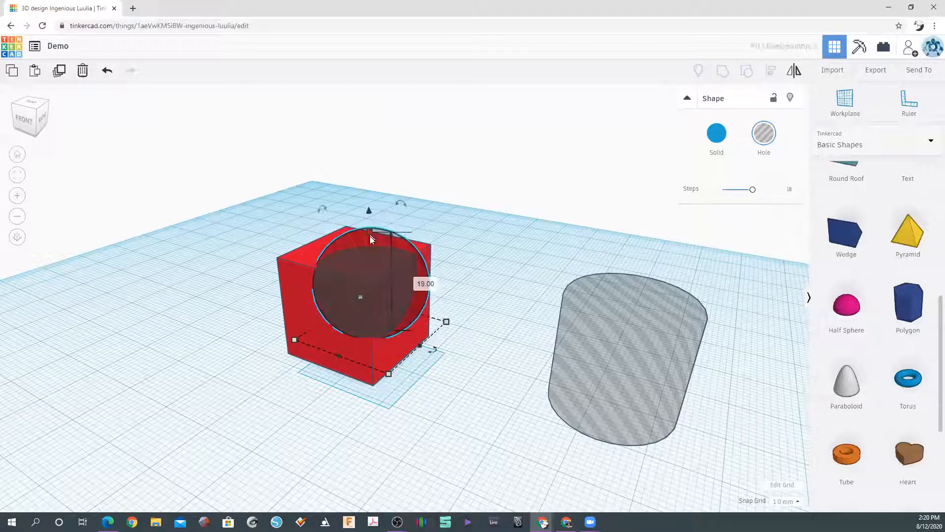
{"action": "left_click", "coordinate": [456, 238]}
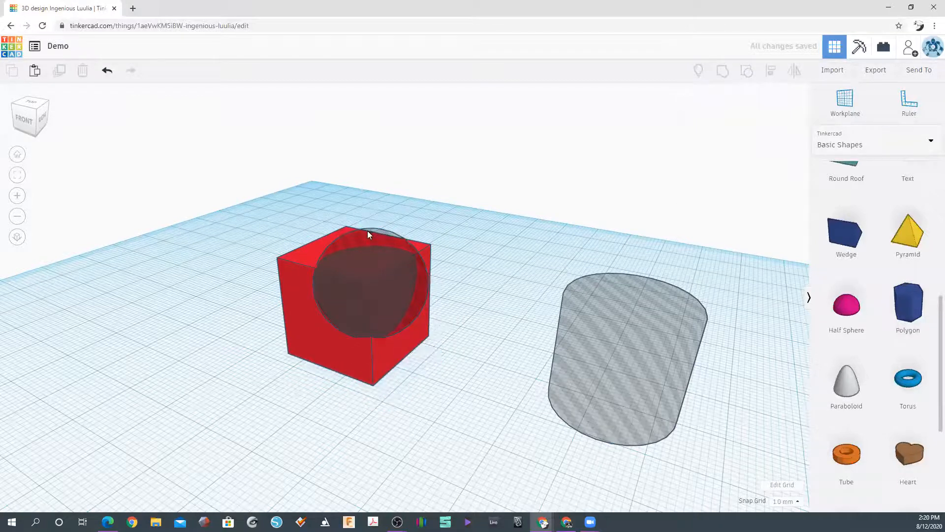
{"action": "left_click", "coordinate": [367, 231]}
{"action": "scroll", "coordinate": [401, 292], "scroll_direction": "up", "scroll_amount": 3}
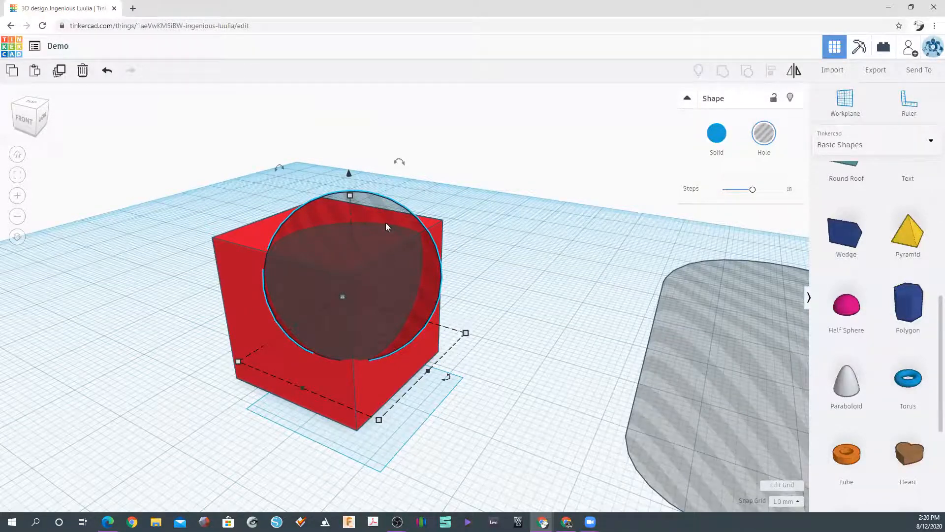
{"action": "mouse_move", "coordinate": [351, 196]}
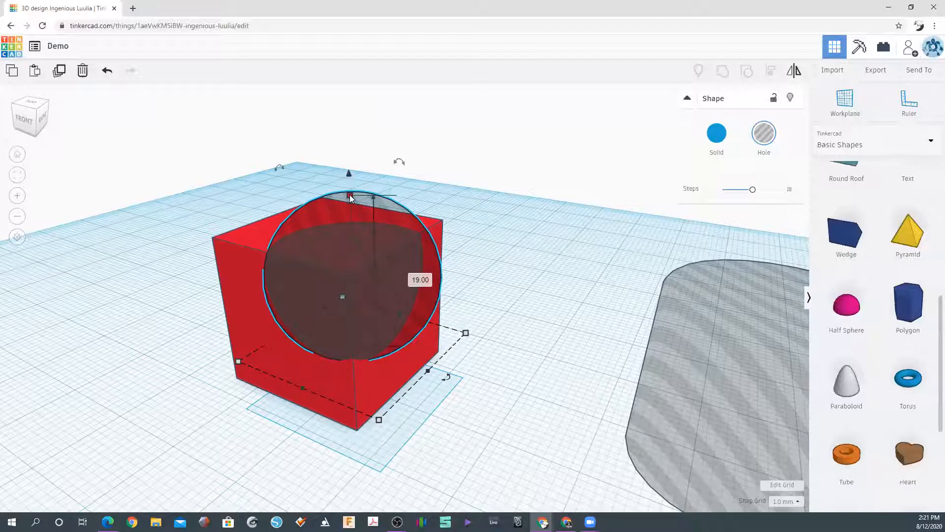
{"action": "mouse_move", "coordinate": [350, 197]}
{"action": "left_mouse_down"}
{"action": "mouse_move", "coordinate": [353, 240]}
{"action": "mouse_move", "coordinate": [363, 196]}
{"action": "mouse_move", "coordinate": [367, 203]}
{"action": "left_mouse_up"}
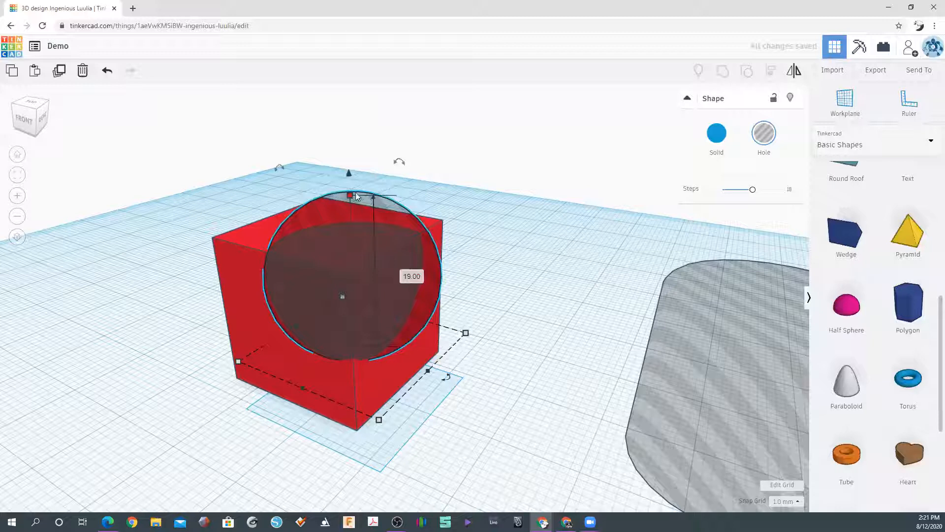
{"action": "left_click", "coordinate": [416, 276]}
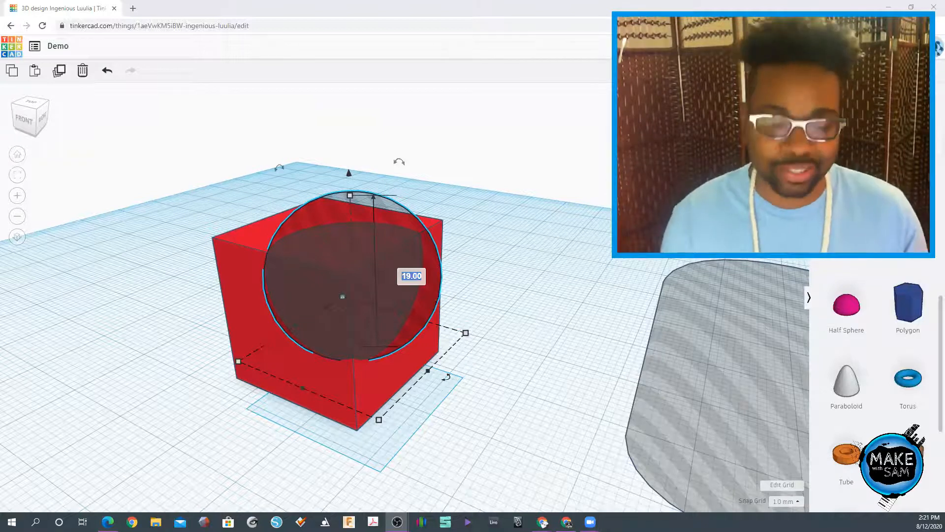
{"action": "key", "text": "Return"}
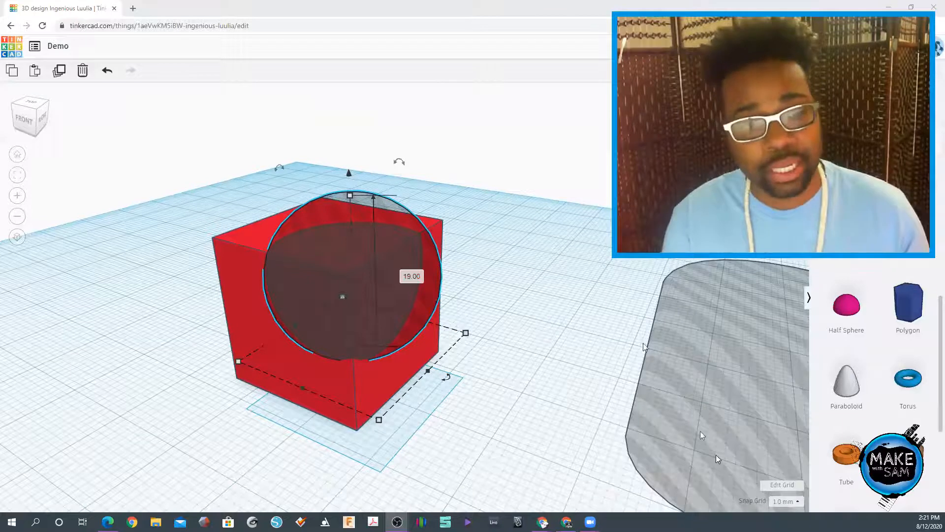
Try Inches and Millimeters as the units in the grid properties, then cancel the changes.
{"action": "left_click", "coordinate": [783, 486]}
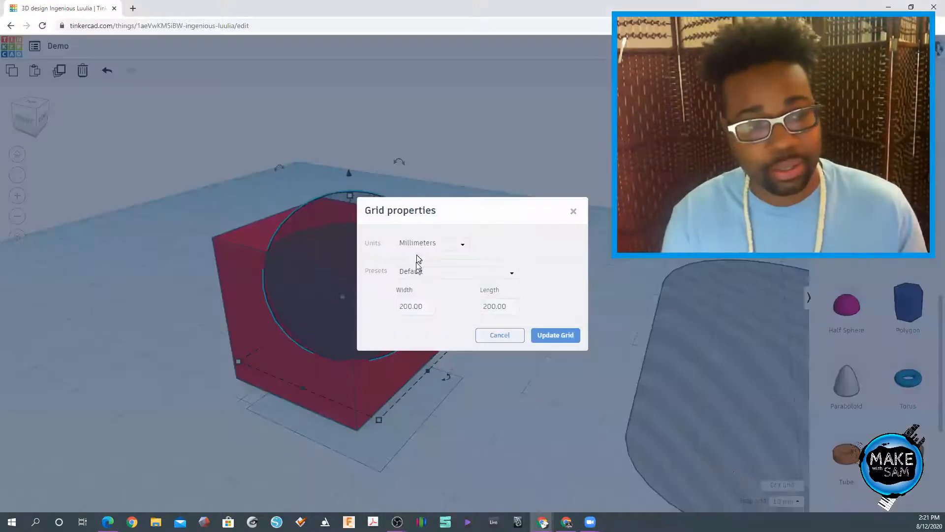
{"action": "left_click", "coordinate": [464, 246]}
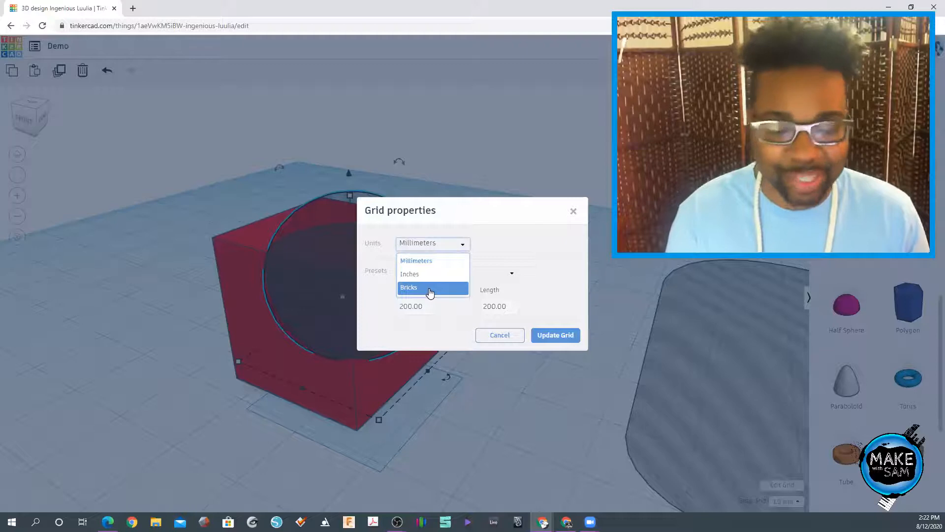
{"action": "left_click", "coordinate": [425, 274]}
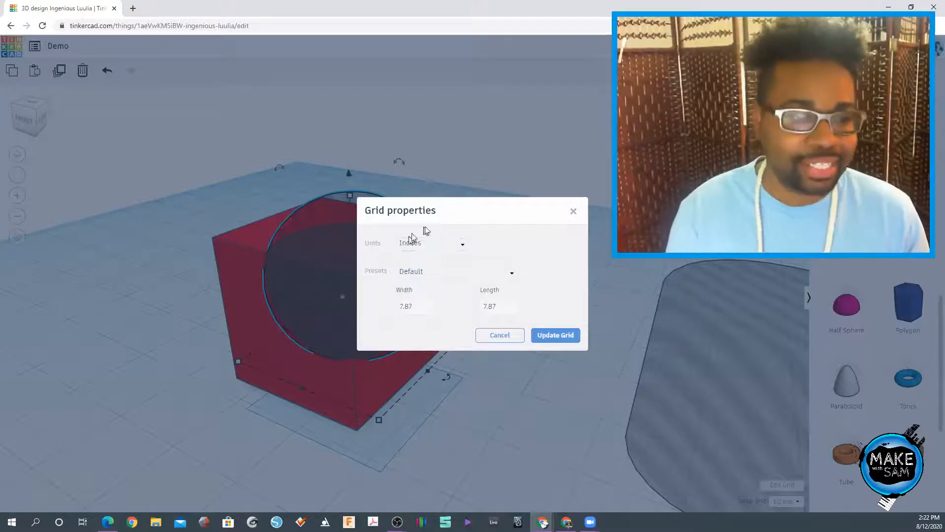
{"action": "left_click", "coordinate": [462, 246]}
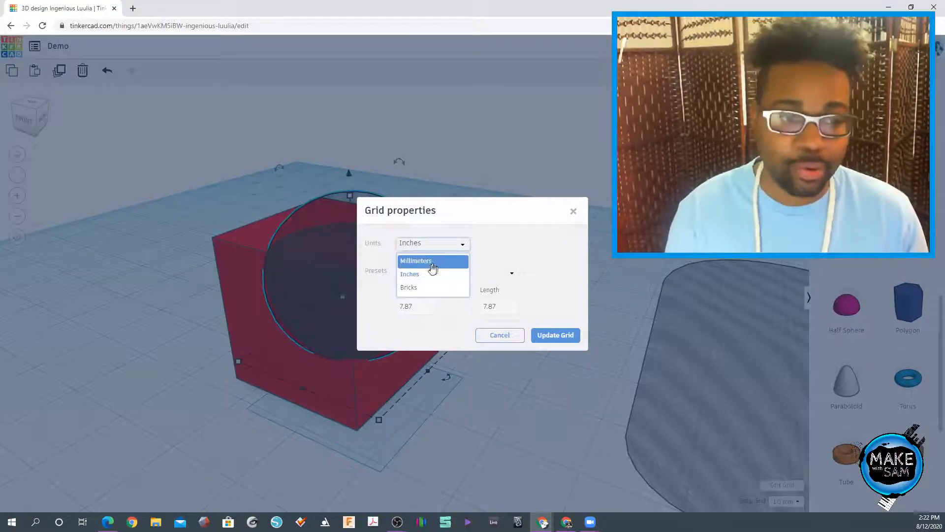
{"action": "left_click", "coordinate": [417, 263]}
{"action": "left_click", "coordinate": [433, 245]}
{"action": "left_click", "coordinate": [424, 277]}
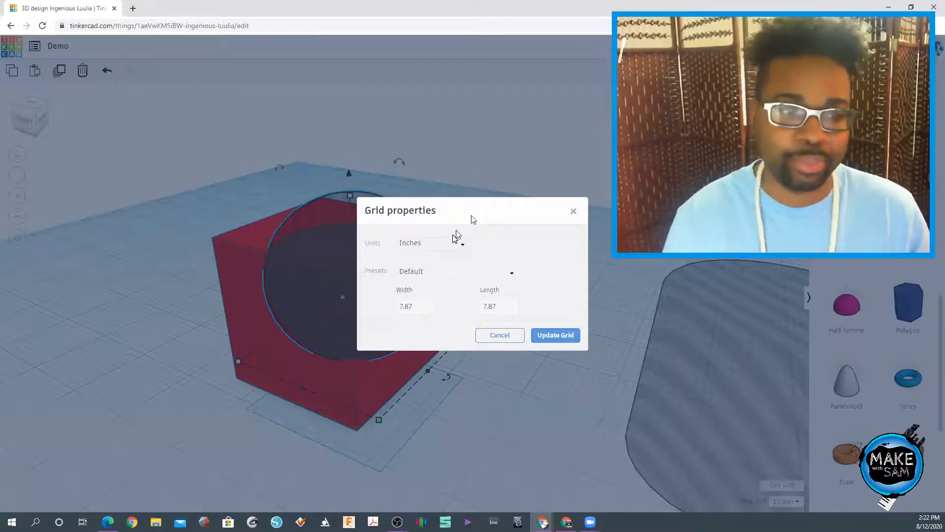
{"action": "left_click", "coordinate": [496, 341]}
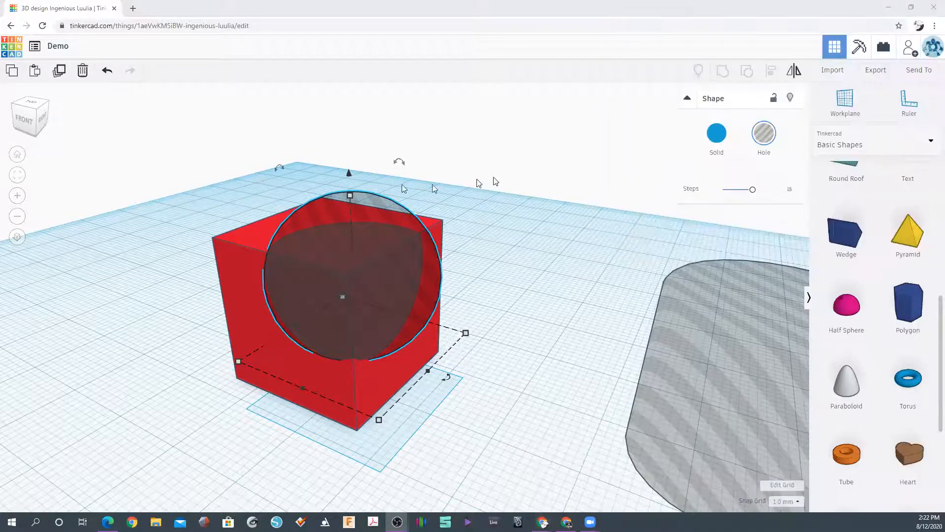
Group the red box with the sphere hole to cut the hollow, and inspect the cut from another side.
{"action": "left_click_drag", "start_coordinate": [164, 125], "coordinate": [509, 460]}
{"action": "scroll", "coordinate": [536, 348], "scroll_direction": "down", "scroll_amount": 2}
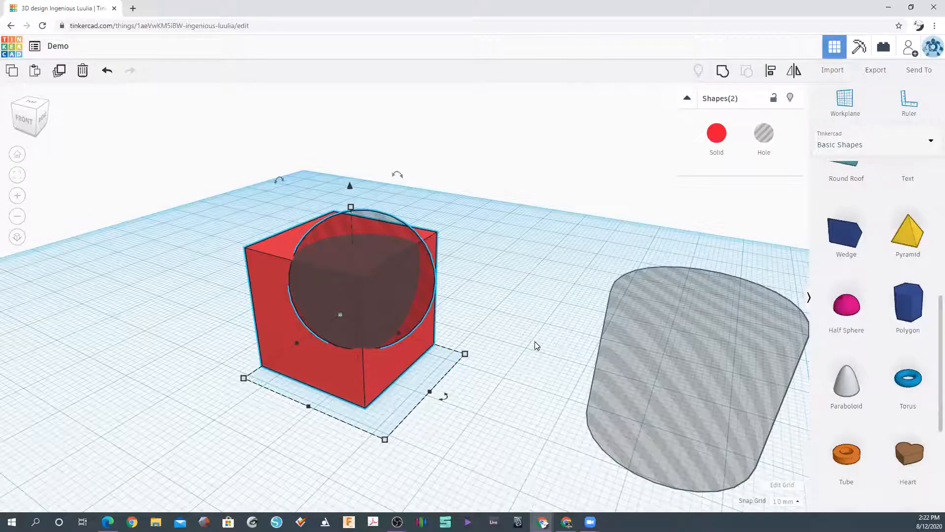
{"action": "left_click_drag", "start_coordinate": [175, 160], "coordinate": [467, 423]}
{"action": "left_click_drag", "start_coordinate": [199, 162], "coordinate": [478, 461]}
{"action": "left_click", "coordinate": [723, 74]}
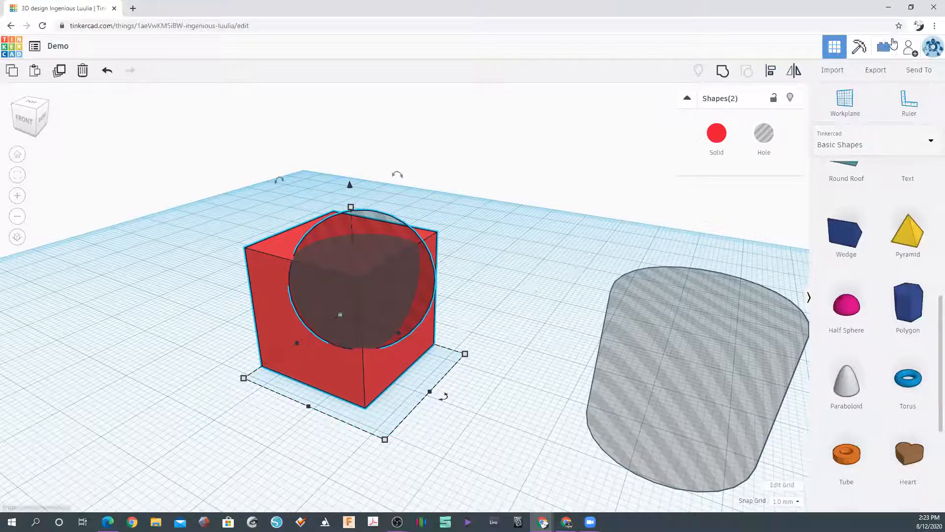
{"action": "left_click", "coordinate": [723, 74]}
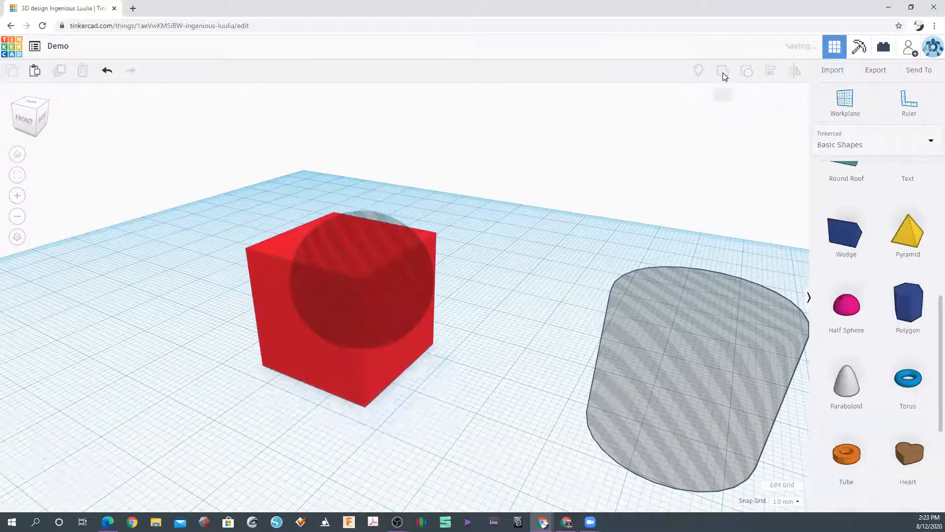
{"action": "scroll", "coordinate": [417, 288], "scroll_direction": "up", "scroll_amount": 3}
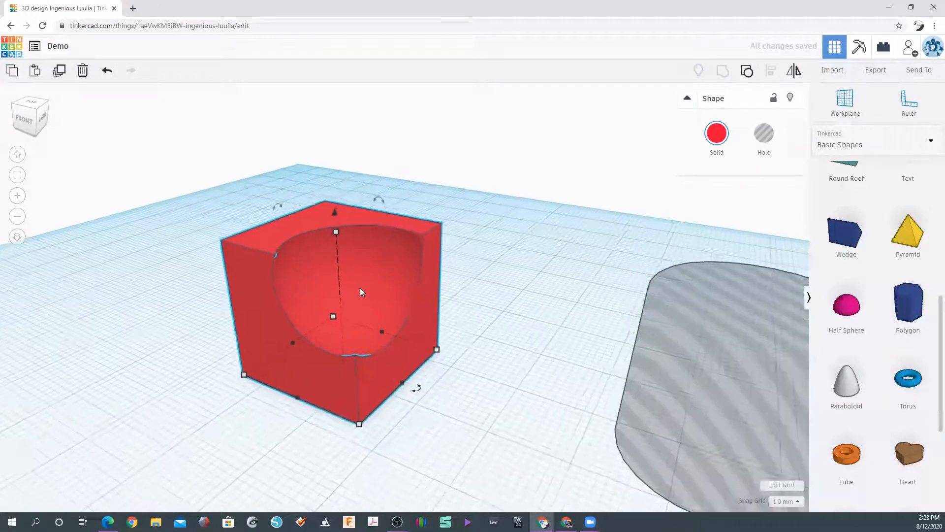
{"action": "right_click_drag", "start_coordinate": [429, 297], "coordinate": [267, 290]}
{"action": "middle_click_drag", "start_coordinate": [267, 291], "coordinate": [551, 300]}
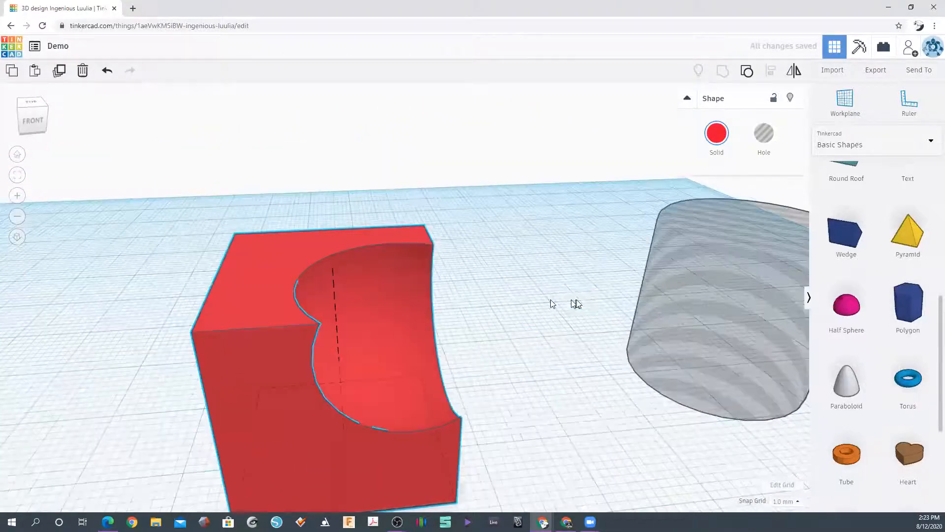
{"action": "scroll", "coordinate": [551, 300], "scroll_direction": "down", "scroll_amount": 2}
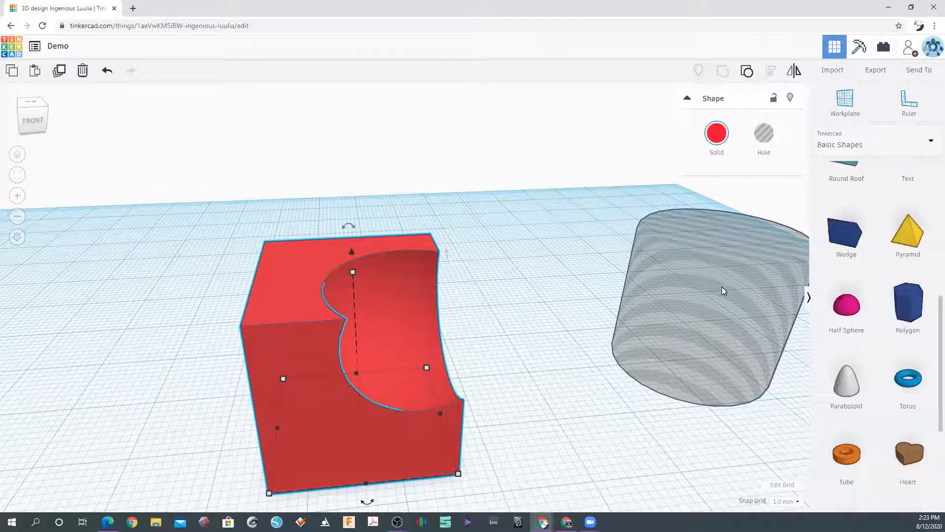
{"action": "scroll", "coordinate": [512, 348], "scroll_direction": "down", "scroll_amount": 2}
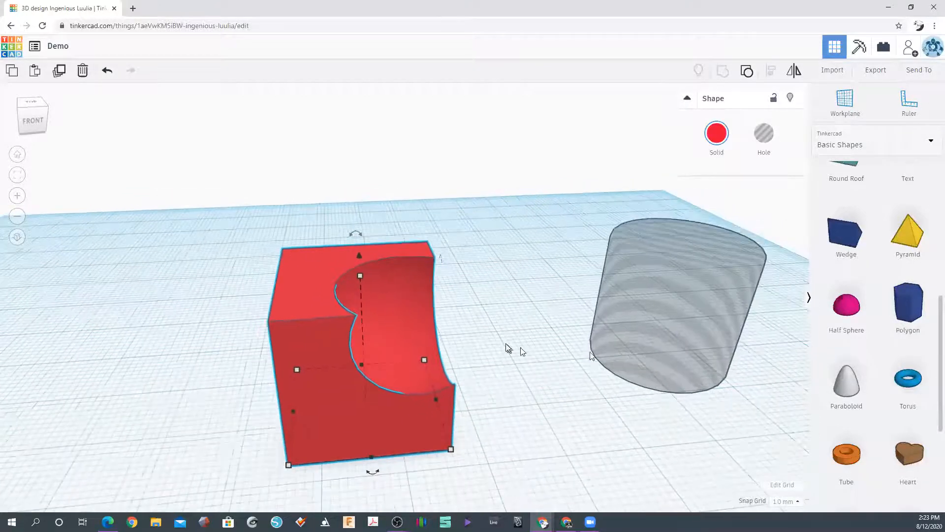
Place a green Roof shape on the workplane in front of the cylinder hole.
{"action": "left_click", "coordinate": [697, 305]}
{"action": "scroll", "coordinate": [842, 291], "scroll_direction": "up", "scroll_amount": 3}
{"action": "left_click", "coordinate": [846, 219]}
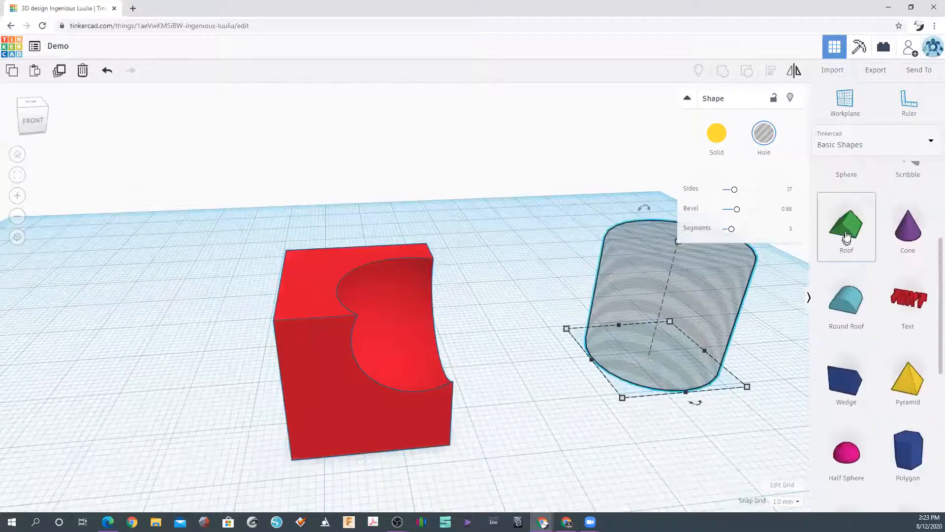
{"action": "scroll", "coordinate": [541, 397], "scroll_direction": "down", "scroll_amount": 1}
{"action": "left_click", "coordinate": [597, 432]}
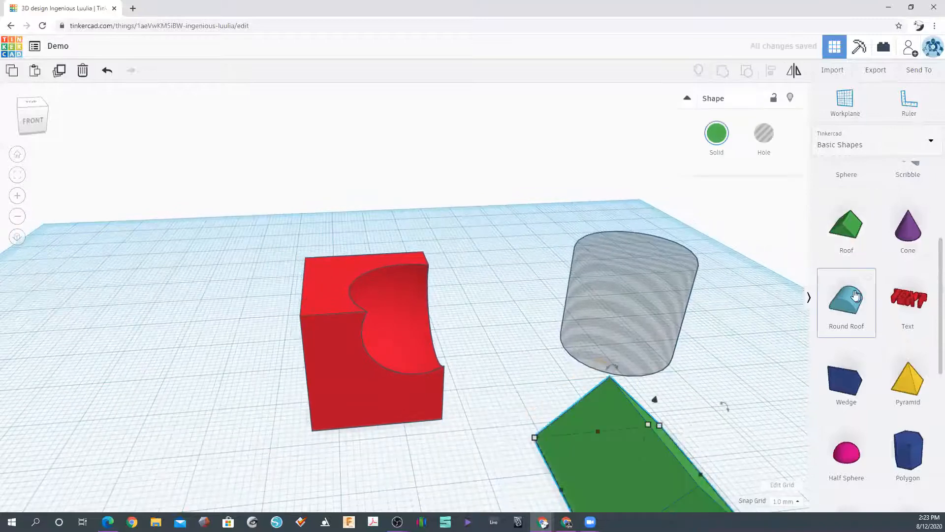
Place a Round Roof shape on the workplane beside the green roof.
{"action": "left_click", "coordinate": [872, 307]}
{"action": "scroll", "coordinate": [516, 462], "scroll_direction": "down", "scroll_amount": 3}
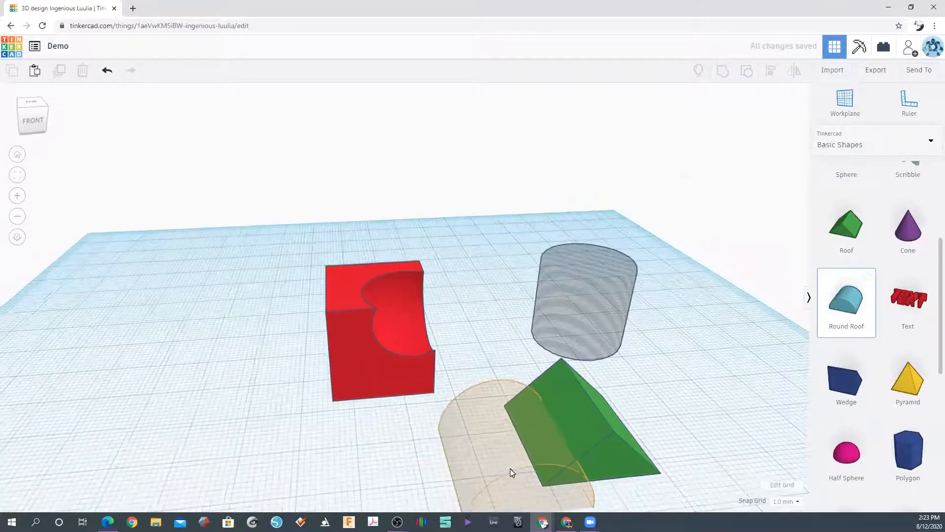
{"action": "left_click", "coordinate": [497, 448]}
{"action": "scroll", "coordinate": [492, 438], "scroll_direction": "down", "scroll_amount": 3}
{"action": "right_click_drag", "start_coordinate": [384, 391], "coordinate": [459, 454]}
Try rotating the round roof onto its side, then undo the last two changes to it.
{"action": "left_click_drag", "start_coordinate": [500, 461], "coordinate": [545, 435]}
{"action": "middle_click_drag", "start_coordinate": [562, 395], "coordinate": [560, 334]}
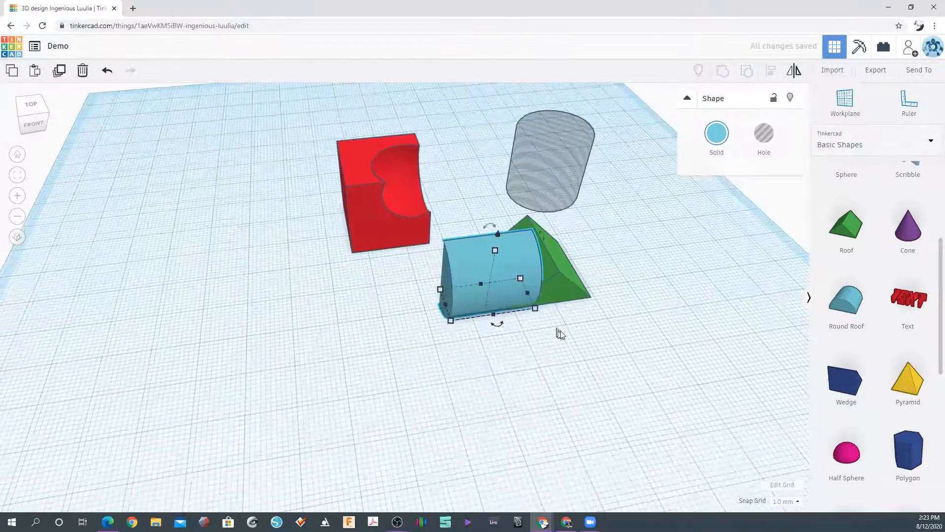
{"action": "scroll", "coordinate": [562, 333], "scroll_direction": "up", "scroll_amount": 5}
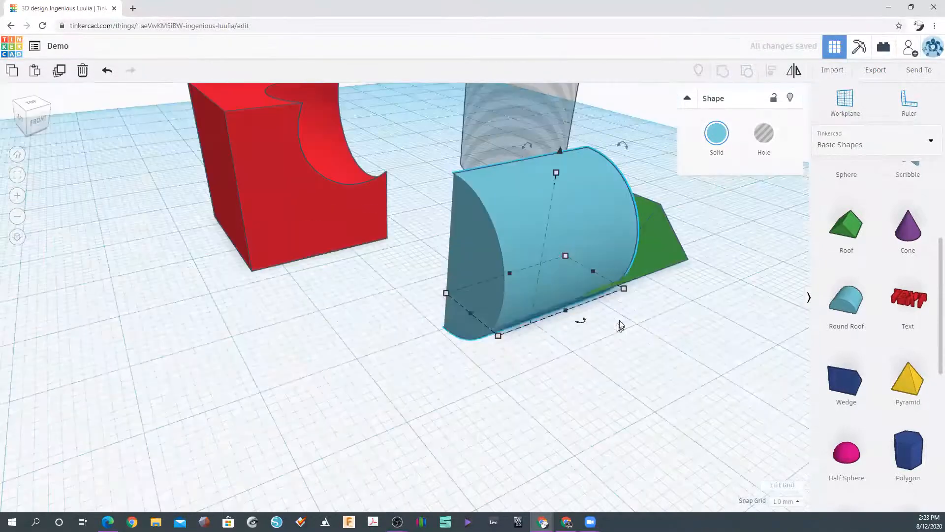
{"action": "scroll", "coordinate": [620, 325], "scroll_direction": "down", "scroll_amount": 5}
{"action": "left_click_drag", "start_coordinate": [552, 189], "coordinate": [605, 345]}
{"action": "left_click", "coordinate": [108, 72]}
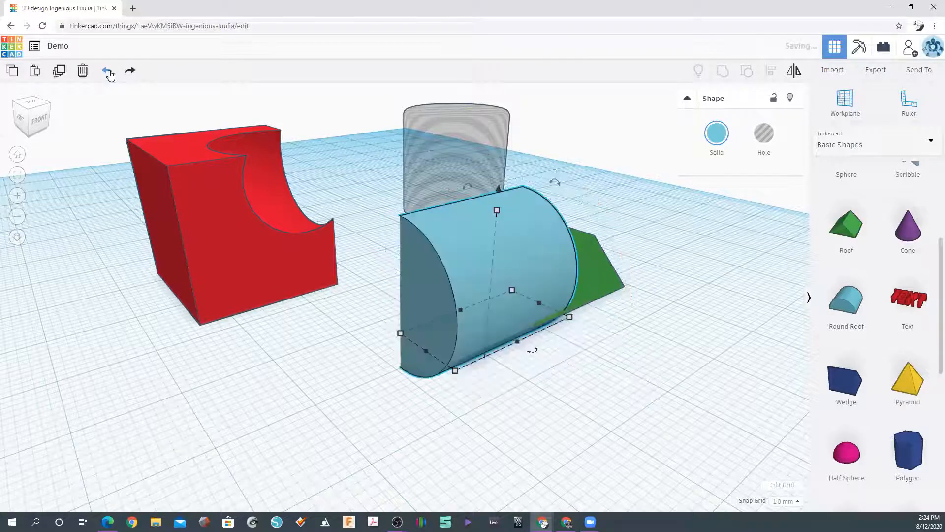
{"action": "left_click", "coordinate": [108, 72]}
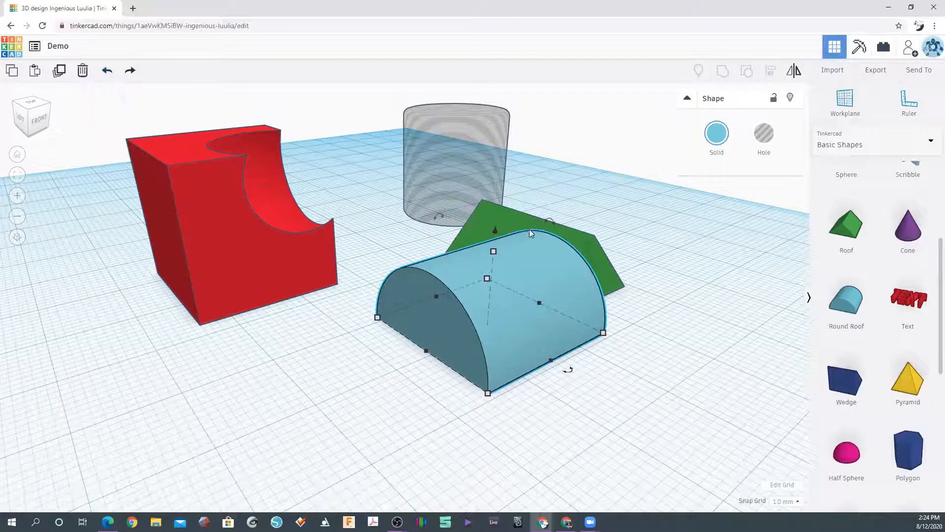
Move the round roof back so that it overlaps the green roof.
{"action": "left_click", "coordinate": [697, 343]}
{"action": "left_click", "coordinate": [429, 333]}
{"action": "left_click_drag", "start_coordinate": [551, 307], "coordinate": [554, 251]}
Align the round roof and green roof on their centres in both horizontal directions, then deselect them.
{"action": "right_click_drag", "start_coordinate": [713, 235], "coordinate": [561, 310]}
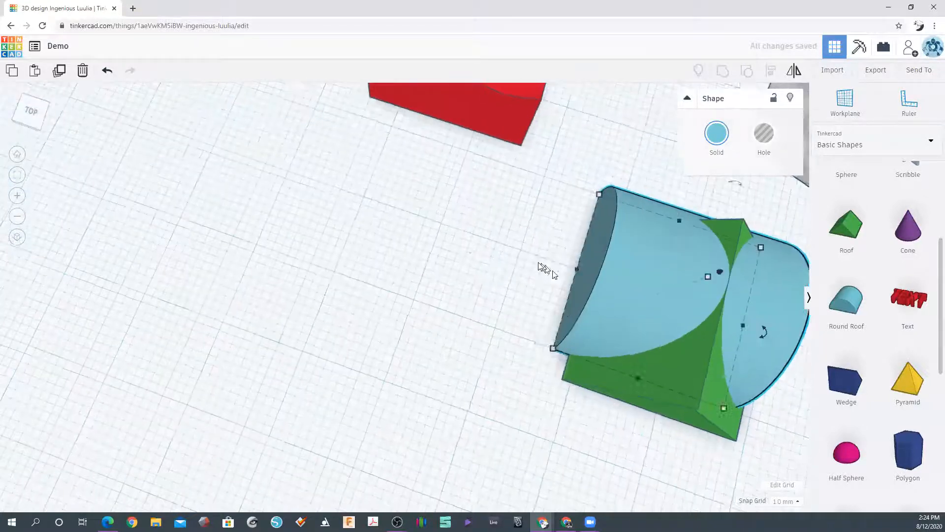
{"action": "middle_click_drag", "start_coordinate": [538, 267], "coordinate": [295, 155]}
{"action": "right_click_drag", "start_coordinate": [675, 281], "coordinate": [620, 372]}
{"action": "scroll", "coordinate": [669, 351], "scroll_direction": "down", "scroll_amount": 2}
{"action": "left_click_drag", "start_coordinate": [333, 234], "coordinate": [561, 382]}
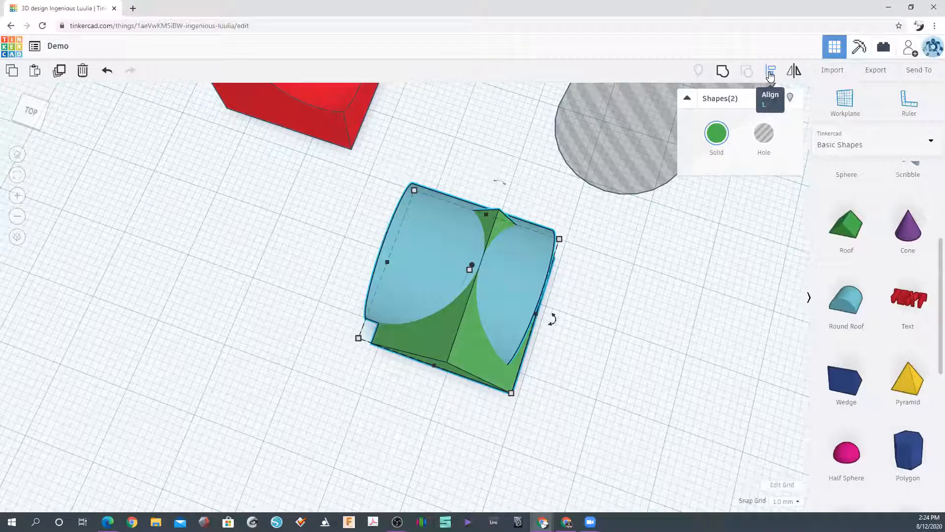
{"action": "left_click", "coordinate": [771, 73]}
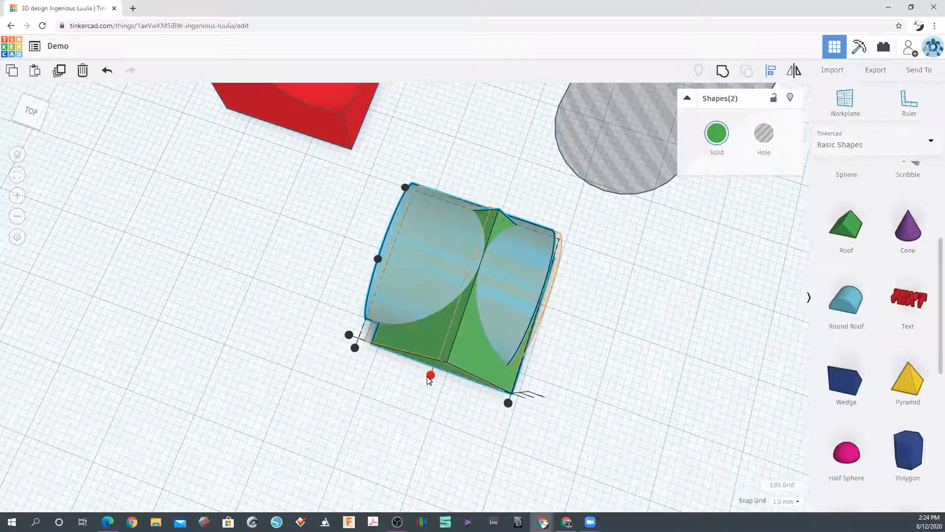
{"action": "left_click", "coordinate": [431, 375]}
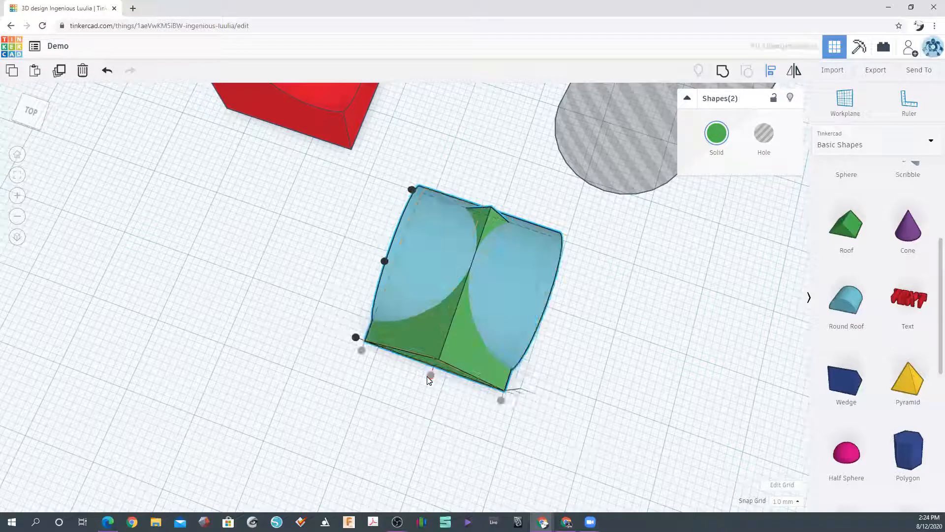
{"action": "left_click", "coordinate": [383, 261]}
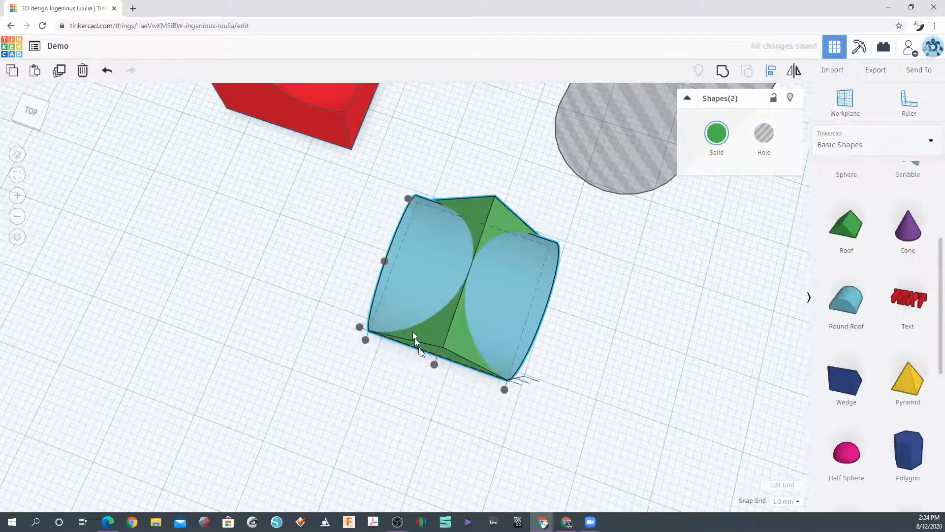
{"action": "right_click_drag", "start_coordinate": [599, 339], "coordinate": [544, 342]}
{"action": "right_click_drag", "start_coordinate": [490, 430], "coordinate": [579, 246]}
{"action": "left_click", "coordinate": [554, 310]}
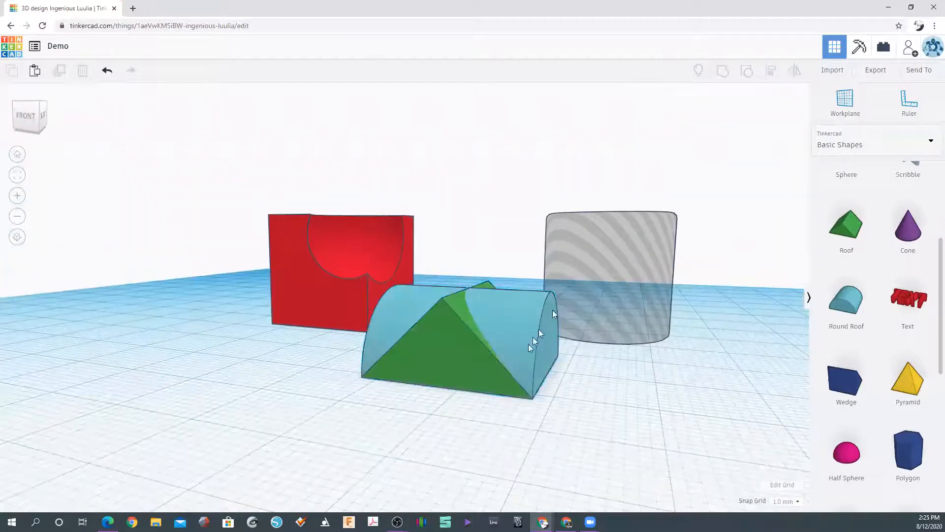
Move the round roof off the green roof's centre, then align both shapes again by their centres in both horizontal directions.
{"action": "right_click_drag", "start_coordinate": [380, 363], "coordinate": [521, 337]}
{"action": "left_click", "coordinate": [533, 343]}
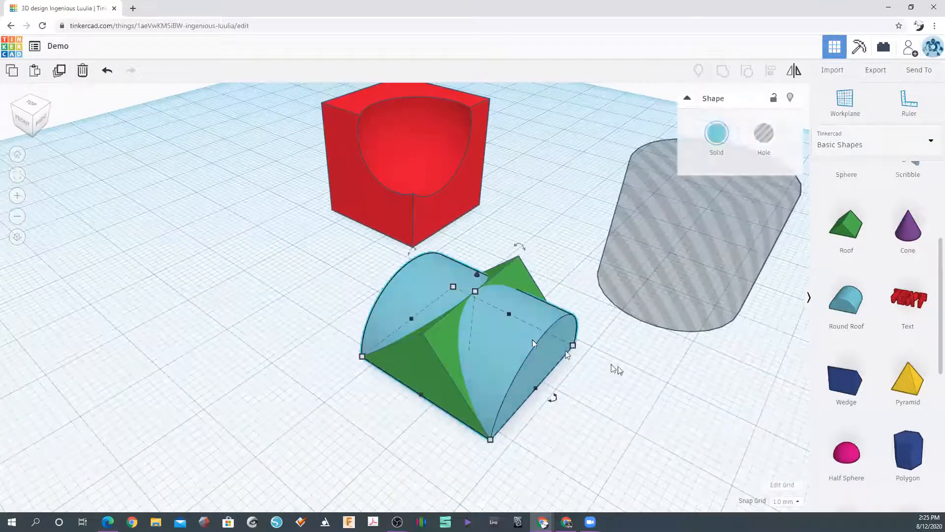
{"action": "left_click_drag", "start_coordinate": [554, 317], "coordinate": [476, 411]}
{"action": "left_click_drag", "start_coordinate": [228, 264], "coordinate": [585, 452]}
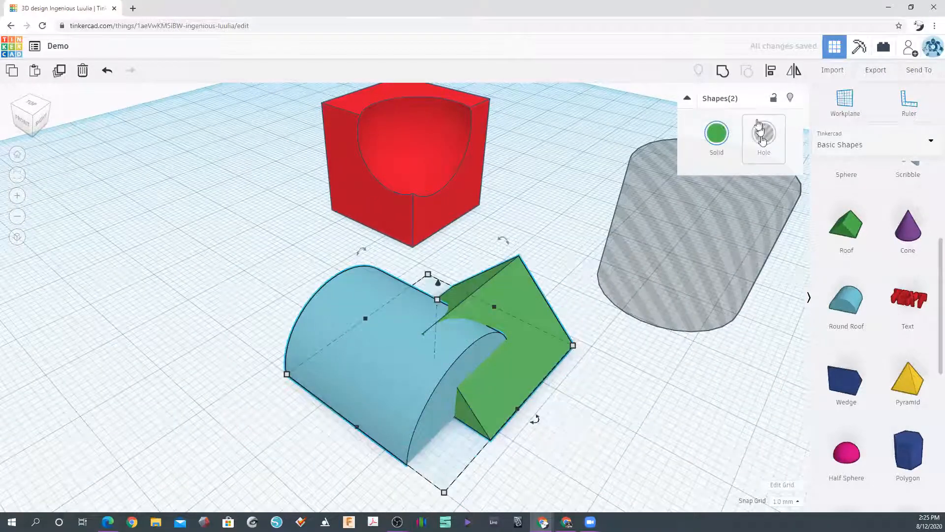
{"action": "left_click", "coordinate": [771, 72]}
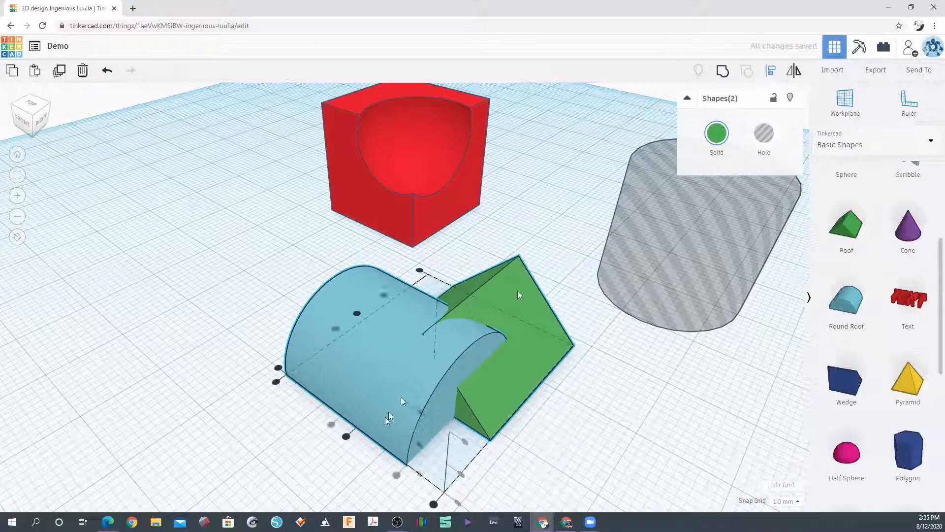
{"action": "left_click", "coordinate": [354, 314]}
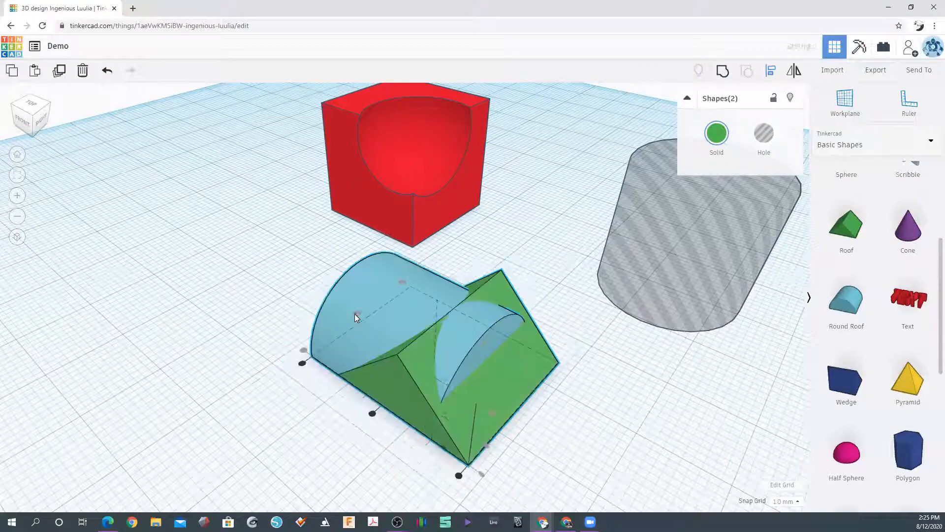
{"action": "left_click", "coordinate": [373, 413]}
{"action": "left_click", "coordinate": [542, 420]}
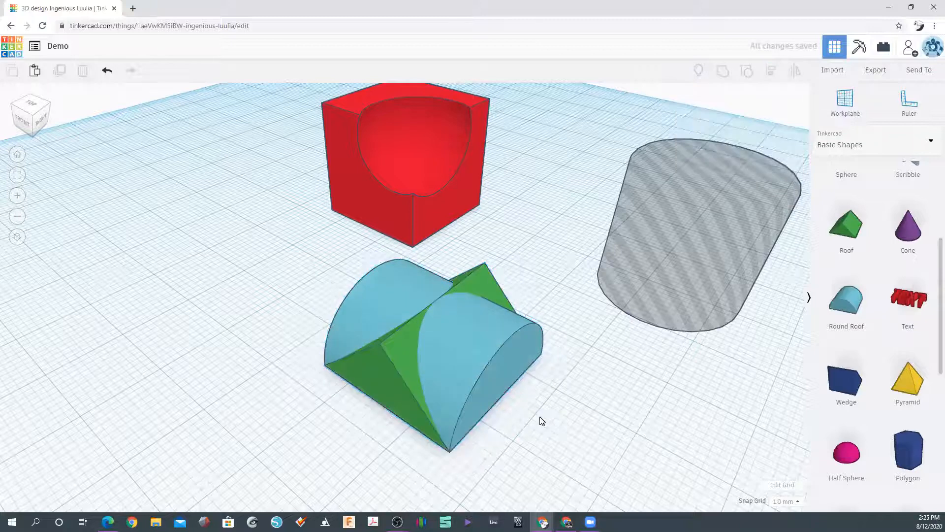
Group the aligned round roof and green roof into one shape and deselect it.
{"action": "left_click_drag", "start_coordinate": [269, 323], "coordinate": [541, 456]}
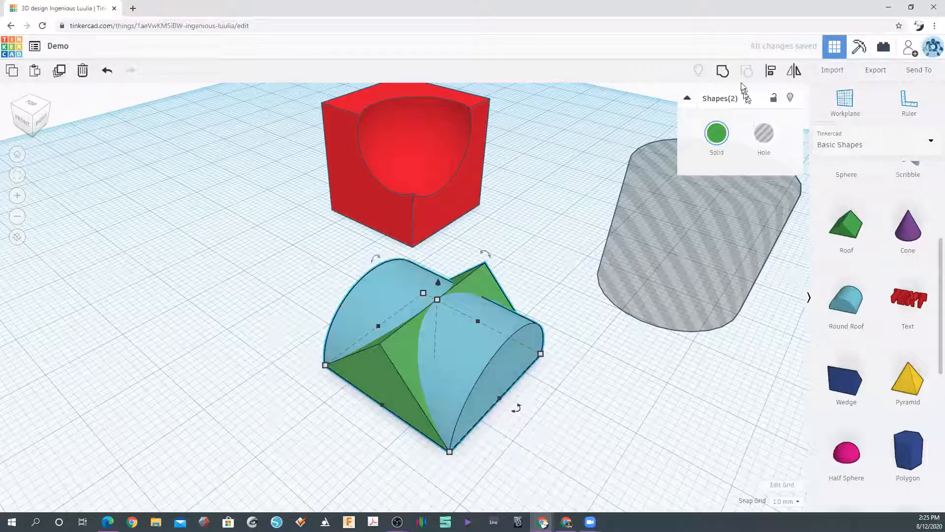
{"action": "left_click", "coordinate": [719, 73]}
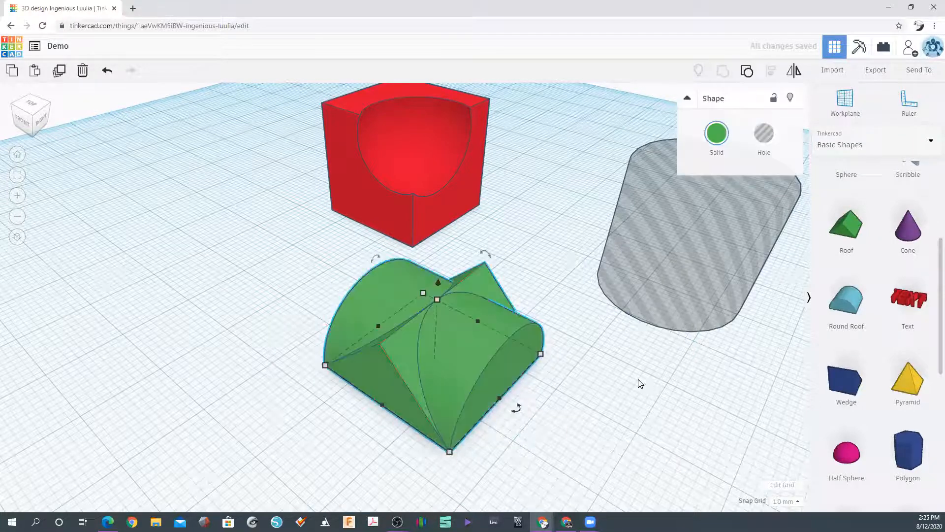
{"action": "right_click_drag", "start_coordinate": [557, 419], "coordinate": [523, 430]}
{"action": "left_click", "coordinate": [566, 381]}
Examine the grouped roof shape from the side, front and above to see how the two roofs intersect.
{"action": "right_click_drag", "start_coordinate": [334, 390], "coordinate": [622, 386]}
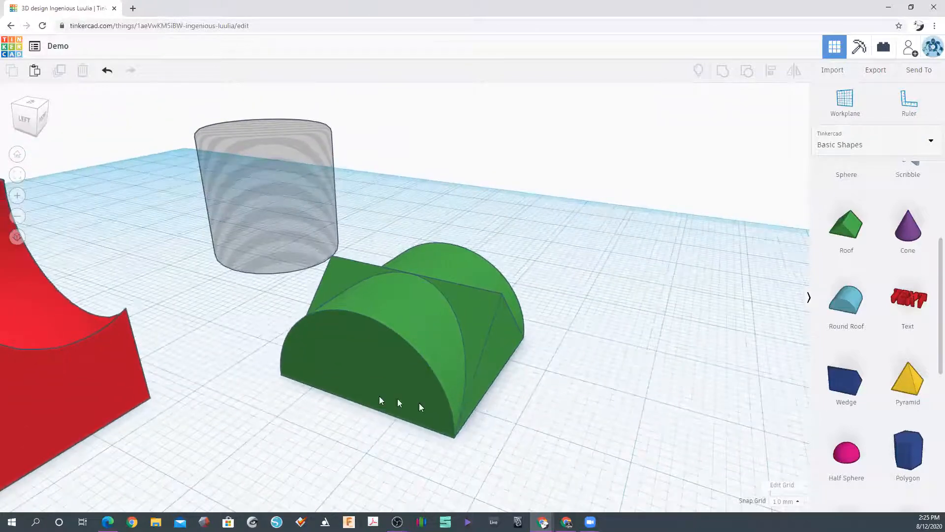
{"action": "scroll", "coordinate": [420, 403], "scroll_direction": "up", "scroll_amount": 2}
{"action": "right_click_drag", "start_coordinate": [566, 364], "coordinate": [705, 317]}
{"action": "scroll", "coordinate": [842, 321], "scroll_direction": "up", "scroll_amount": 3}
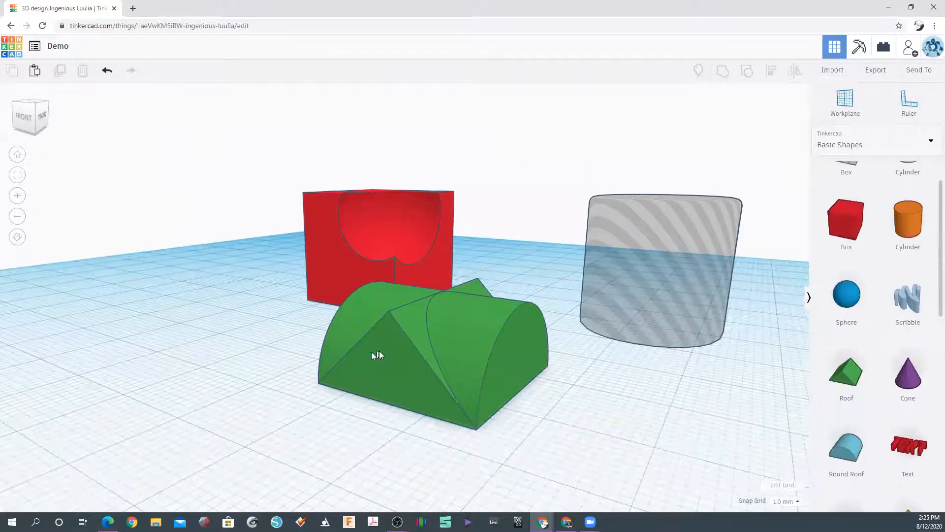
{"action": "scroll", "coordinate": [394, 344], "scroll_direction": "down", "scroll_amount": 2}
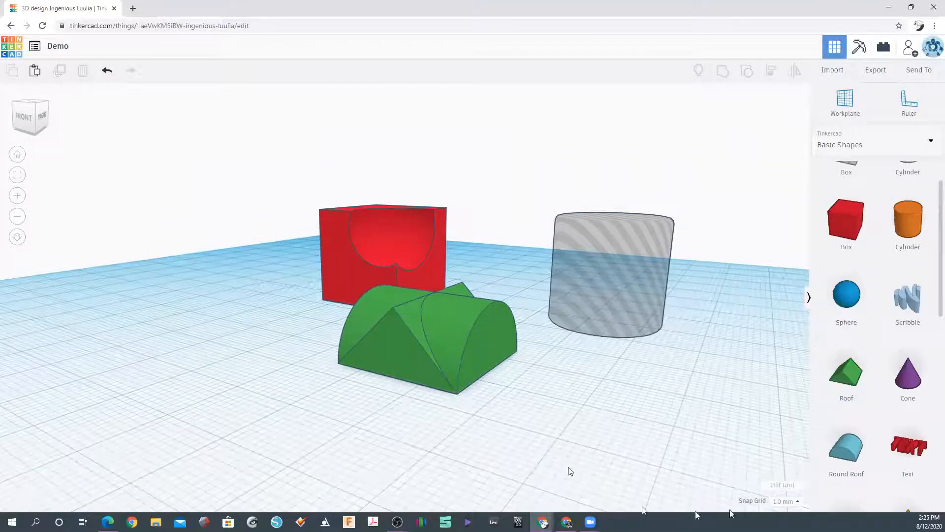
{"action": "scroll", "coordinate": [846, 404], "scroll_direction": "down", "scroll_amount": 1}
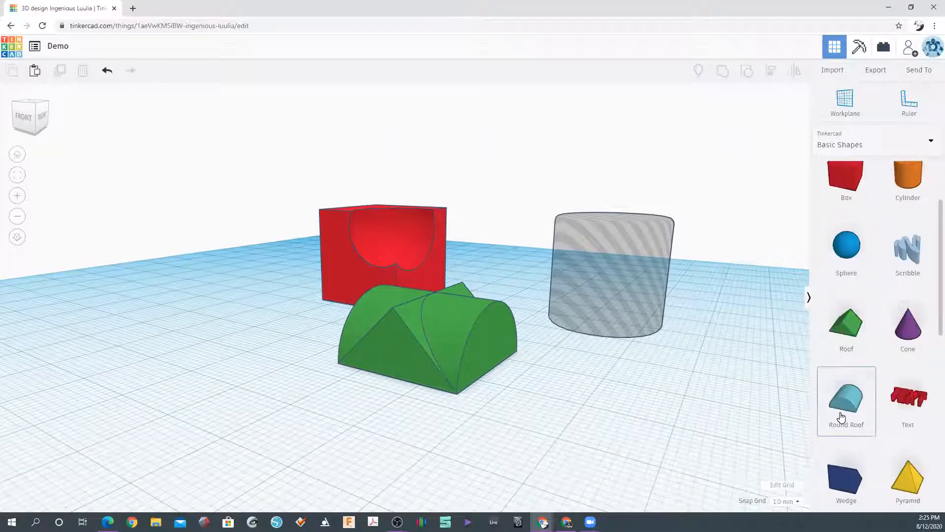
{"action": "right_click_drag", "start_coordinate": [388, 358], "coordinate": [333, 365]}
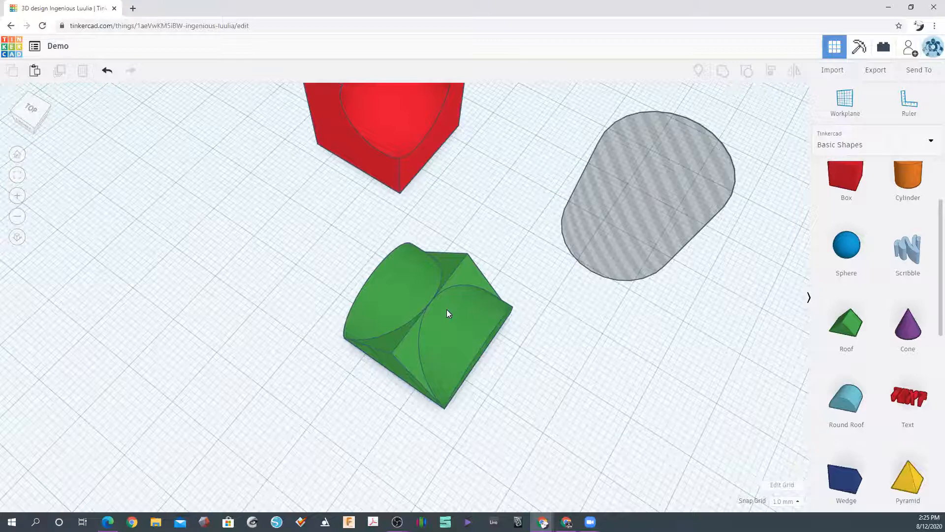
{"action": "scroll", "coordinate": [441, 298], "scroll_direction": "up", "scroll_amount": 3}
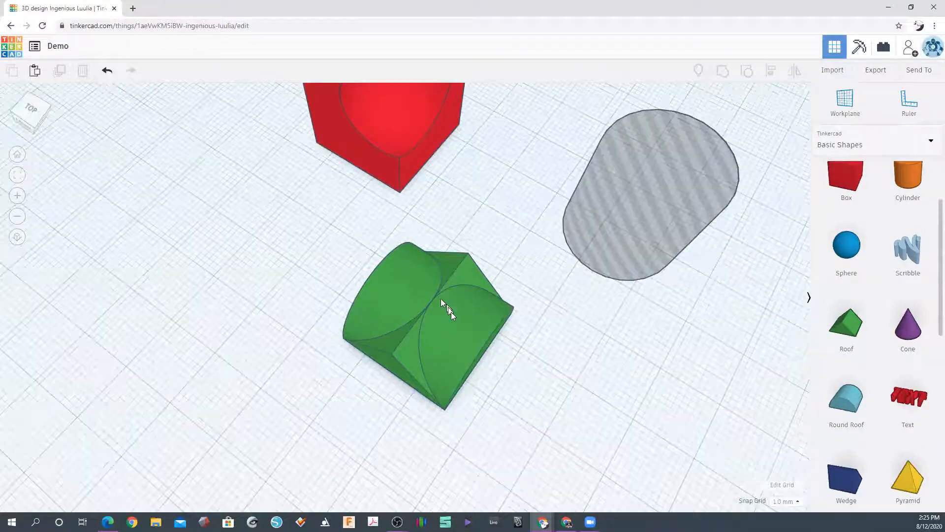
{"action": "right_click_drag", "start_coordinate": [474, 362], "coordinate": [469, 302]}
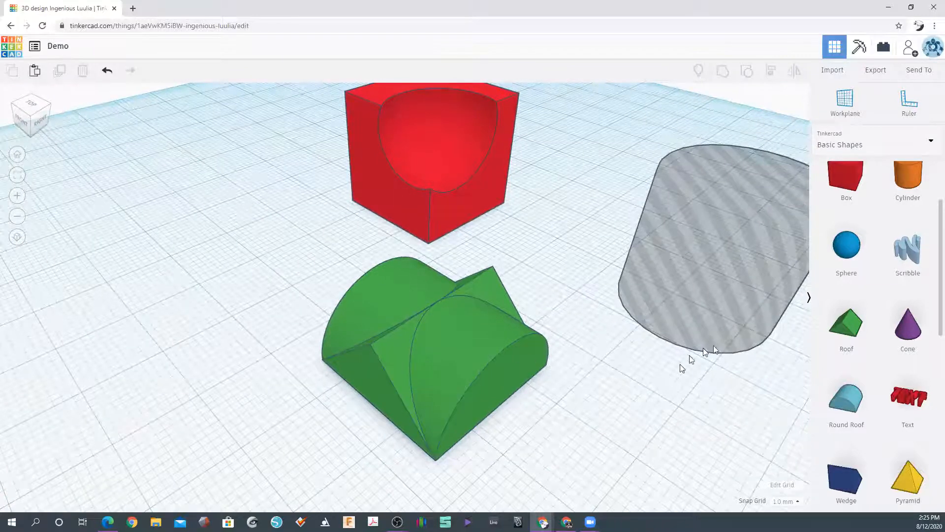
{"action": "scroll", "coordinate": [895, 401], "scroll_direction": "down", "scroll_amount": 4}
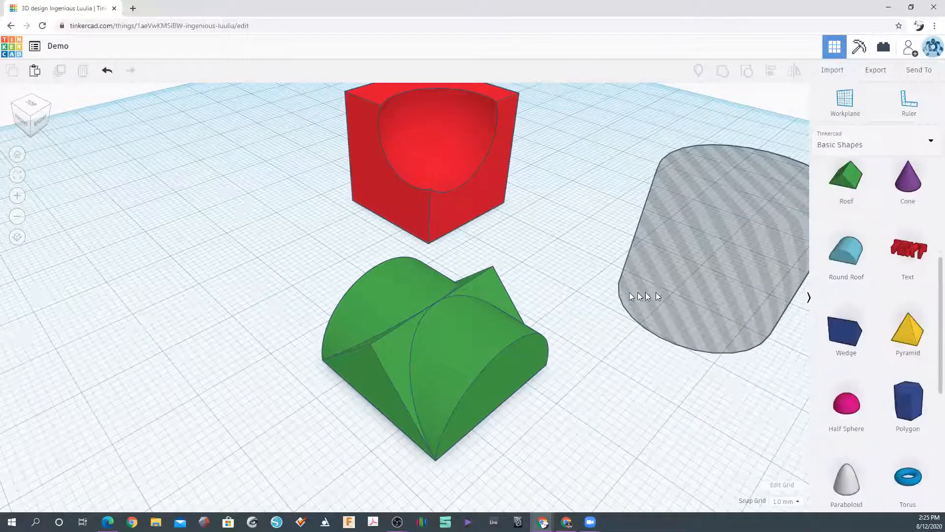
{"action": "scroll", "coordinate": [591, 328], "scroll_direction": "up", "scroll_amount": 1}
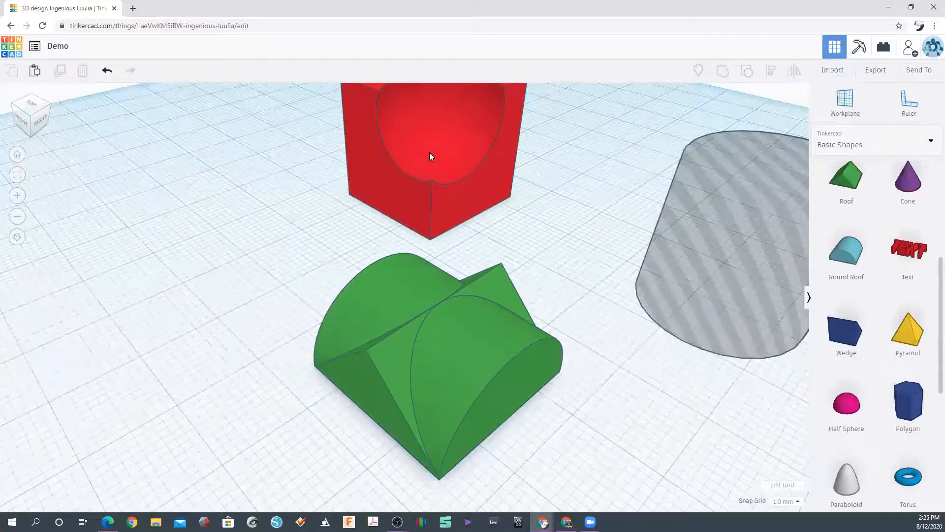
Move the hollowed red box away to the side and shift the grouped roof shape slightly the other way.
{"action": "left_click", "coordinate": [429, 152]}
{"action": "left_click_drag", "start_coordinate": [433, 152], "coordinate": [365, 160]}
{"action": "left_click", "coordinate": [473, 345]}
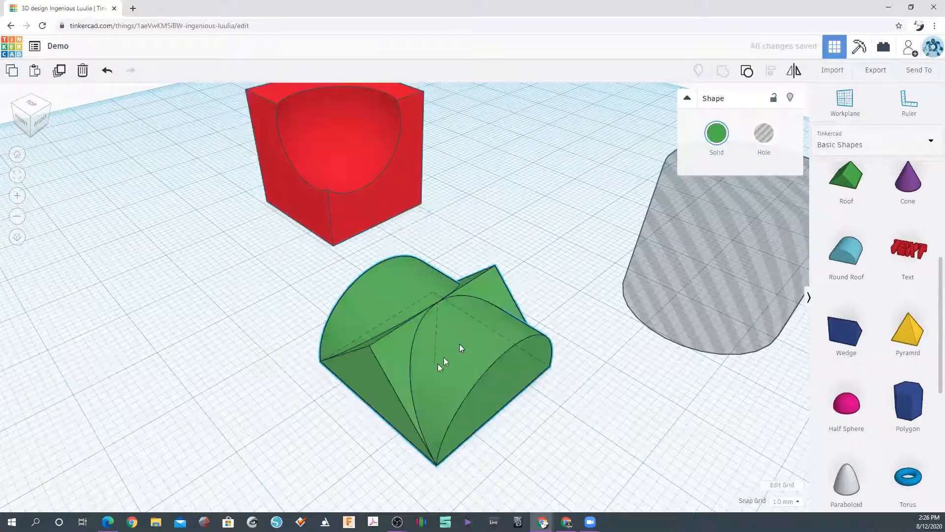
{"action": "left_click_drag", "start_coordinate": [445, 357], "coordinate": [468, 344]}
Place a Cone shape on the workplane so that it overlaps the front of the cylinder hole.
{"action": "scroll", "coordinate": [630, 309], "scroll_direction": "down", "scroll_amount": 2}
{"action": "left_click", "coordinate": [687, 261]}
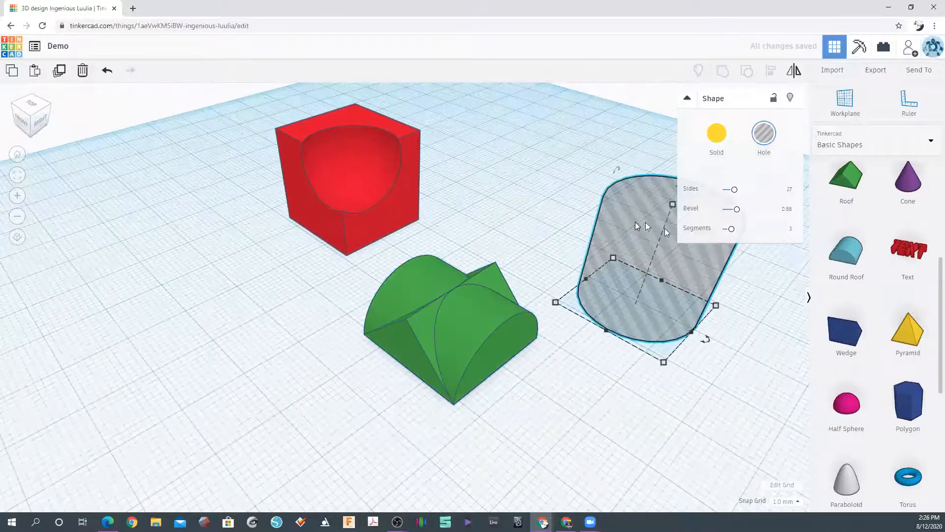
{"action": "scroll", "coordinate": [882, 305], "scroll_direction": "up", "scroll_amount": 4}
{"action": "left_click_drag", "start_coordinate": [905, 376], "coordinate": [660, 321]}
{"action": "middle_click_drag", "start_coordinate": [475, 130], "coordinate": [301, 132]}
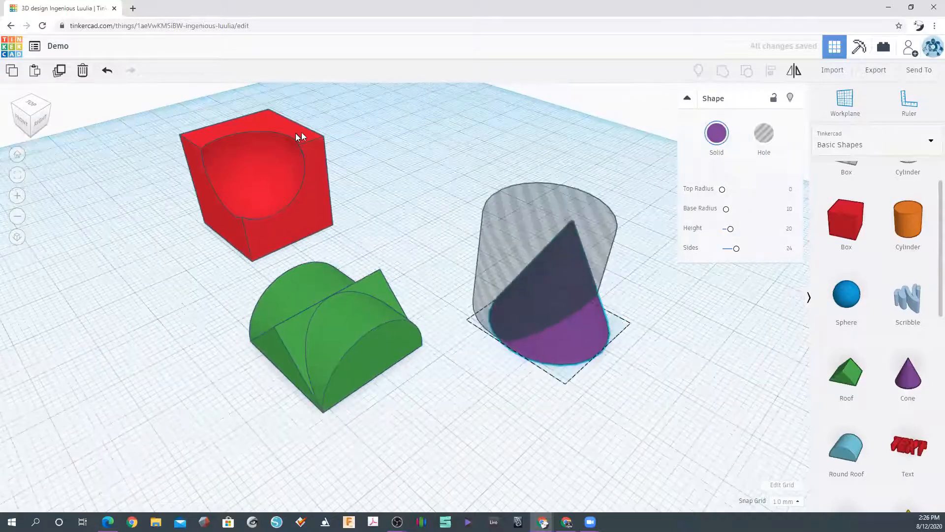
{"action": "scroll", "coordinate": [525, 238], "scroll_direction": "up", "scroll_amount": 4}
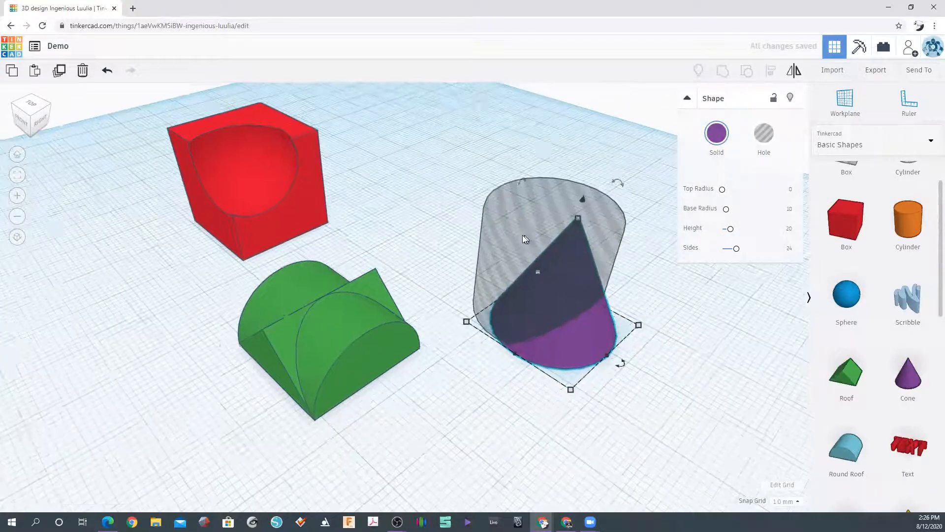
{"action": "middle_click_drag", "start_coordinate": [350, 183], "coordinate": [210, 147]}
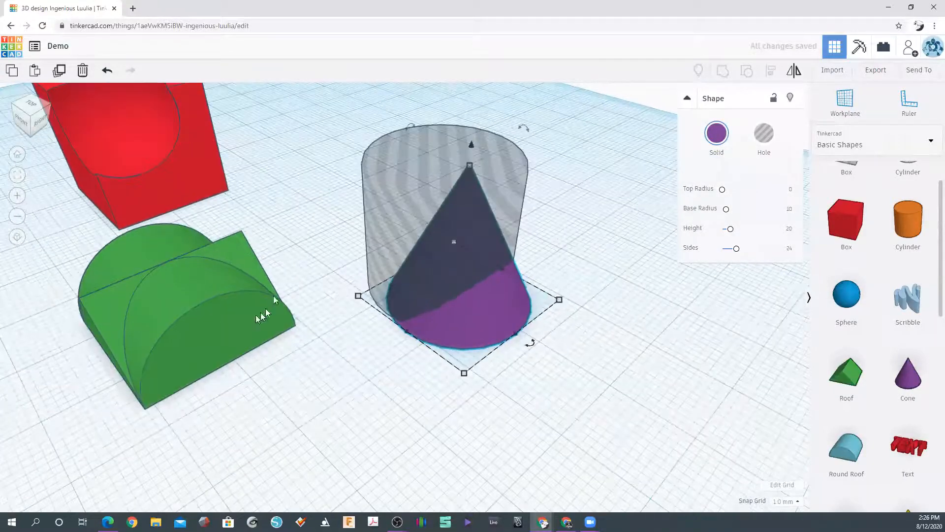
Turn the cone into a hole partly overlapping the cylinder hole, and group the two holes into one shape.
{"action": "left_click", "coordinate": [750, 133]}
{"action": "left_click_drag", "start_coordinate": [428, 269], "coordinate": [471, 318]}
{"action": "left_click_drag", "start_coordinate": [323, 143], "coordinate": [562, 257]}
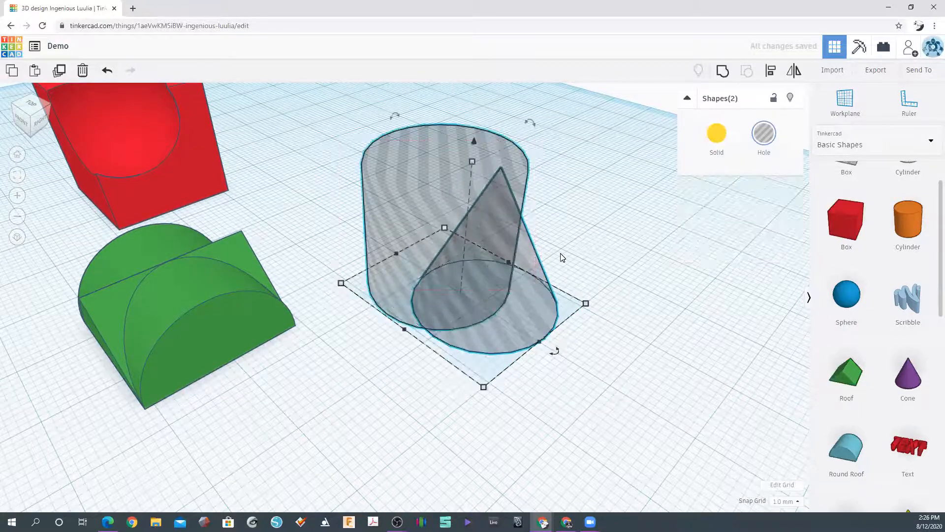
{"action": "left_click", "coordinate": [723, 71]}
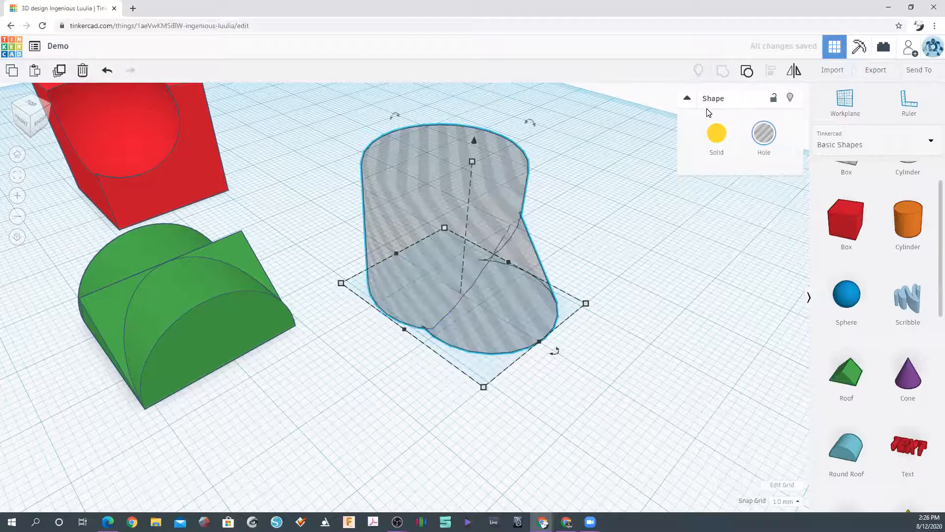
Place a red Box on the workplane beside the grouped hole and stretch its height to about 32 mm.
{"action": "right_click_drag", "start_coordinate": [606, 413], "coordinate": [575, 374]}
{"action": "left_click_drag", "start_coordinate": [839, 212], "coordinate": [610, 322]}
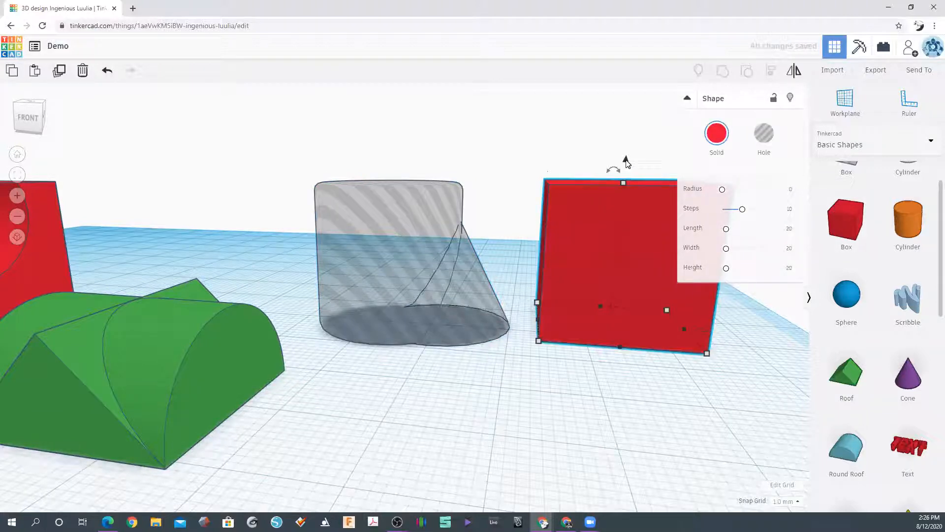
{"action": "left_click_drag", "start_coordinate": [624, 183], "coordinate": [624, 87]}
Move the tall red box along the workplane so that it stands close beside the grouped hole.
{"action": "right_click_drag", "start_coordinate": [447, 284], "coordinate": [451, 359]}
{"action": "right_click_drag", "start_coordinate": [360, 266], "coordinate": [549, 260]}
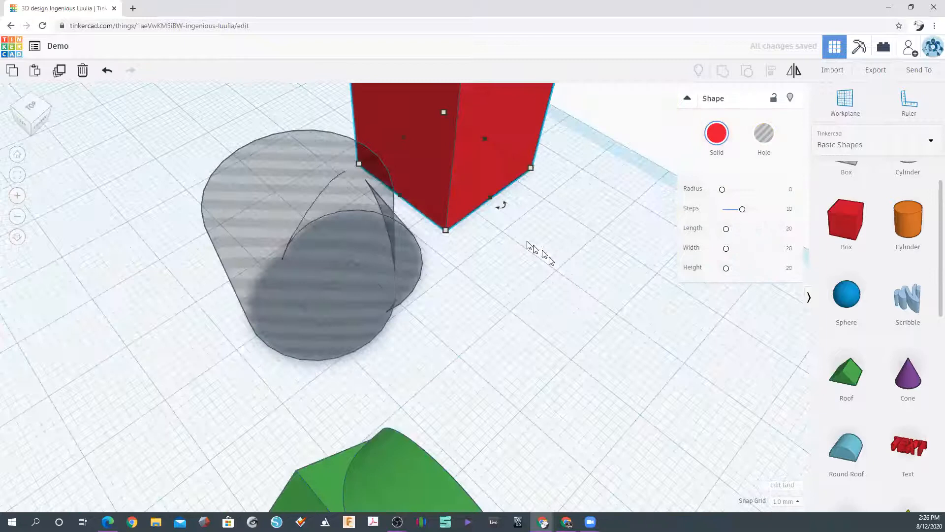
{"action": "mouse_move", "coordinate": [472, 199]}
{"action": "left_mouse_down"}
{"action": "mouse_move", "coordinate": [531, 227]}
{"action": "mouse_move", "coordinate": [469, 217]}
{"action": "mouse_move", "coordinate": [519, 243]}
{"action": "mouse_move", "coordinate": [454, 259]}
{"action": "mouse_move", "coordinate": [386, 331]}
{"action": "mouse_move", "coordinate": [477, 344]}
{"action": "mouse_move", "coordinate": [385, 331]}
{"action": "mouse_move", "coordinate": [492, 296]}
{"action": "left_mouse_up"}
Enlarge the tall red box's base slightly from its corner beside the grouped hole.
{"action": "right_click_drag", "start_coordinate": [501, 374], "coordinate": [537, 336]}
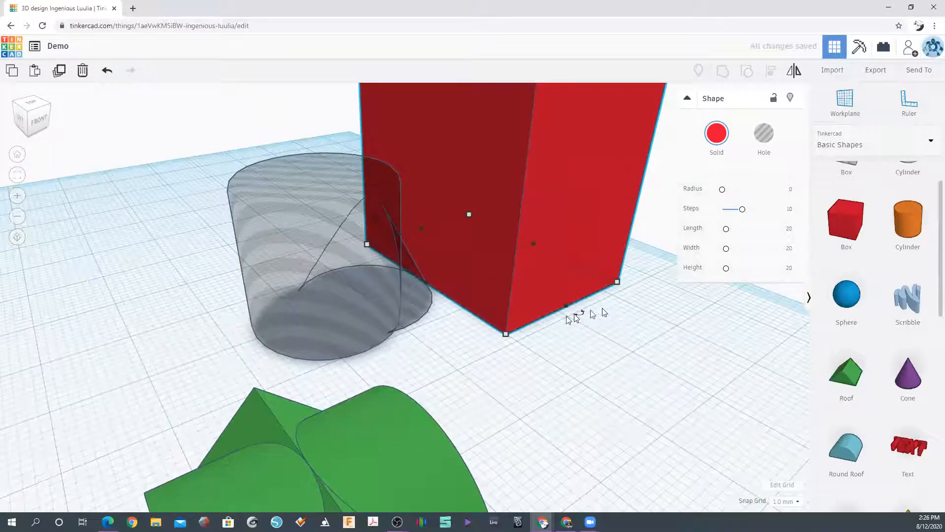
{"action": "scroll", "coordinate": [389, 290], "scroll_direction": "down", "scroll_amount": 2}
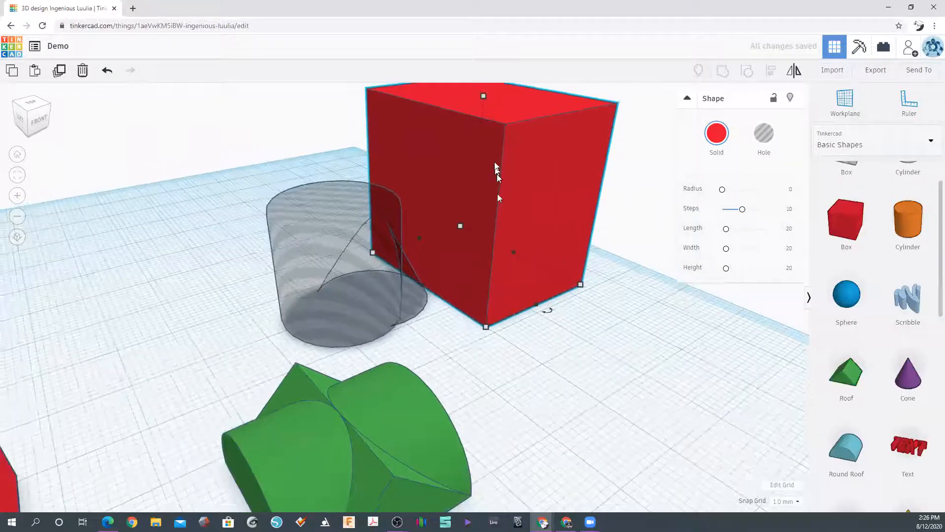
{"action": "mouse_move", "coordinate": [486, 96]}
{"action": "mouse_move", "coordinate": [486, 96]}
{"action": "left_mouse_down"}
{"action": "mouse_move", "coordinate": [494, 139]}
{"action": "mouse_move", "coordinate": [494, 97]}
{"action": "left_mouse_up"}
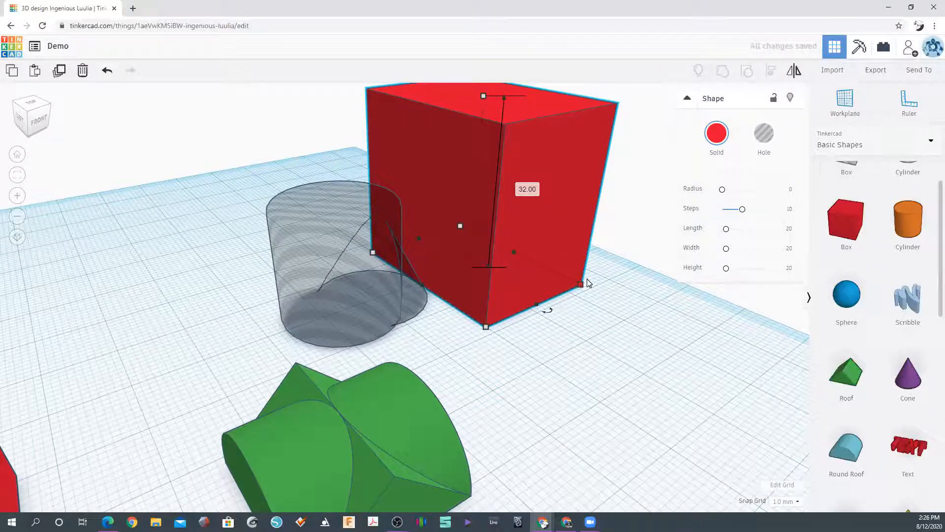
{"action": "left_click_drag", "start_coordinate": [581, 284], "coordinate": [661, 303]}
{"action": "mouse_move", "coordinate": [562, 302]}
{"action": "left_mouse_down"}
{"action": "mouse_move", "coordinate": [539, 301]}
{"action": "mouse_move", "coordinate": [579, 295]}
{"action": "left_mouse_up"}
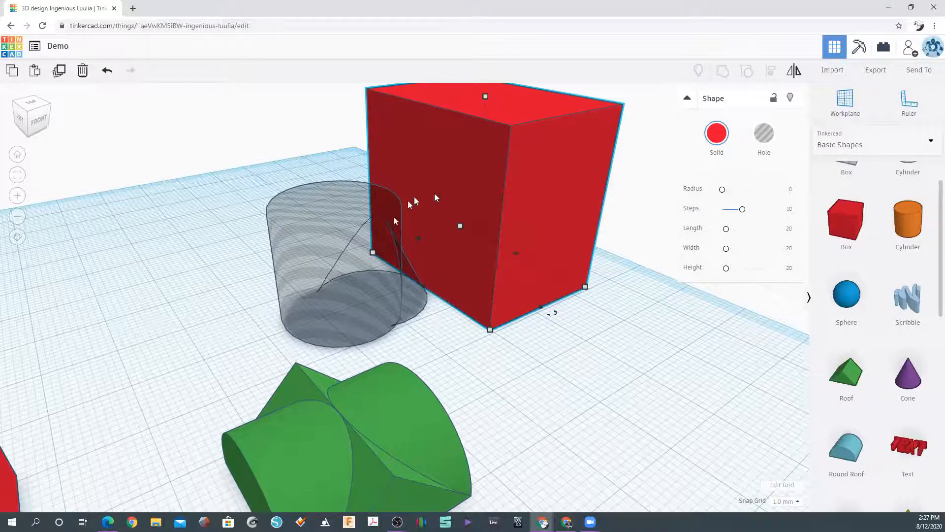
Move the grouped hole partly into the side of the tall red box and group the two to cut an opening.
{"action": "left_click", "coordinate": [262, 243]}
{"action": "left_click_drag", "start_coordinate": [262, 243], "coordinate": [439, 195]}
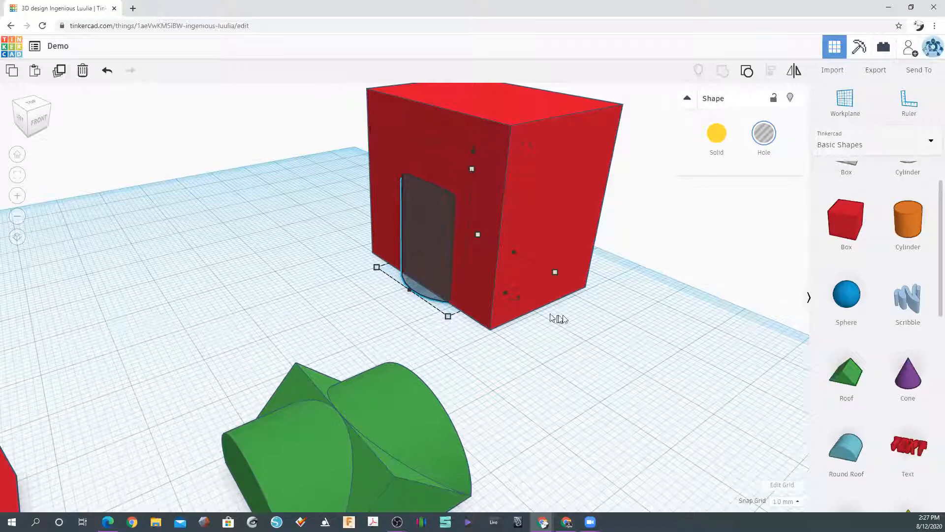
{"action": "scroll", "coordinate": [611, 286], "scroll_direction": "down", "scroll_amount": 3}
{"action": "right_click_drag", "start_coordinate": [610, 288], "coordinate": [590, 276]}
{"action": "left_click_drag", "start_coordinate": [338, 122], "coordinate": [559, 323]}
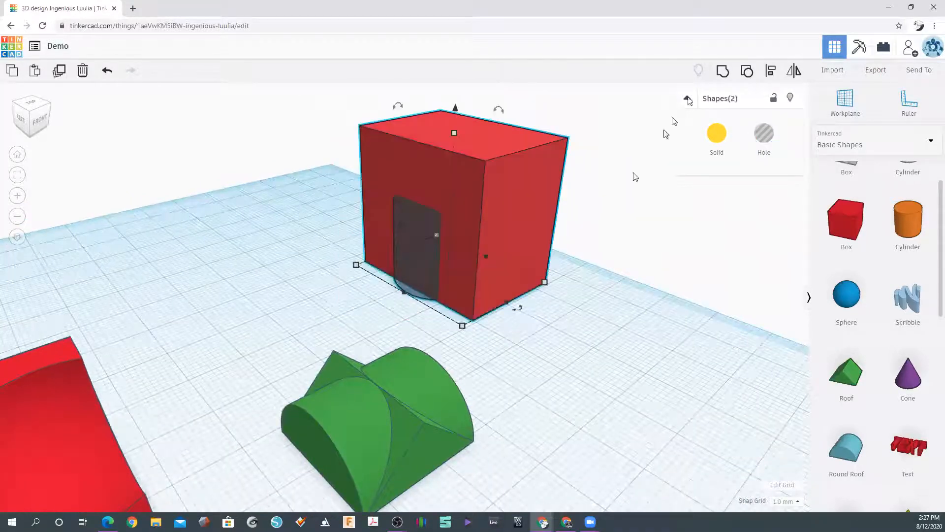
{"action": "left_click", "coordinate": [723, 73]}
{"action": "left_click", "coordinate": [431, 190]}
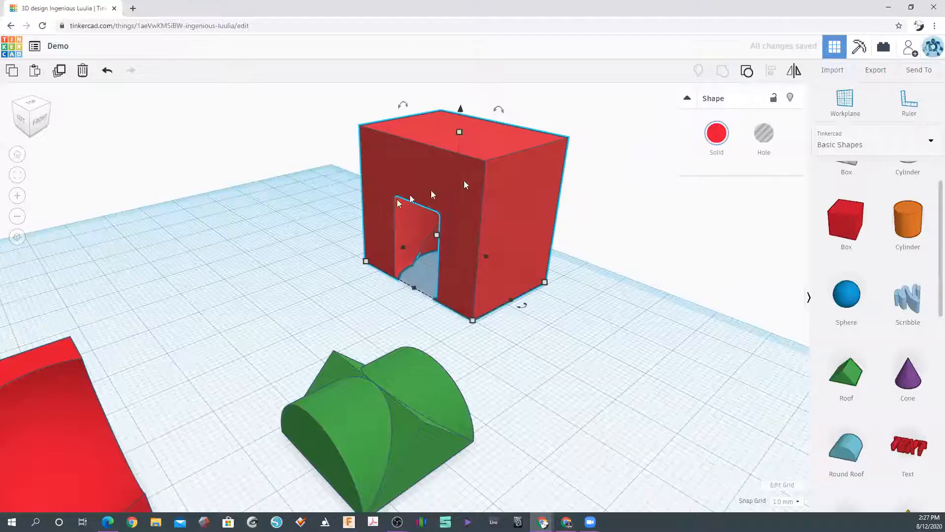
Examine the cylinder and cone shape of the opening cut into the tall red box, up close and from several angles.
{"action": "right_click_drag", "start_coordinate": [317, 207], "coordinate": [393, 260]}
{"action": "scroll", "coordinate": [393, 260], "scroll_direction": "up", "scroll_amount": 4}
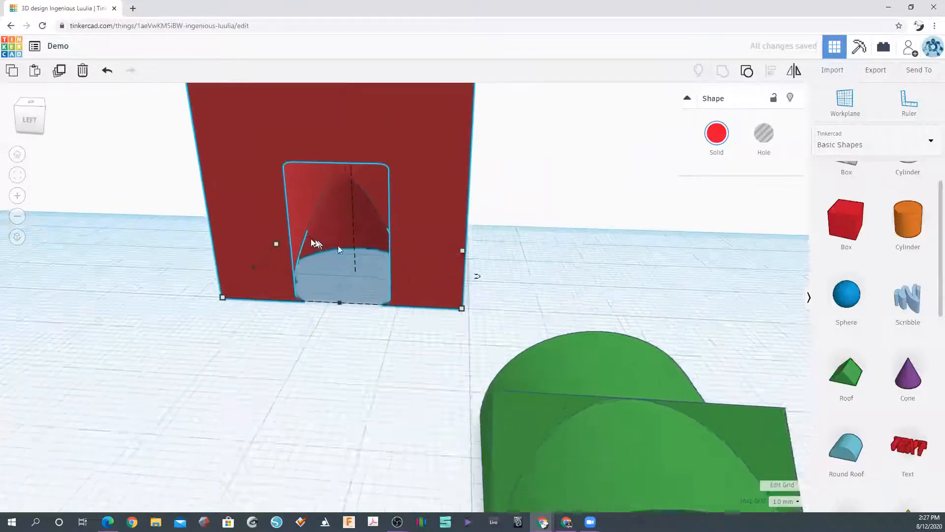
{"action": "middle_click_drag", "start_coordinate": [413, 260], "coordinate": [432, 265]}
{"action": "middle_click_drag", "start_coordinate": [379, 325], "coordinate": [414, 334]}
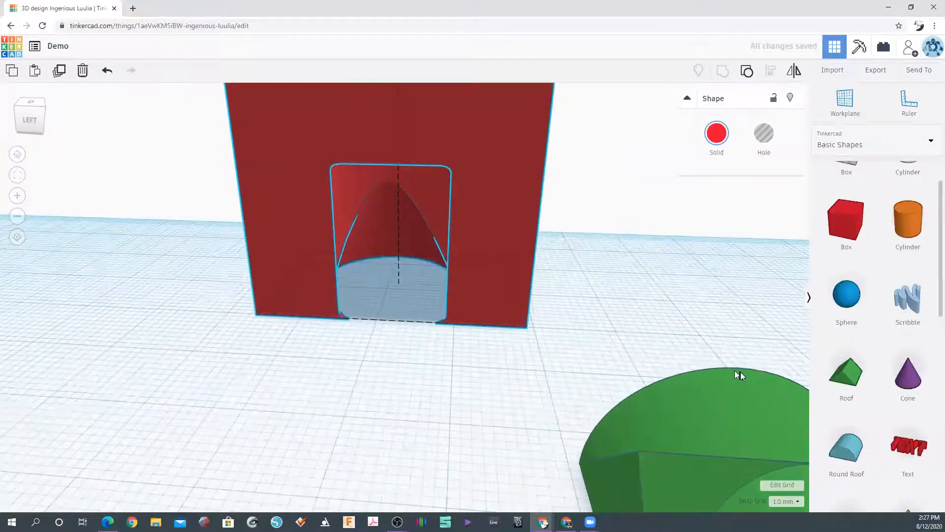
{"action": "scroll", "coordinate": [473, 301], "scroll_direction": "up", "scroll_amount": 5}
{"action": "right_click_drag", "start_coordinate": [402, 305], "coordinate": [323, 331]}
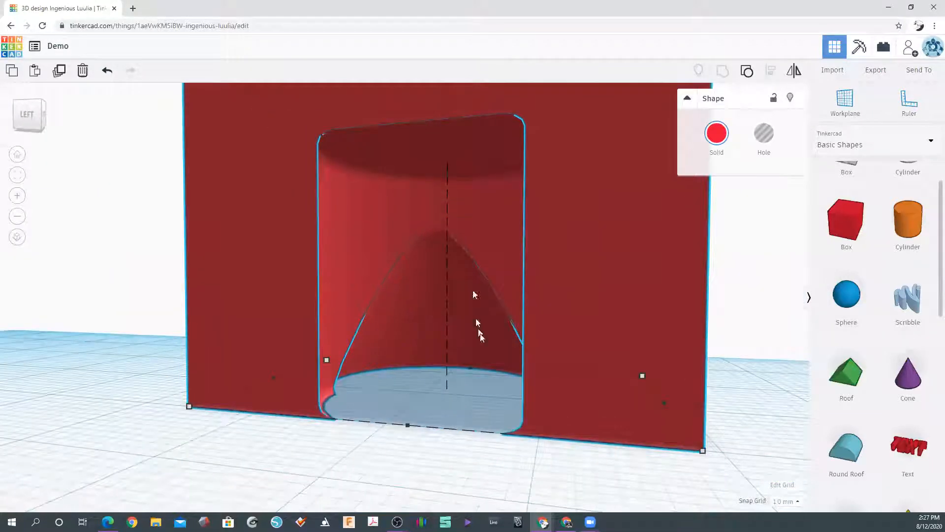
{"action": "scroll", "coordinate": [425, 315], "scroll_direction": "down", "scroll_amount": 2}
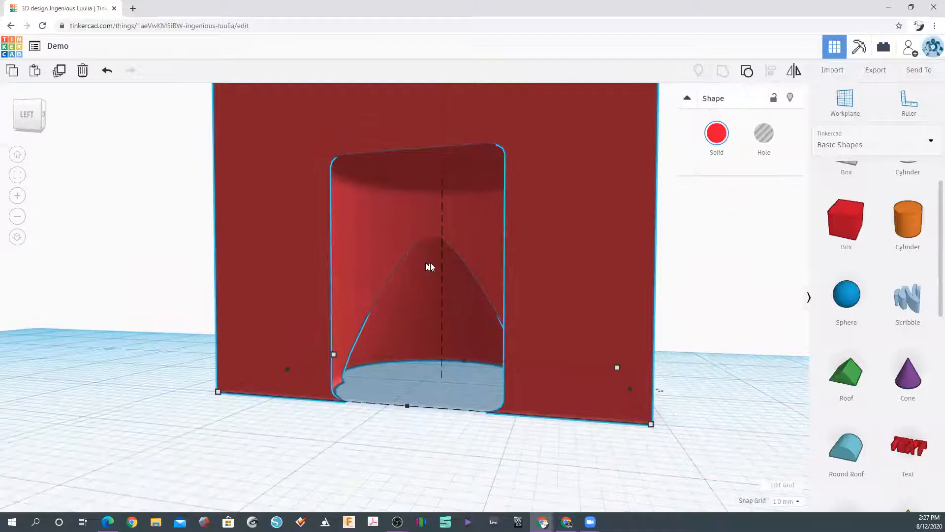
{"action": "scroll", "coordinate": [431, 267], "scroll_direction": "down", "scroll_amount": 1}
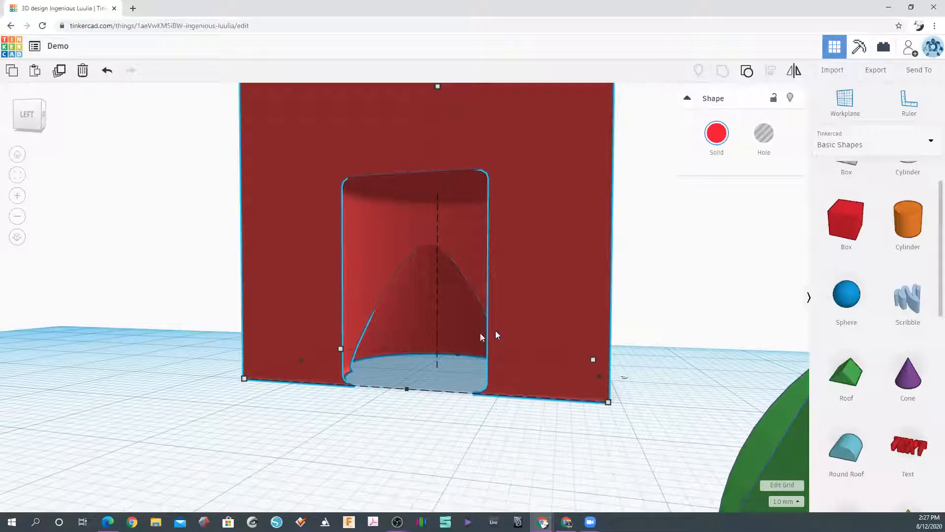
{"action": "right_click_drag", "start_coordinate": [424, 308], "coordinate": [550, 368]}
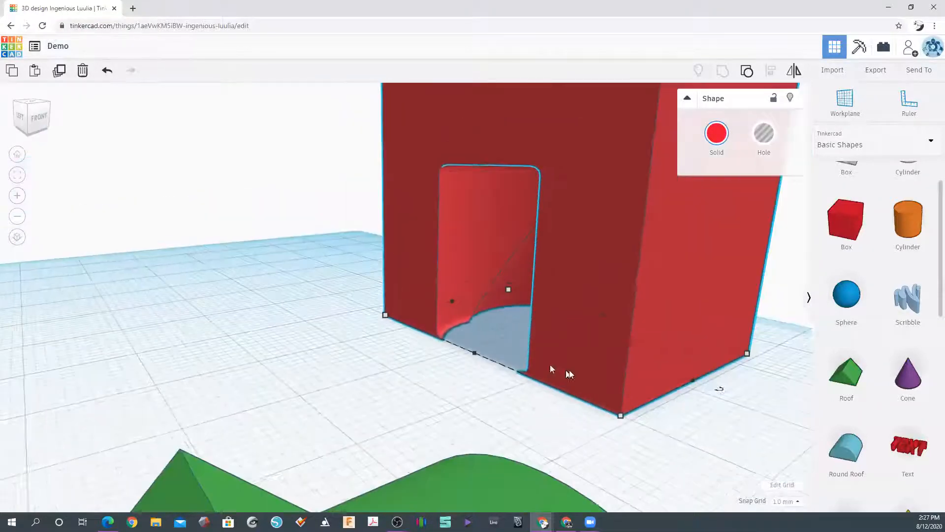
{"action": "scroll", "coordinate": [573, 329], "scroll_direction": "down", "scroll_amount": 5}
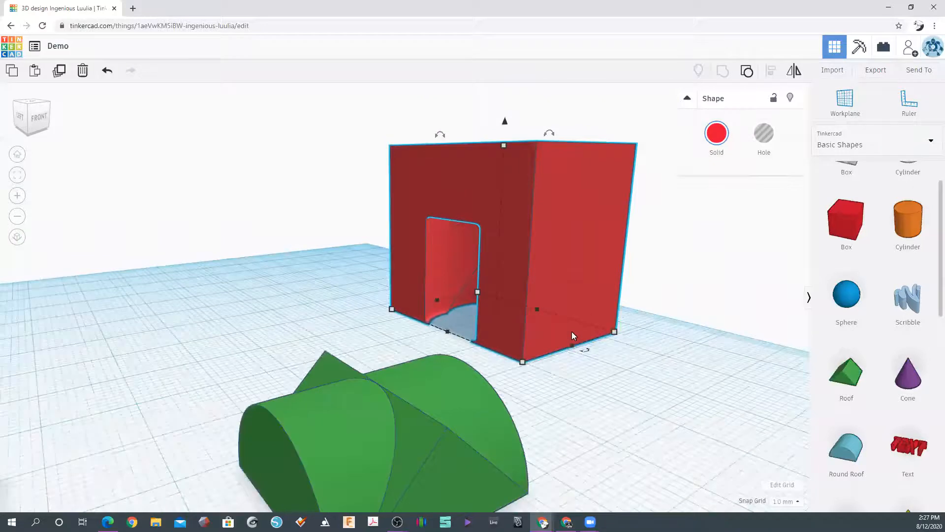
{"action": "scroll", "coordinate": [572, 332], "scroll_direction": "down", "scroll_amount": 3}
Delete all three shapes from the workplane: the two cut red boxes and the green grouped shape.
{"action": "right_click_drag", "start_coordinate": [481, 384], "coordinate": [253, 456]}
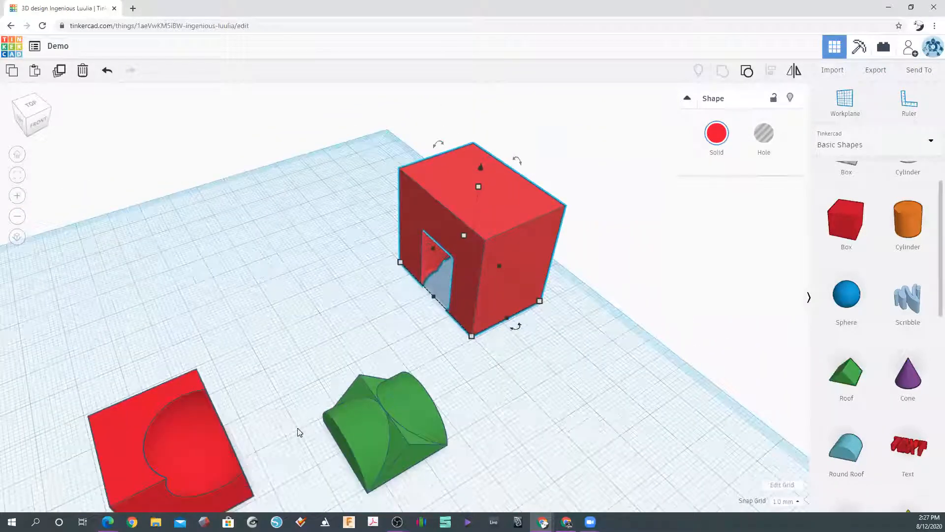
{"action": "right_click_drag", "start_coordinate": [430, 352], "coordinate": [246, 249]}
{"action": "left_click_drag", "start_coordinate": [173, 196], "coordinate": [660, 417]}
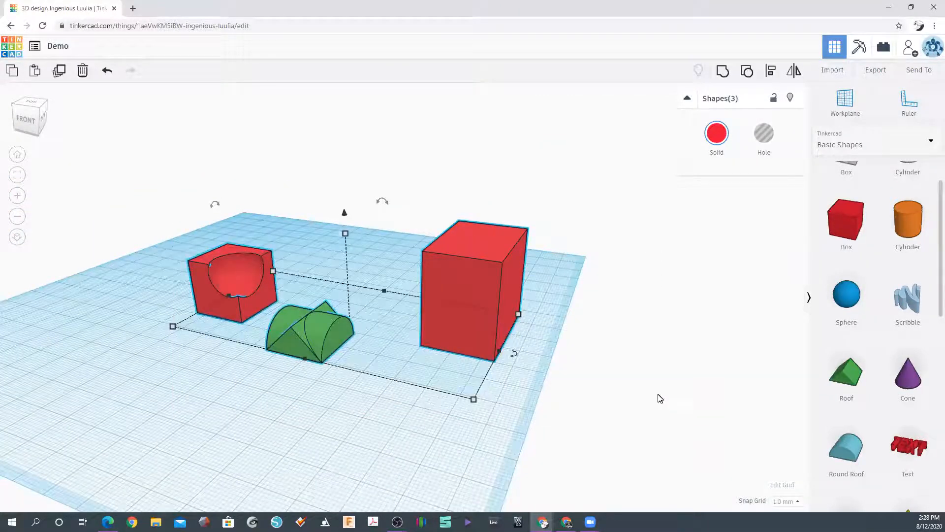
{"action": "key", "text": "Delete"}
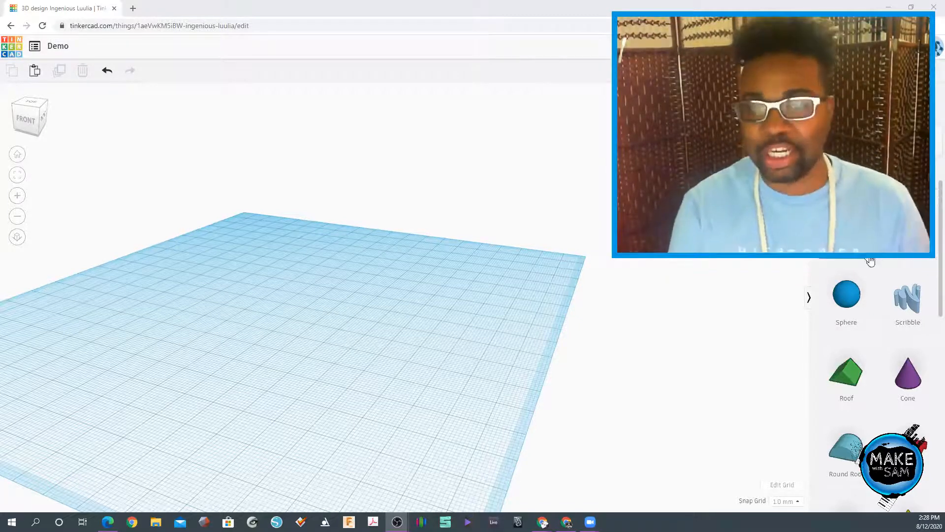
Place a blue Sphere on the empty workplane, stretch it into an egg shape, and scale it to a height of 39 mm.
{"action": "left_click_drag", "start_coordinate": [856, 312], "coordinate": [292, 342]}
{"action": "left_click_drag", "start_coordinate": [287, 286], "coordinate": [291, 240]}
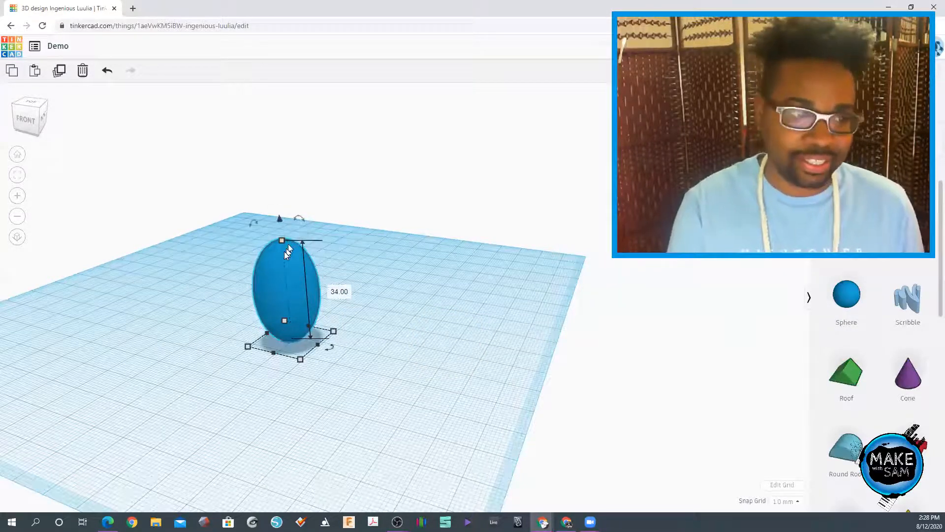
{"action": "left_click_drag", "start_coordinate": [281, 243], "coordinate": [280, 225]}
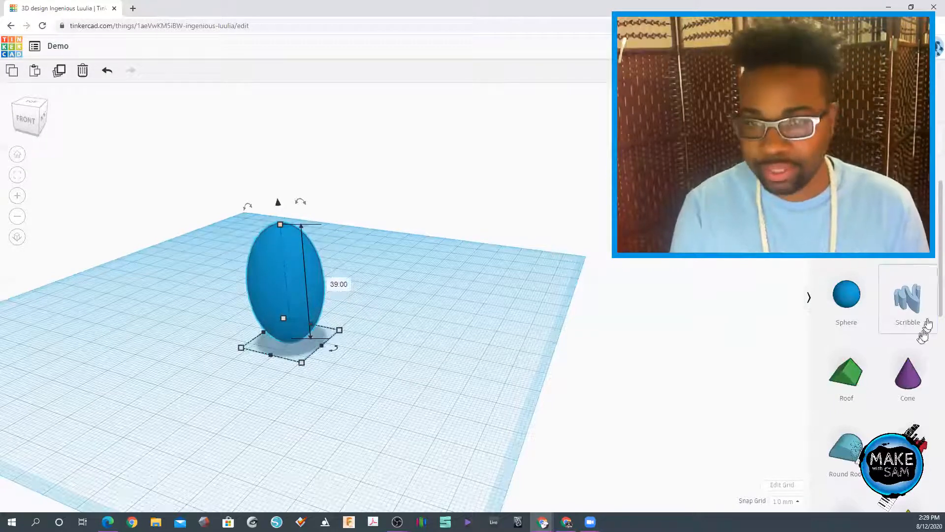
Place an orange Cylinder beside the blue egg shape and stretch it tall, scaling it proportionally to a base about 26.4 mm wide.
{"action": "left_click_drag", "start_coordinate": [908, 219], "coordinate": [360, 346]}
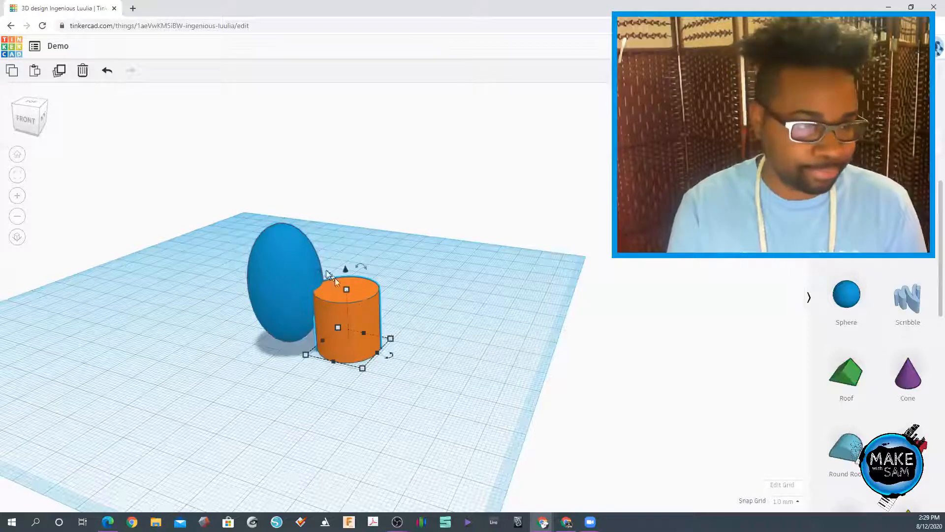
{"action": "left_click_drag", "start_coordinate": [347, 291], "coordinate": [350, 191]}
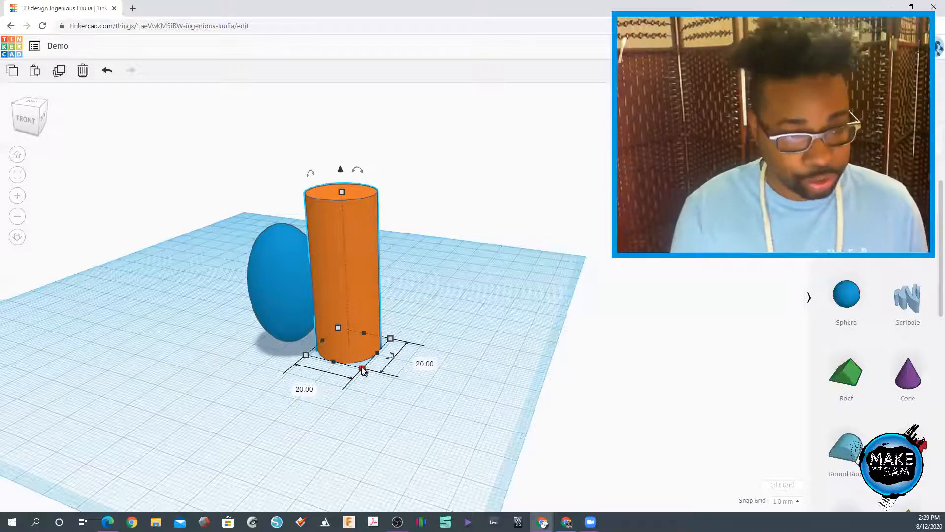
{"action": "left_click_drag", "start_coordinate": [363, 371], "coordinate": [360, 363]}
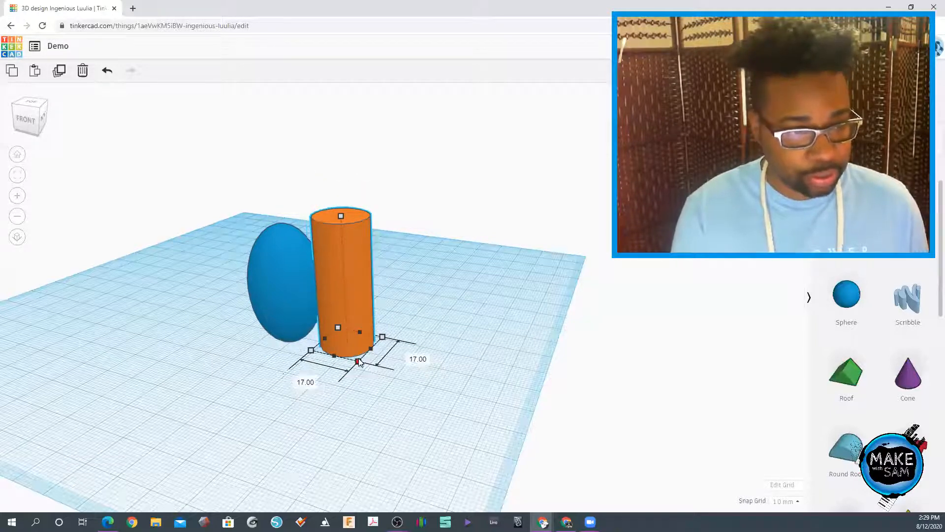
{"action": "mouse_move", "coordinate": [363, 369]}
{"action": "left_mouse_down", "text": "shift"}
{"action": "mouse_move", "coordinate": [369, 379]}
{"action": "mouse_move", "coordinate": [359, 359]}
{"action": "mouse_move", "coordinate": [369, 384]}
{"action": "mouse_move", "coordinate": [363, 372]}
{"action": "left_mouse_up", "text": "shift"}
{"action": "left_click_drag", "start_coordinate": [341, 192], "coordinate": [360, 375]}
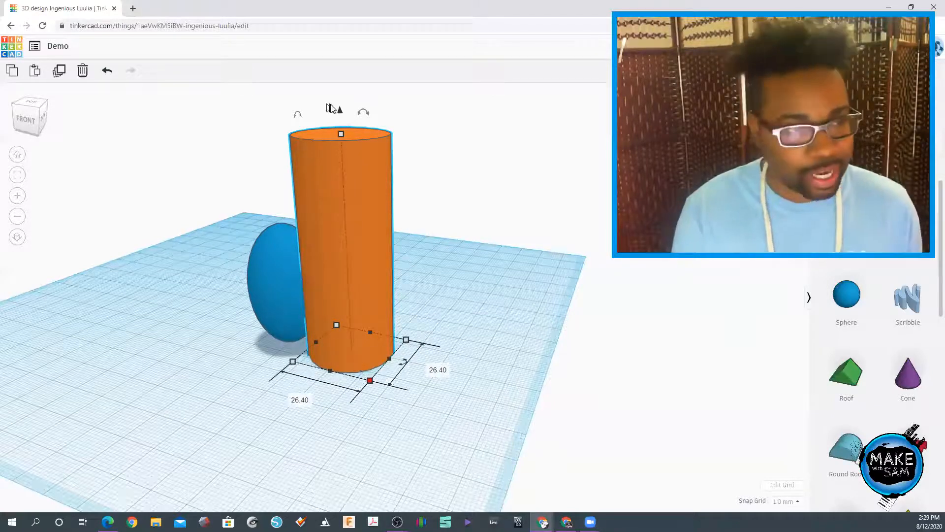
Resize the cylinder to a 10 mm base and a height of 46 mm, and turn it into a hole.
{"action": "left_click", "coordinate": [435, 370]}
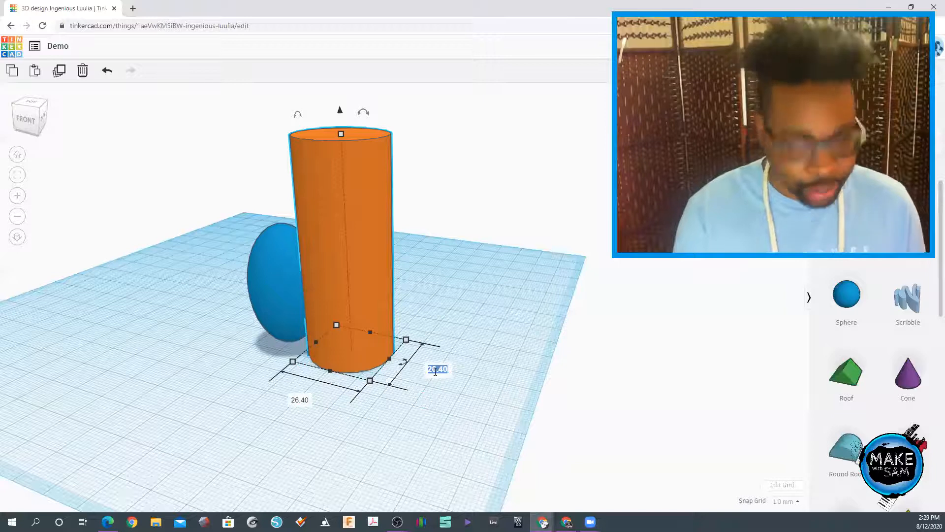
{"action": "type", "text": "10"}
{"action": "key", "text": "Return"}
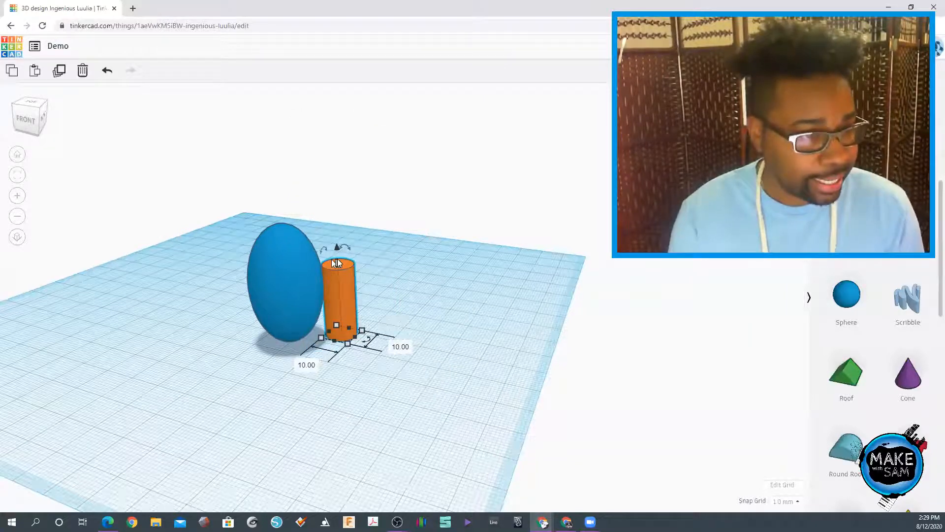
{"action": "left_click_drag", "start_coordinate": [338, 266], "coordinate": [334, 199]}
{"action": "key", "text": "h"}
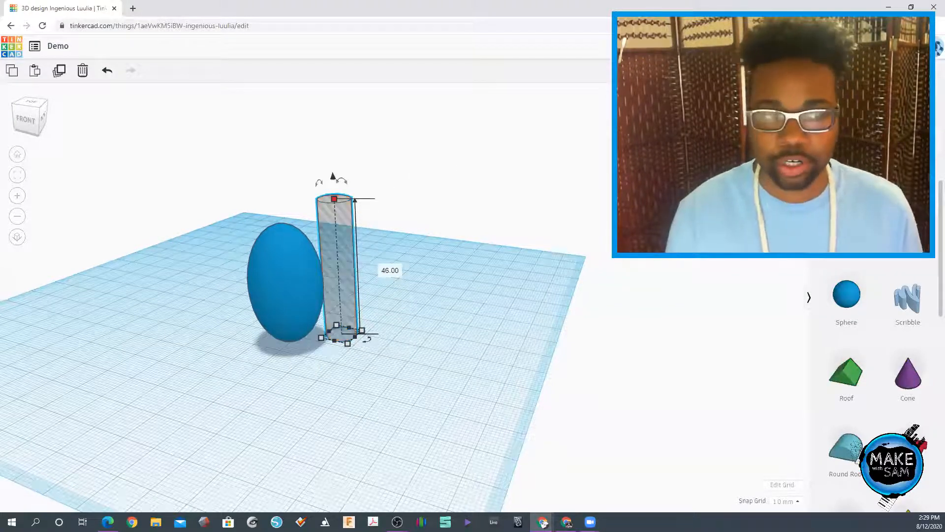
Align the cylinder hole and the blue egg shape to a common centre in both horizontal directions, and group them.
{"action": "left_click_drag", "start_coordinate": [214, 187], "coordinate": [438, 356]}
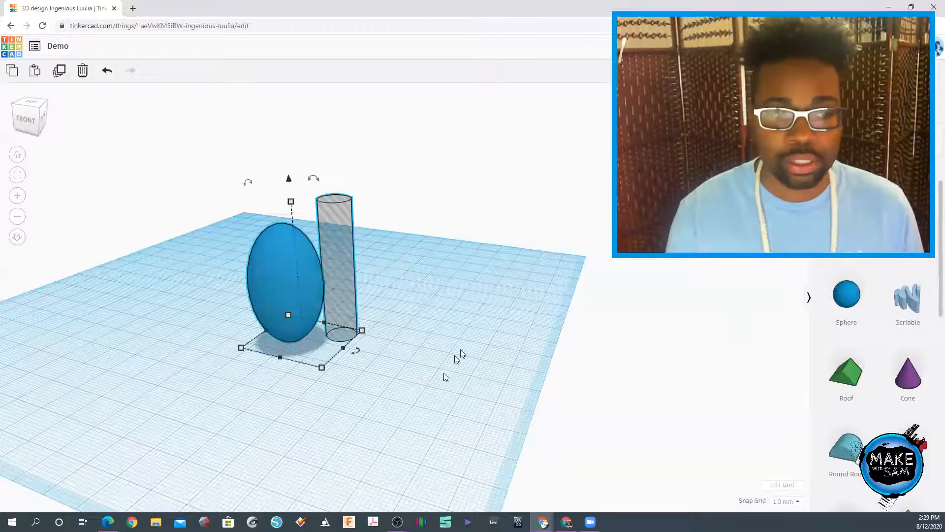
{"action": "left_click", "coordinate": [771, 70]}
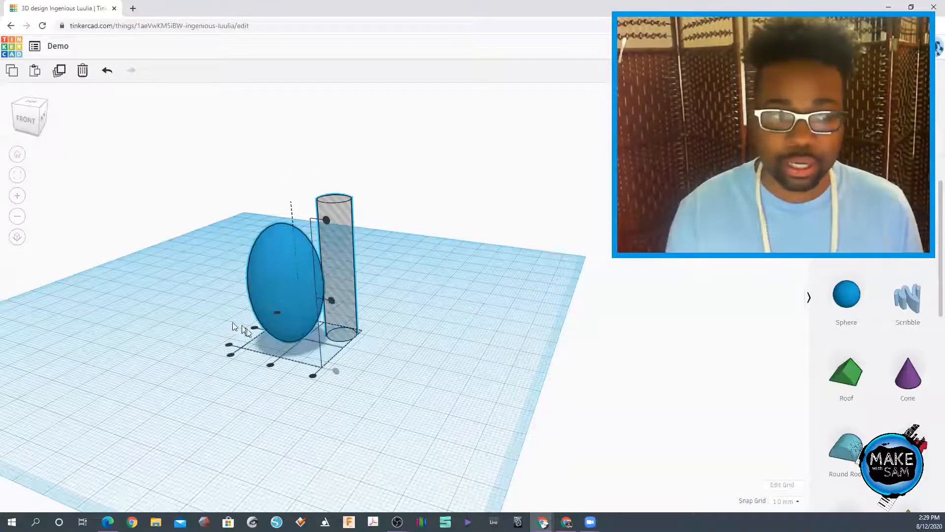
{"action": "left_click", "coordinate": [271, 365]}
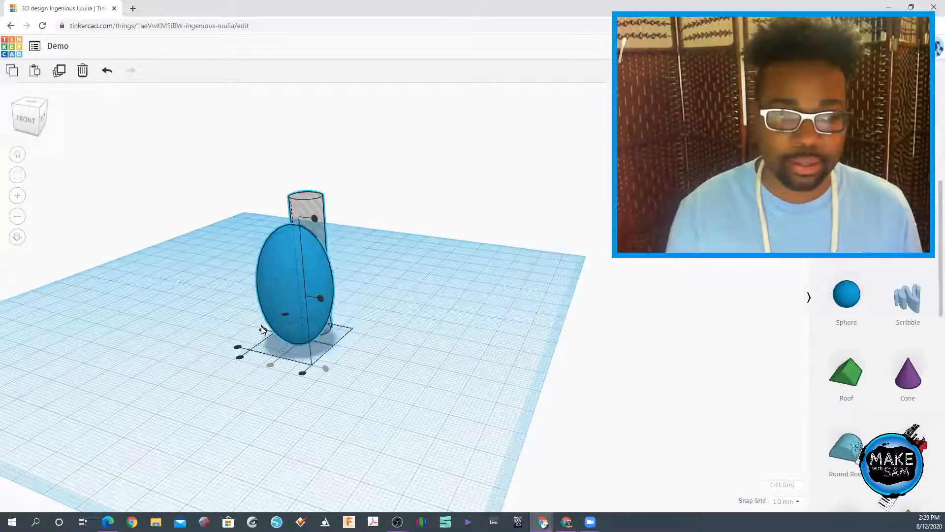
{"action": "left_click", "coordinate": [244, 225]}
{"action": "left_click_drag", "start_coordinate": [208, 204], "coordinate": [358, 344]}
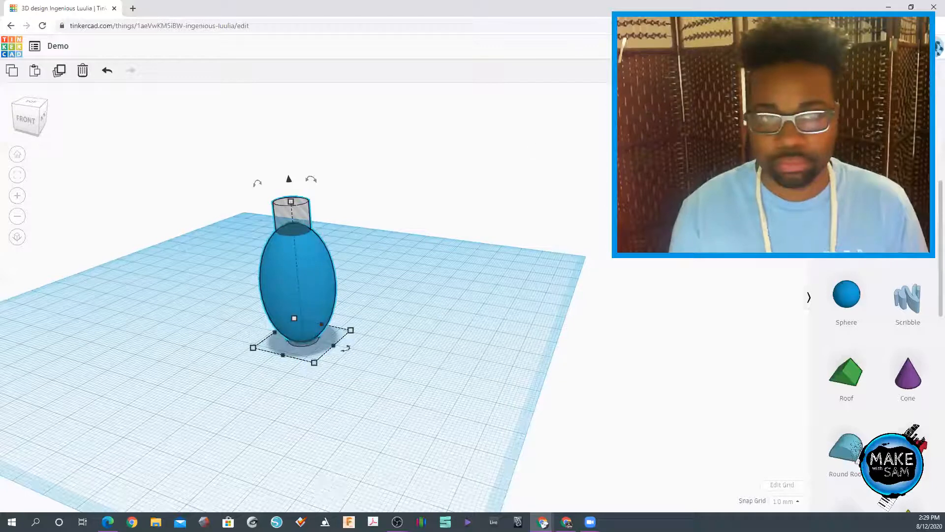
{"action": "key", "text": "ctrl+g"}
Move the hollowed blue vase shape about 23 mm across the workplane.
{"action": "right_click_drag", "start_coordinate": [190, 310], "coordinate": [424, 317]}
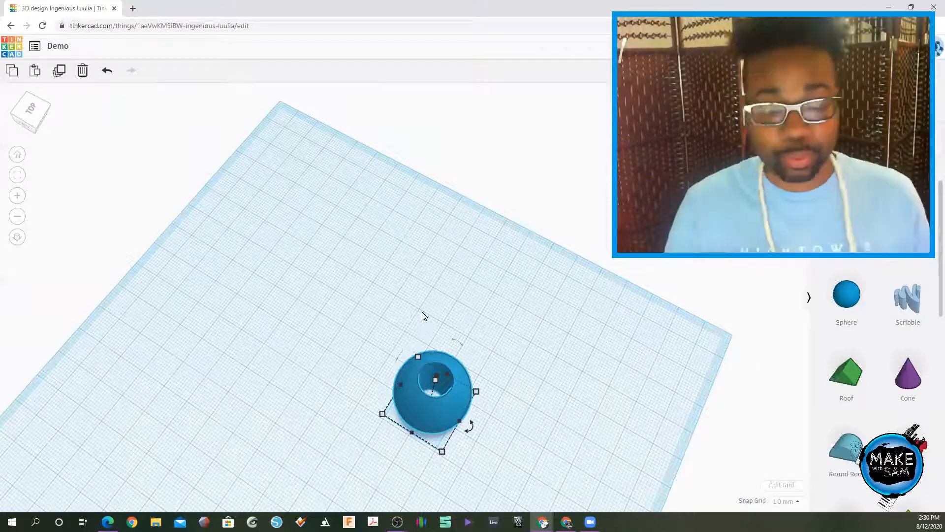
{"action": "right_click_drag", "start_coordinate": [487, 296], "coordinate": [468, 251]}
{"action": "middle_click_drag", "start_coordinate": [464, 309], "coordinate": [491, 228]}
{"action": "right_click_drag", "start_coordinate": [606, 282], "coordinate": [487, 185]}
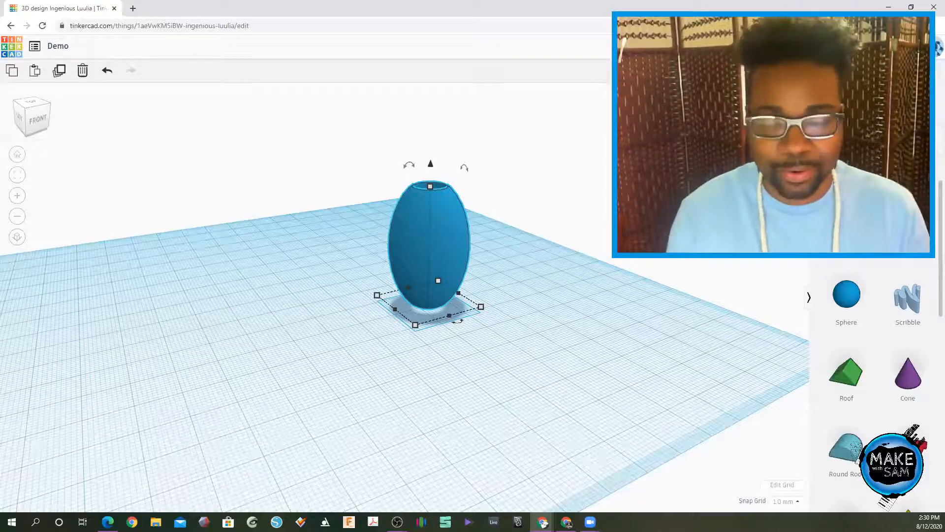
{"action": "left_click_drag", "start_coordinate": [437, 236], "coordinate": [500, 218]}
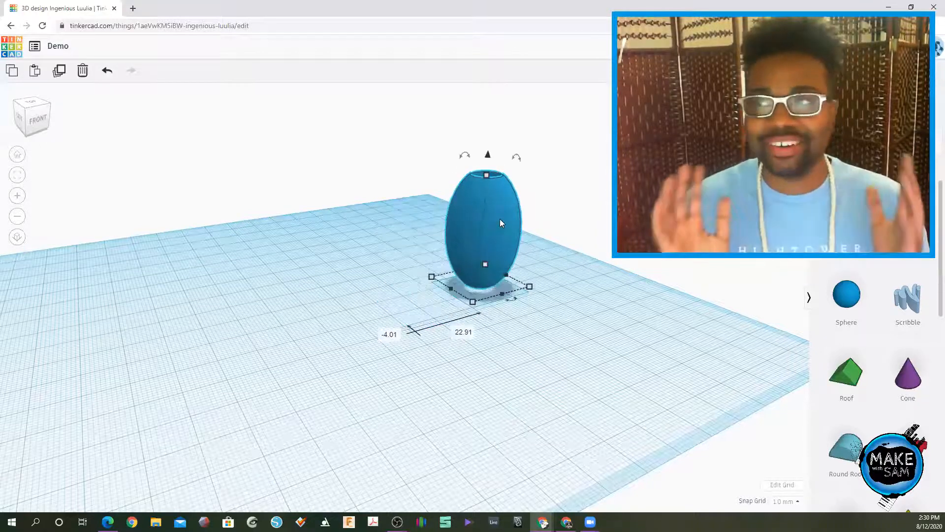
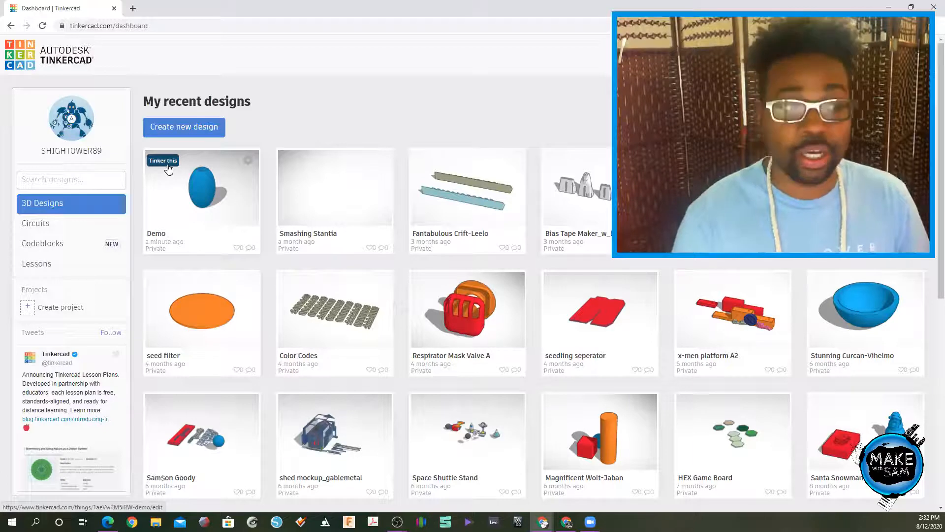
Browse the saved 3D designs on the dashboard, going through the first page and on to pages 3 and 4.
{"action": "scroll", "coordinate": [345, 330], "scroll_direction": "down", "scroll_amount": 2}
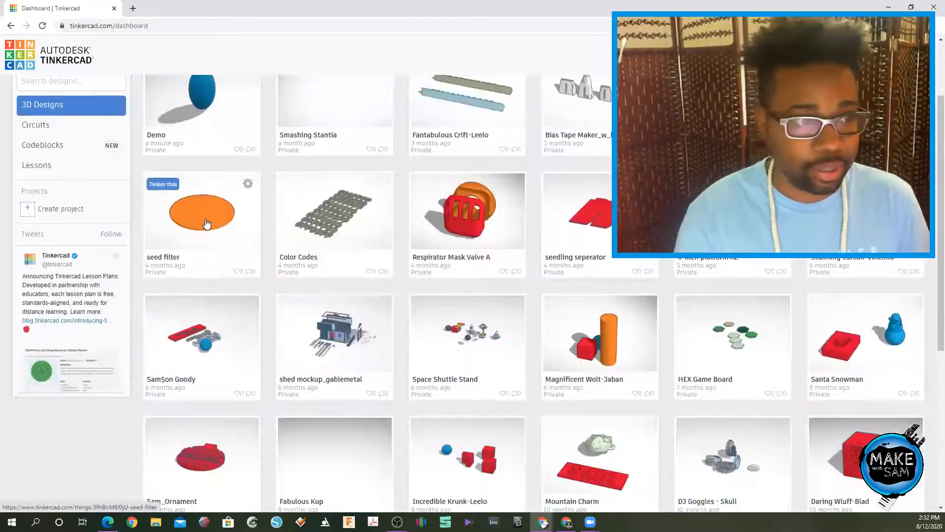
{"action": "scroll", "coordinate": [207, 224], "scroll_direction": "up", "scroll_amount": 1}
{"action": "scroll", "coordinate": [493, 389], "scroll_direction": "down", "scroll_amount": 4}
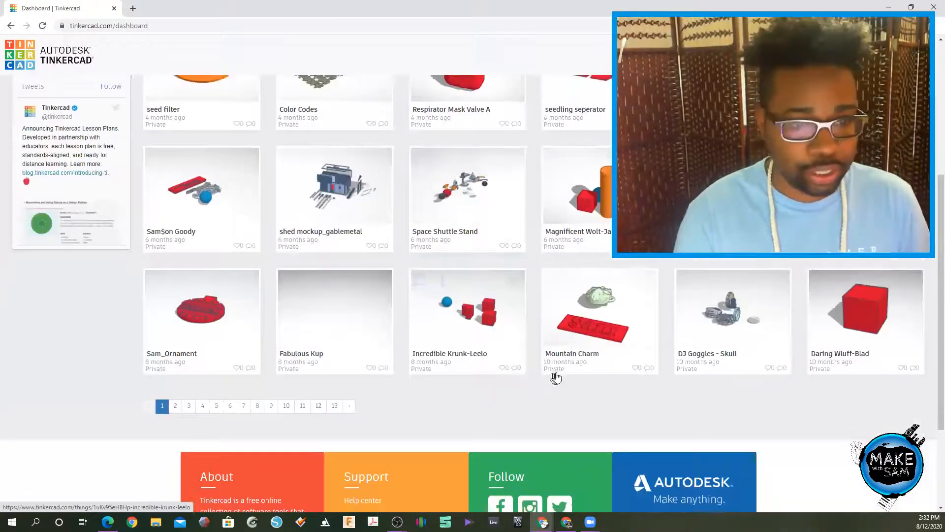
{"action": "left_click", "coordinate": [191, 408]}
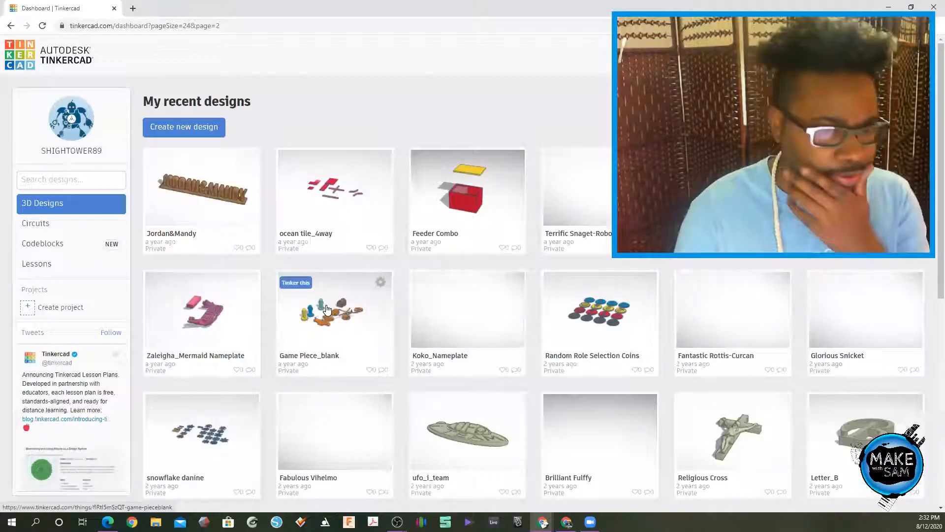
{"action": "scroll", "coordinate": [412, 332], "scroll_direction": "down", "scroll_amount": 4}
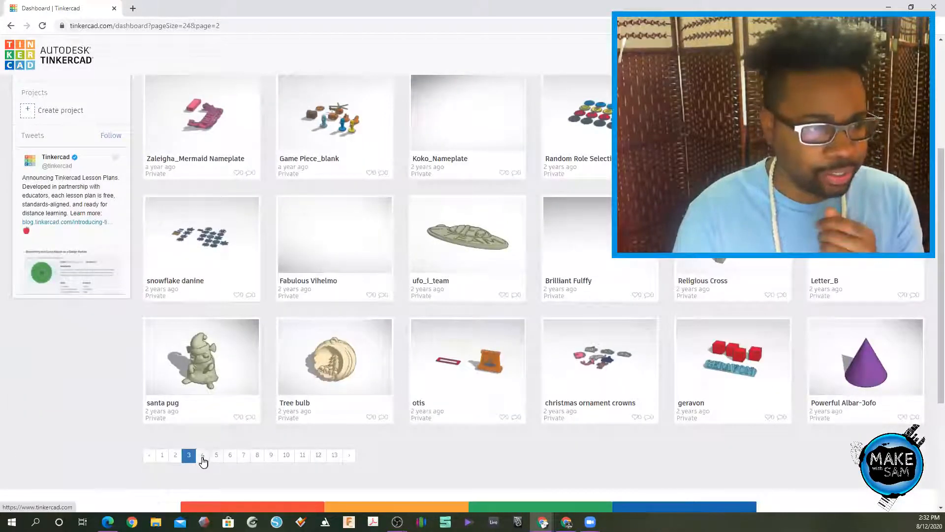
{"action": "left_click", "coordinate": [202, 455]}
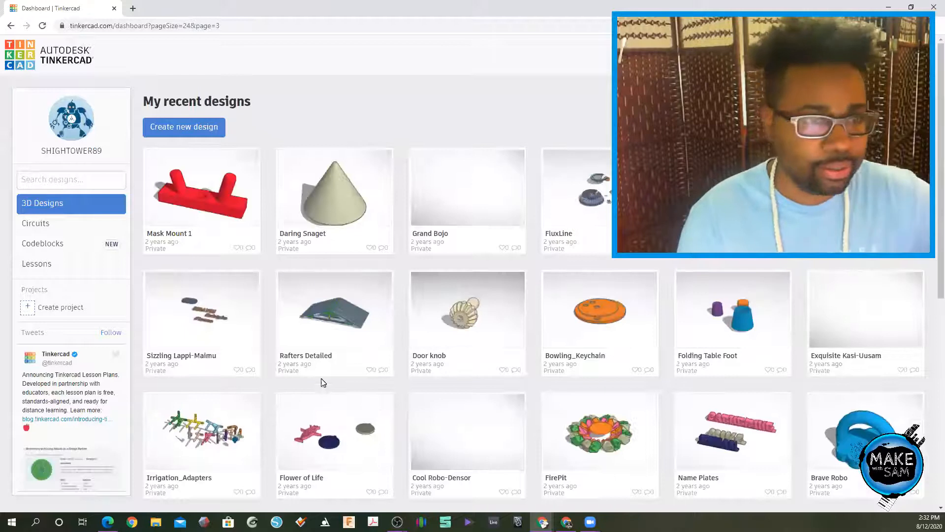
Look through the rest of page 4 of the saved 3D designs, and go on through pages 5, 6 and 7.
{"action": "scroll", "coordinate": [402, 330], "scroll_direction": "down", "scroll_amount": 4}
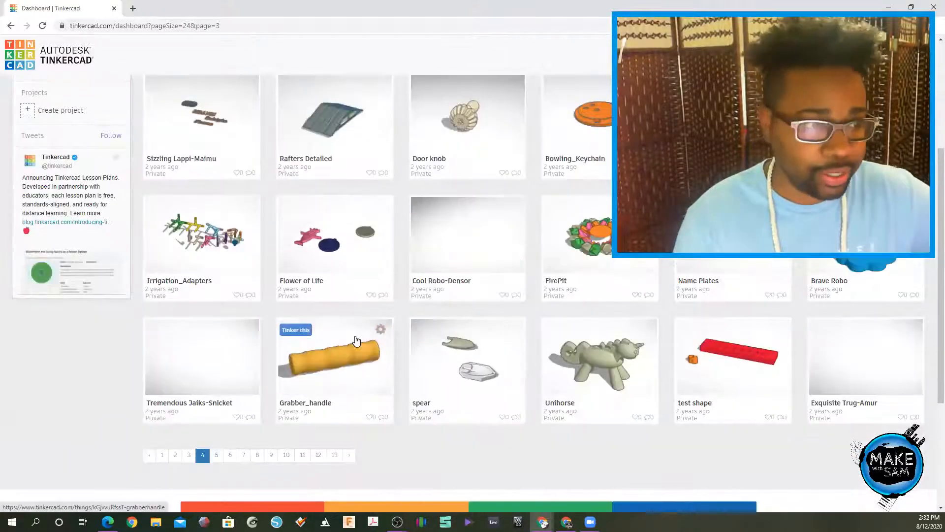
{"action": "scroll", "coordinate": [260, 374], "scroll_direction": "down", "scroll_amount": 2}
{"action": "left_click", "coordinate": [217, 404]}
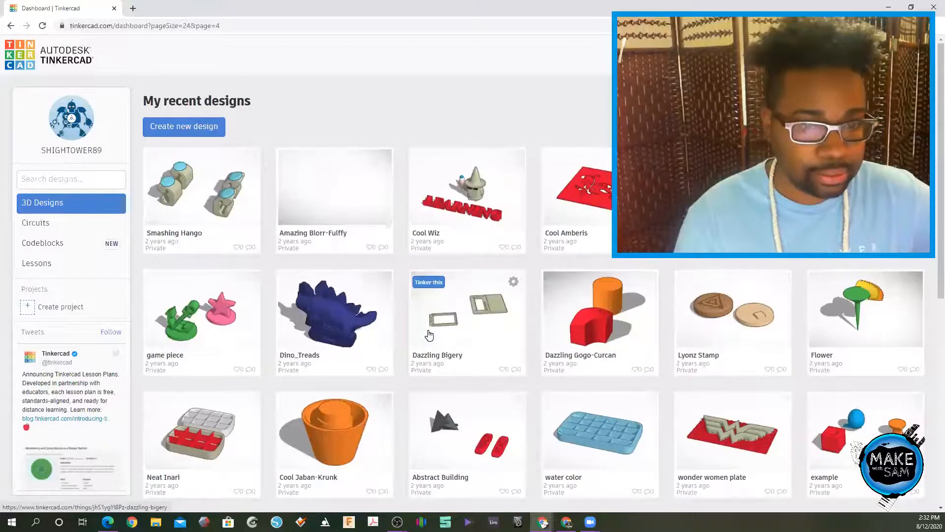
{"action": "scroll", "coordinate": [429, 334], "scroll_direction": "down", "scroll_amount": 4}
{"action": "left_click", "coordinate": [217, 456]}
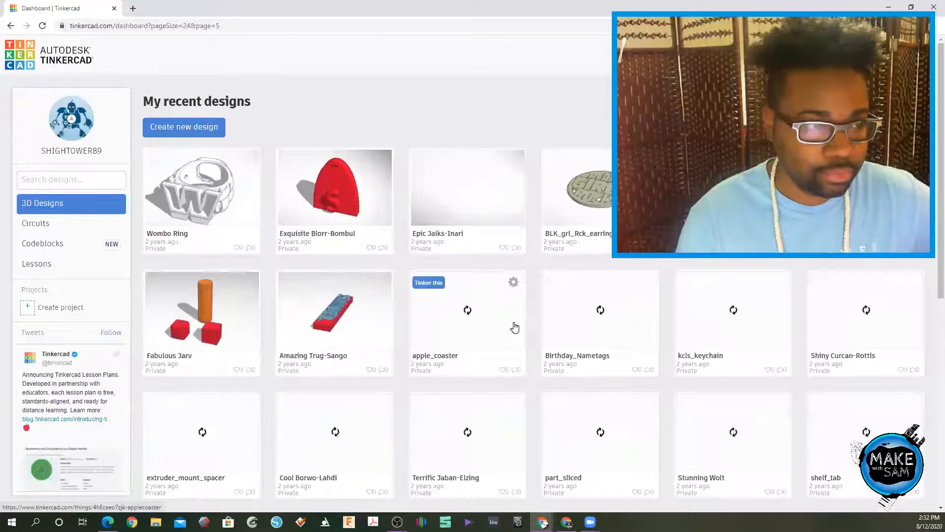
{"action": "scroll", "coordinate": [481, 359], "scroll_direction": "down", "scroll_amount": 2}
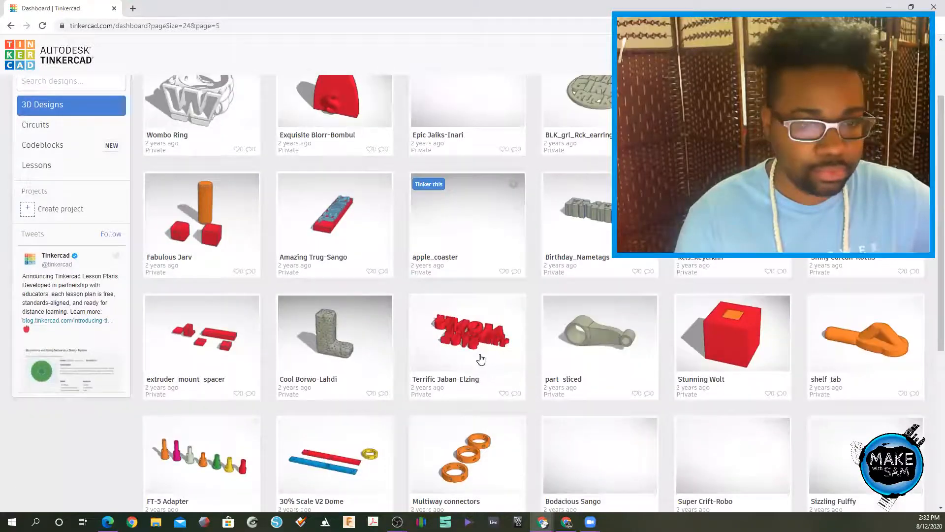
{"action": "scroll", "coordinate": [481, 359], "scroll_direction": "down", "scroll_amount": 4}
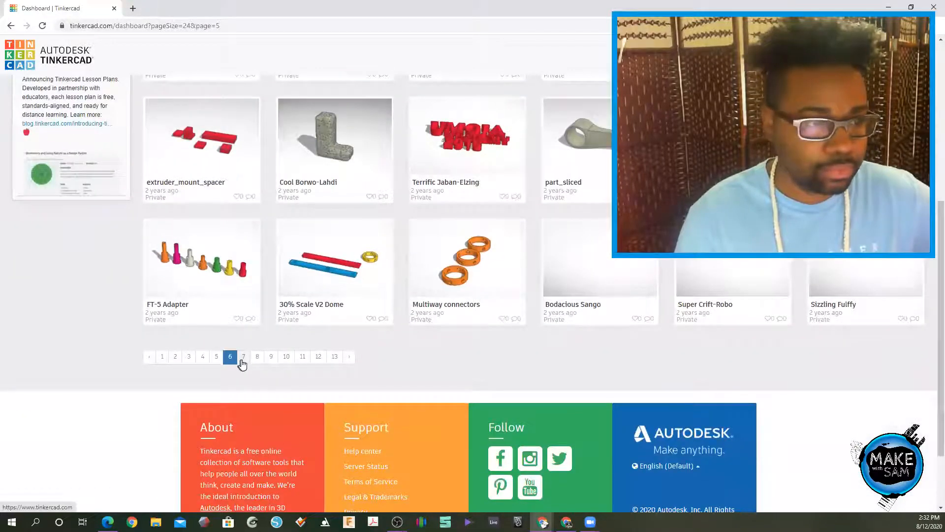
{"action": "left_click", "coordinate": [243, 358]}
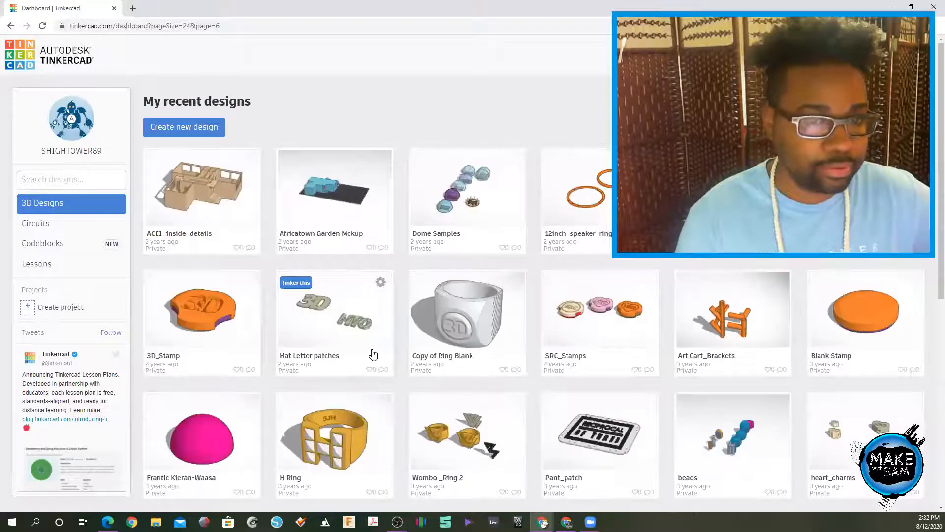
{"action": "scroll", "coordinate": [373, 354], "scroll_direction": "down", "scroll_amount": 2}
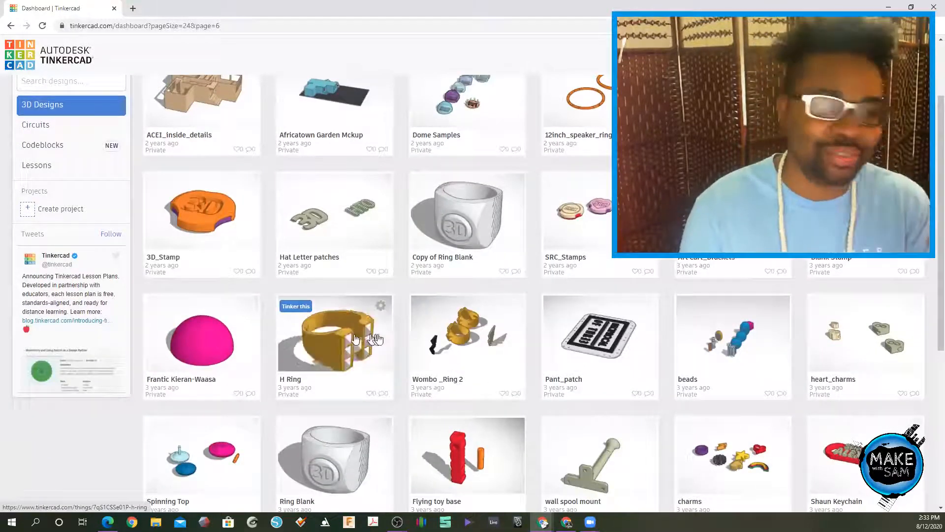
{"action": "scroll", "coordinate": [373, 354], "scroll_direction": "down", "scroll_amount": 2}
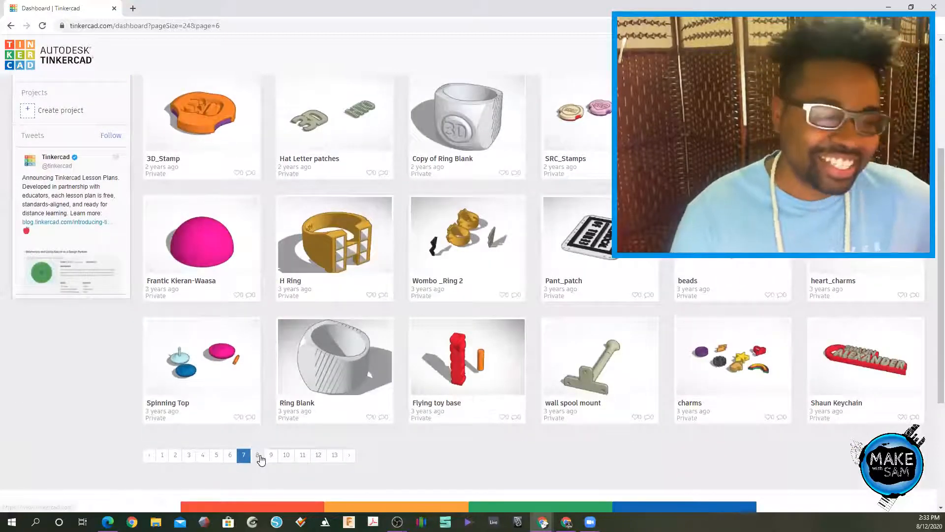
Examine the older saved 3D designs on pages 8, 9 and 10 of the dashboard.
{"action": "left_click", "coordinate": [259, 457]}
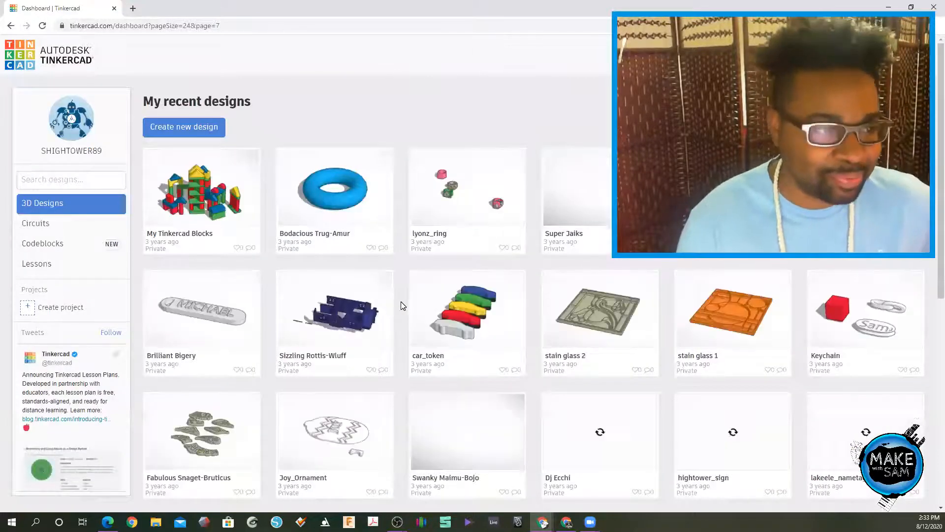
{"action": "scroll", "coordinate": [401, 306], "scroll_direction": "down", "scroll_amount": 1}
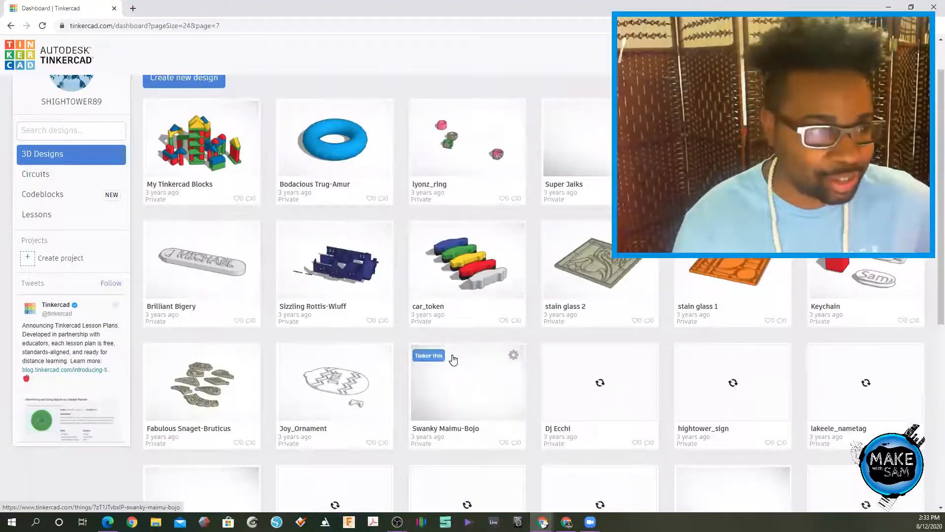
{"action": "scroll", "coordinate": [452, 359], "scroll_direction": "down", "scroll_amount": 5}
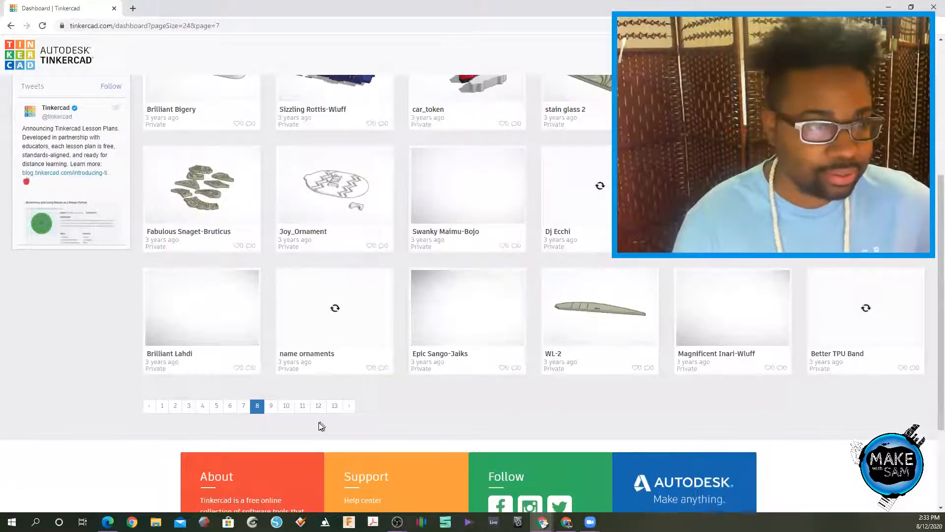
{"action": "scroll", "coordinate": [487, 261], "scroll_direction": "up", "scroll_amount": 3}
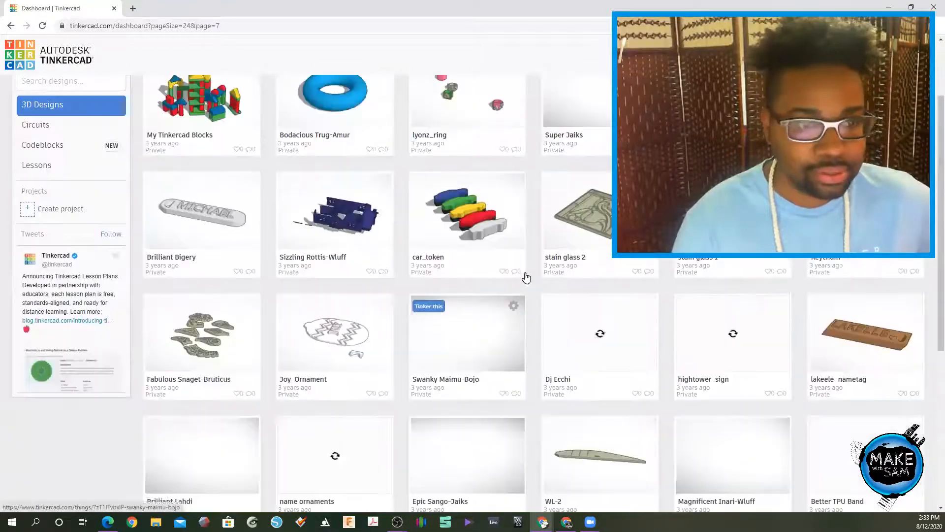
{"action": "scroll", "coordinate": [526, 277], "scroll_direction": "up", "scroll_amount": 2}
{"action": "scroll", "coordinate": [534, 274], "scroll_direction": "down", "scroll_amount": 5}
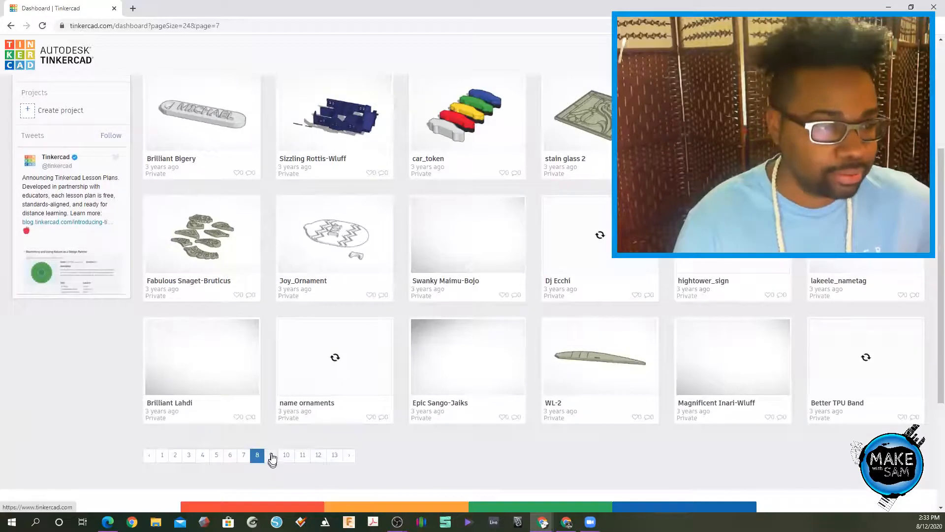
{"action": "left_click", "coordinate": [272, 456]}
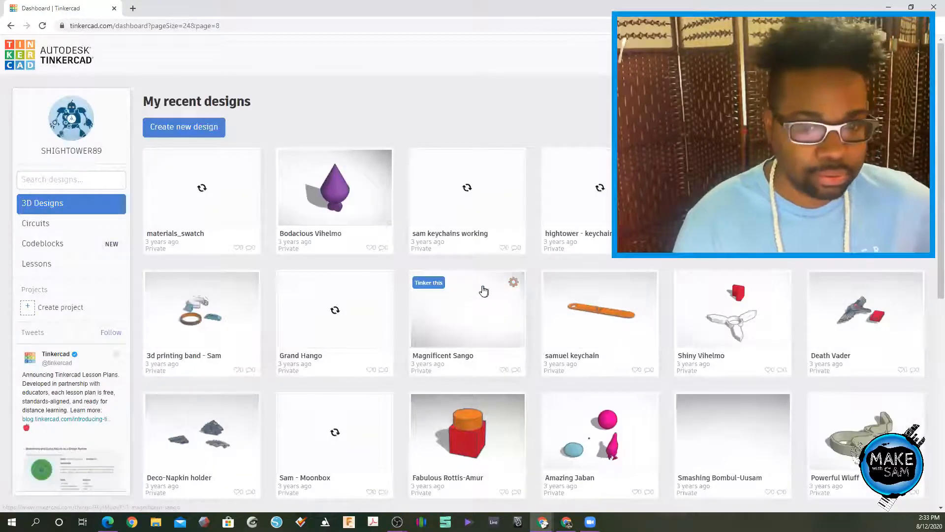
{"action": "scroll", "coordinate": [484, 289], "scroll_direction": "down", "scroll_amount": 2}
{"action": "scroll", "coordinate": [482, 285], "scroll_direction": "down", "scroll_amount": 4}
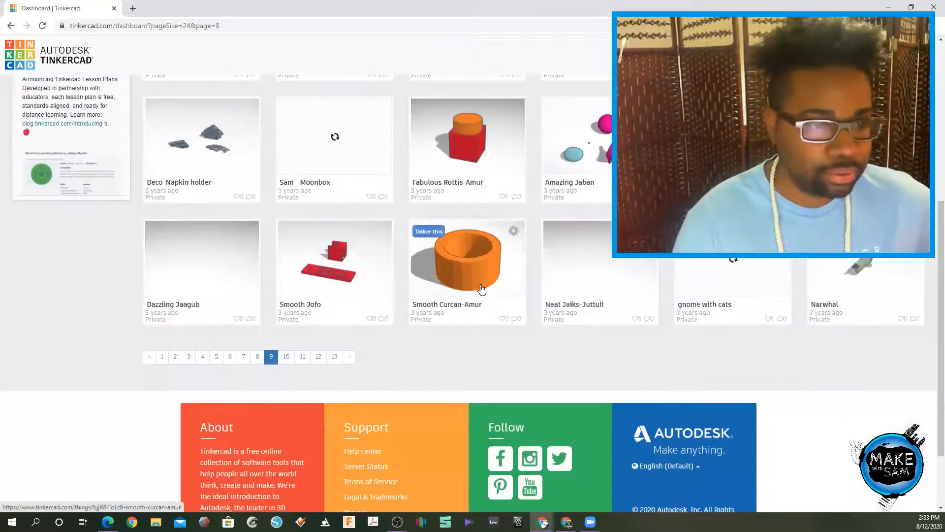
{"action": "left_click", "coordinate": [290, 358]}
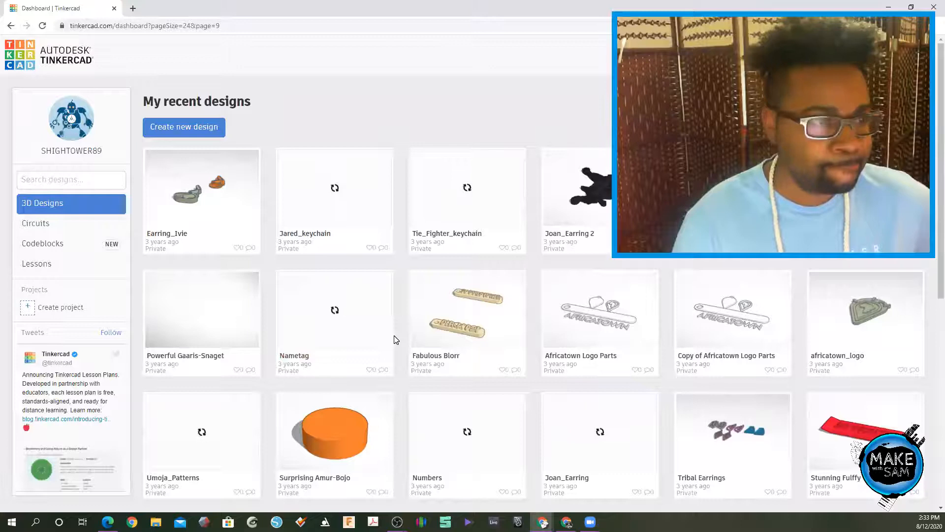
{"action": "scroll", "coordinate": [393, 339], "scroll_direction": "down", "scroll_amount": 4}
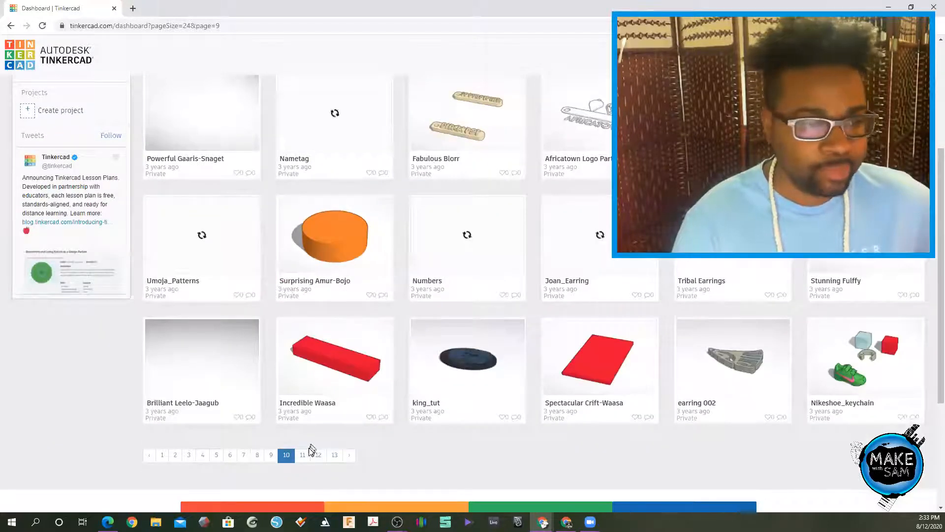
Browse the recent designs on pages 11, 12 and 13 of the dashboard.
{"action": "left_click", "coordinate": [303, 455]}
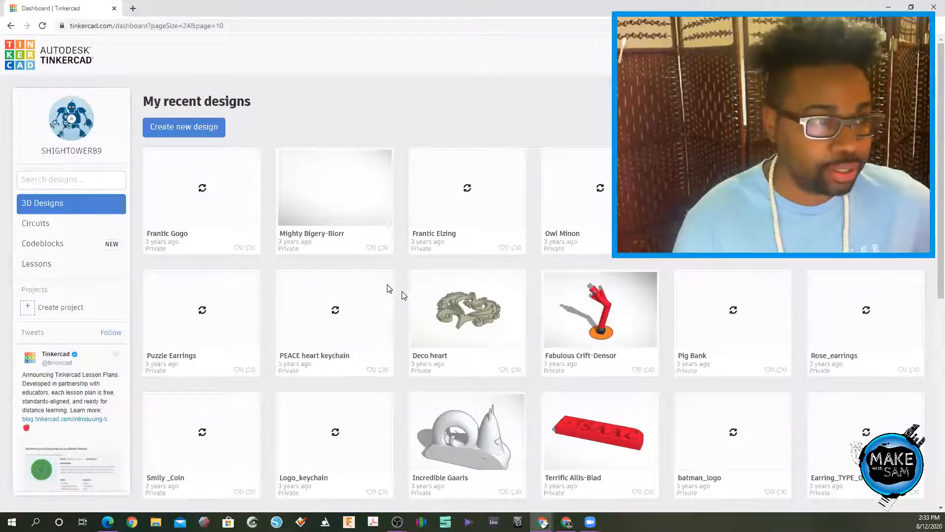
{"action": "scroll", "coordinate": [377, 265], "scroll_direction": "down", "scroll_amount": 2}
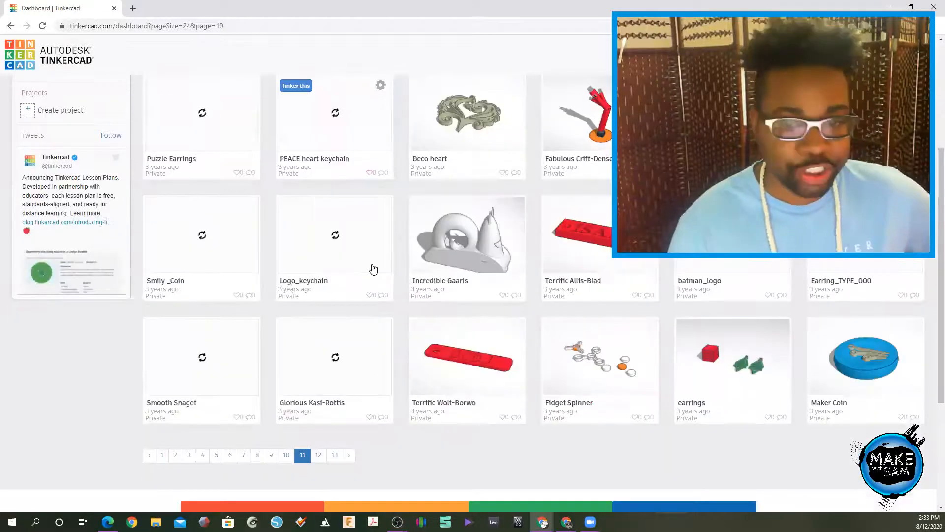
{"action": "left_click", "coordinate": [317, 456]}
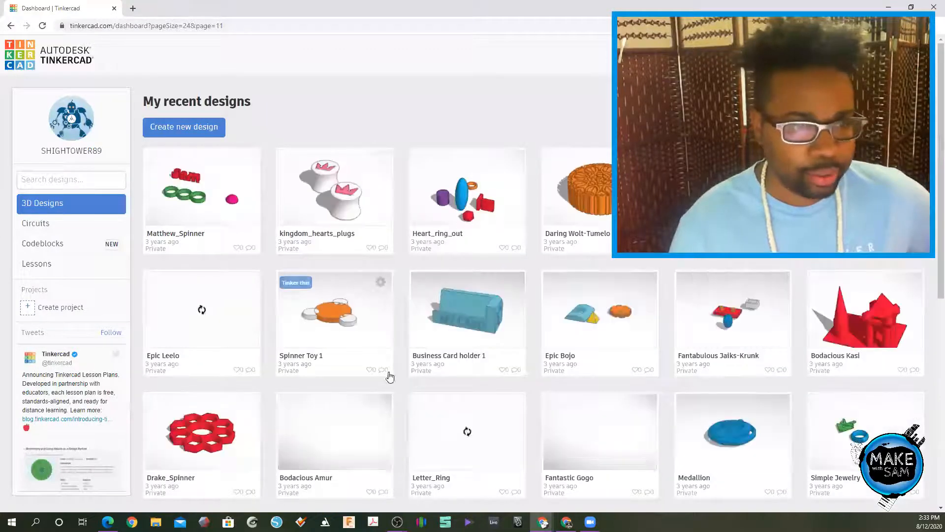
{"action": "scroll", "coordinate": [392, 351], "scroll_direction": "down", "scroll_amount": 3}
{"action": "scroll", "coordinate": [373, 410], "scroll_direction": "down", "scroll_amount": 2}
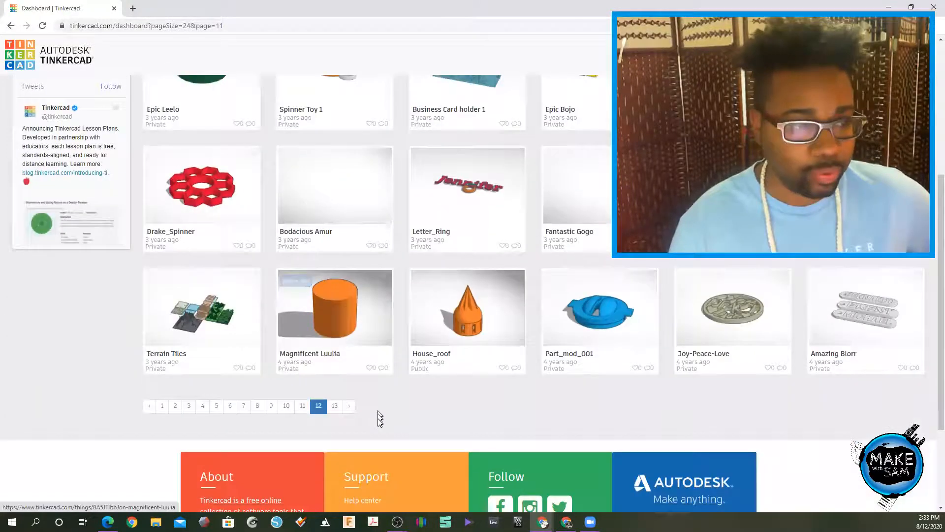
{"action": "left_click", "coordinate": [335, 406]}
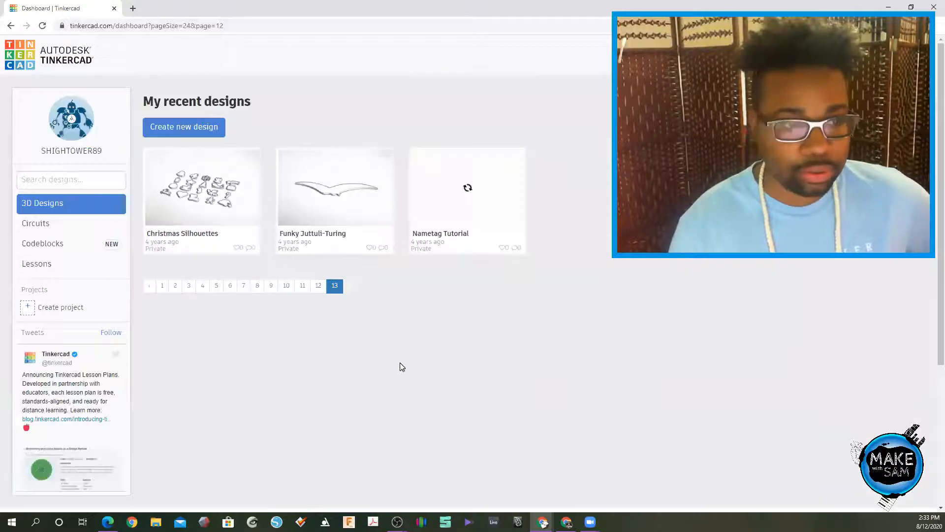
Return to the first page of recent designs and open the Space Shuttle Stand design for editing.
{"action": "left_click", "coordinate": [160, 286]}
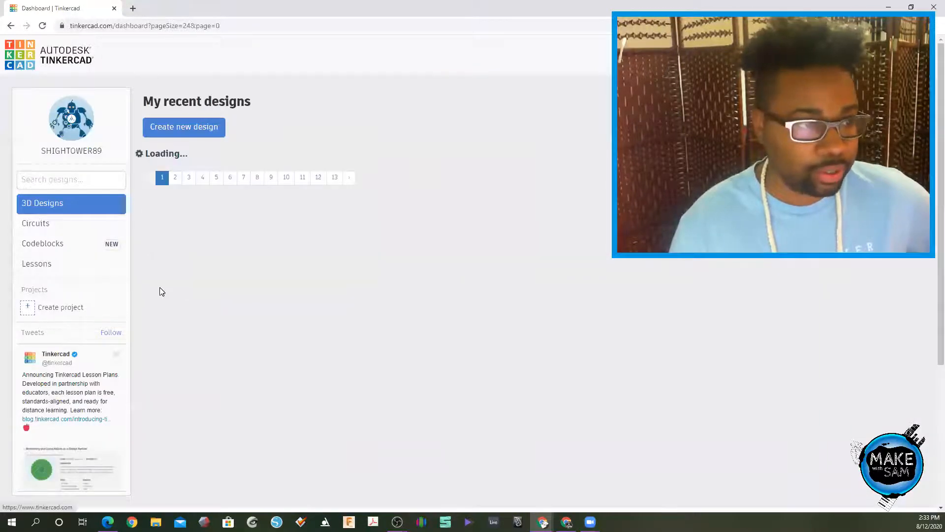
{"action": "scroll", "coordinate": [367, 332], "scroll_direction": "down", "scroll_amount": 5}
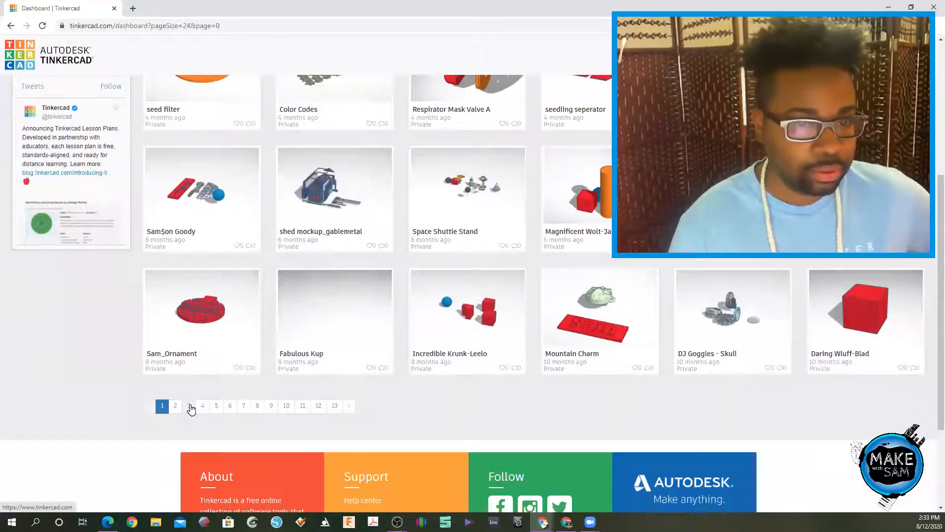
{"action": "left_click", "coordinate": [424, 251]}
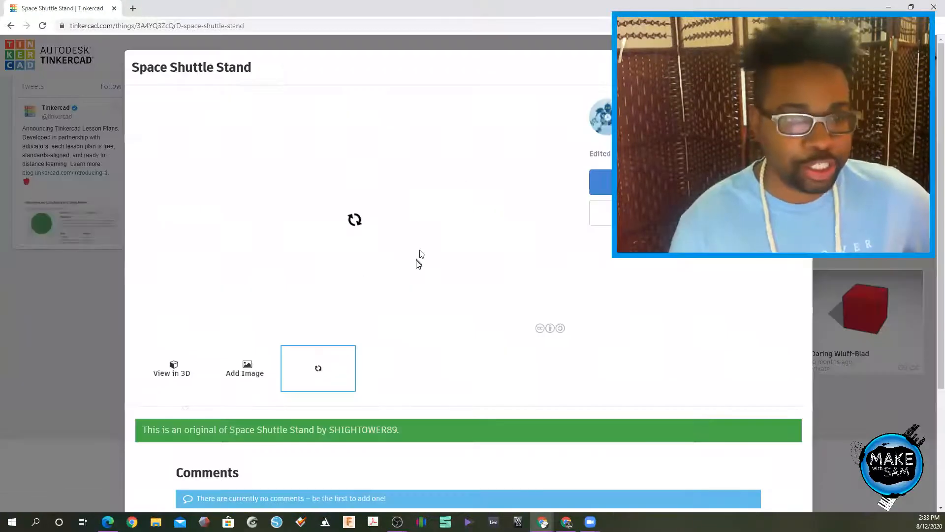
{"action": "left_click", "coordinate": [603, 212]}
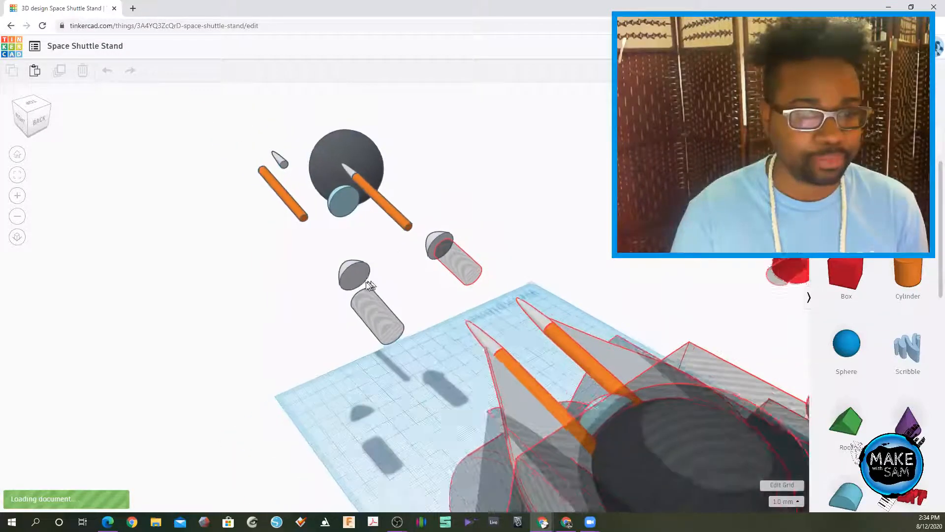
Examine the assembled spaceship on its stand and the loose ship parts around the workplane from several sides.
{"action": "right_click_drag", "start_coordinate": [313, 284], "coordinate": [468, 274]}
{"action": "middle_click_drag", "start_coordinate": [468, 274], "coordinate": [380, 243]}
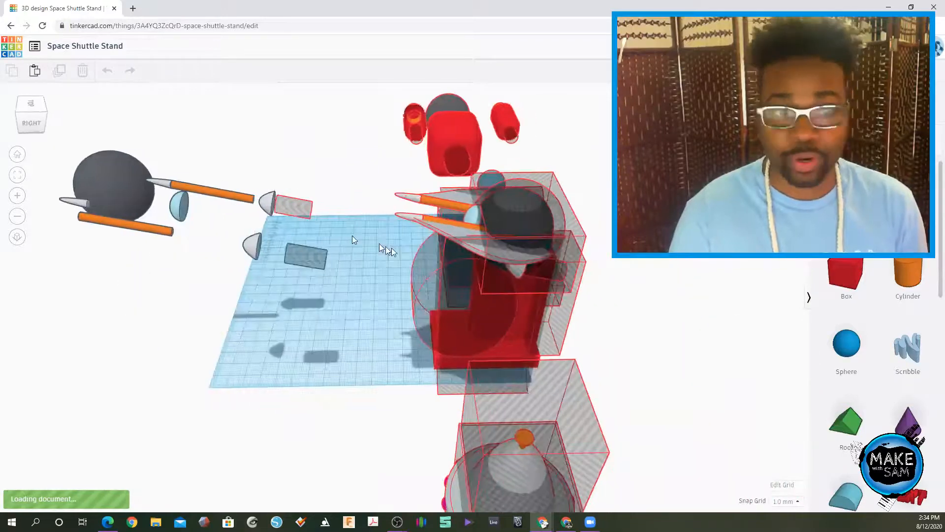
{"action": "scroll", "coordinate": [481, 270], "scroll_direction": "up", "scroll_amount": 3}
{"action": "middle_click_drag", "start_coordinate": [503, 244], "coordinate": [235, 246]}
{"action": "right_click_drag", "start_coordinate": [488, 254], "coordinate": [372, 320]}
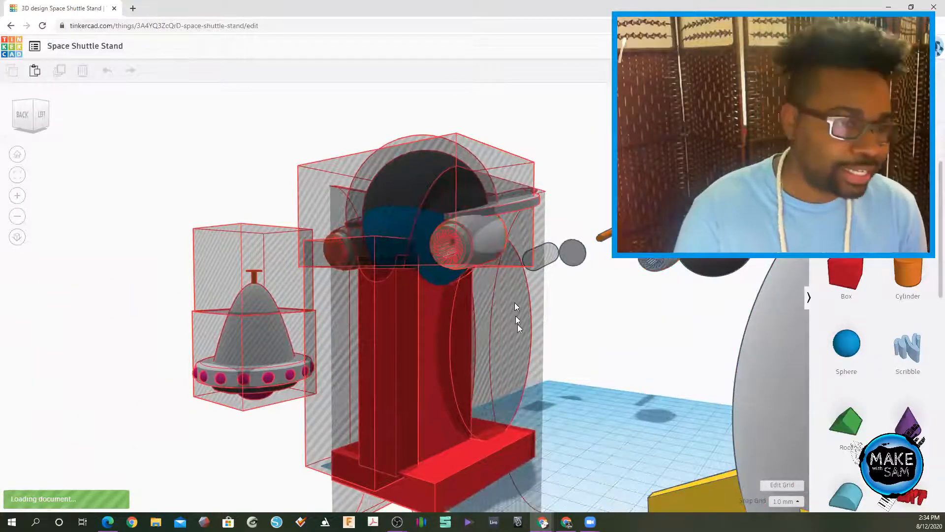
{"action": "right_click_drag", "start_coordinate": [561, 359], "coordinate": [391, 353]}
{"action": "right_click_drag", "start_coordinate": [424, 315], "coordinate": [340, 162]}
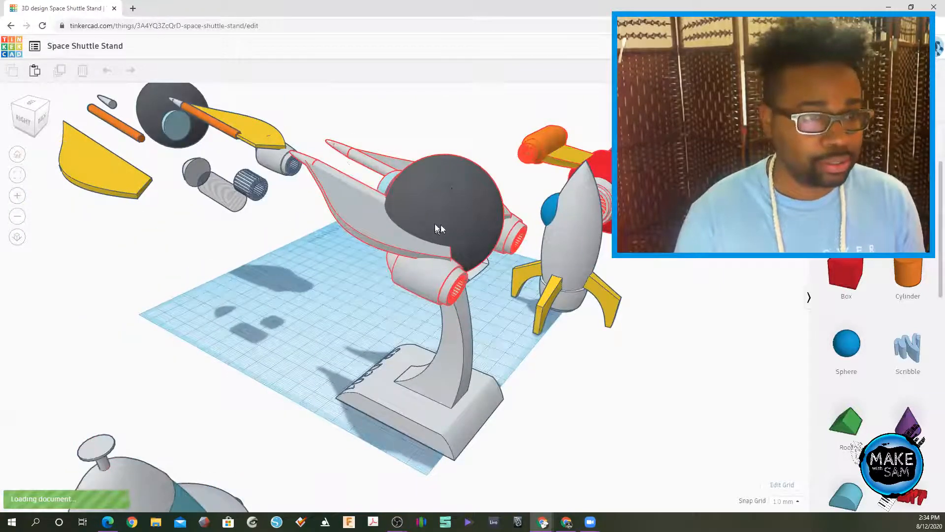
{"action": "middle_click_drag", "start_coordinate": [237, 208], "coordinate": [425, 269]}
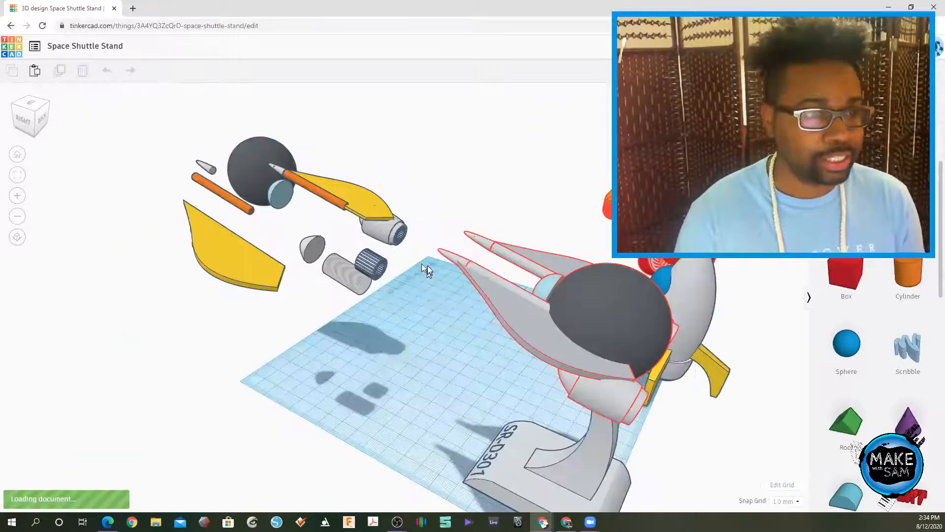
{"action": "scroll", "coordinate": [426, 269], "scroll_direction": "up", "scroll_amount": 3}
{"action": "right_click_drag", "start_coordinate": [231, 288], "coordinate": [340, 268]}
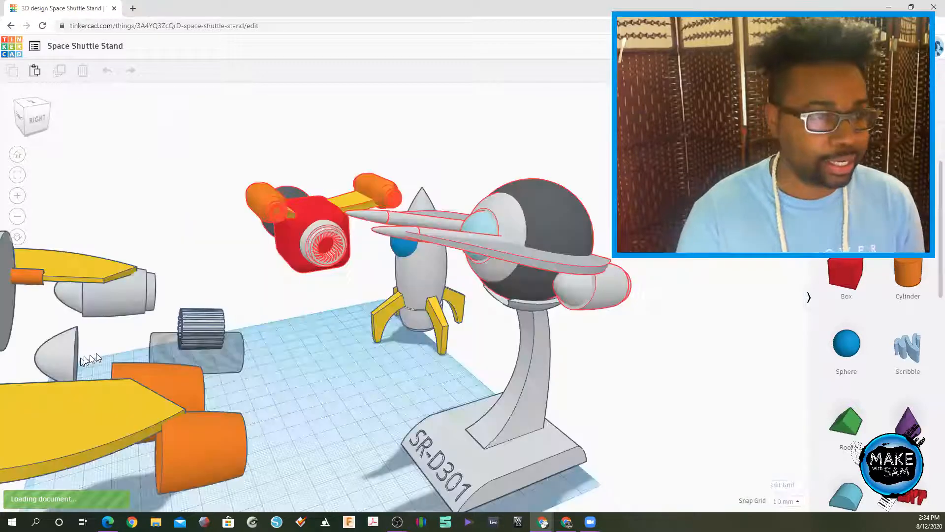
{"action": "right_click_drag", "start_coordinate": [96, 353], "coordinate": [271, 343]}
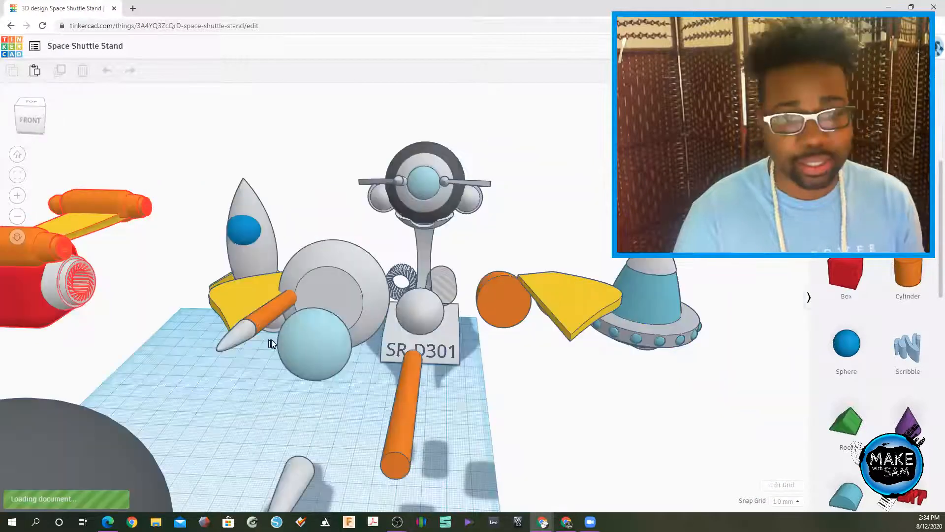
{"action": "right_click_drag", "start_coordinate": [572, 372], "coordinate": [534, 275]}
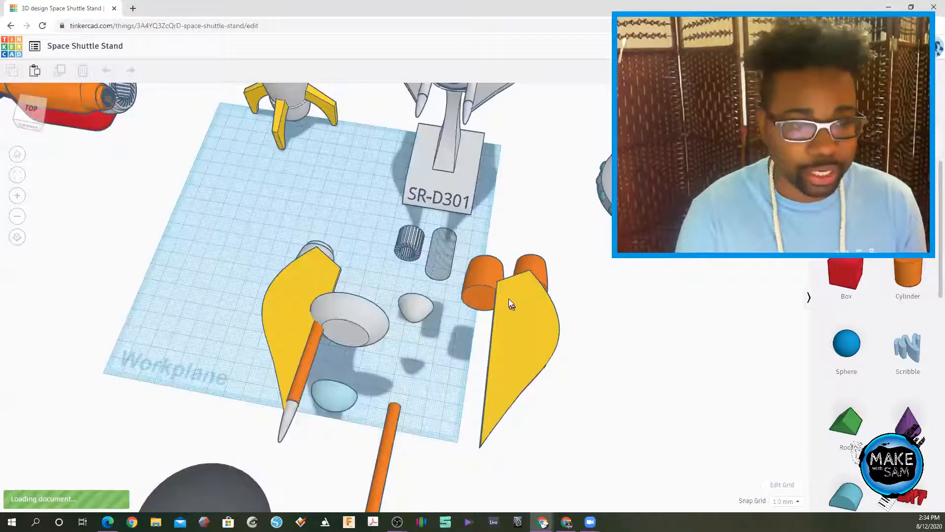
Select the loose yellow wing beside the orange cylinders, review its revolved shape settings and collapse them.
{"action": "left_click", "coordinate": [522, 364]}
{"action": "right_click_drag", "start_coordinate": [522, 365], "coordinate": [503, 335]}
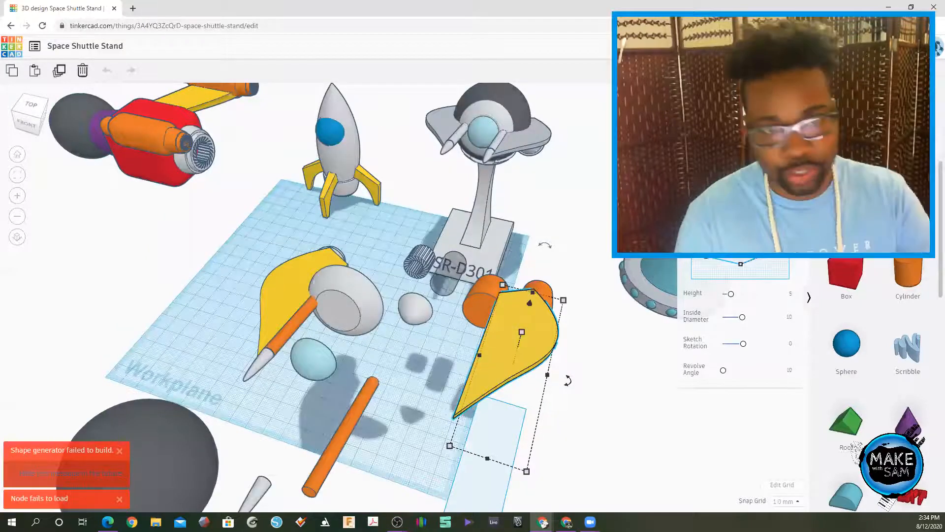
{"action": "left_click", "coordinate": [879, 140]}
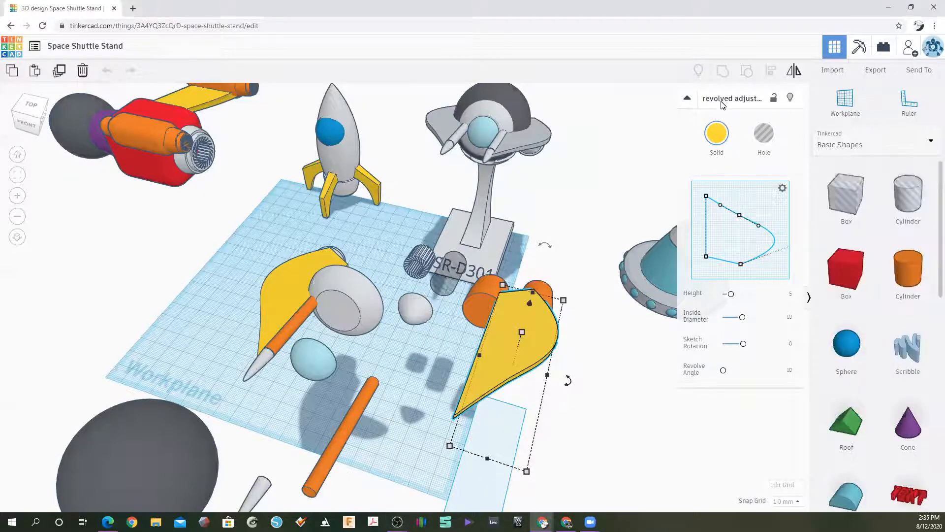
{"action": "left_click", "coordinate": [687, 100]}
{"action": "left_click", "coordinate": [687, 100]}
{"action": "left_click", "coordinate": [687, 100]}
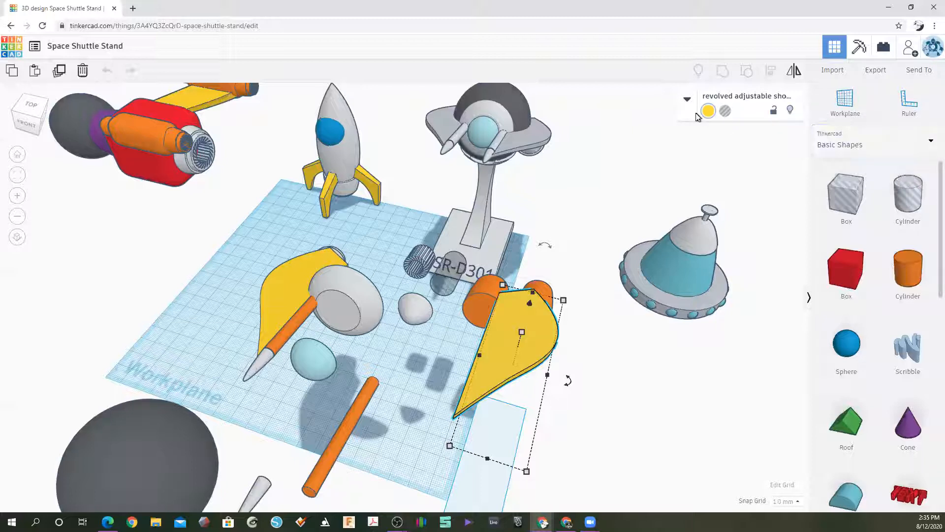
Browse the All and Featured collections of shape generators in the shape library.
{"action": "left_click", "coordinate": [858, 141]}
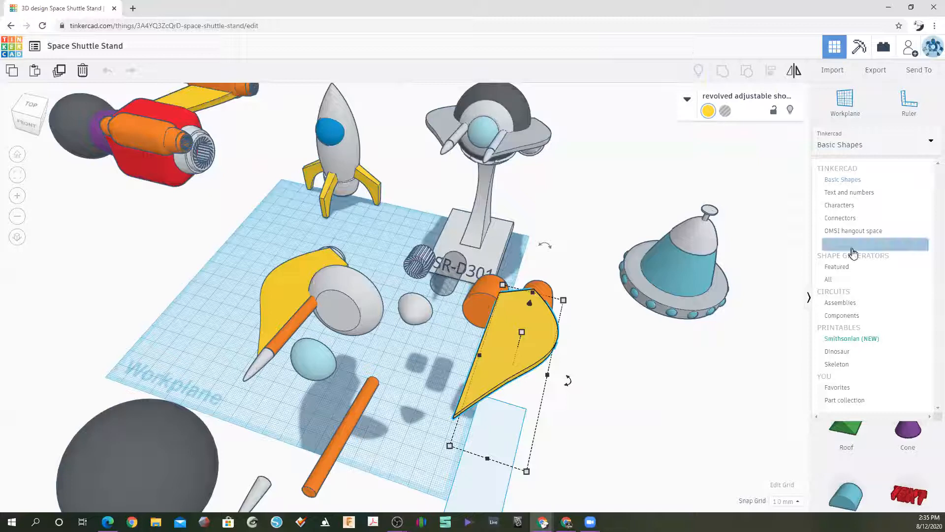
{"action": "left_click", "coordinate": [872, 279]}
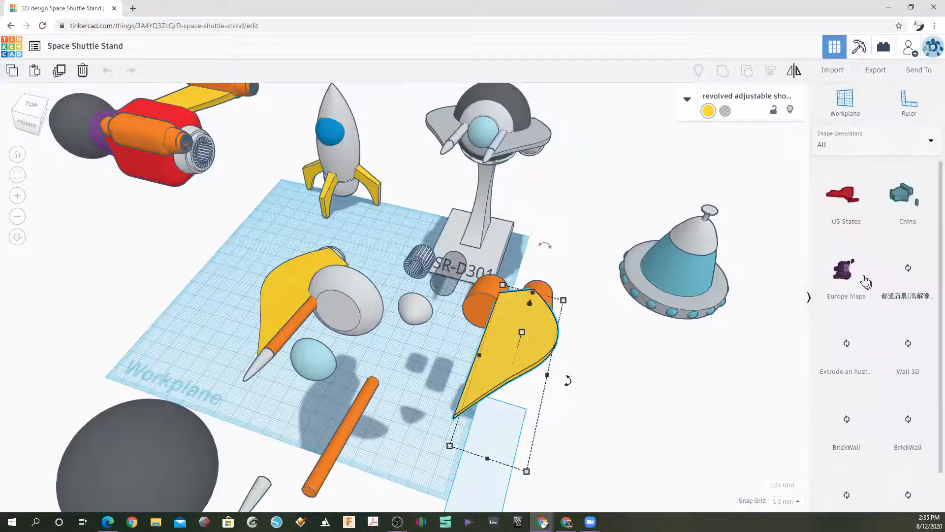
{"action": "scroll", "coordinate": [881, 355], "scroll_direction": "down", "scroll_amount": 1}
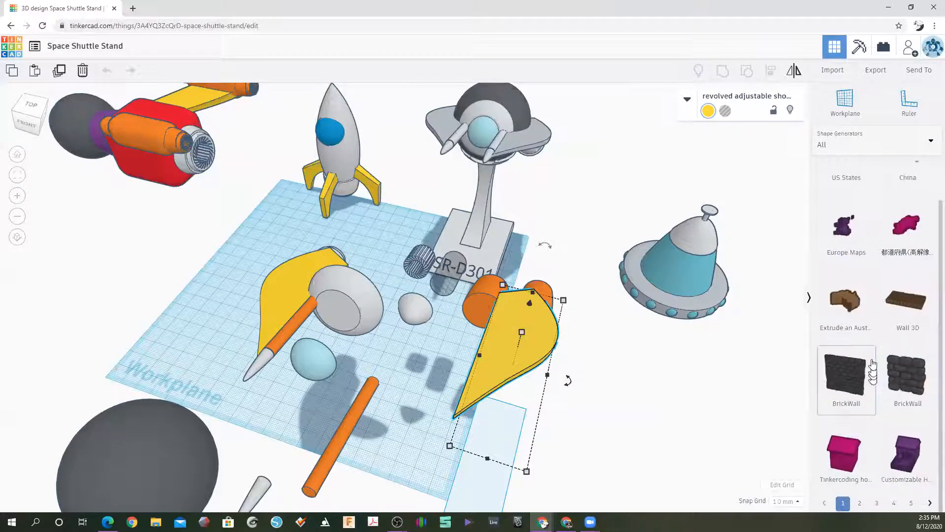
{"action": "scroll", "coordinate": [869, 222], "scroll_direction": "up", "scroll_amount": 1}
{"action": "left_click", "coordinate": [870, 145]}
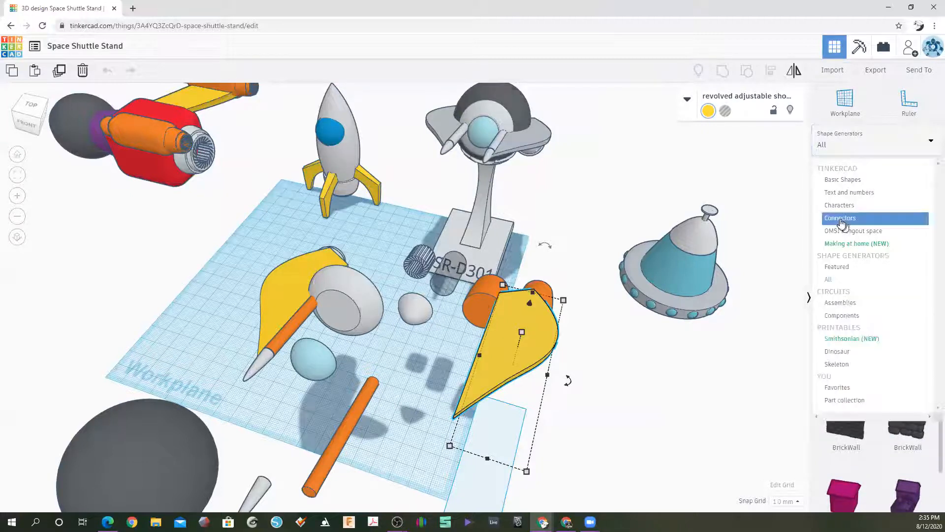
{"action": "left_click", "coordinate": [848, 266]}
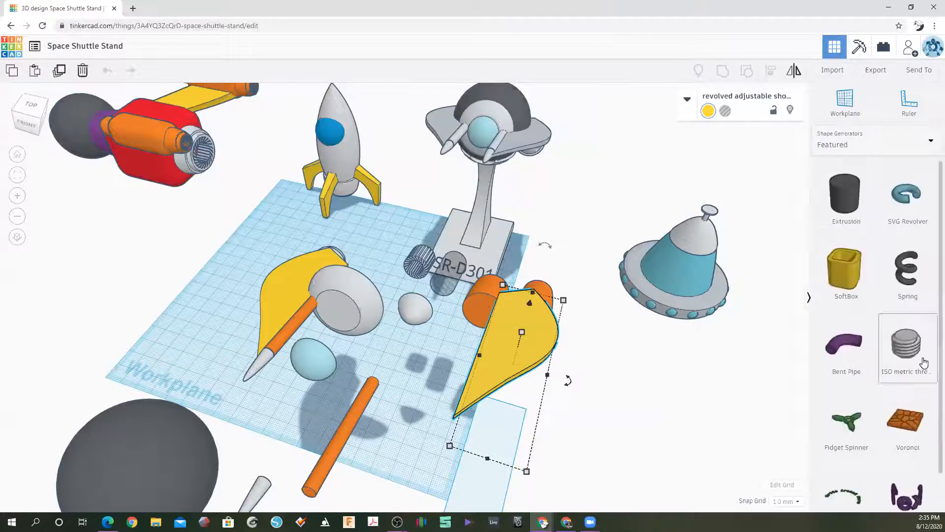
{"action": "scroll", "coordinate": [922, 354], "scroll_direction": "down", "scroll_amount": 1}
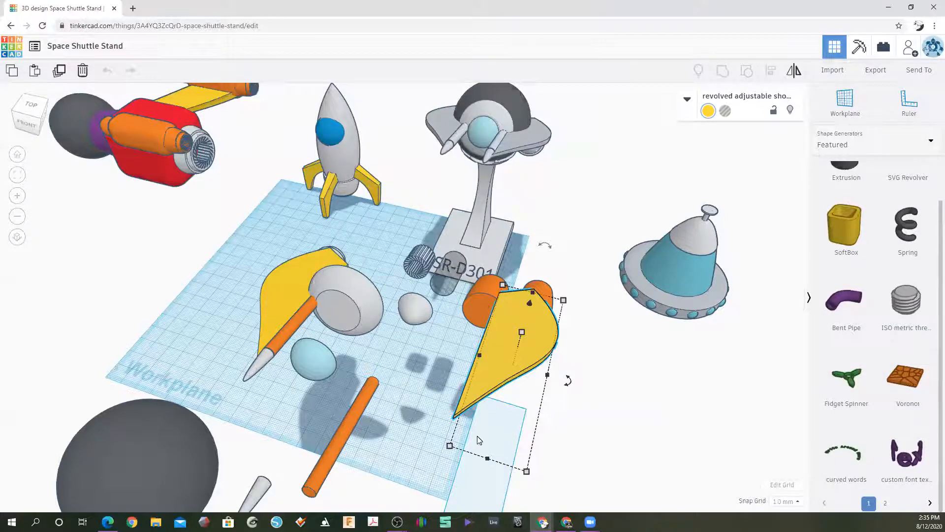
{"action": "scroll", "coordinate": [476, 379], "scroll_direction": "up", "scroll_amount": 2}
Select the spaceship's display stand and examine the SR-D301 lettering on its base up close.
{"action": "right_click_drag", "start_coordinate": [468, 465], "coordinate": [471, 421]}
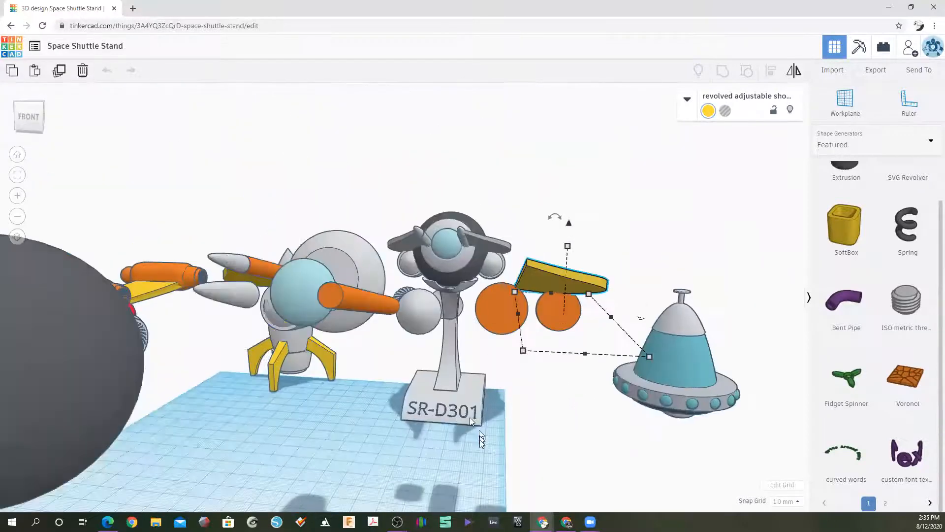
{"action": "left_click", "coordinate": [453, 415]}
{"action": "scroll", "coordinate": [483, 436], "scroll_direction": "up", "scroll_amount": 3}
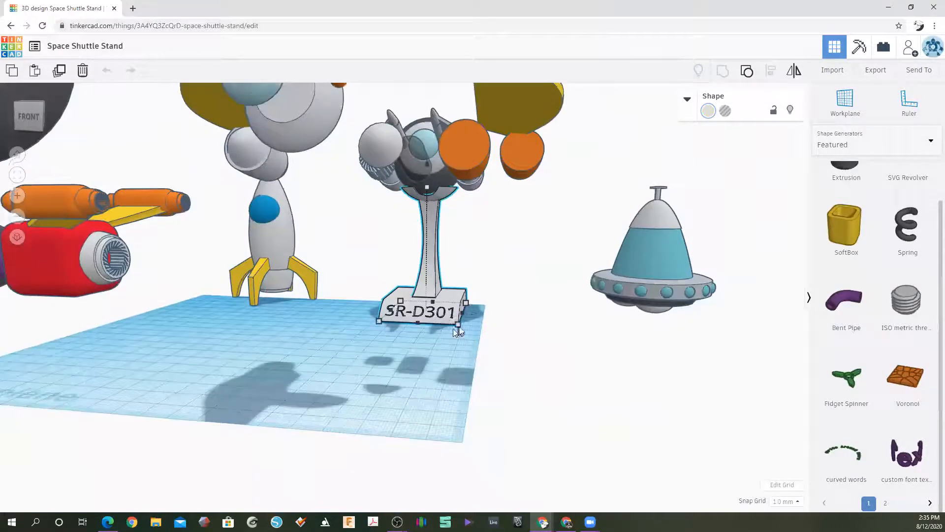
{"action": "scroll", "coordinate": [465, 323], "scroll_direction": "up", "scroll_amount": 4}
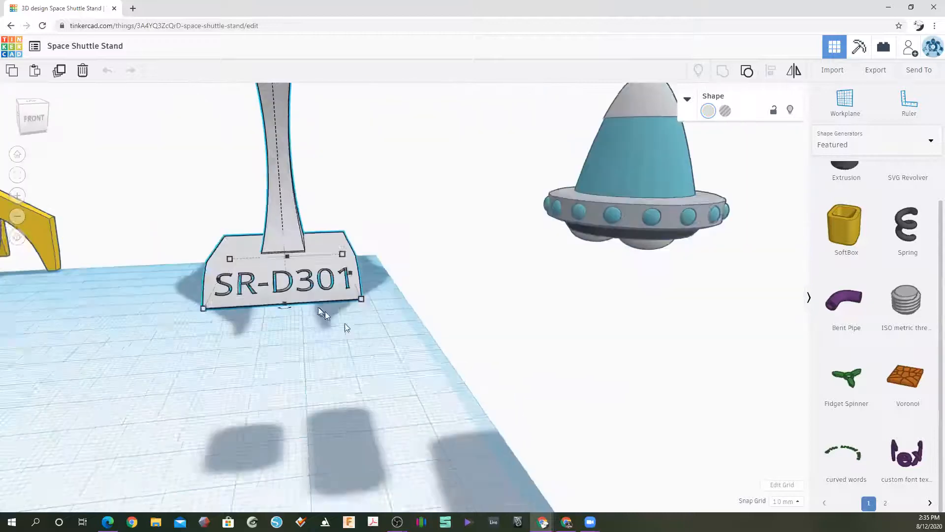
{"action": "right_click_drag", "start_coordinate": [363, 344], "coordinate": [723, 462]}
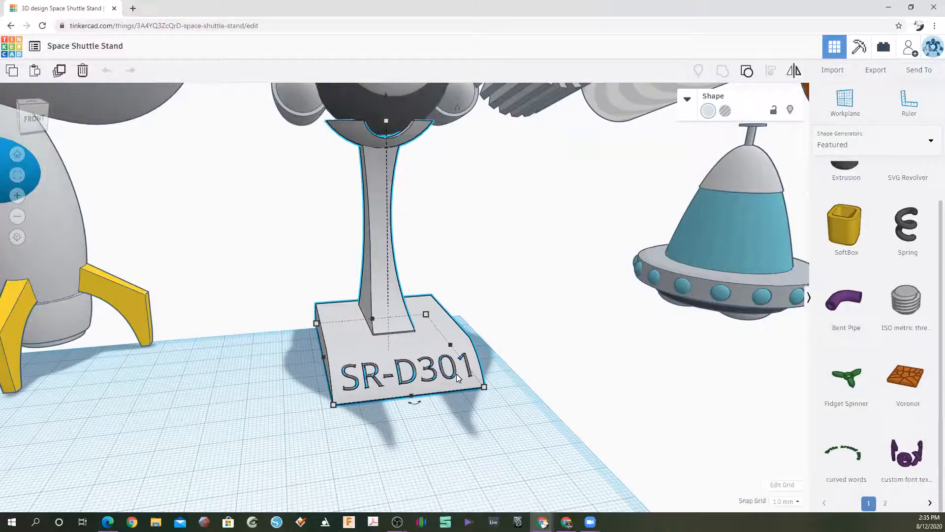
{"action": "scroll", "coordinate": [494, 382], "scroll_direction": "down", "scroll_amount": 5}
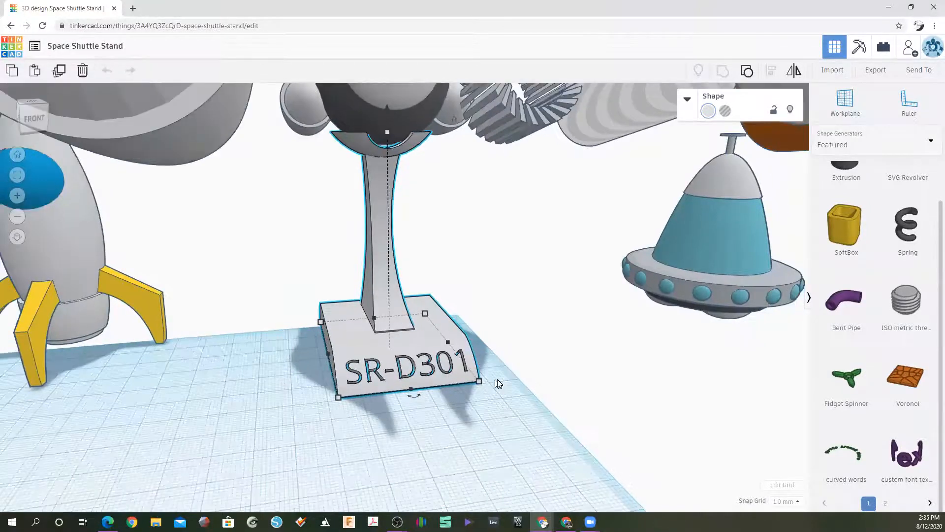
Review the whole scene from several sides, comparing the assembled ship and stand with the loose parts and the other rockets.
{"action": "right_click_drag", "start_coordinate": [471, 324], "coordinate": [593, 297]}
{"action": "scroll", "coordinate": [599, 303], "scroll_direction": "down", "scroll_amount": 5}
{"action": "scroll", "coordinate": [598, 302], "scroll_direction": "up", "scroll_amount": 2}
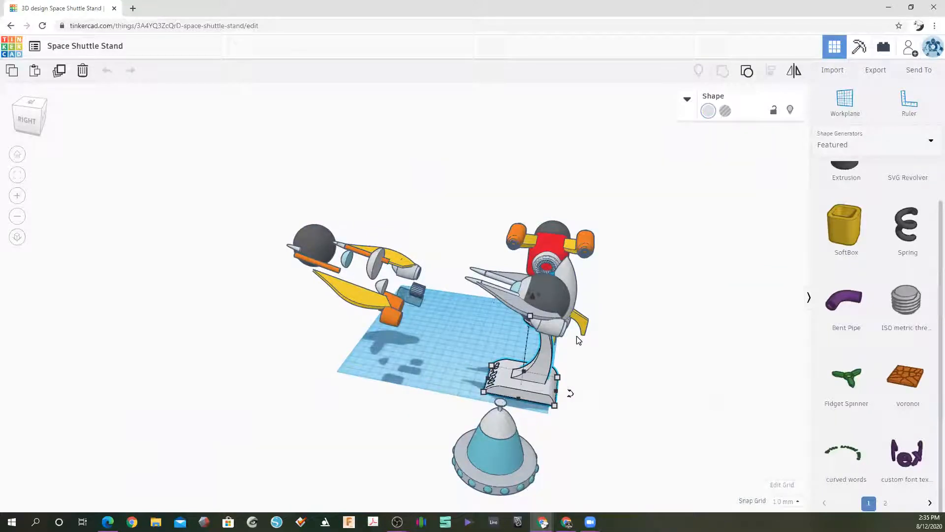
{"action": "scroll", "coordinate": [577, 336], "scroll_direction": "up", "scroll_amount": 2}
{"action": "right_click_drag", "start_coordinate": [693, 304], "coordinate": [645, 400]}
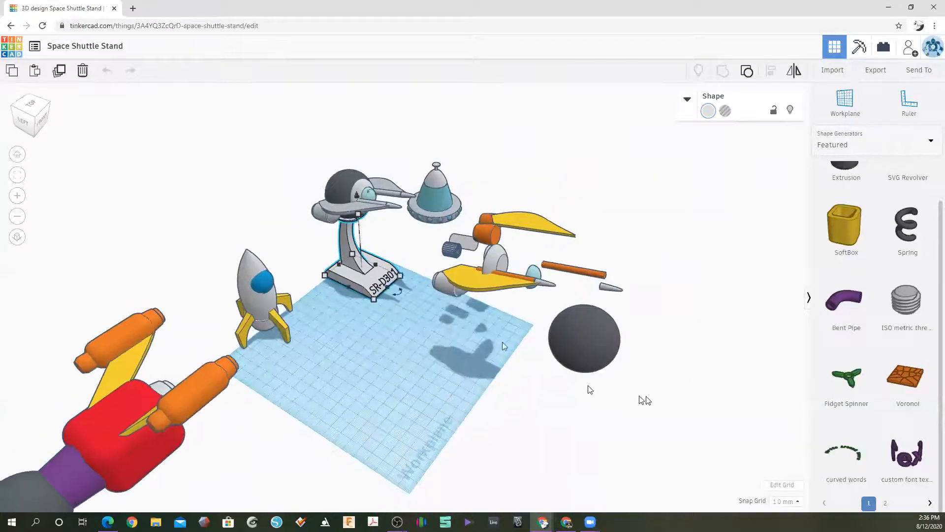
{"action": "scroll", "coordinate": [547, 273], "scroll_direction": "up", "scroll_amount": 5}
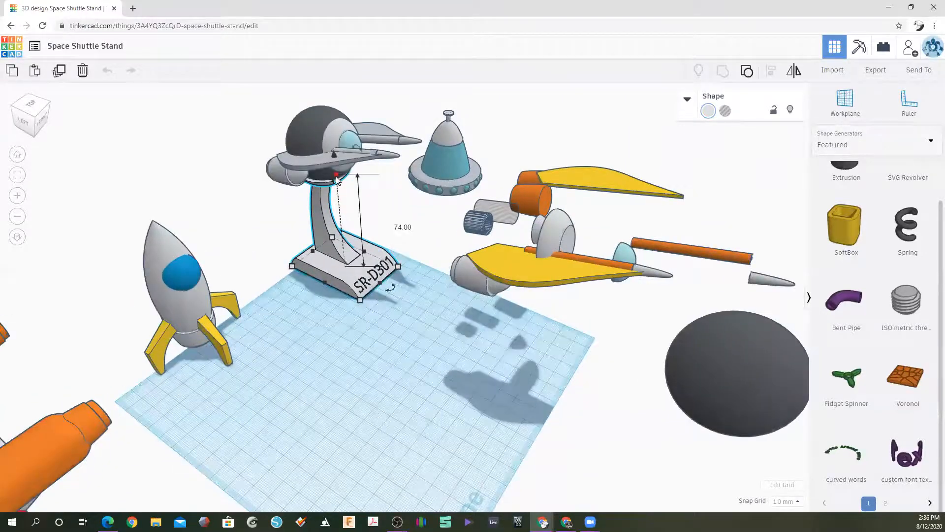
{"action": "scroll", "coordinate": [338, 186], "scroll_direction": "up", "scroll_amount": 4}
{"action": "scroll", "coordinate": [344, 192], "scroll_direction": "down", "scroll_amount": 3}
{"action": "right_click_drag", "start_coordinate": [562, 167], "coordinate": [624, 199]}
{"action": "right_click_drag", "start_coordinate": [640, 246], "coordinate": [554, 314]}
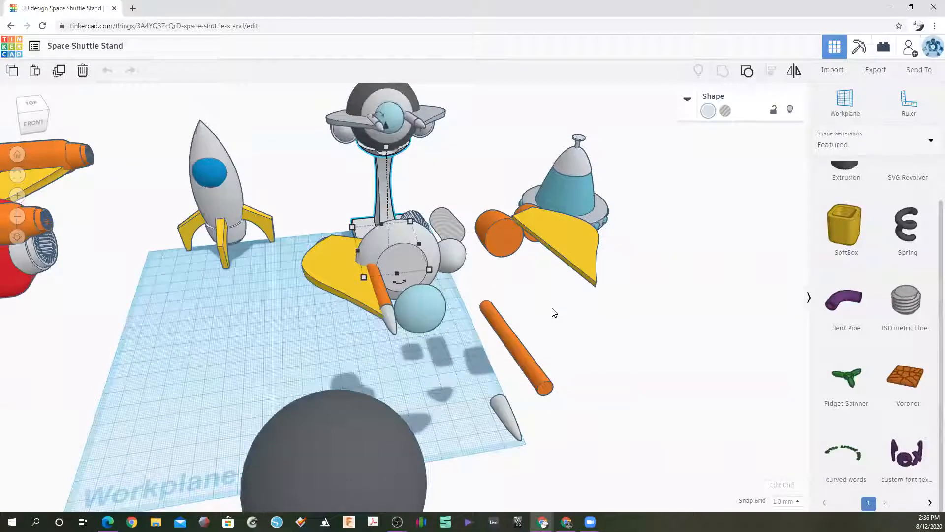
{"action": "right_click_drag", "start_coordinate": [256, 292], "coordinate": [588, 148]}
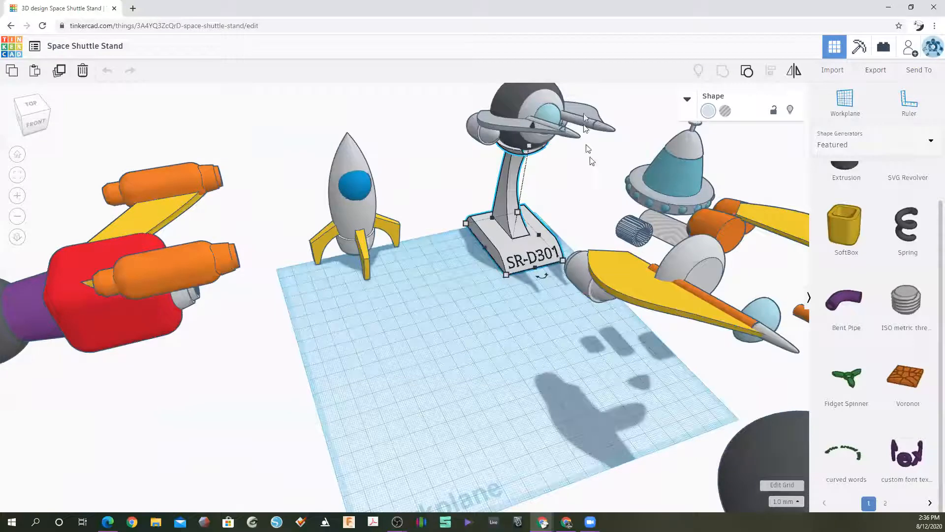
Leave the Space Shuttle Stand design, create a new 3D design and name it Nametag.
{"action": "scroll", "coordinate": [480, 187], "scroll_direction": "down", "scroll_amount": 5}
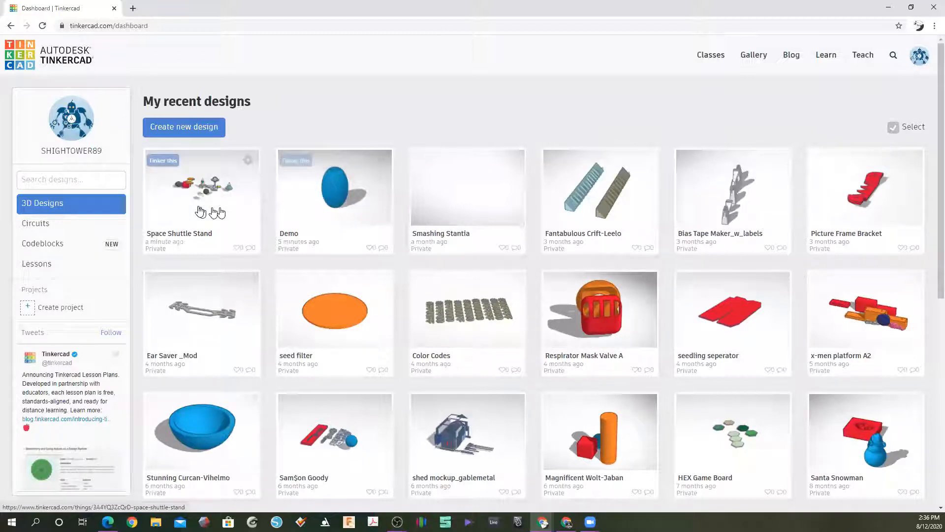
{"action": "left_click", "coordinate": [183, 127]}
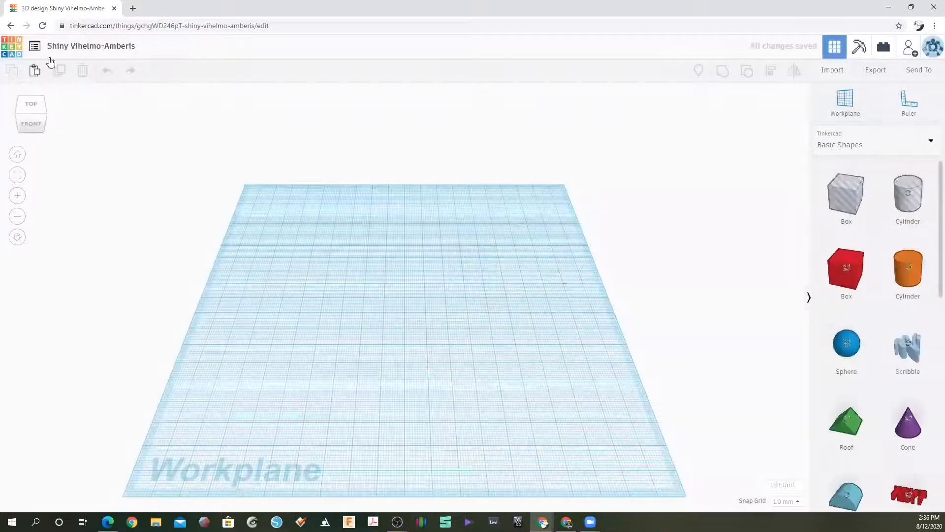
{"action": "left_click", "coordinate": [83, 47]}
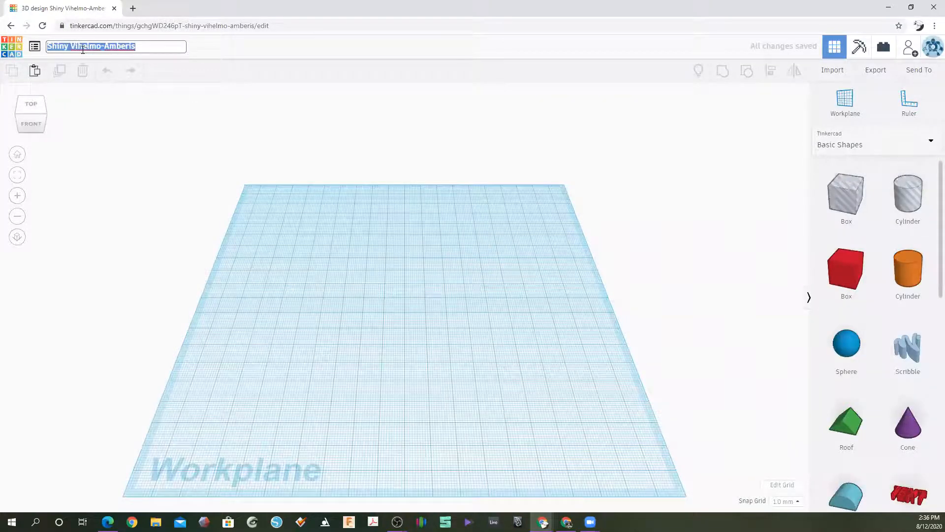
{"action": "type", "text": "NA"}
{"action": "key", "text": "BackSpace"}
{"action": "type", "text": "ametag"}
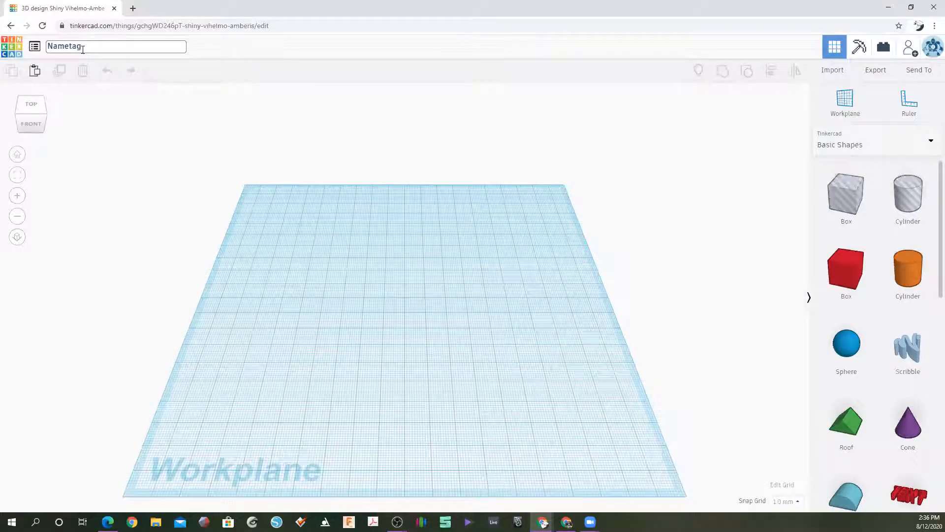
{"action": "key", "text": "Return"}
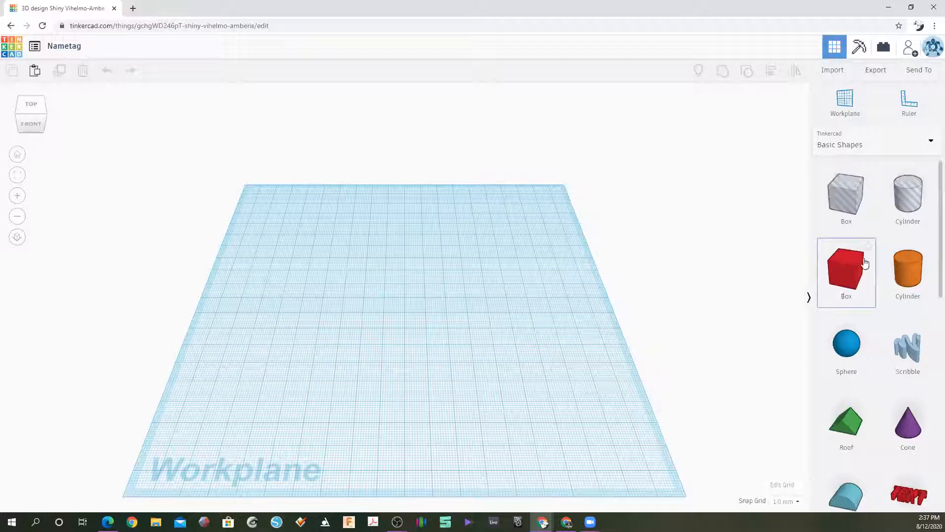
Place a solid red box on the workplane and stretch it to a length of 60 mm.
{"action": "left_click_drag", "start_coordinate": [845, 266], "coordinate": [531, 279]}
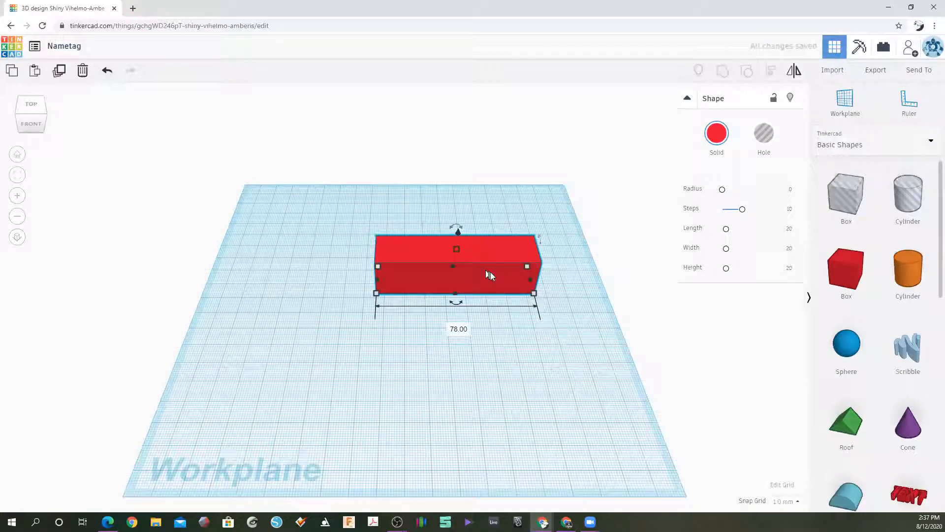
{"action": "left_click_drag", "start_coordinate": [527, 285], "coordinate": [558, 285]}
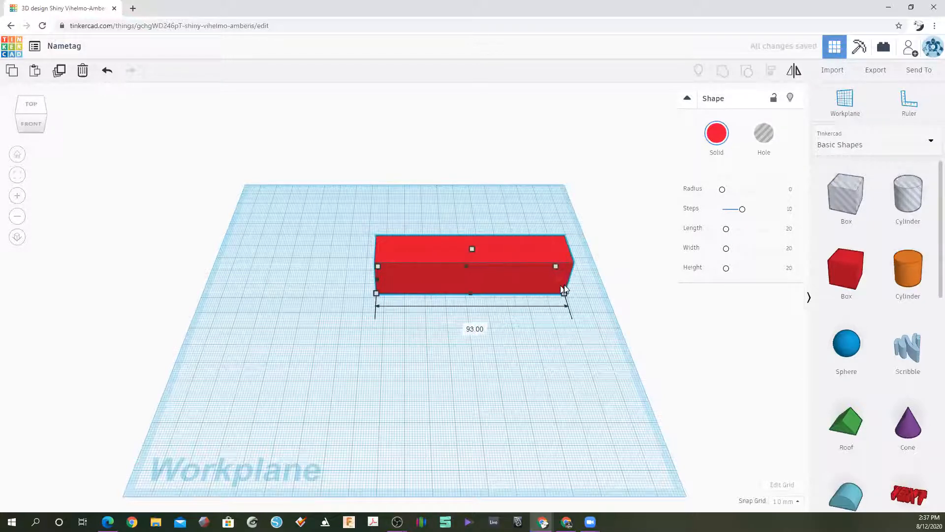
{"action": "left_click", "coordinate": [471, 330]}
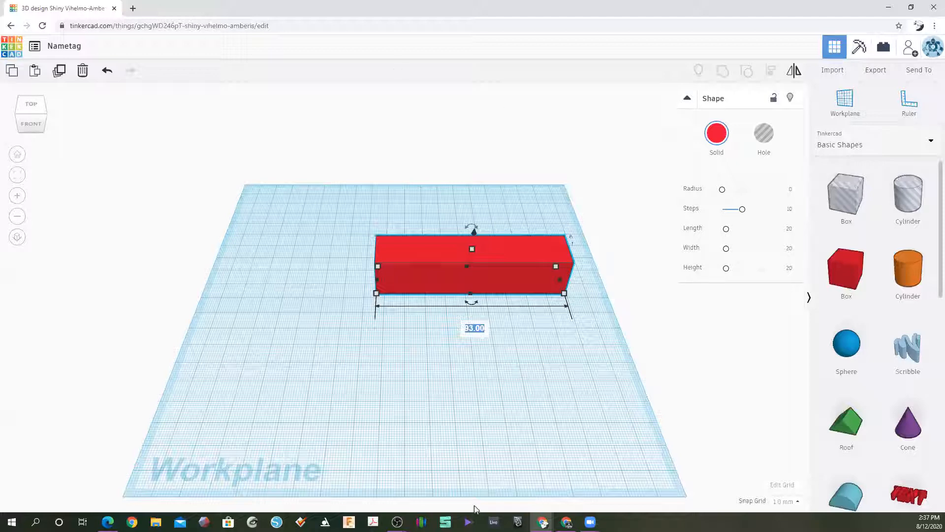
{"action": "type", "text": "60"}
{"action": "key", "text": "Return"}
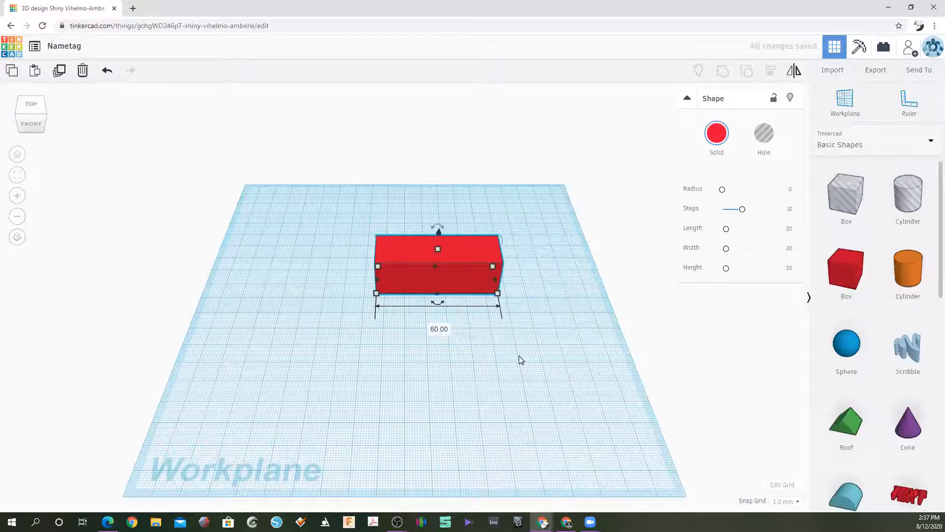
Set the red box's height to 4 mm to make a flat plate, and deselect it.
{"action": "scroll", "coordinate": [519, 356], "scroll_direction": "up", "scroll_amount": 5}
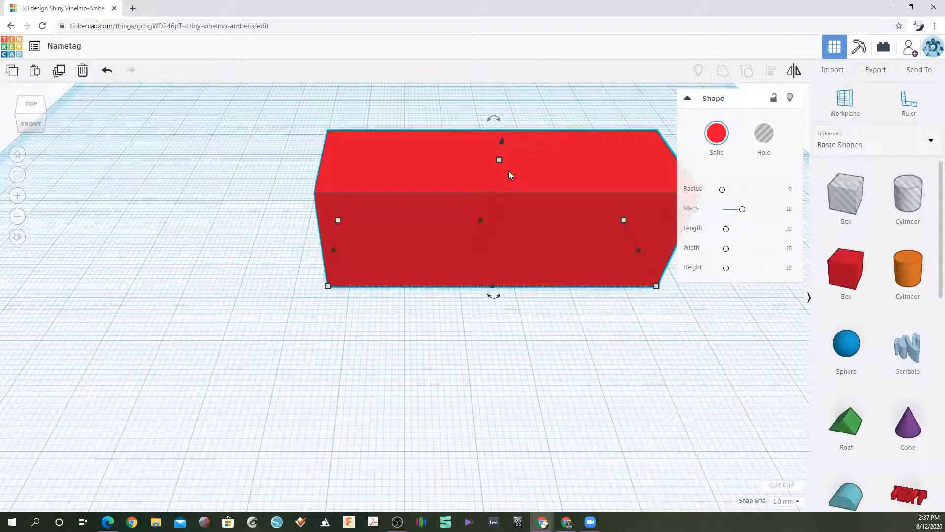
{"action": "mouse_move", "coordinate": [502, 163]}
{"action": "left_click", "coordinate": [541, 208]}
{"action": "type", "text": "4"}
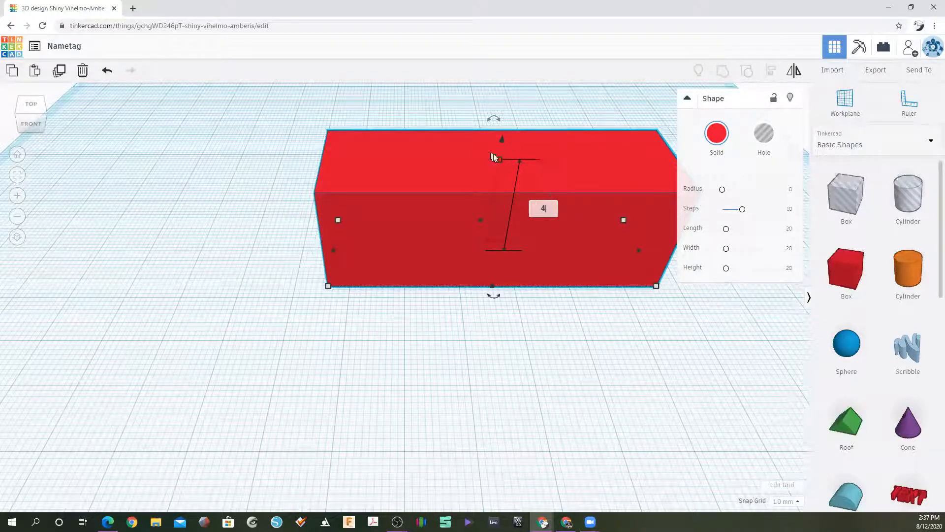
{"action": "key", "text": "Return"}
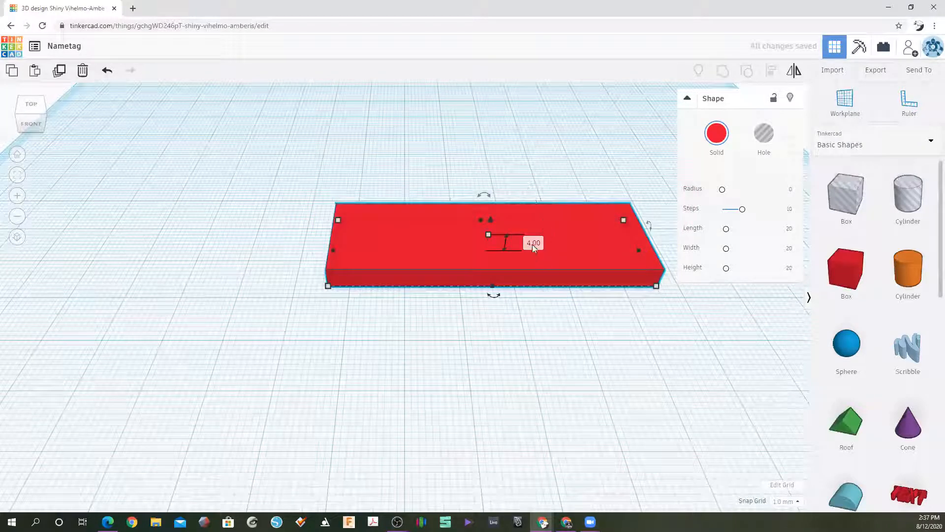
{"action": "left_click", "coordinate": [566, 303]}
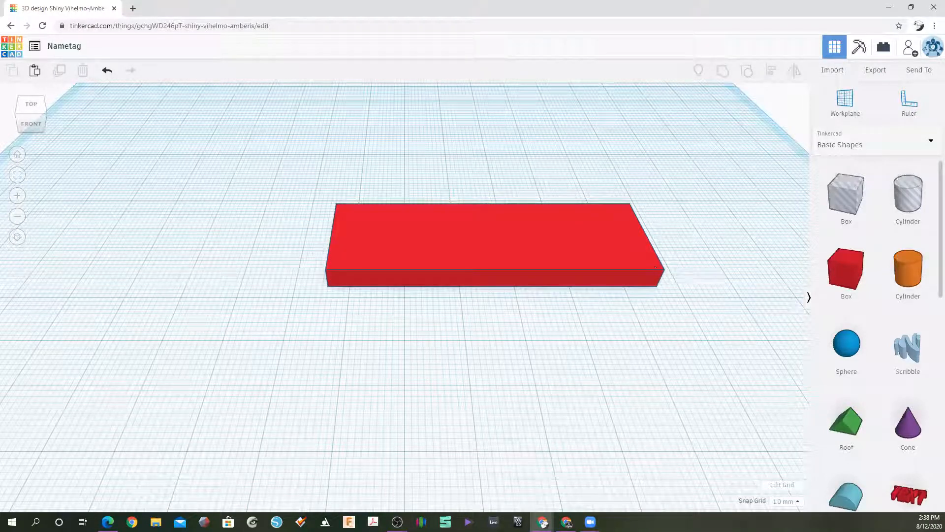
Add a solid orange cylinder behind the red plate and set its height to 4 mm.
{"action": "left_click_drag", "start_coordinate": [909, 270], "coordinate": [660, 164]}
{"action": "left_click", "coordinate": [380, 243]}
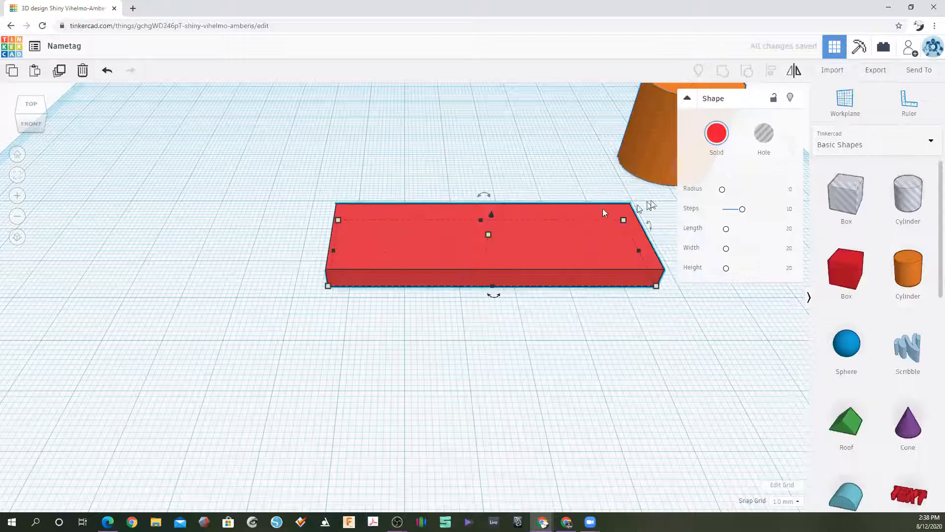
{"action": "mouse_move", "coordinate": [723, 192]}
{"action": "left_mouse_down"}
{"action": "mouse_move", "coordinate": [749, 194]}
{"action": "mouse_move", "coordinate": [721, 196]}
{"action": "left_mouse_up"}
{"action": "scroll", "coordinate": [463, 216], "scroll_direction": "down", "scroll_amount": 3}
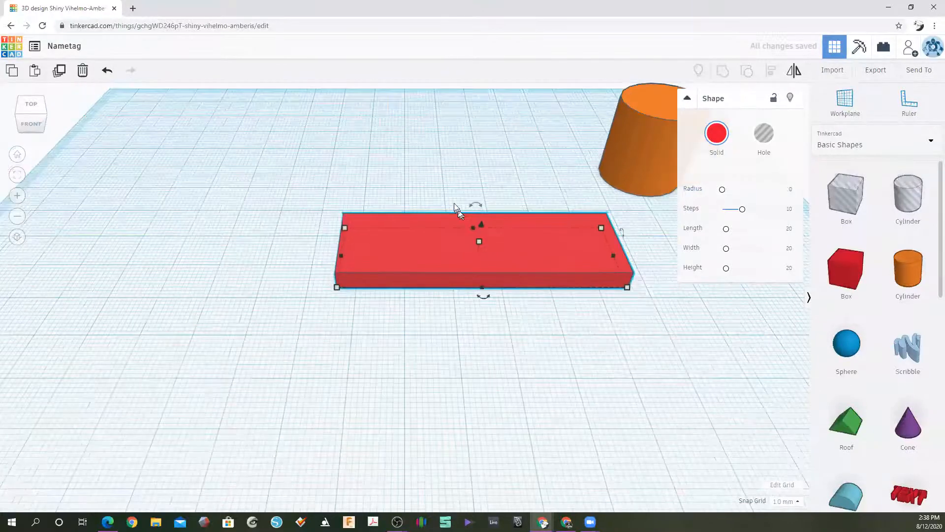
{"action": "left_click", "coordinate": [402, 152]}
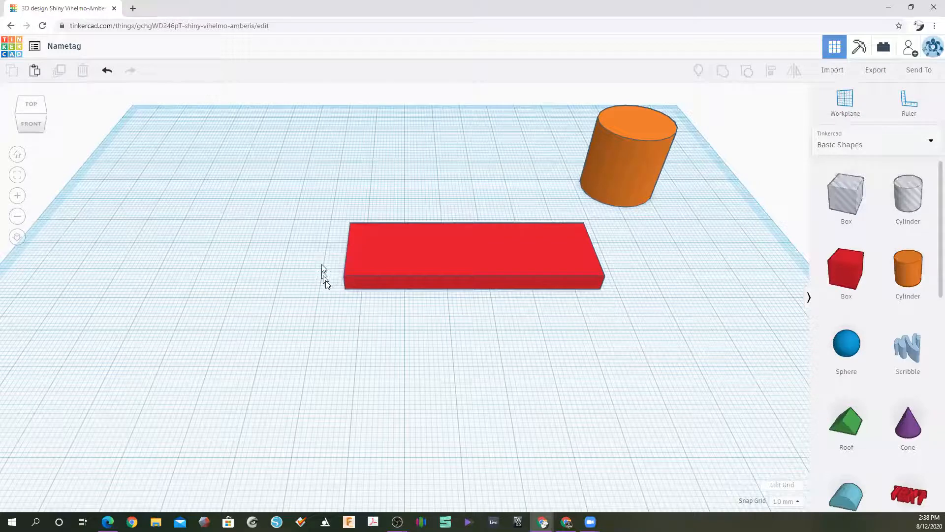
{"action": "left_click", "coordinate": [630, 144]}
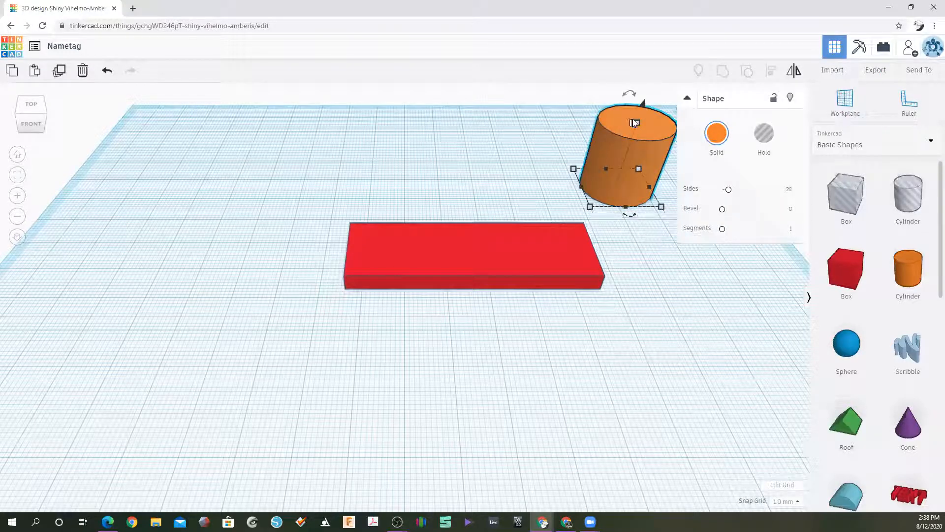
{"action": "left_click", "coordinate": [672, 156]}
{"action": "type", "text": "4"}
{"action": "key", "text": "Return"}
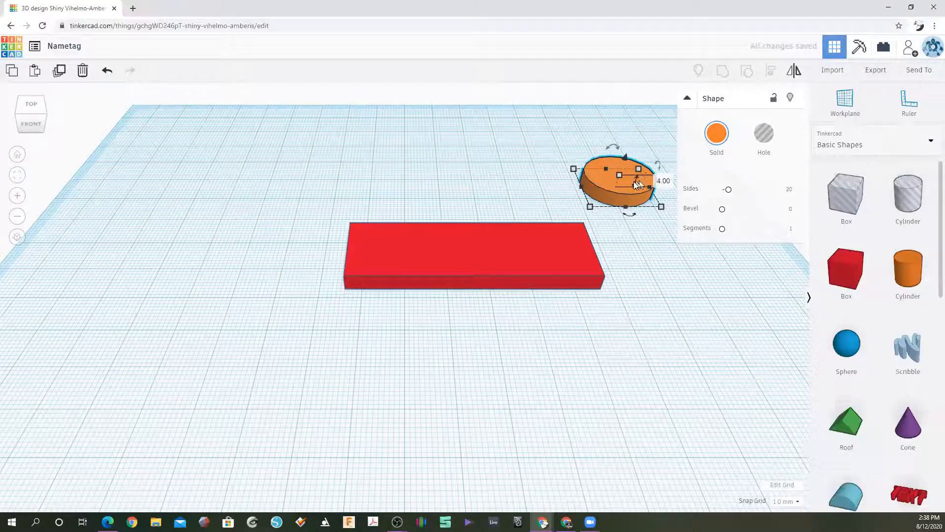
Move the orange disc onto the plate's left end so that half of it extends beyond the edge.
{"action": "left_click_drag", "start_coordinate": [604, 184], "coordinate": [216, 266]}
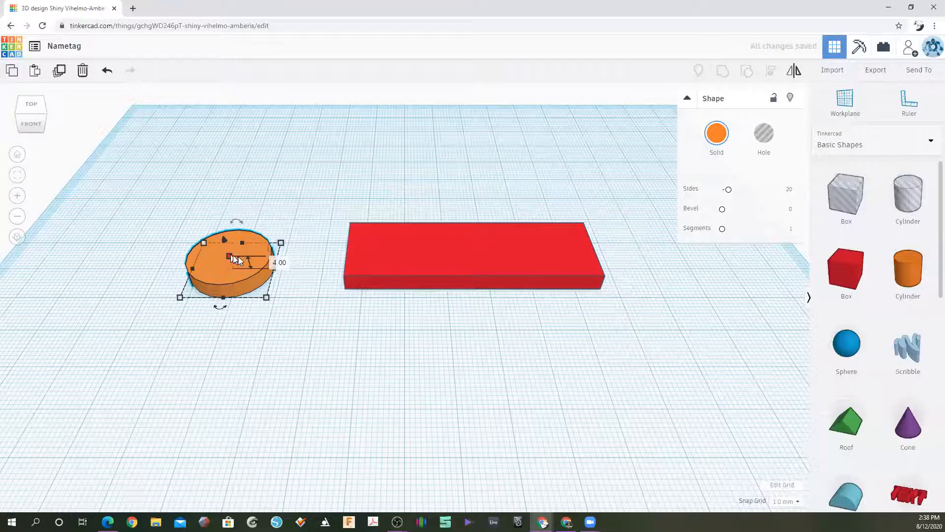
{"action": "left_click_drag", "start_coordinate": [220, 270], "coordinate": [339, 263]}
{"action": "right_click_drag", "start_coordinate": [365, 170], "coordinate": [358, 245]}
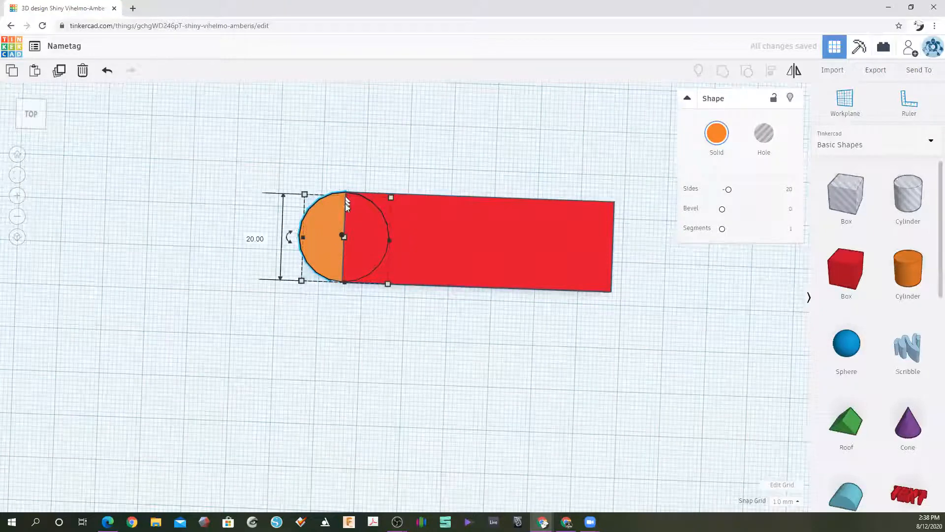
Duplicate the red plate and orange disc in place, and shift all the stacked shapes slightly across the workplane.
{"action": "left_click", "coordinate": [374, 153]}
{"action": "left_click_drag", "start_coordinate": [275, 190], "coordinate": [323, 287]}
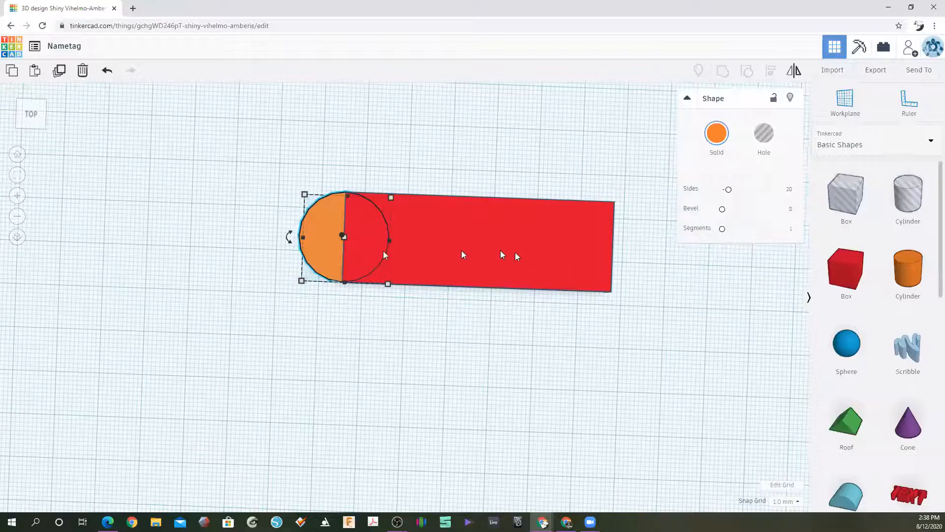
{"action": "left_click_drag", "start_coordinate": [303, 156], "coordinate": [465, 282]}
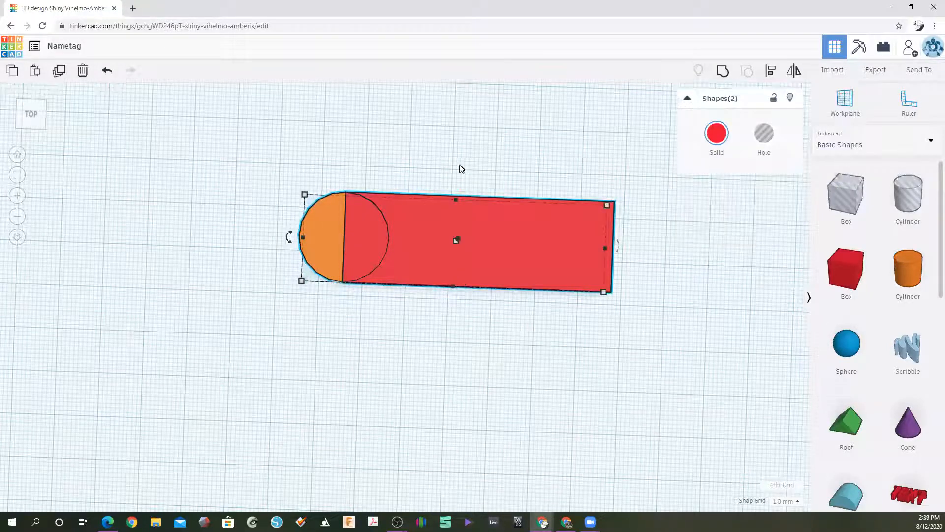
{"action": "key", "text": "ctrl+d"}
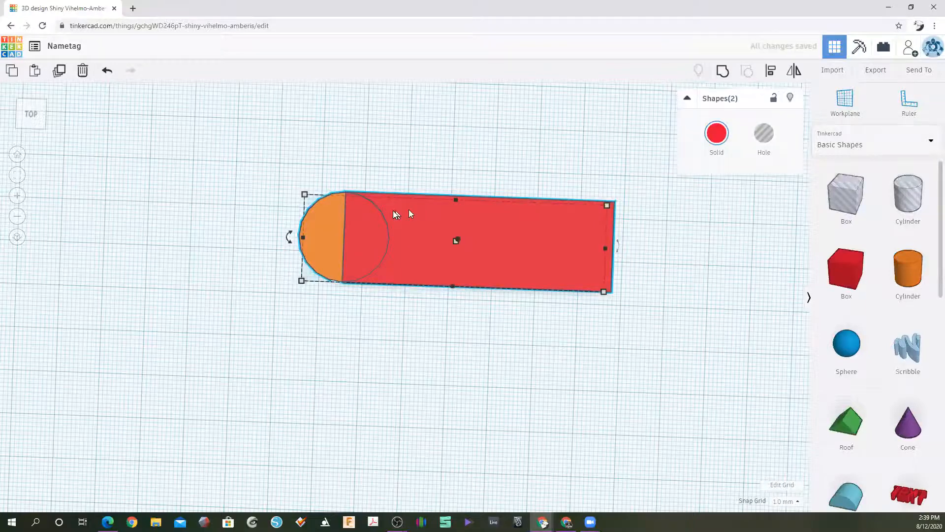
{"action": "left_click", "coordinate": [261, 232]}
{"action": "left_click_drag", "start_coordinate": [253, 166], "coordinate": [544, 327]}
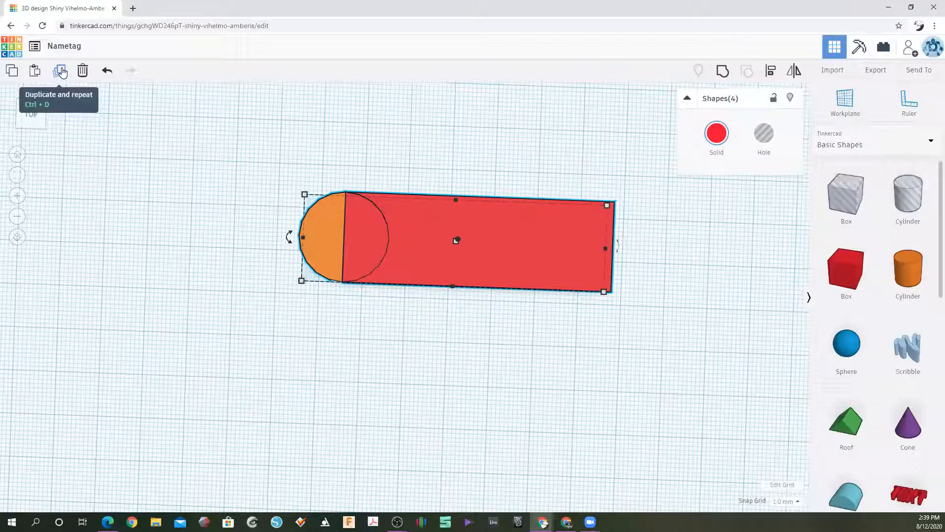
{"action": "left_click_drag", "start_coordinate": [402, 235], "coordinate": [412, 209]}
{"action": "key", "text": "Escape"}
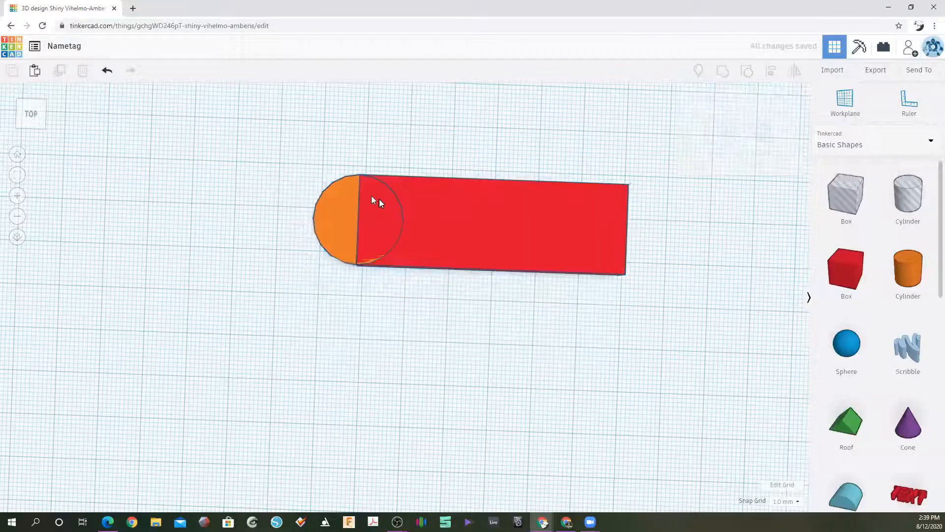
Move a copy of the plate and disc about 27 mm toward the front, clear of the original pair.
{"action": "left_click", "coordinate": [383, 202]}
{"action": "left_click", "coordinate": [330, 205], "text": "shift"}
{"action": "key", "text": "ctrl+d"}
{"action": "left_click_drag", "start_coordinate": [427, 205], "coordinate": [429, 323]}
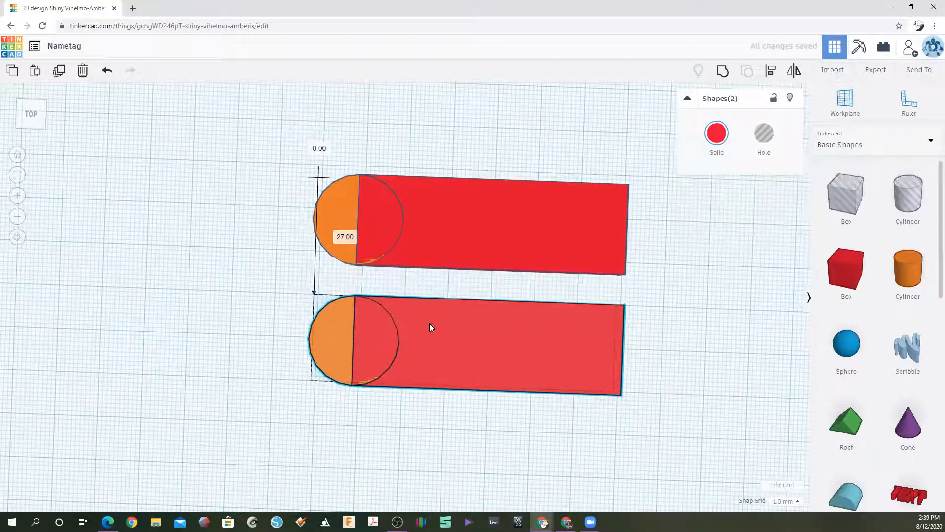
{"action": "left_click", "coordinate": [232, 174]}
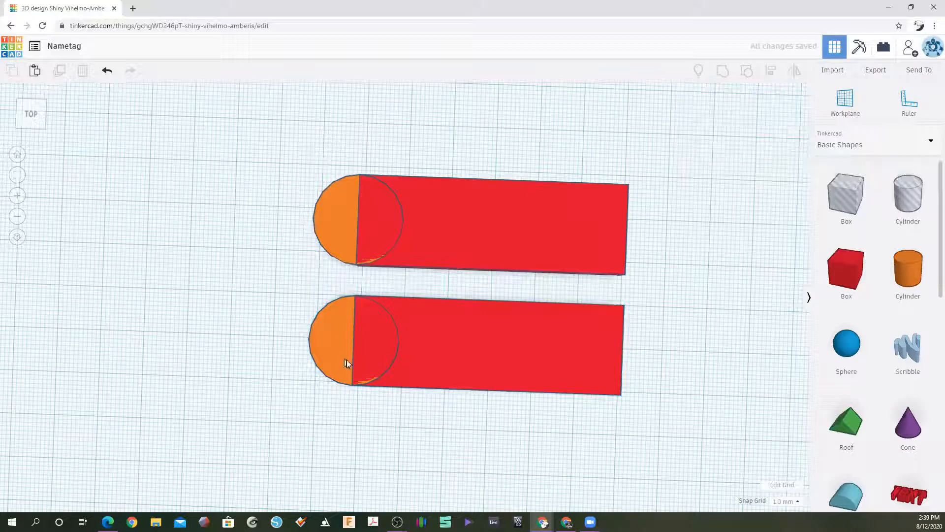
Group the rear plate and its disc into a single red shape with one rounded end.
{"action": "left_click_drag", "start_coordinate": [320, 160], "coordinate": [436, 249]}
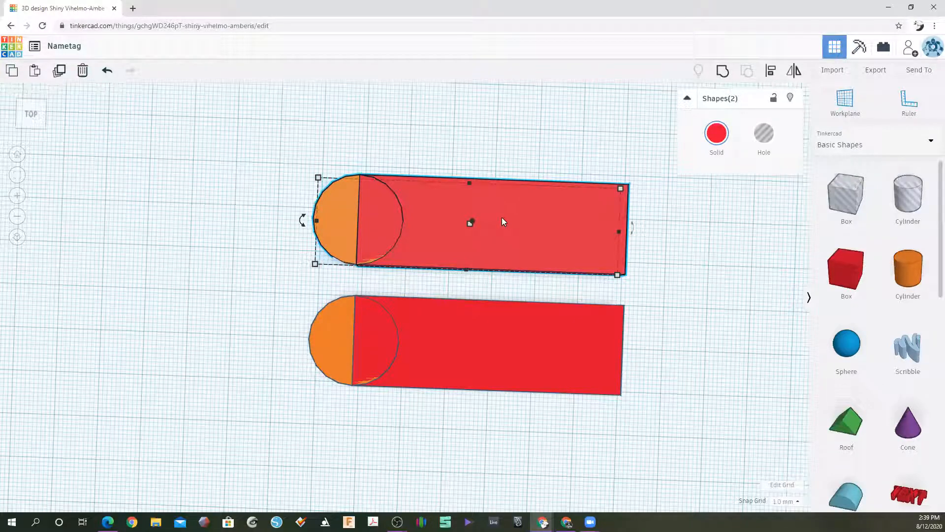
{"action": "right_click_drag", "start_coordinate": [309, 259], "coordinate": [331, 209]}
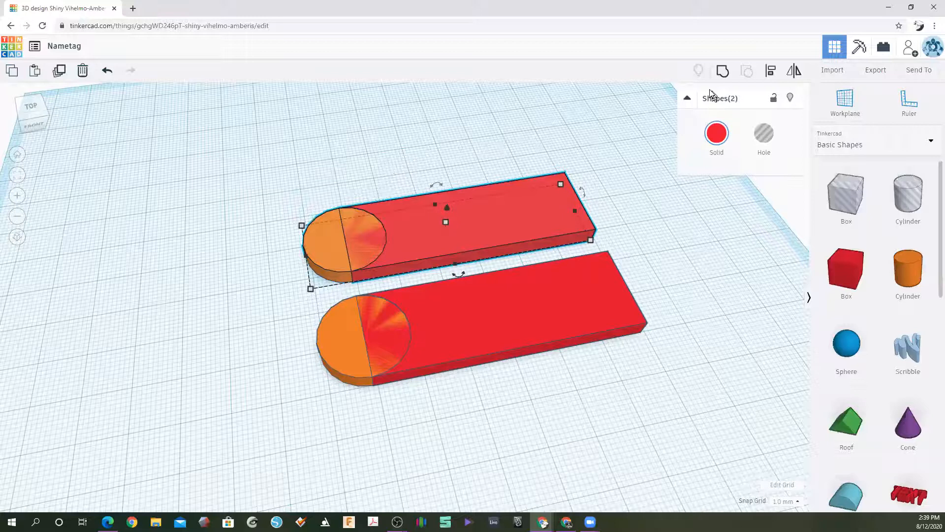
{"action": "key", "text": "ctrl+g"}
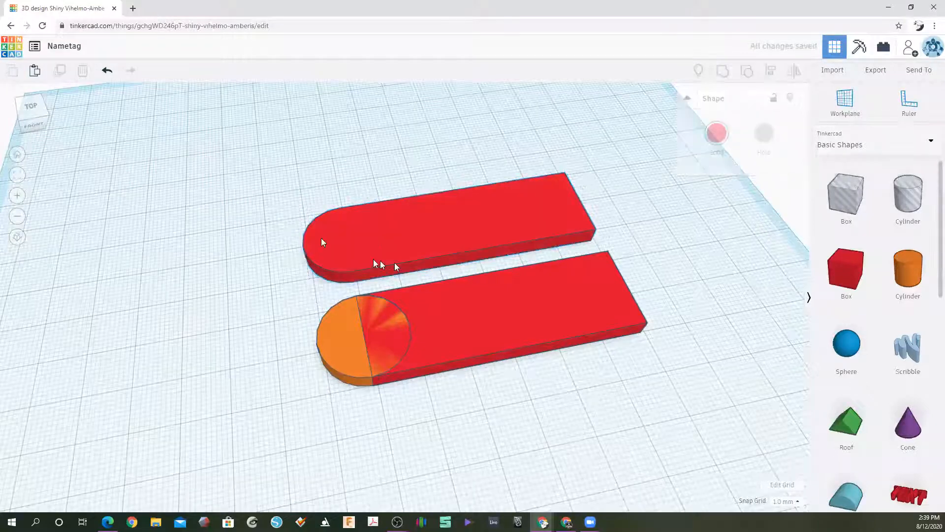
{"action": "left_click", "coordinate": [419, 254]}
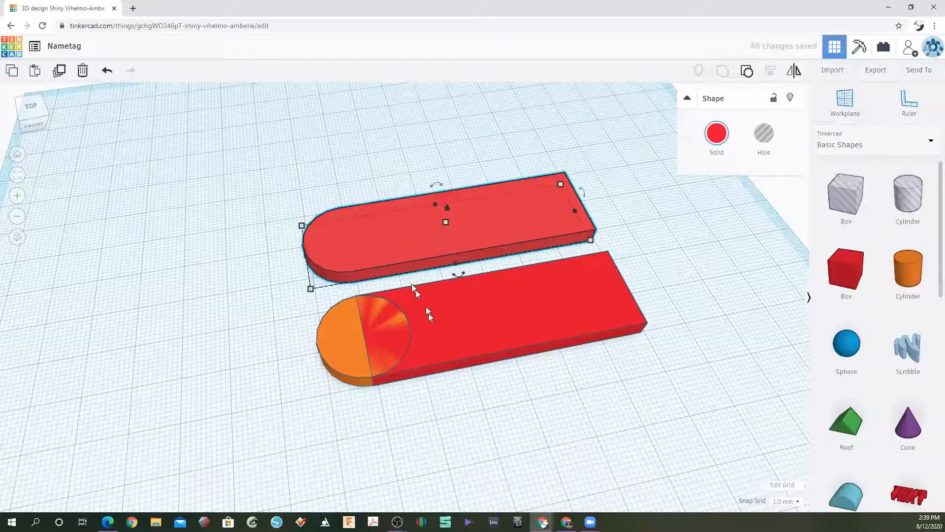
Duplicate the front plate's orange disc and move the copy about 59 mm onto the plate's square right end.
{"action": "right_click_drag", "start_coordinate": [572, 295], "coordinate": [512, 291]}
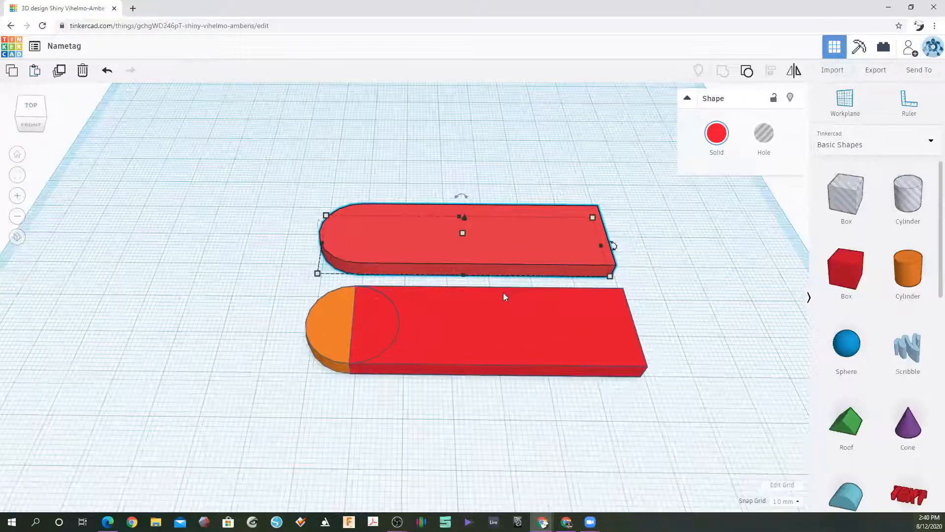
{"action": "left_click_drag", "start_coordinate": [285, 292], "coordinate": [332, 360]}
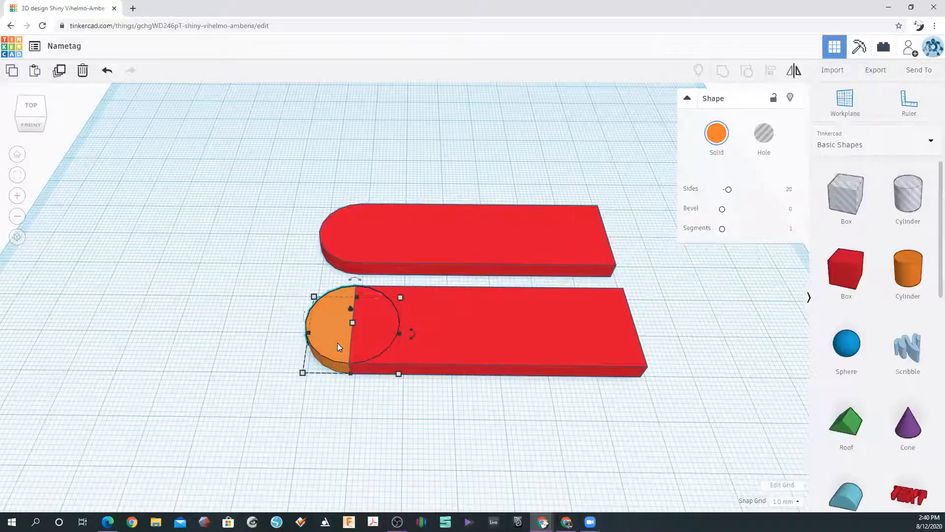
{"action": "key", "text": "ctrl+d"}
{"action": "left_click_drag", "start_coordinate": [328, 338], "coordinate": [619, 348]}
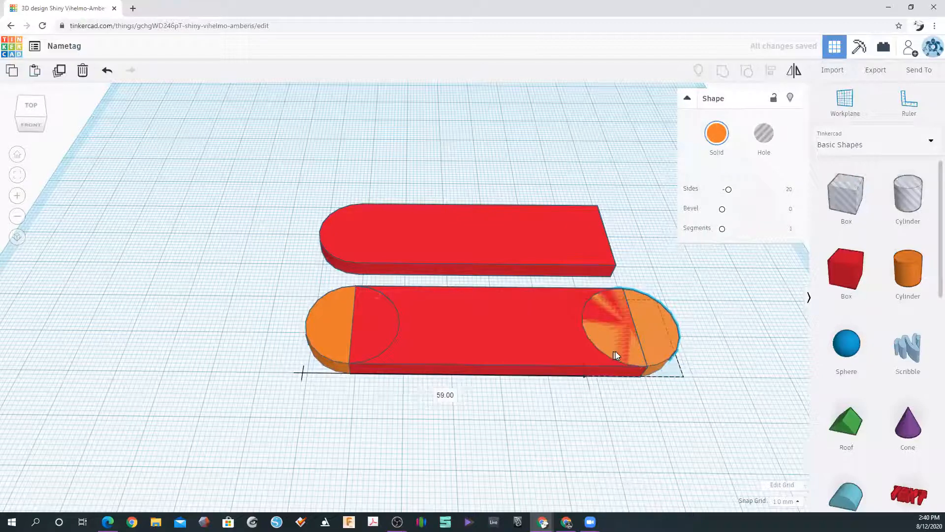
{"action": "right_click_drag", "start_coordinate": [553, 448], "coordinate": [563, 487]}
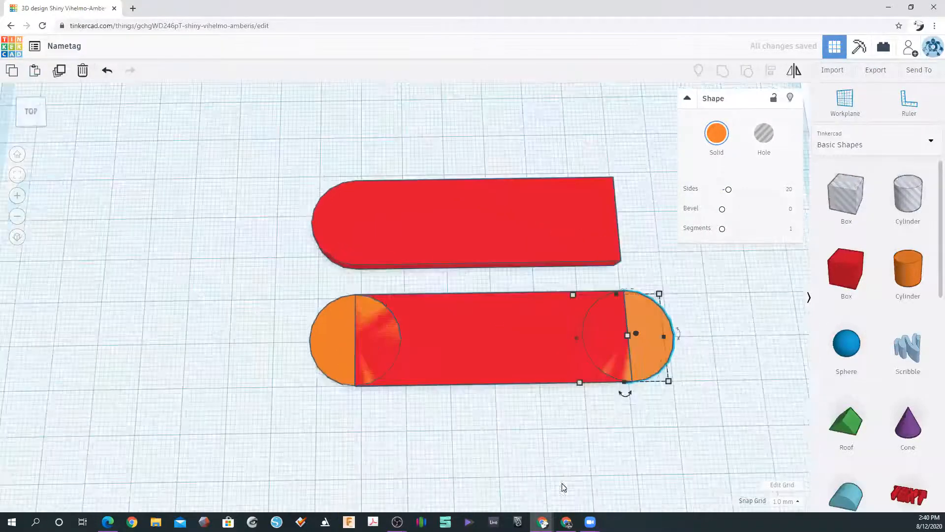
Nudge the orange disc at the front plate's right end off its place and back in small grid steps.
{"action": "left_click_drag", "start_coordinate": [265, 308], "coordinate": [797, 427]}
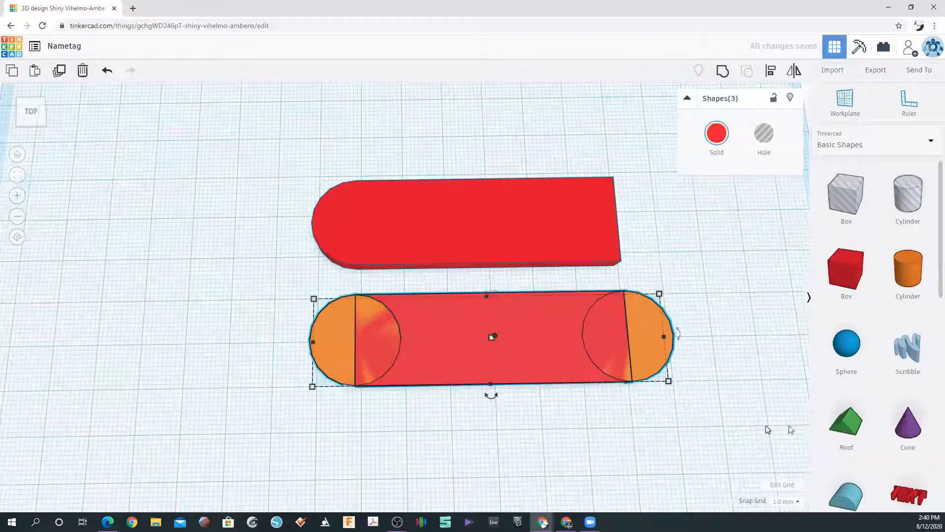
{"action": "left_click", "coordinate": [684, 395]}
{"action": "key", "text": "Left"}
{"action": "key", "text": "Right"}
{"action": "key", "text": "Left"}
{"action": "key", "text": "Right"}
{"action": "key", "text": "Left"}
{"action": "key", "text": "Right"}
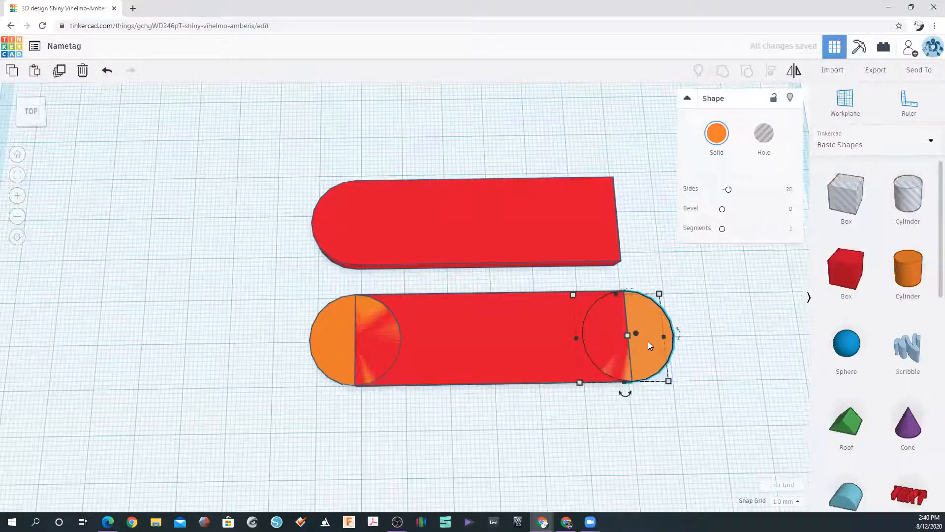
{"action": "key", "text": "Left"}
{"action": "key", "text": "Right"}
{"action": "key", "text": "Left"}
{"action": "key", "text": "Right"}
{"action": "left_click", "coordinate": [694, 390]}
{"action": "left_click", "coordinate": [640, 341]}
{"action": "key", "text": "Right"}
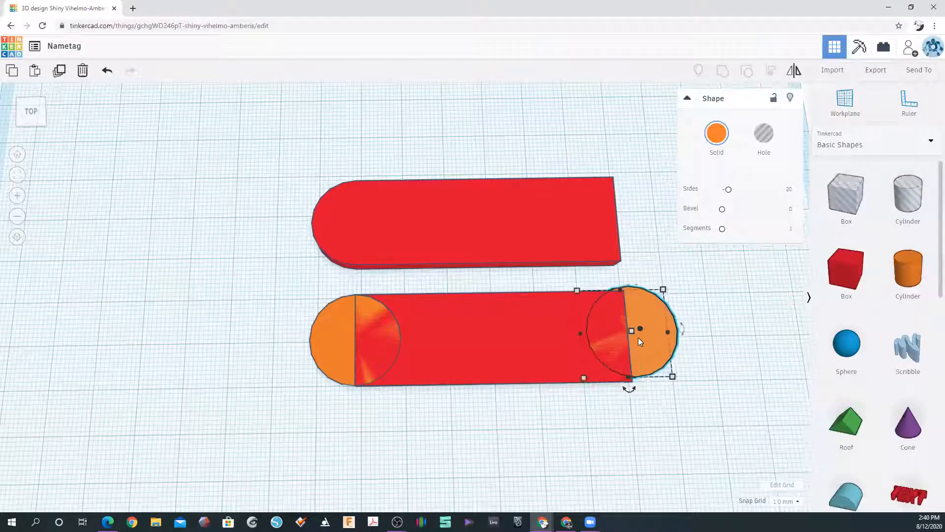
{"action": "key", "text": "Left"}
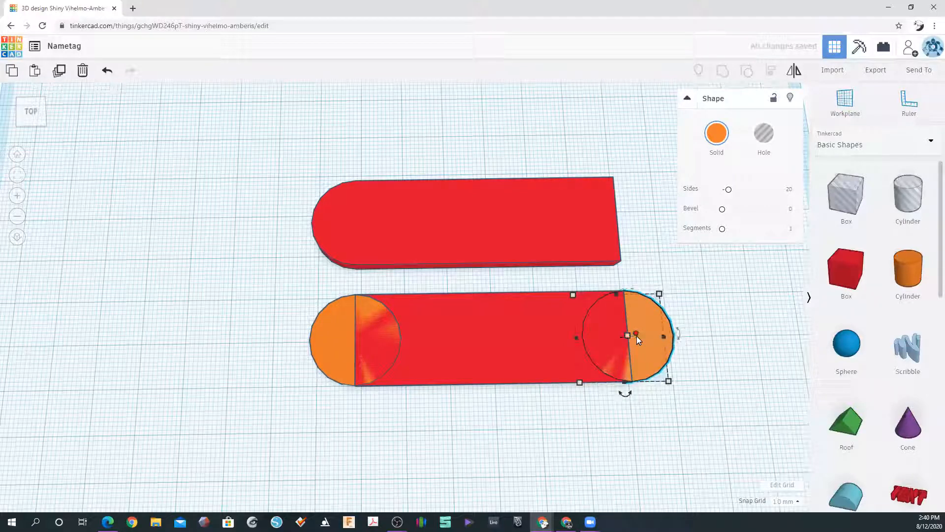
Look through the available snap grid sizes, from Off up to Brick, and keep 1.0 mm.
{"action": "left_click", "coordinate": [792, 503]}
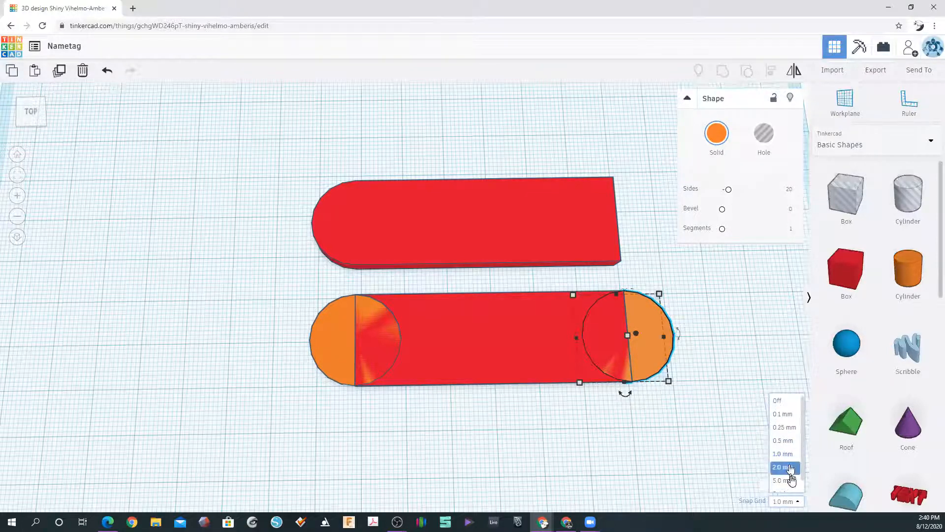
{"action": "scroll", "coordinate": [792, 468], "scroll_direction": "down", "scroll_amount": 1}
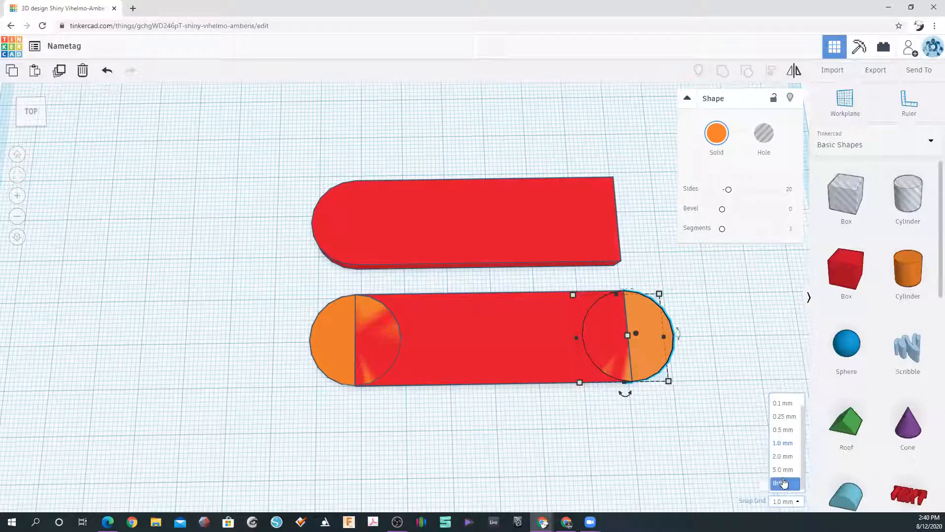
{"action": "scroll", "coordinate": [788, 414], "scroll_direction": "up", "scroll_amount": 1}
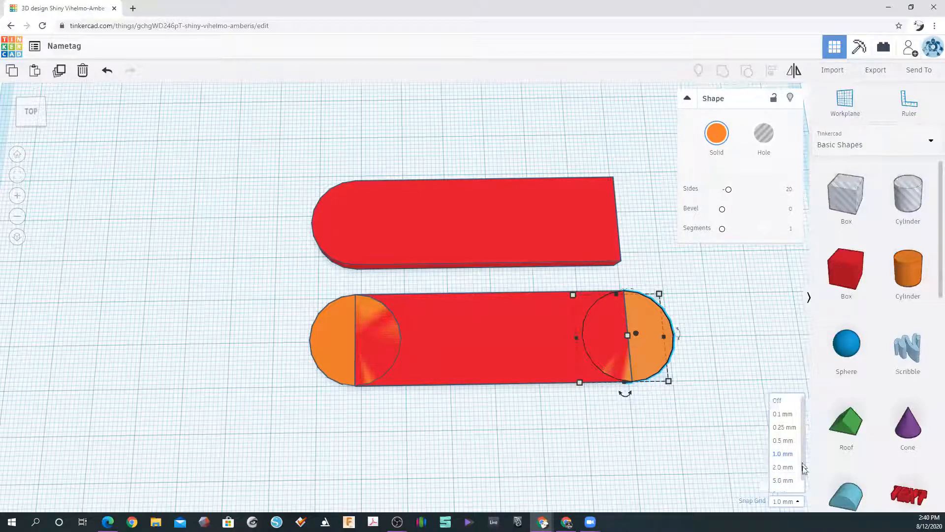
{"action": "scroll", "coordinate": [787, 468], "scroll_direction": "down", "scroll_amount": 1}
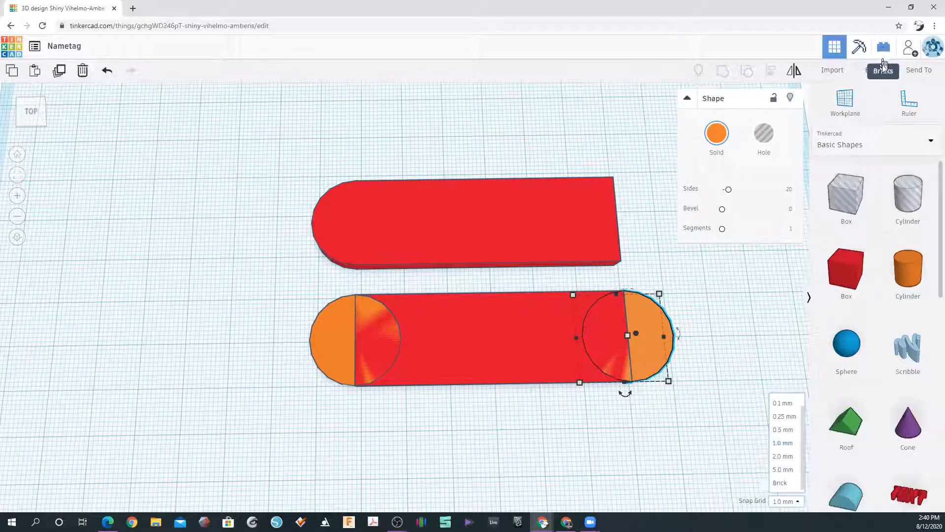
{"action": "scroll", "coordinate": [786, 422], "scroll_direction": "up", "scroll_amount": 1}
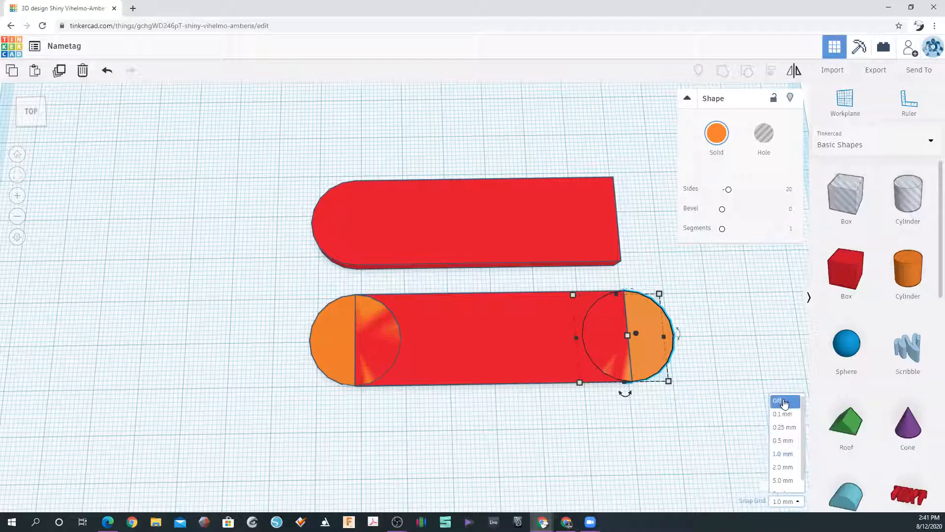
{"action": "left_click", "coordinate": [782, 454]}
{"action": "left_click", "coordinate": [741, 380]}
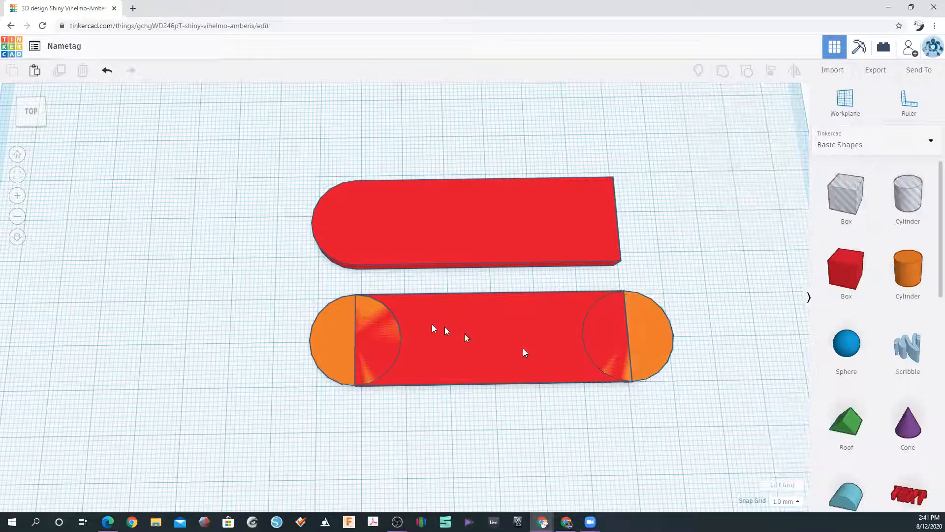
Group the front plate and its two end discs into a single red shape with both ends rounded.
{"action": "left_click_drag", "start_coordinate": [289, 297], "coordinate": [689, 389]}
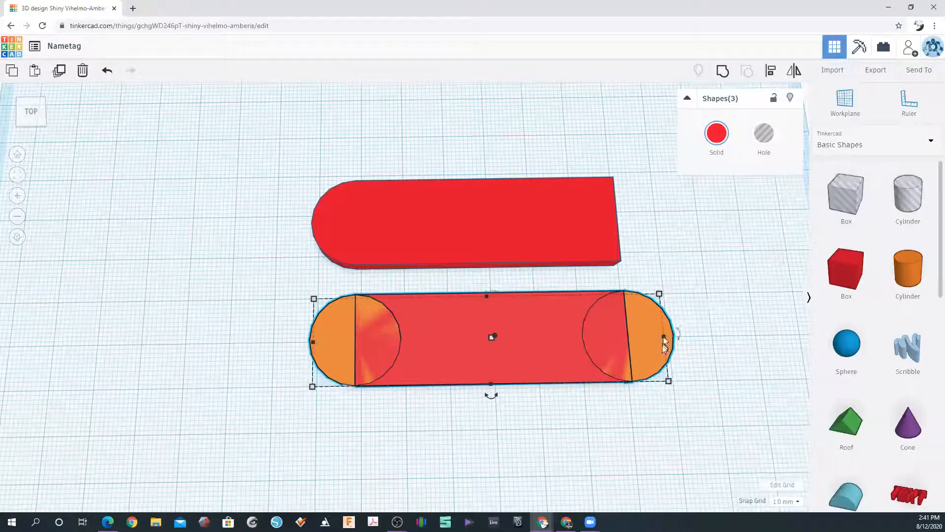
{"action": "left_click", "coordinate": [723, 71]}
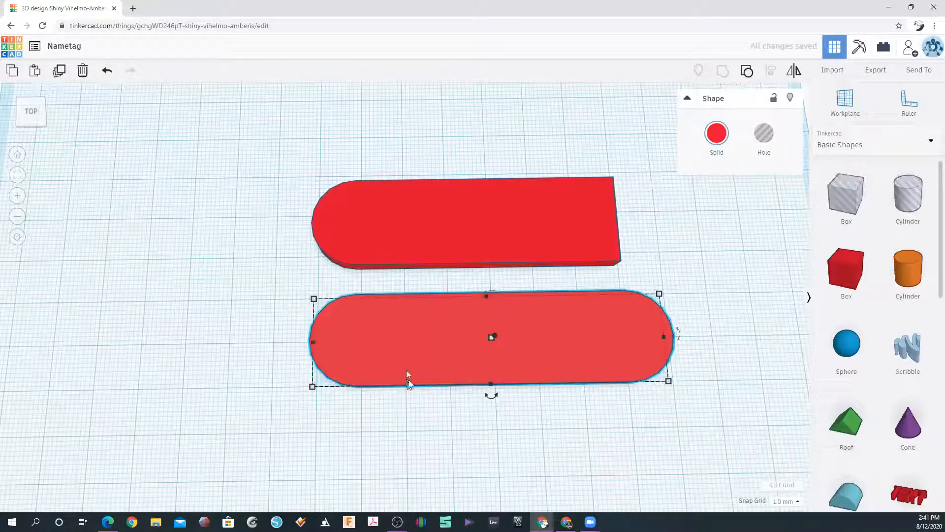
{"action": "right_click_drag", "start_coordinate": [551, 367], "coordinate": [563, 349]}
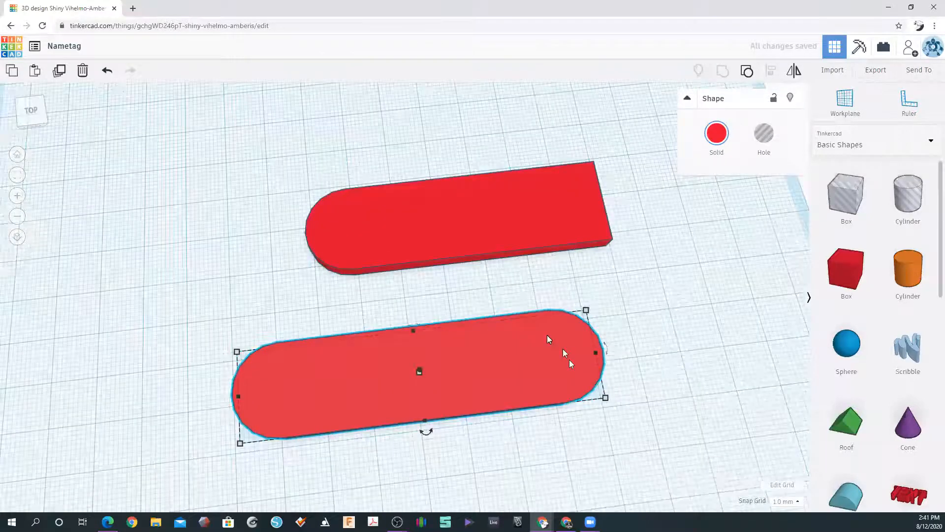
Place a cylinder hole on the workplane behind the rear plate and narrow it to an oval 9 mm wide.
{"action": "left_click", "coordinate": [362, 252]}
{"action": "left_click", "coordinate": [908, 194]}
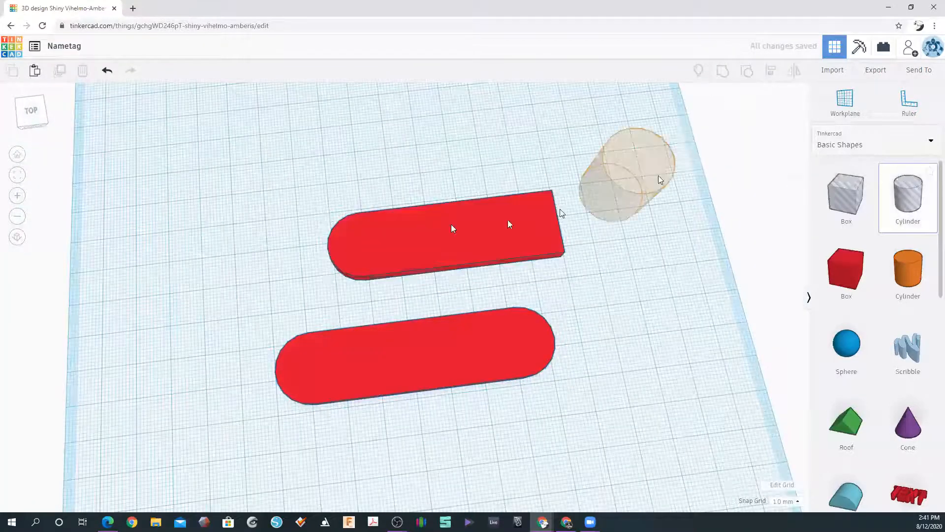
{"action": "left_click", "coordinate": [272, 160]}
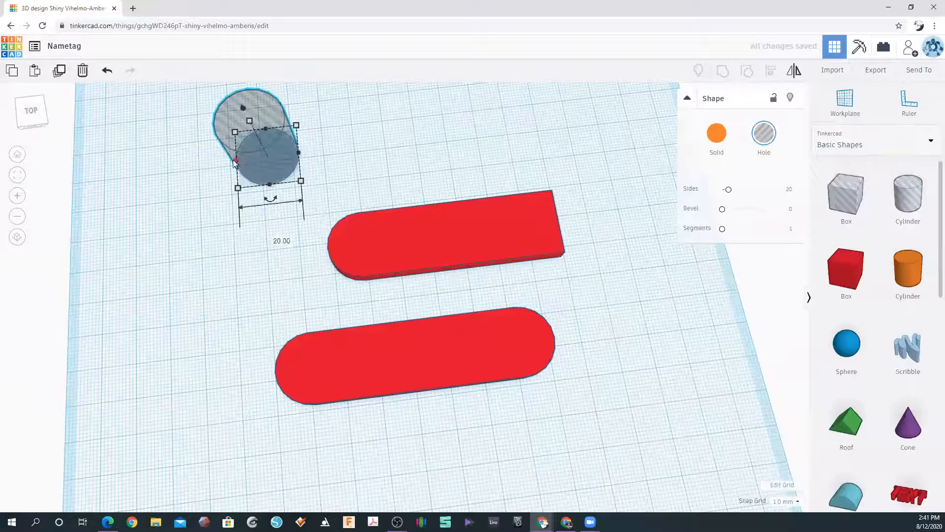
{"action": "left_click_drag", "start_coordinate": [252, 158], "coordinate": [271, 157]}
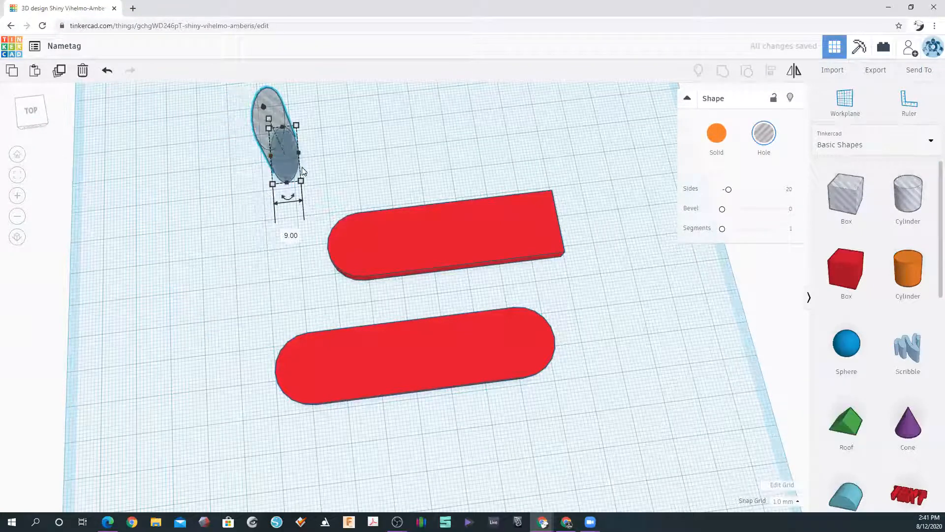
Shrink the oval hole to about 5.4 mm wide and position it inside the rear plate's rounded end.
{"action": "left_click_drag", "start_coordinate": [282, 156], "coordinate": [355, 260]}
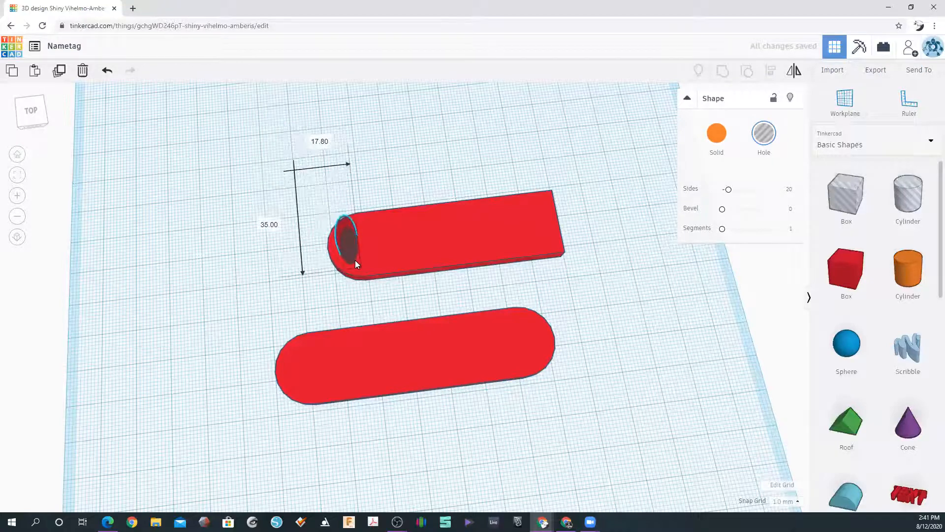
{"action": "left_click", "coordinate": [254, 222]}
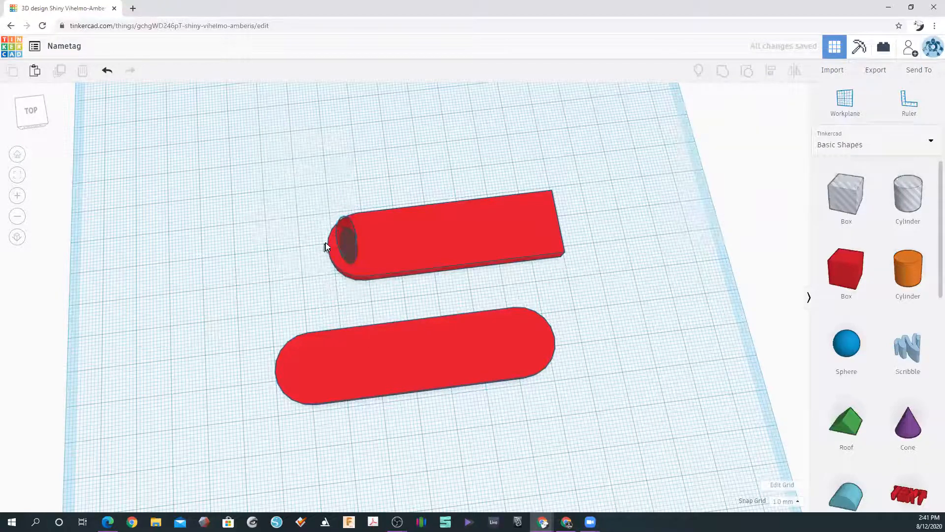
{"action": "scroll", "coordinate": [328, 244], "scroll_direction": "up", "scroll_amount": 3}
{"action": "left_click", "coordinate": [345, 230]}
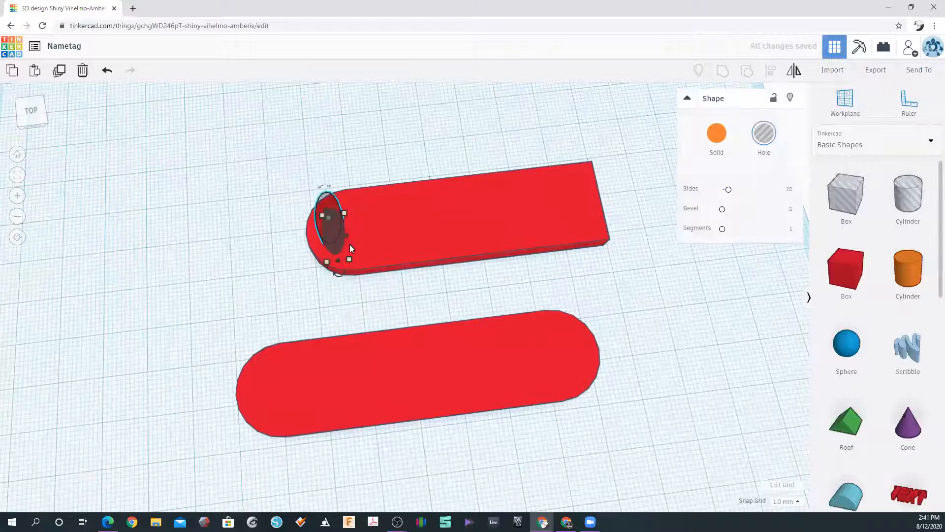
{"action": "mouse_move", "coordinate": [349, 239]}
{"action": "left_mouse_down"}
{"action": "mouse_move", "coordinate": [369, 237]}
{"action": "mouse_move", "coordinate": [350, 247]}
{"action": "left_mouse_up"}
{"action": "left_click", "coordinate": [339, 235]}
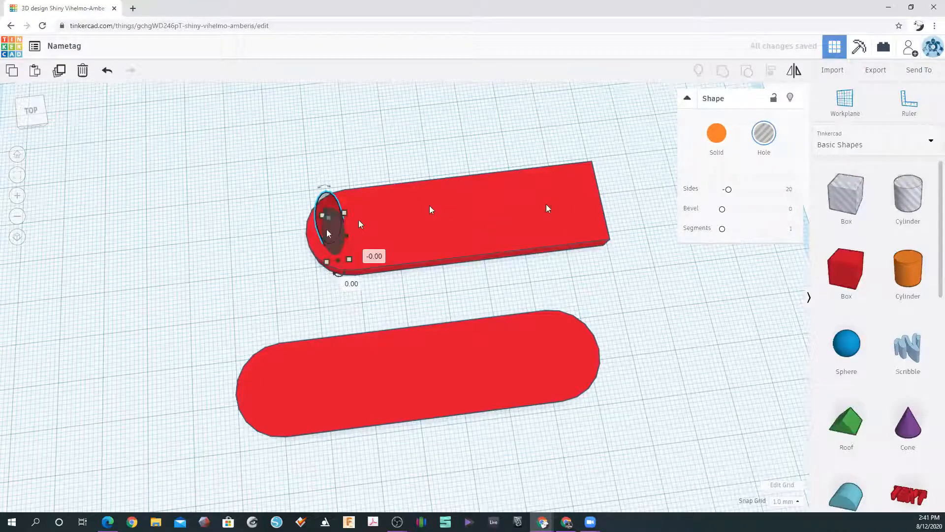
{"action": "left_click", "coordinate": [199, 295]}
Try a copy of the oval hole, widened to 8.4 mm, on the front plate's left end and remove it.
{"action": "left_click", "coordinate": [333, 231]}
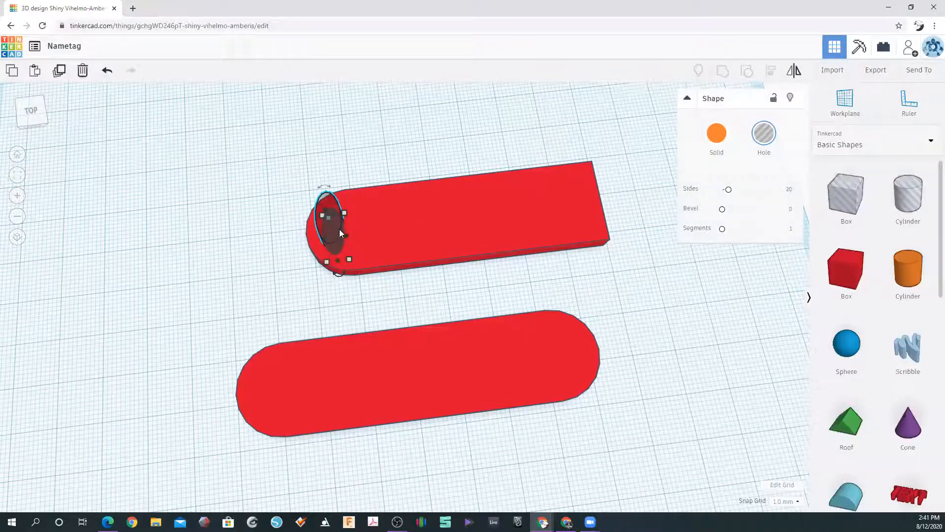
{"action": "left_click_drag", "start_coordinate": [337, 234], "coordinate": [263, 409]}
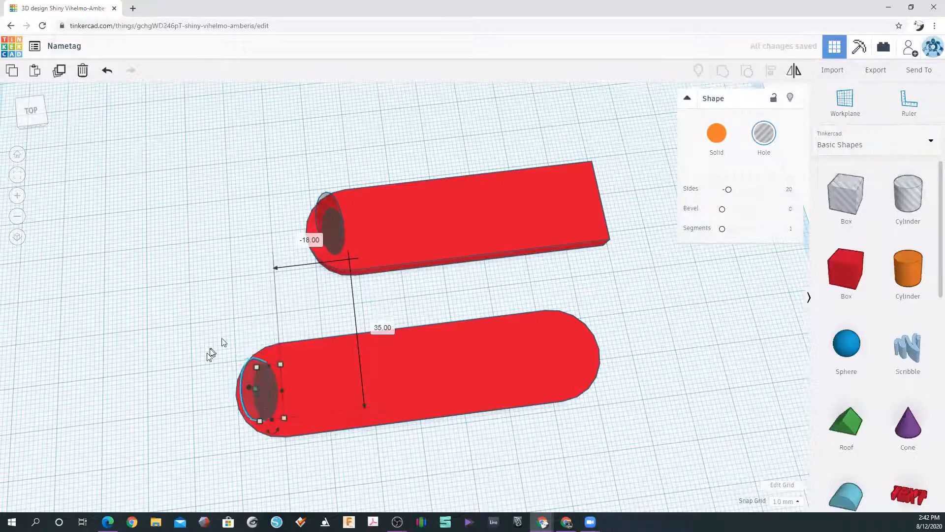
{"action": "right_click_drag", "start_coordinate": [201, 347], "coordinate": [244, 365]}
{"action": "mouse_move", "coordinate": [288, 396]}
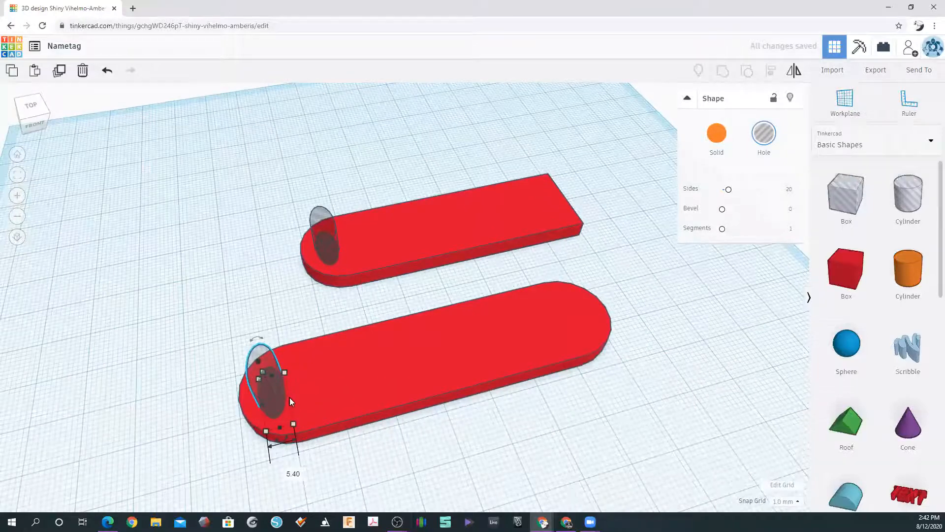
{"action": "left_click_drag", "start_coordinate": [291, 400], "coordinate": [306, 398]}
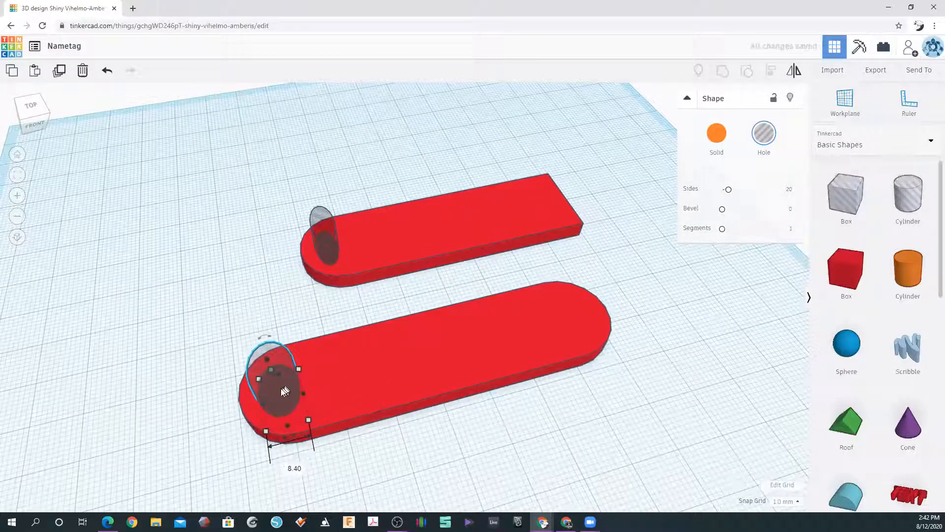
{"action": "key", "text": "Delete"}
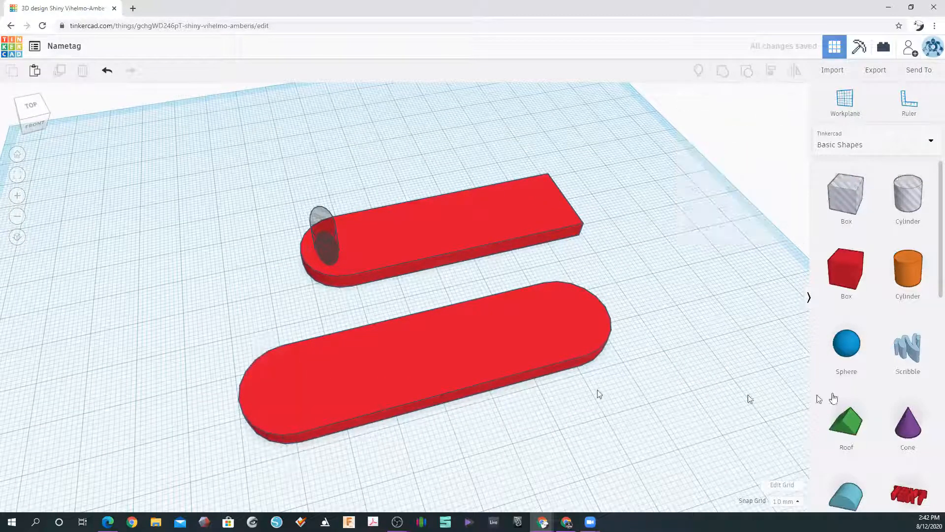
Add a yellow five-pointed star to the front plate's left end and shrink it to fit inside the rounding.
{"action": "scroll", "coordinate": [879, 406], "scroll_direction": "down", "scroll_amount": 2}
{"action": "scroll", "coordinate": [878, 406], "scroll_direction": "down", "scroll_amount": 9}
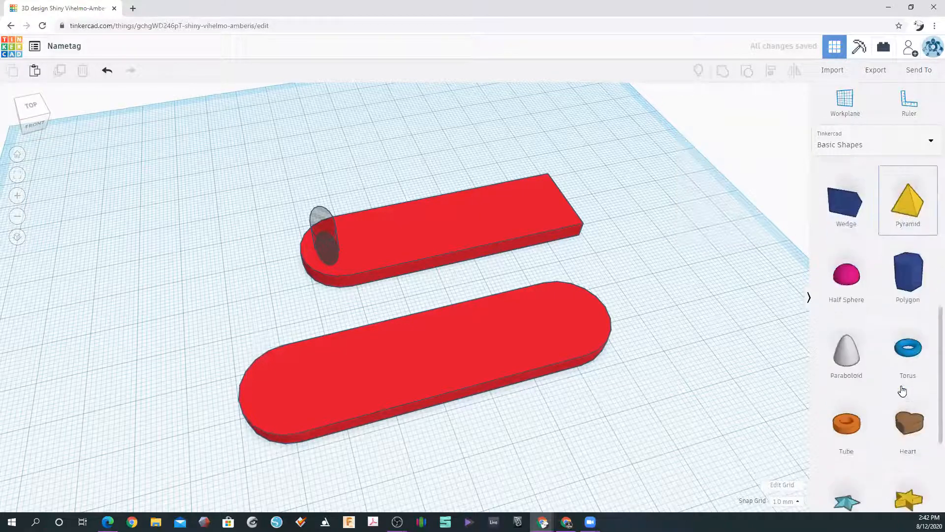
{"action": "left_click_drag", "start_coordinate": [918, 308], "coordinate": [230, 386]}
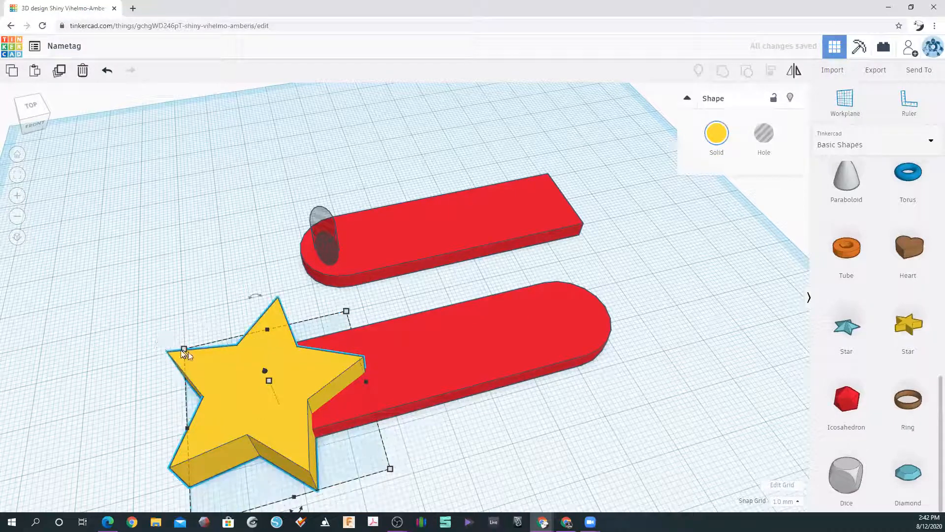
{"action": "left_click_drag", "start_coordinate": [184, 351], "coordinate": [301, 398]}
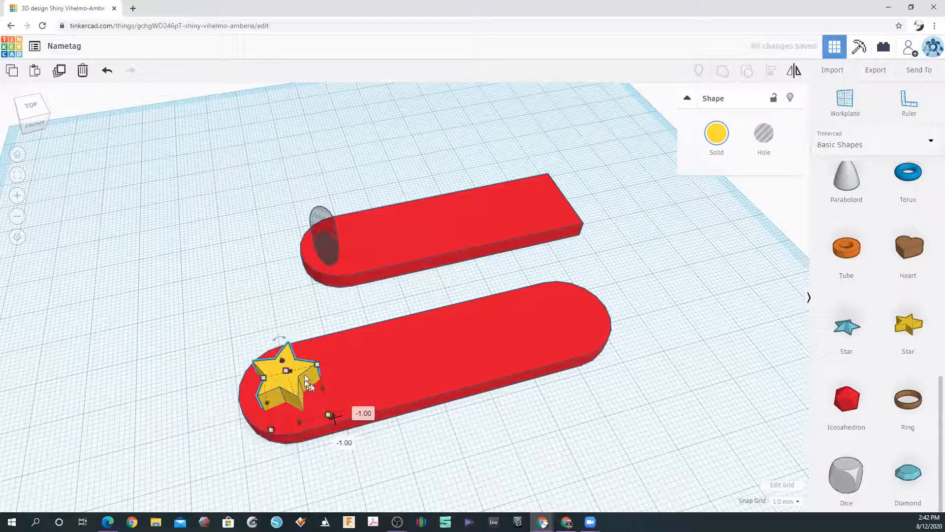
Turn the star into a hole and scale it proportionally to about 11.5 by 12 mm within the rounded left end.
{"action": "left_click", "coordinate": [758, 148]}
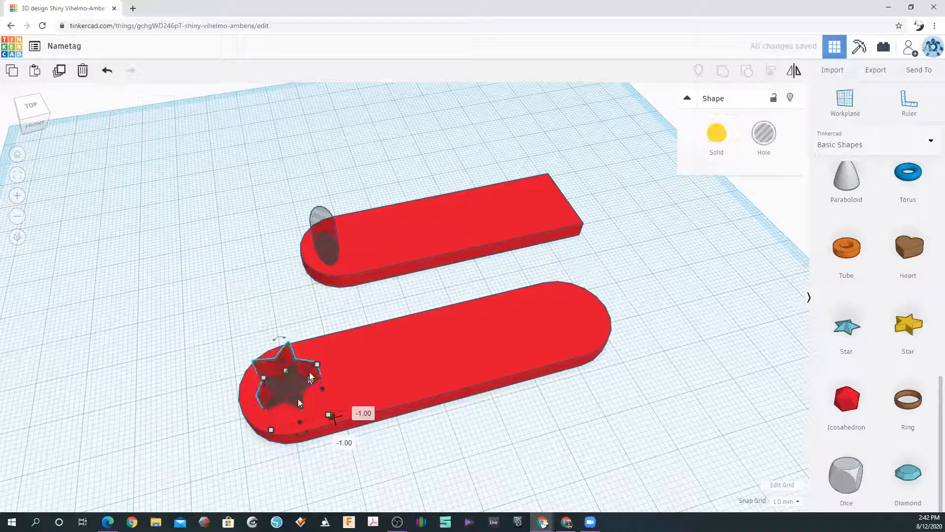
{"action": "left_click_drag", "start_coordinate": [327, 415], "coordinate": [292, 393], "text": "shift"}
{"action": "right_click_drag", "start_coordinate": [166, 288], "coordinate": [179, 338]}
{"action": "mouse_move", "coordinate": [327, 392]}
{"action": "left_mouse_down", "text": "shift"}
{"action": "mouse_move", "coordinate": [333, 374]}
{"action": "mouse_move", "coordinate": [326, 383]}
{"action": "left_mouse_up", "text": "shift"}
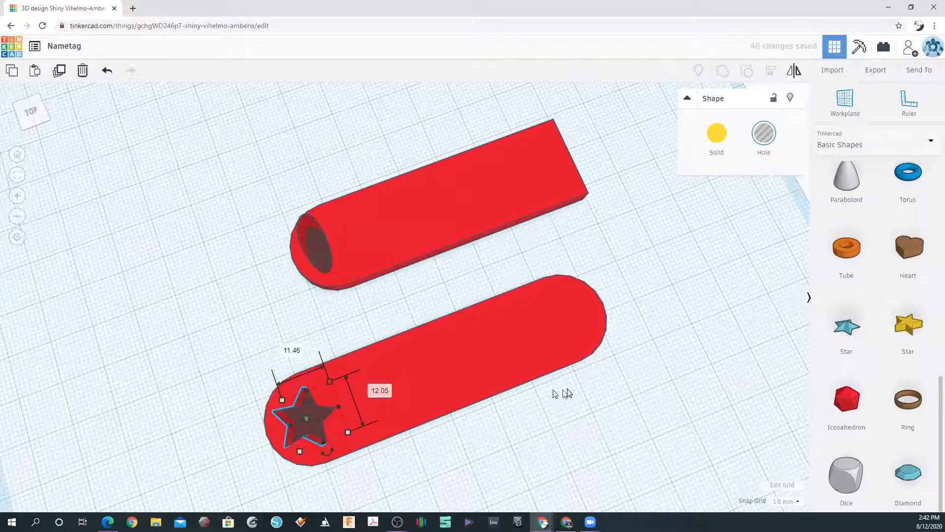
{"action": "left_click", "coordinate": [676, 389]}
{"action": "right_click_drag", "start_coordinate": [675, 389], "coordinate": [591, 269]}
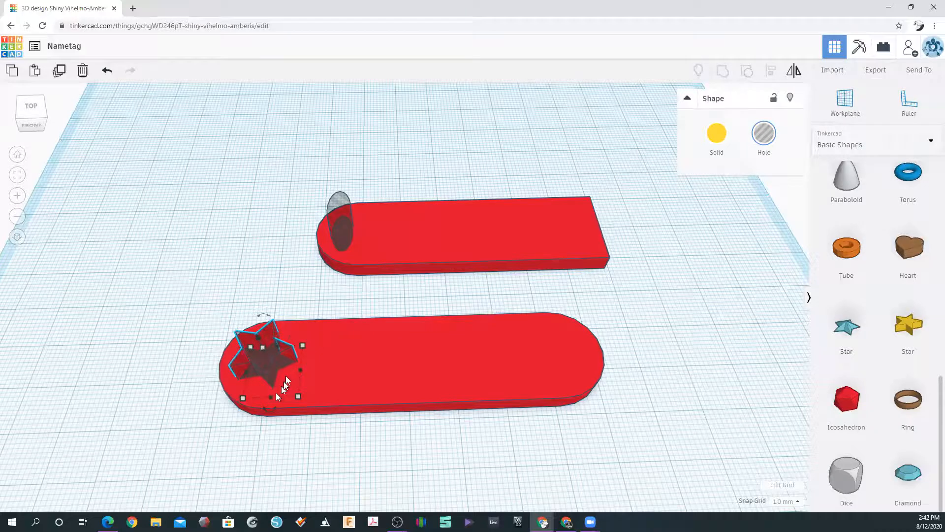
Group the rear plate with its oval hole and the front plate with its star hole to cut both openings.
{"action": "left_click_drag", "start_coordinate": [282, 172], "coordinate": [389, 266]}
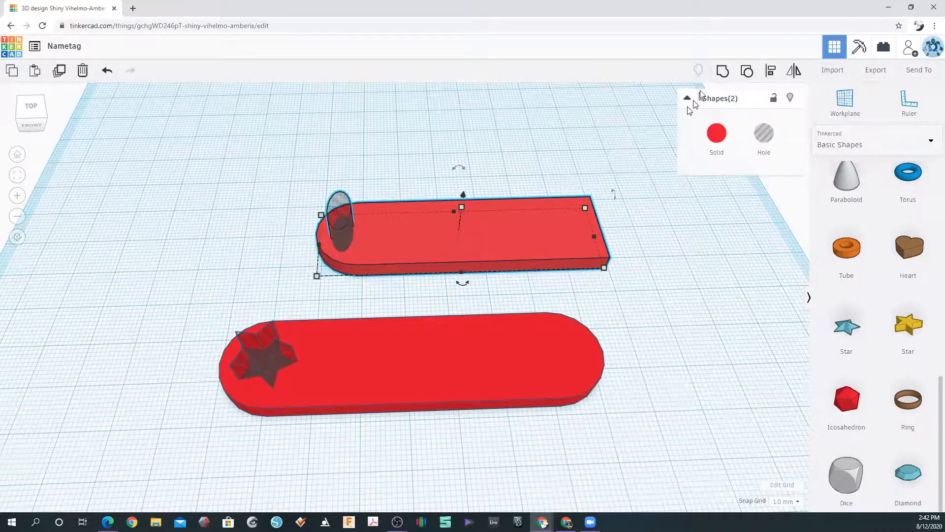
{"action": "left_click", "coordinate": [719, 76]}
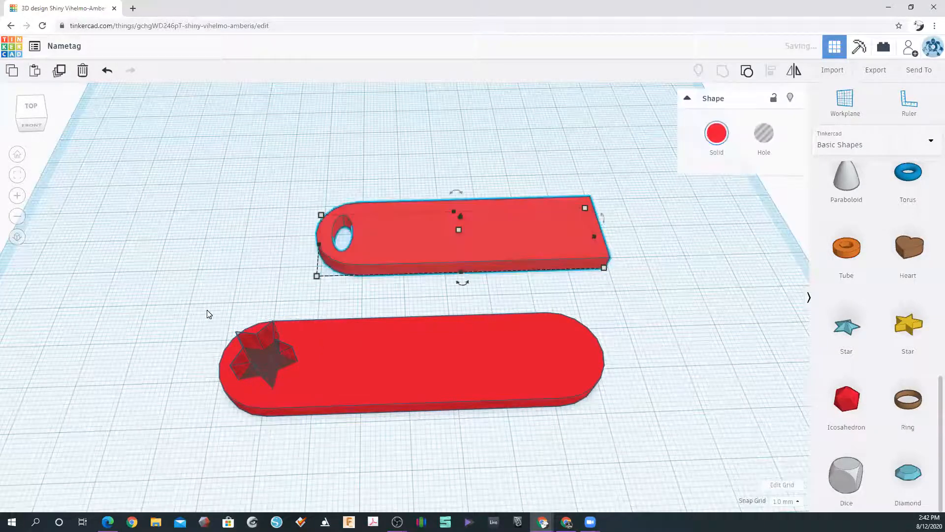
{"action": "left_click_drag", "start_coordinate": [207, 313], "coordinate": [298, 363]}
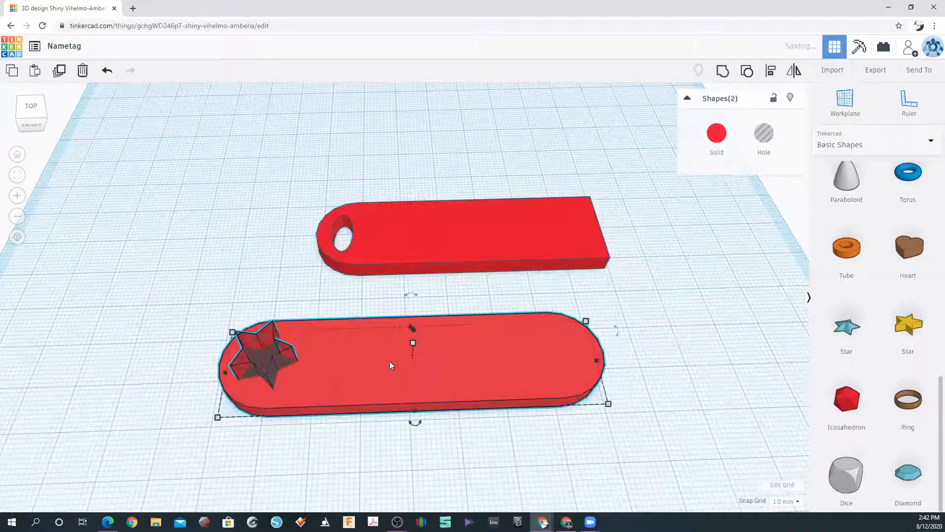
{"action": "left_click", "coordinate": [723, 72]}
{"action": "right_click_drag", "start_coordinate": [316, 182], "coordinate": [369, 274]}
{"action": "right_click_drag", "start_coordinate": [658, 313], "coordinate": [622, 323]}
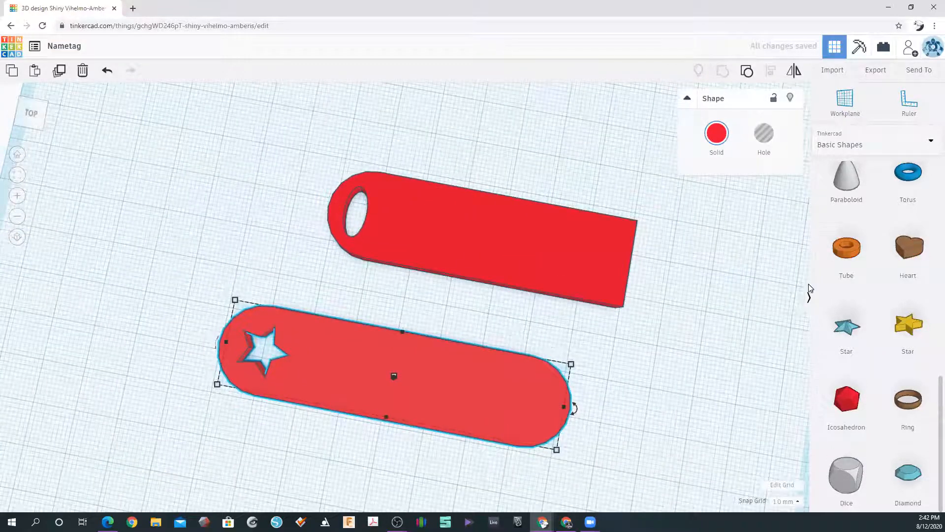
Add a Text shape from the Basic Shapes behind the rear plate with the oval hole.
{"action": "scroll", "coordinate": [886, 332], "scroll_direction": "up", "scroll_amount": 7}
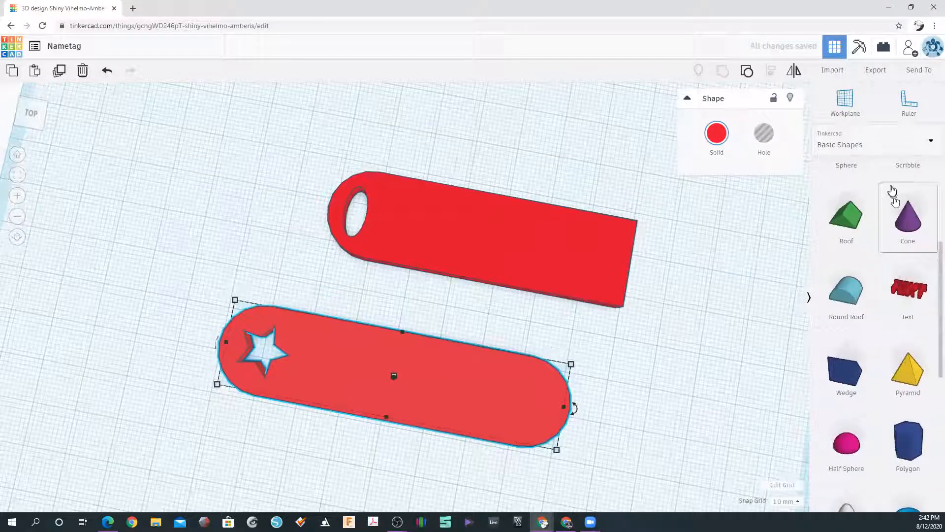
{"action": "left_click", "coordinate": [859, 139]}
{"action": "left_click", "coordinate": [855, 185]}
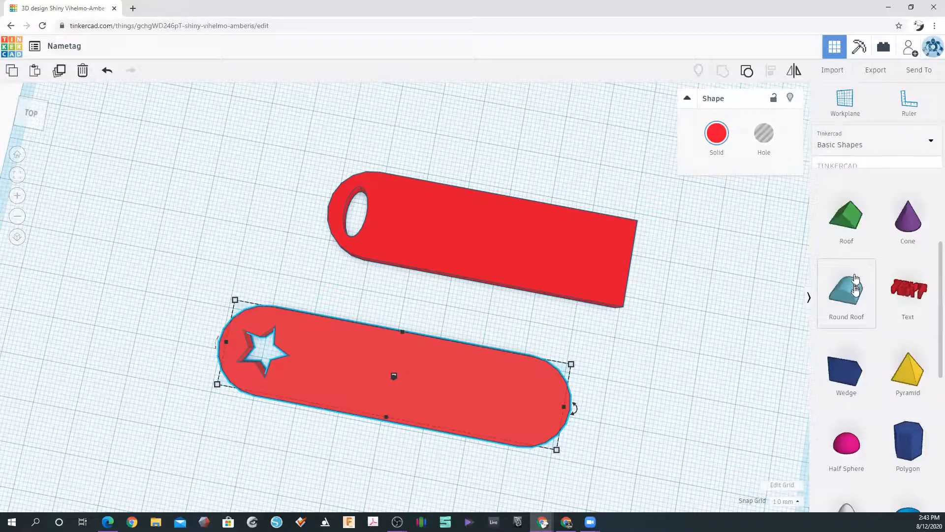
{"action": "scroll", "coordinate": [885, 323], "scroll_direction": "down", "scroll_amount": 5}
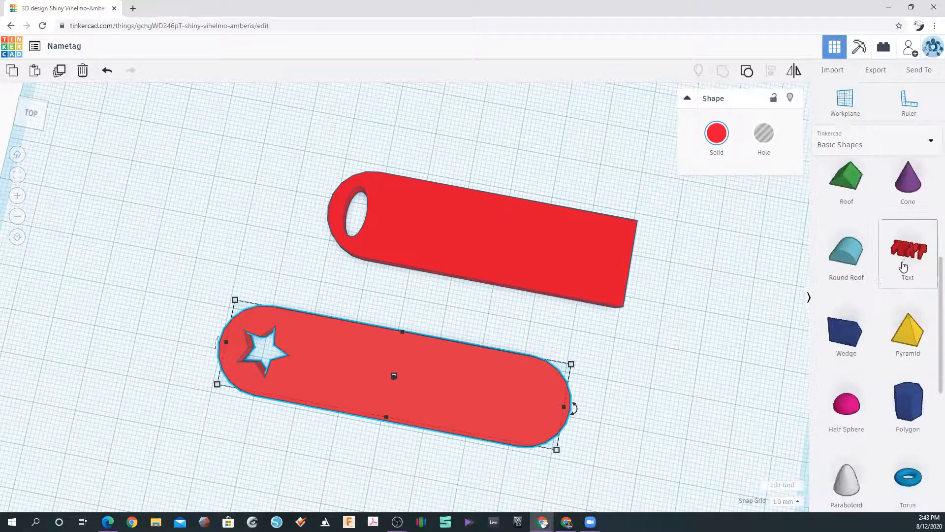
{"action": "left_click", "coordinate": [917, 260]}
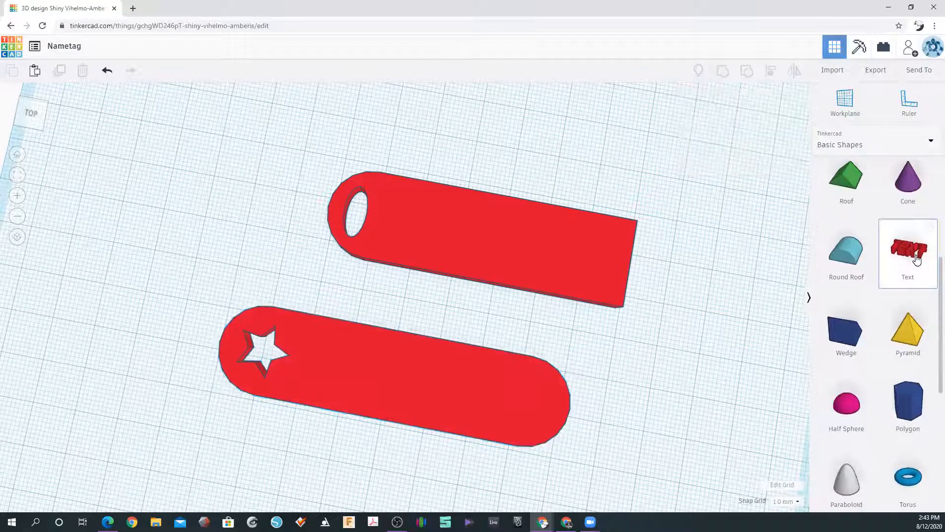
{"action": "left_click_drag", "start_coordinate": [913, 259], "coordinate": [516, 261]}
{"action": "scroll", "coordinate": [468, 163], "scroll_direction": "down", "scroll_amount": 3}
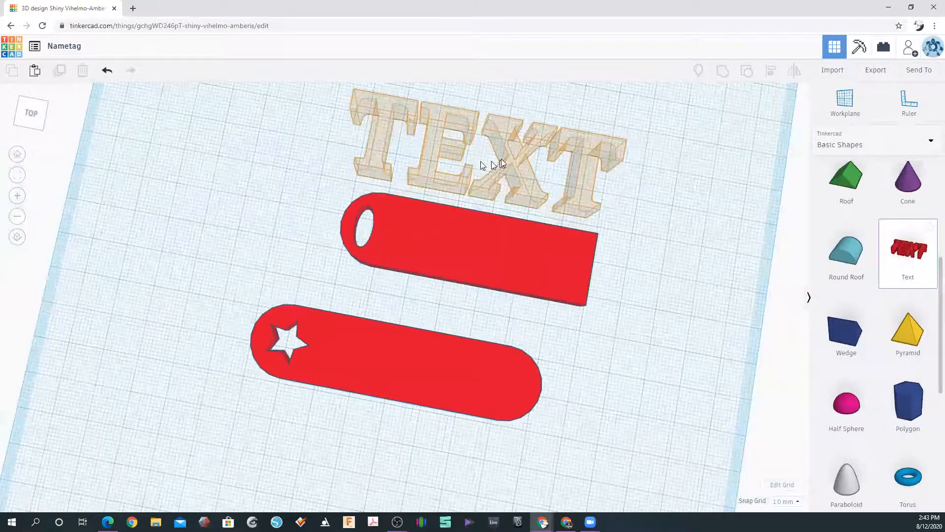
{"action": "left_click", "coordinate": [498, 152]}
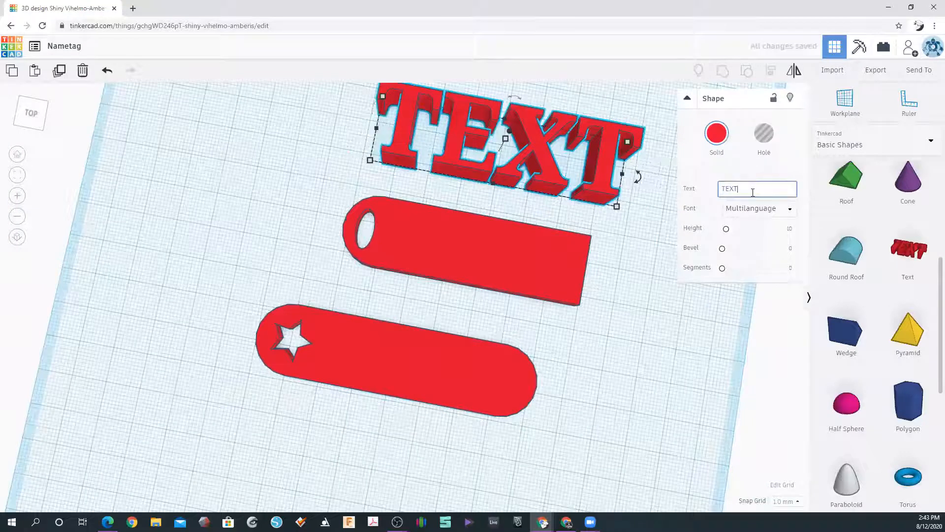
Change the new text's wording to the tag owner's first name in capitals and colour it green.
{"action": "left_click", "coordinate": [743, 193]}
{"action": "type", "text": "SAM"}
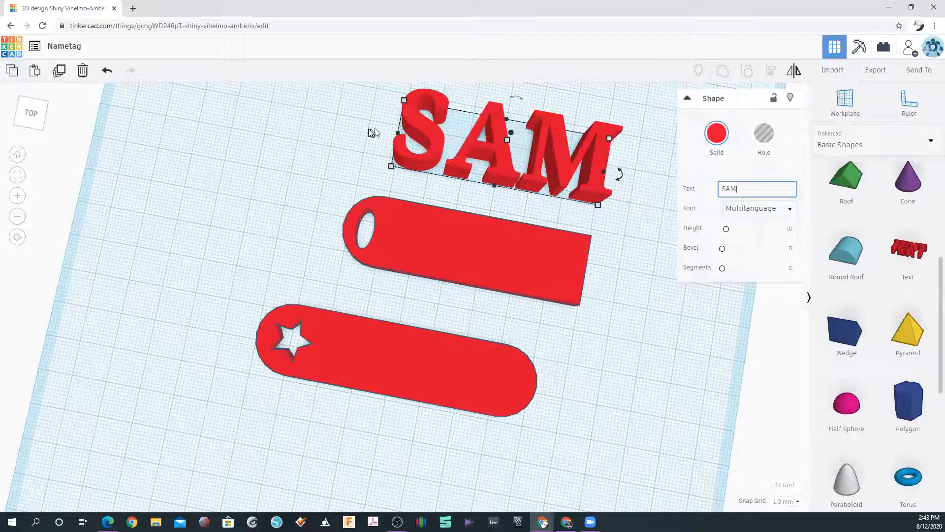
{"action": "left_click", "coordinate": [716, 133]}
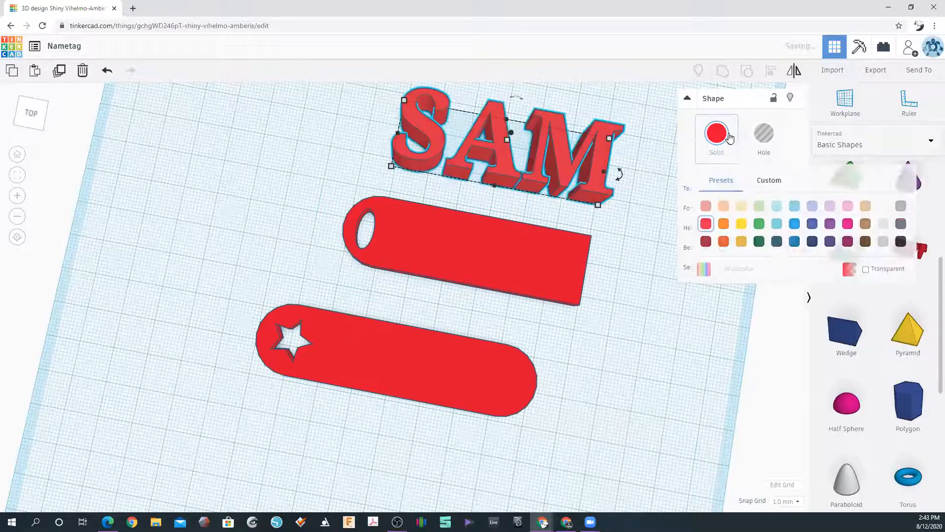
{"action": "left_click", "coordinate": [747, 228]}
Shrink the green name text and place it on the rear plate beside the oval hole.
{"action": "left_click", "coordinate": [432, 167]}
{"action": "left_click_drag", "start_coordinate": [421, 139], "coordinate": [408, 236]}
{"action": "left_click_drag", "start_coordinate": [393, 194], "coordinate": [412, 229]}
{"action": "right_click_drag", "start_coordinate": [410, 186], "coordinate": [408, 124]}
{"action": "scroll", "coordinate": [490, 227], "scroll_direction": "up", "scroll_amount": 4}
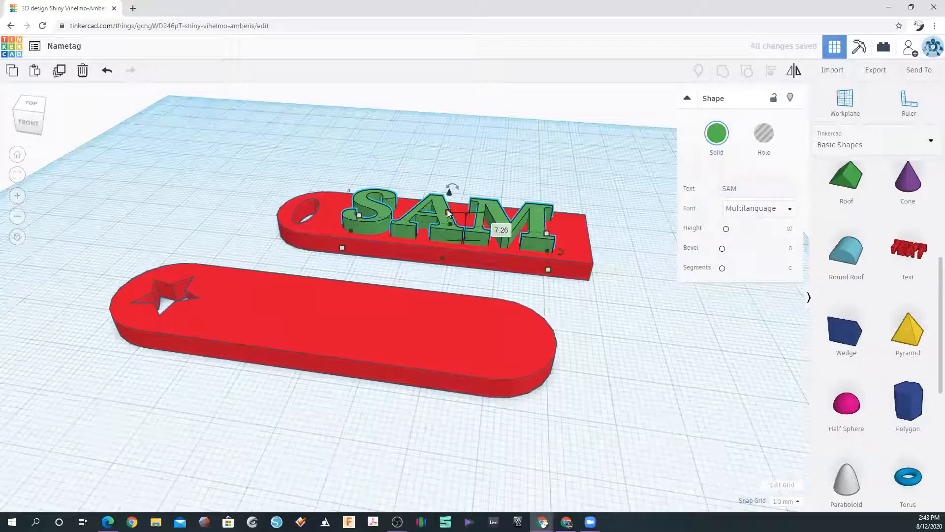
Set the overall height of the green name text on the rear plate to 6 mm.
{"action": "left_click", "coordinate": [578, 261]}
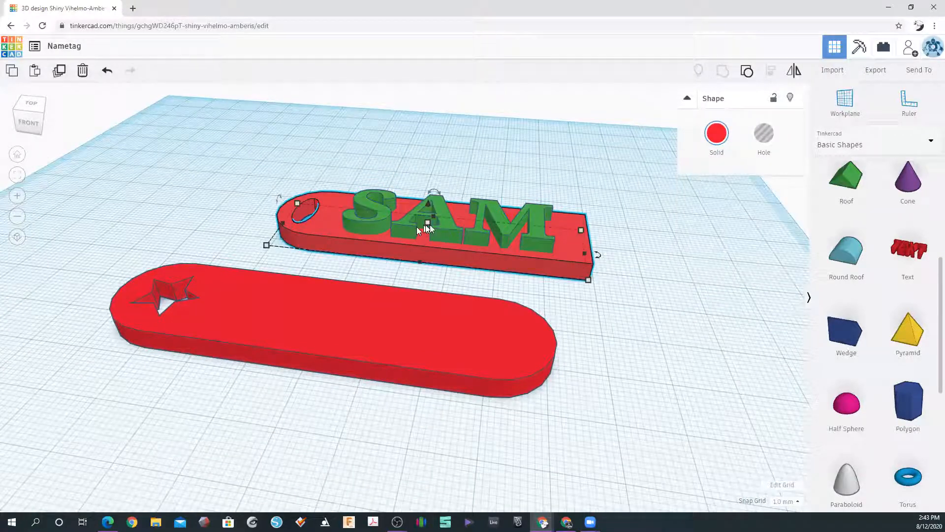
{"action": "left_click", "coordinate": [447, 230]}
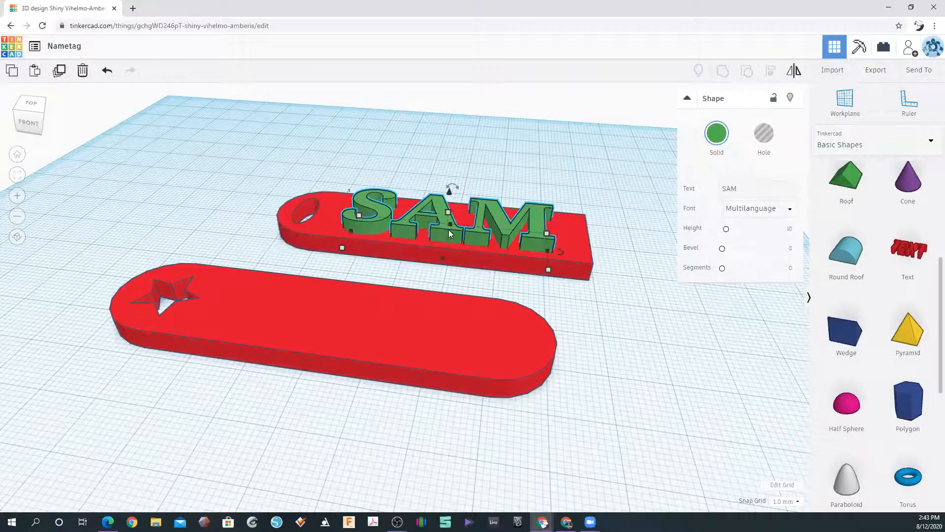
{"action": "mouse_move", "coordinate": [447, 213]}
{"action": "left_click", "coordinate": [492, 226]}
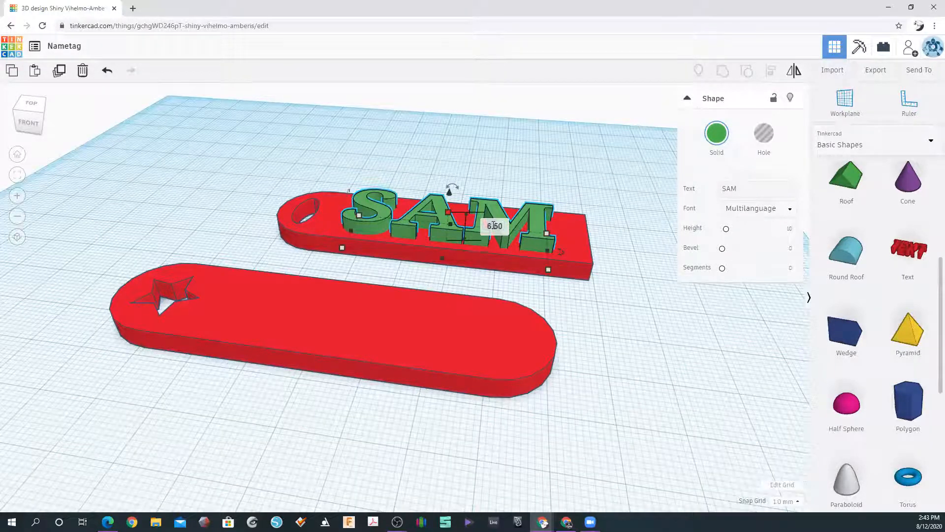
{"action": "key", "text": "Return"}
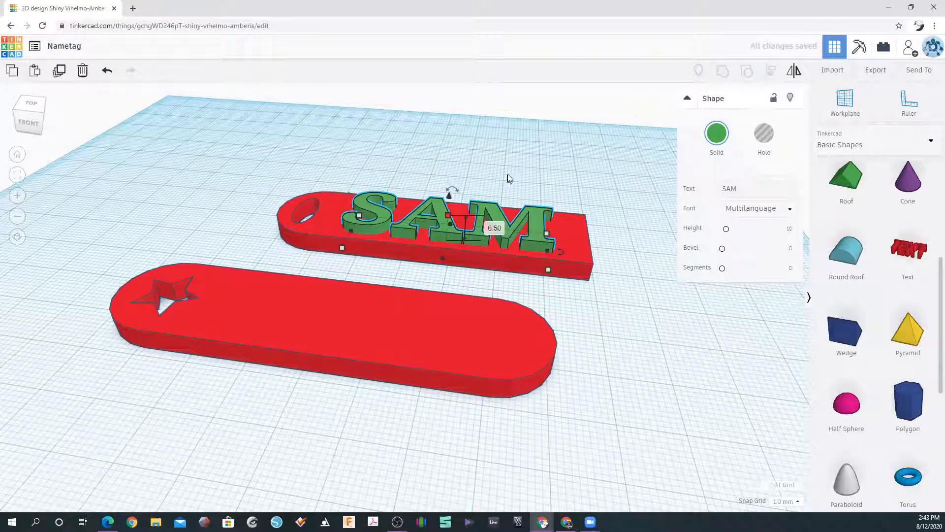
{"action": "left_click", "coordinate": [494, 228]}
{"action": "type", "text": "6"}
{"action": "key", "text": "Return"}
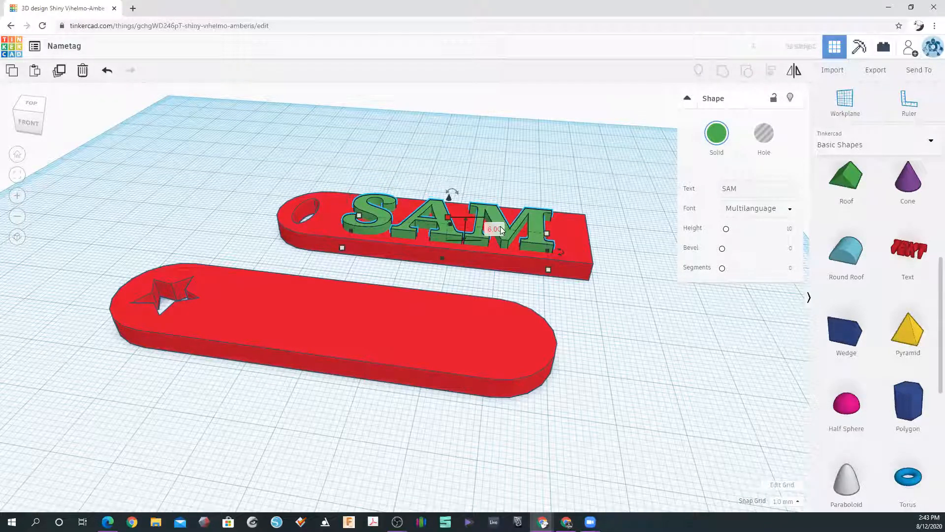
{"action": "left_click", "coordinate": [557, 142]}
Examine from several angles how far the green letters stand out of the rear plate.
{"action": "scroll", "coordinate": [379, 232], "scroll_direction": "up", "scroll_amount": 4}
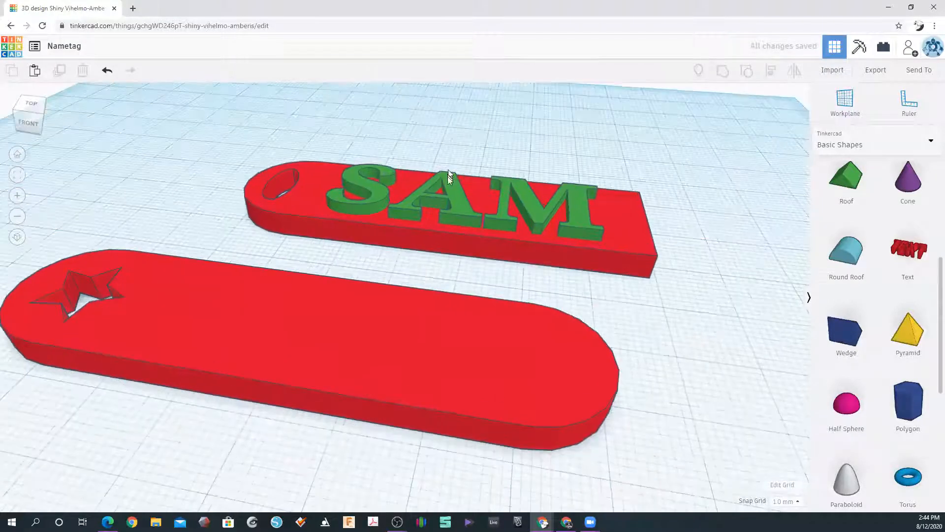
{"action": "right_click_drag", "start_coordinate": [448, 174], "coordinate": [490, 121]}
{"action": "middle_click_drag", "start_coordinate": [490, 120], "coordinate": [386, 136]}
{"action": "right_click_drag", "start_coordinate": [498, 234], "coordinate": [364, 193]}
{"action": "right_click_drag", "start_coordinate": [515, 204], "coordinate": [557, 242]}
{"action": "scroll", "coordinate": [201, 275], "scroll_direction": "down", "scroll_amount": 8}
{"action": "middle_click_drag", "start_coordinate": [201, 274], "coordinate": [433, 256]}
{"action": "scroll", "coordinate": [489, 303], "scroll_direction": "up", "scroll_amount": 4}
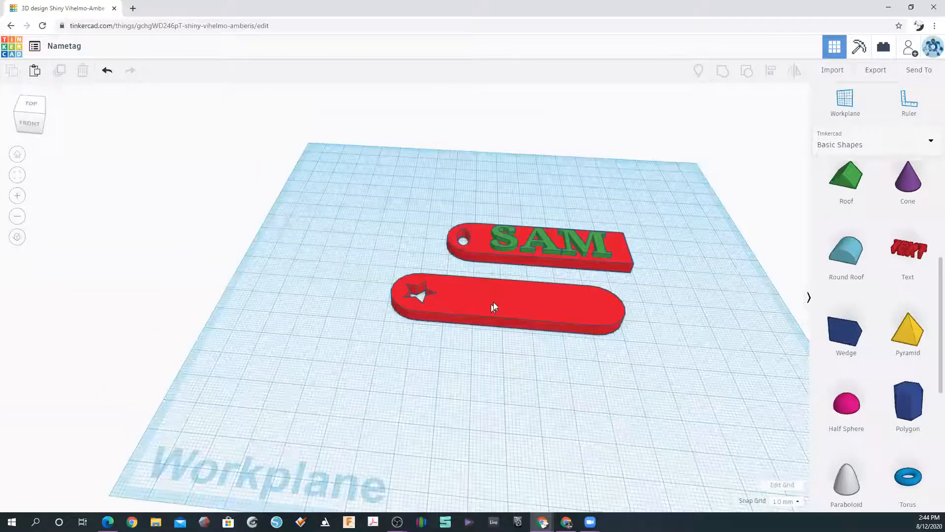
Add a Text shape reading STAR in front of the star-holed plate and colour it light blue.
{"action": "scroll", "coordinate": [496, 300], "scroll_direction": "up", "scroll_amount": 4}
{"action": "left_click", "coordinate": [498, 298]}
{"action": "left_click_drag", "start_coordinate": [899, 252], "coordinate": [481, 391]}
{"action": "left_click", "coordinate": [750, 187]}
{"action": "key", "text": "BackSpace"}
{"action": "key", "text": "BackSpace"}
{"action": "key", "text": "BackSpace"}
{"action": "key", "text": "BackSpace"}
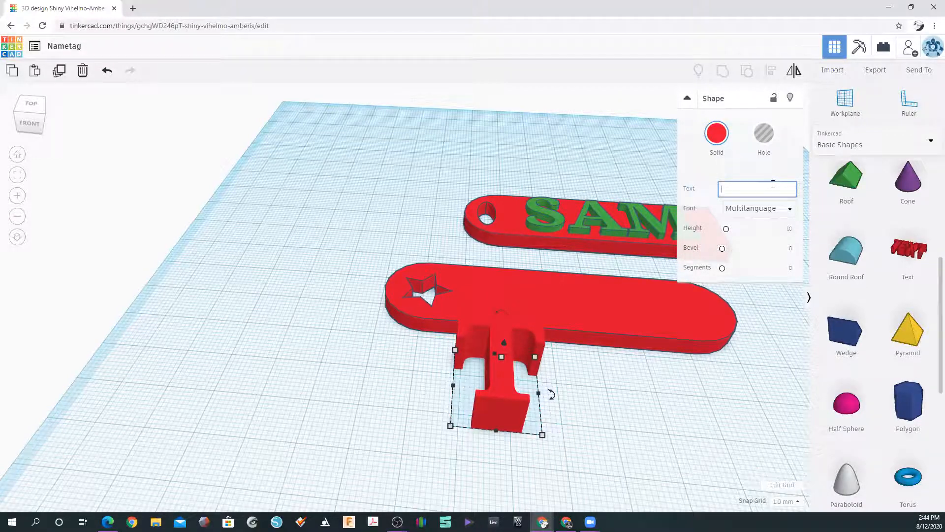
{"action": "type", "text": "STAR"}
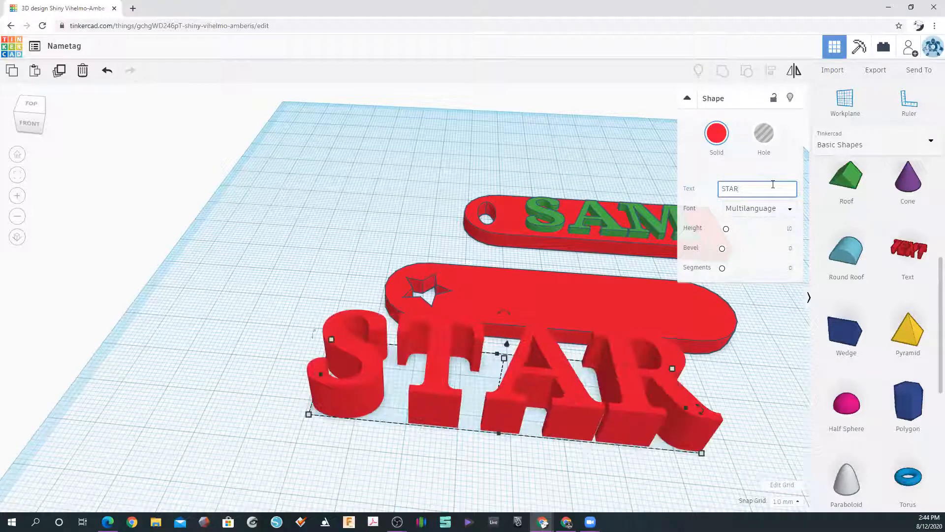
{"action": "left_click", "coordinate": [715, 148]}
{"action": "left_click", "coordinate": [778, 224]}
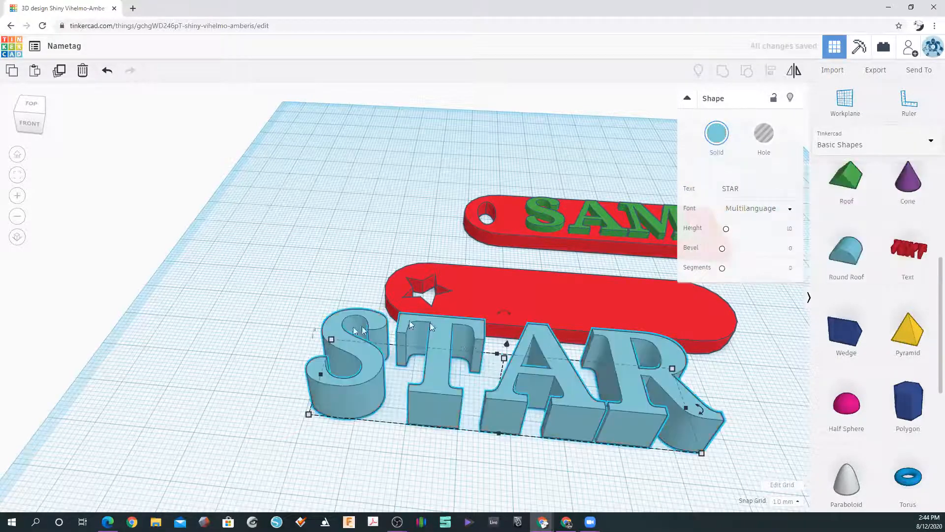
Shrink the STAR text and place it on the front plate beside the star-shaped hole.
{"action": "left_click_drag", "start_coordinate": [330, 341], "coordinate": [493, 307]}
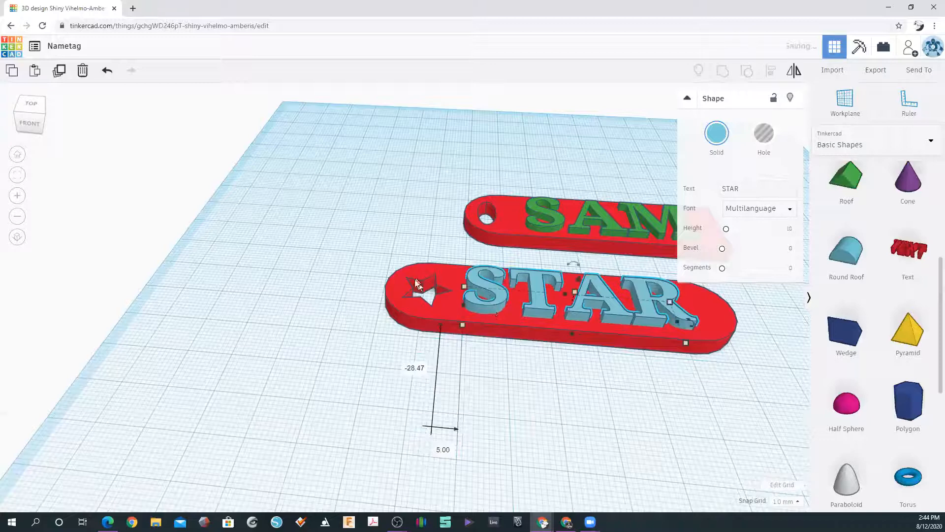
{"action": "left_click", "coordinate": [524, 179]}
{"action": "right_click_drag", "start_coordinate": [524, 179], "coordinate": [494, 227]}
{"action": "middle_click_drag", "start_coordinate": [398, 250], "coordinate": [356, 195]}
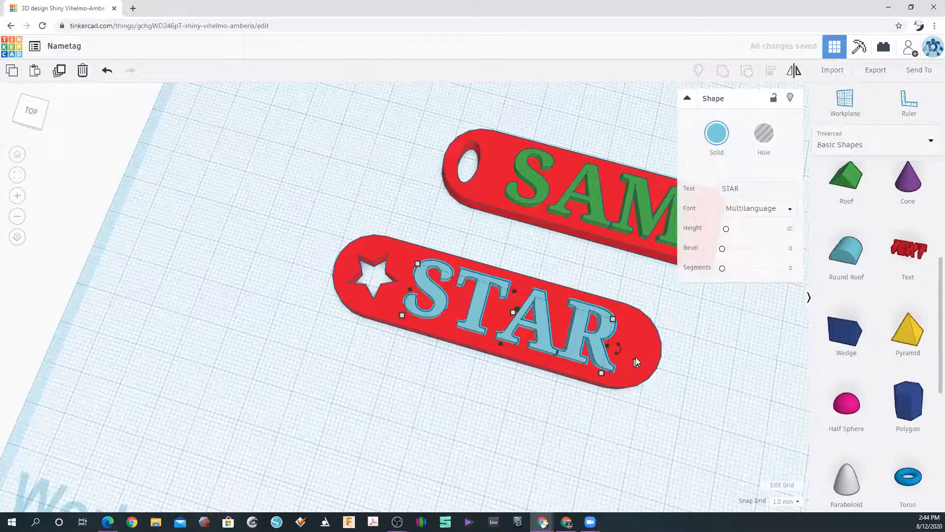
{"action": "left_click_drag", "start_coordinate": [577, 332], "coordinate": [581, 330]}
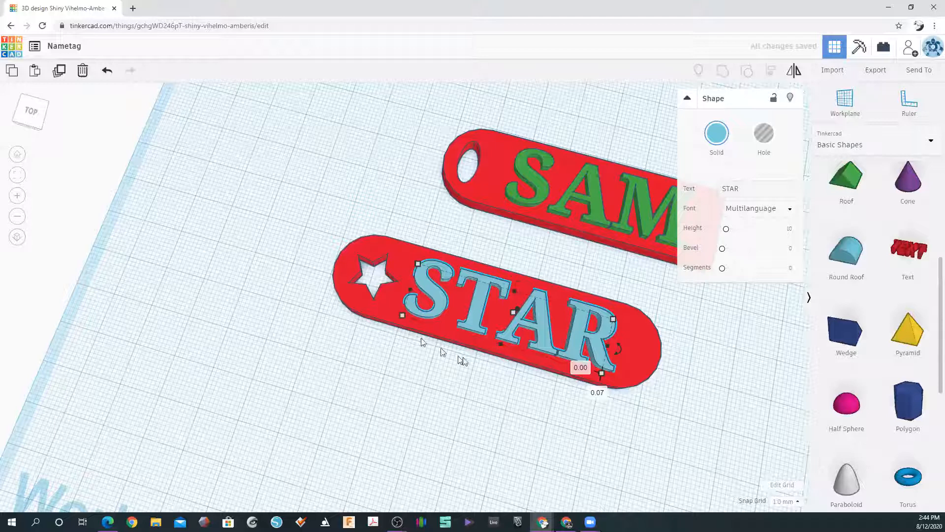
{"action": "left_click", "coordinate": [529, 412]}
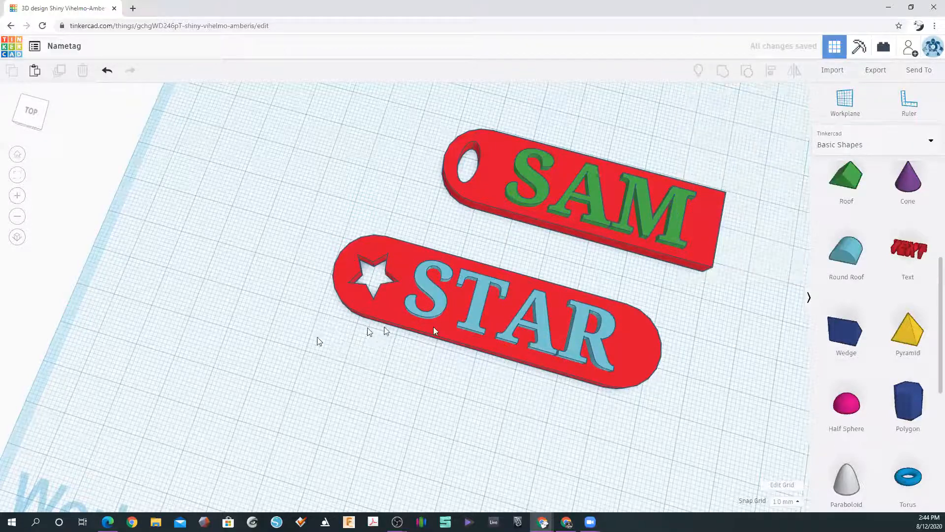
Turn the STAR text into a hole and raise it by 2 mm within the front plate.
{"action": "left_click_drag", "start_coordinate": [333, 229], "coordinate": [584, 337]}
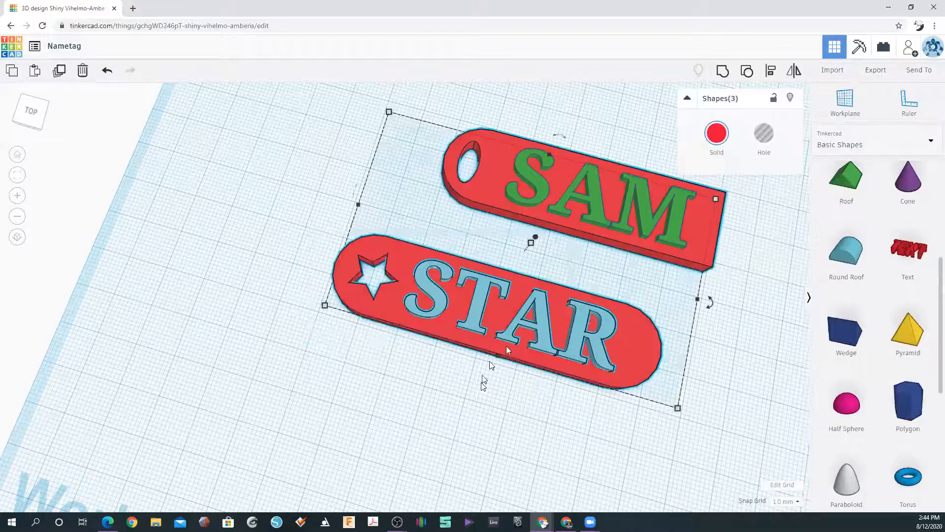
{"action": "right_click_drag", "start_coordinate": [480, 404], "coordinate": [484, 271]}
{"action": "left_click", "coordinate": [484, 253]}
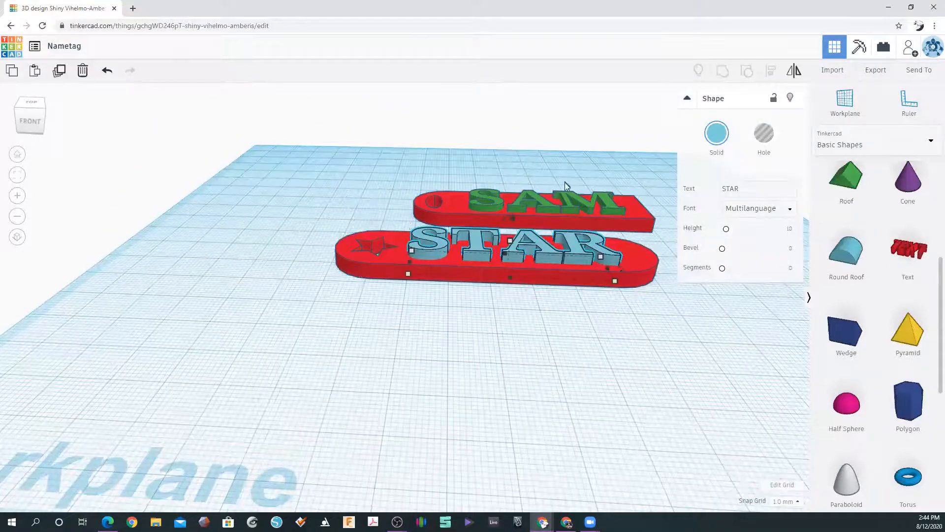
{"action": "scroll", "coordinate": [566, 184], "scroll_direction": "up", "scroll_amount": 5}
{"action": "middle_click_drag", "start_coordinate": [565, 185], "coordinate": [483, 217]}
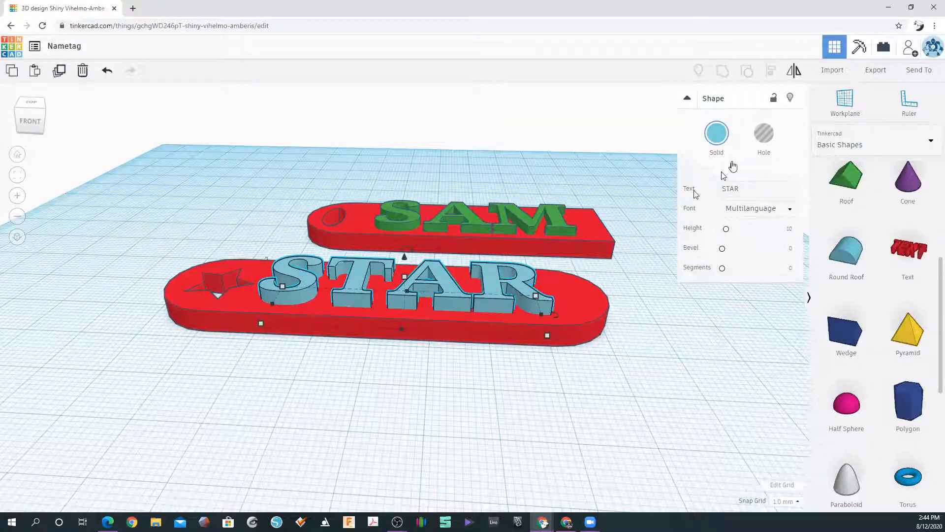
{"action": "left_click", "coordinate": [764, 133]}
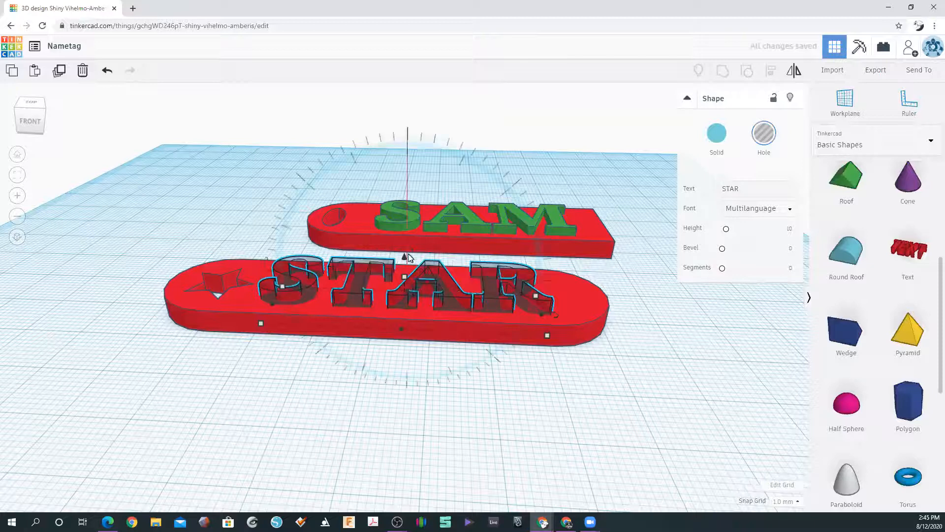
{"action": "mouse_move", "coordinate": [405, 256]}
{"action": "left_mouse_down"}
{"action": "mouse_move", "coordinate": [405, 232]}
{"action": "mouse_move", "coordinate": [404, 244]}
{"action": "left_mouse_up"}
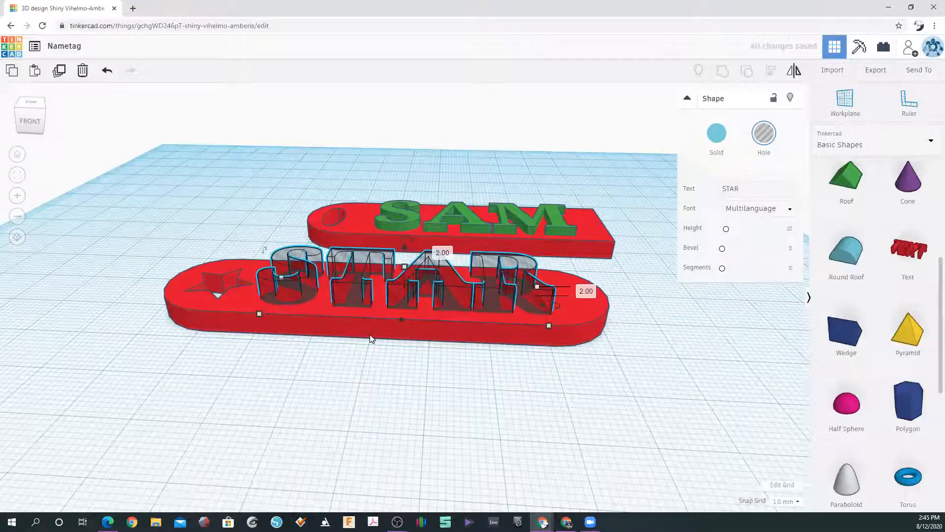
Shift the STAR text along the front plate, away from the star-shaped hole.
{"action": "right_click_drag", "start_coordinate": [372, 194], "coordinate": [361, 312]}
{"action": "key", "text": "Right"}
{"action": "key", "text": "Right"}
{"action": "key", "text": "Right"}
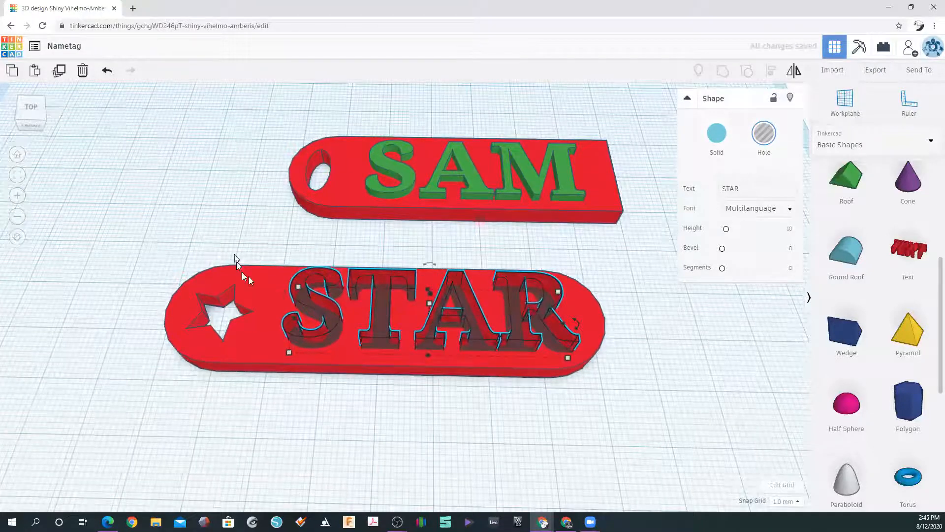
Turn the front plate into a hole so that the STAR text can be seen inside it.
{"action": "left_click", "coordinate": [236, 261]}
{"action": "left_click_drag", "start_coordinate": [178, 247], "coordinate": [468, 367]}
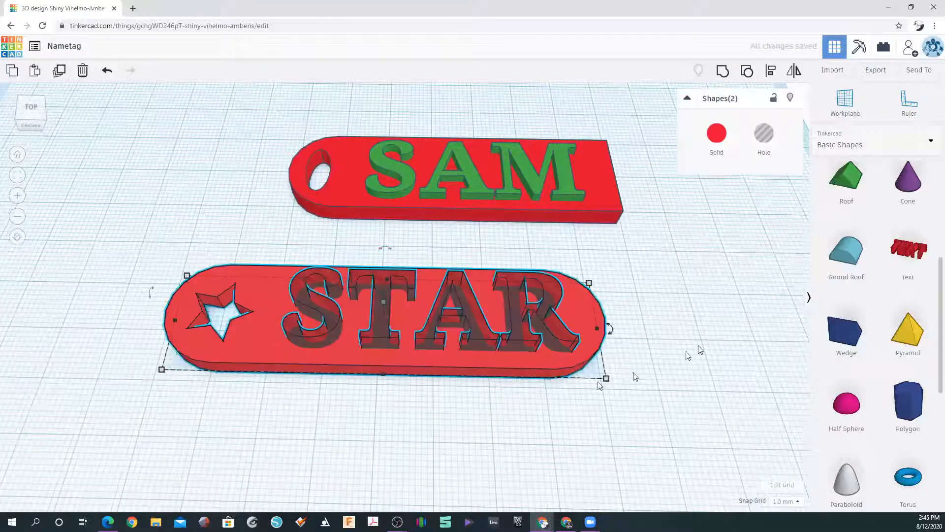
{"action": "right_click_drag", "start_coordinate": [658, 357], "coordinate": [620, 332]}
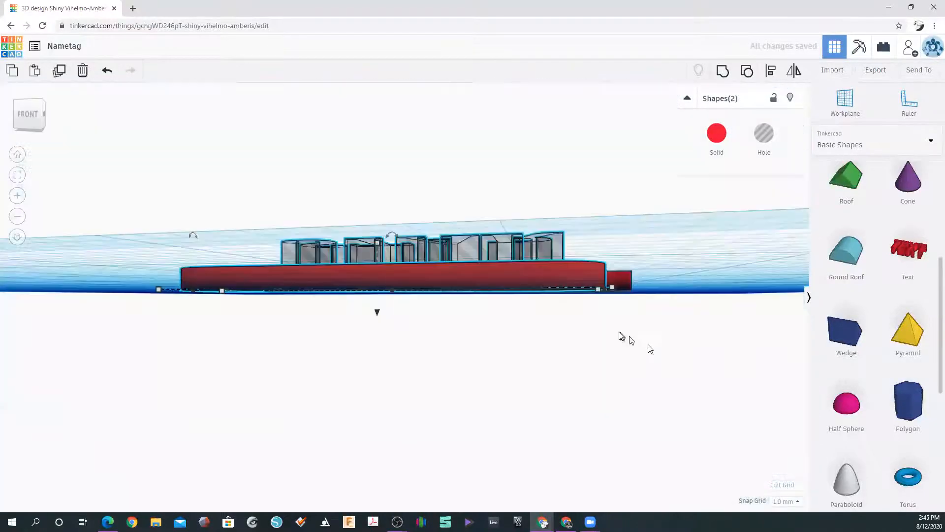
{"action": "left_click", "coordinate": [622, 336]}
{"action": "right_click_drag", "start_coordinate": [502, 209], "coordinate": [593, 347]}
{"action": "left_click", "coordinate": [582, 326]}
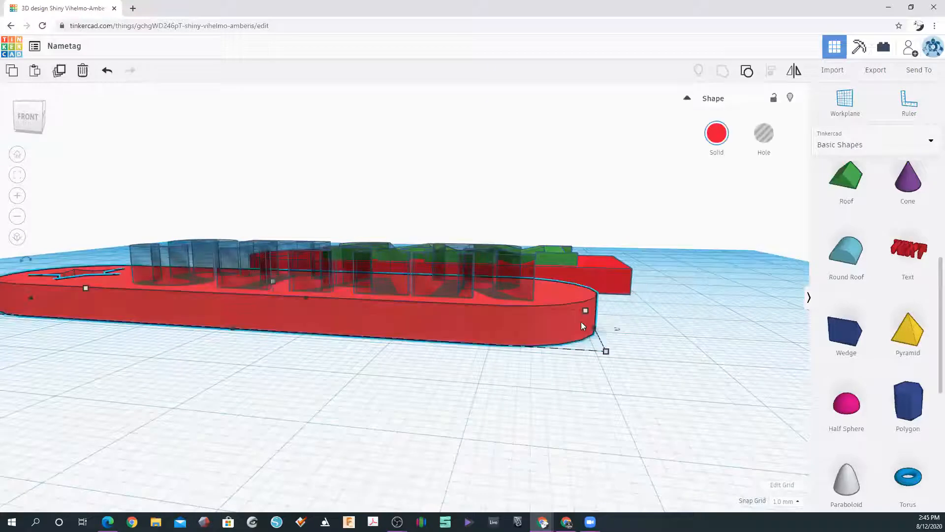
{"action": "left_click", "coordinate": [764, 133]}
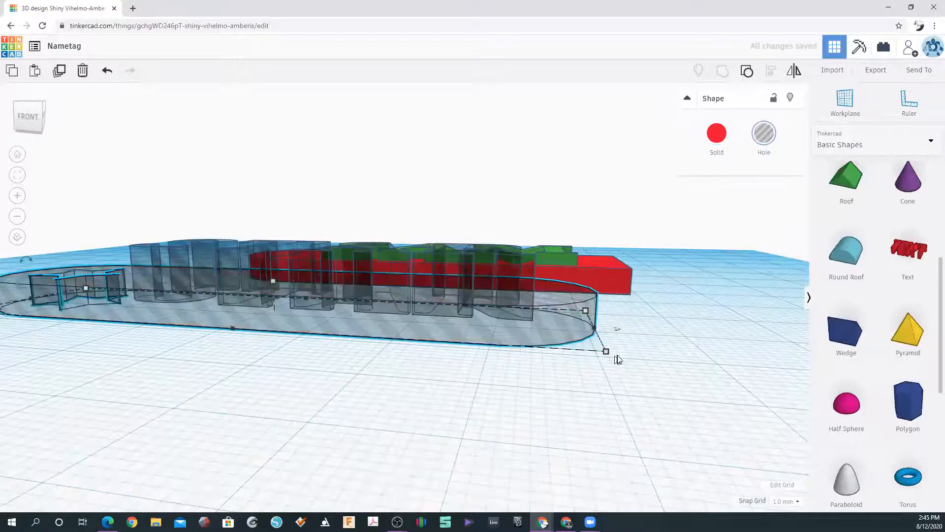
Make the STAR text solid again and check from the front how deep it sits in the plate.
{"action": "left_click", "coordinate": [517, 262]}
{"action": "left_click", "coordinate": [716, 133]}
{"action": "right_click_drag", "start_coordinate": [320, 286], "coordinate": [350, 273]}
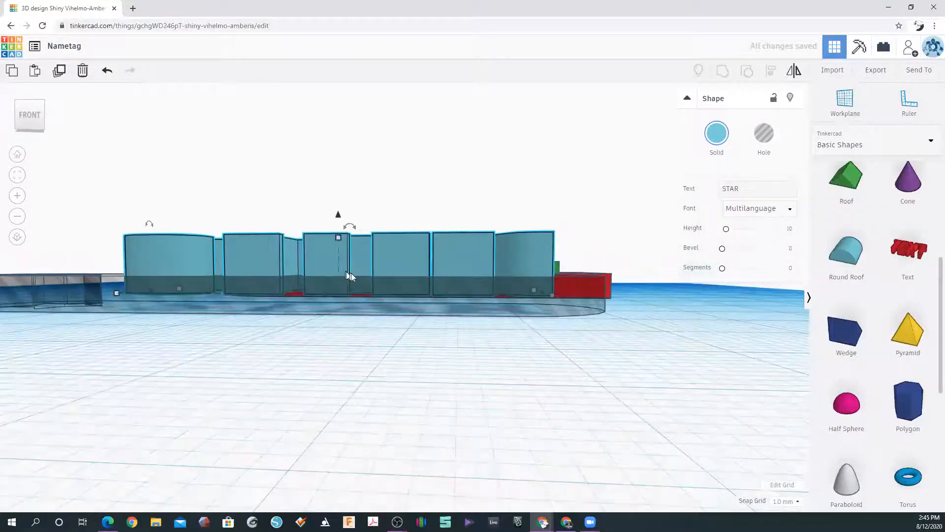
{"action": "right_click_drag", "start_coordinate": [642, 302], "coordinate": [638, 312]}
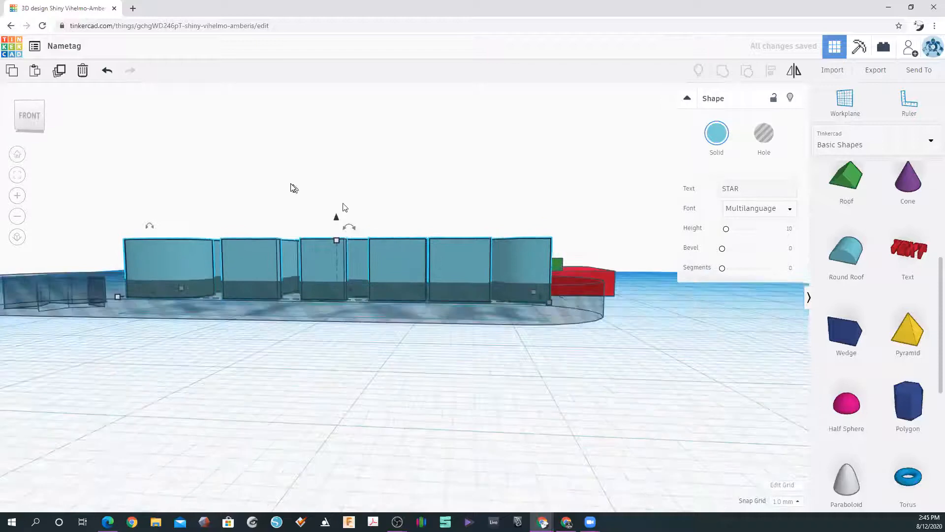
Raise the STAR text by 1 mm within the front plate and make the plate solid again.
{"action": "left_click_drag", "start_coordinate": [336, 219], "coordinate": [338, 218]}
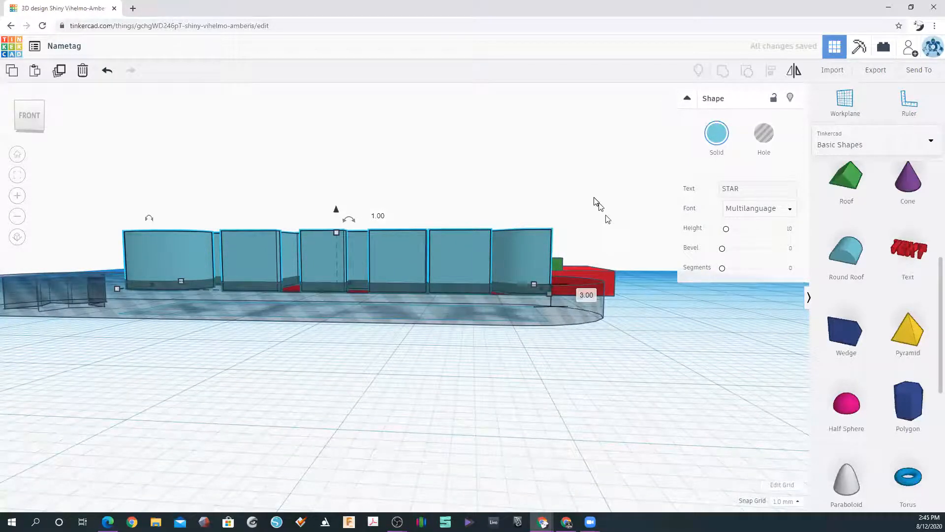
{"action": "left_click", "coordinate": [550, 318]}
{"action": "left_click", "coordinate": [717, 133]}
Turn the STAR text into a hole and group it with the front plate to engrave the letters.
{"action": "left_click", "coordinate": [547, 250]}
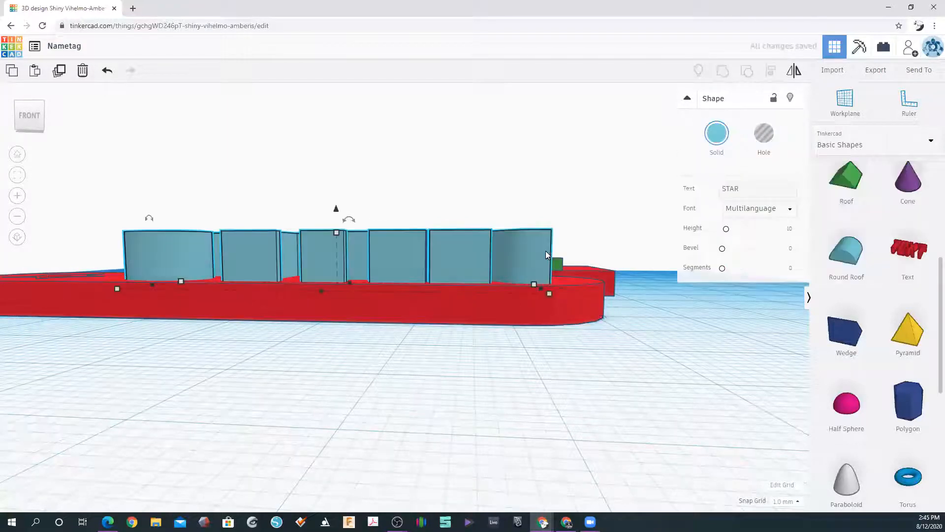
{"action": "left_click", "coordinate": [765, 133]}
{"action": "right_click_drag", "start_coordinate": [591, 141], "coordinate": [581, 281]}
{"action": "left_click", "coordinate": [555, 348], "text": "shift"}
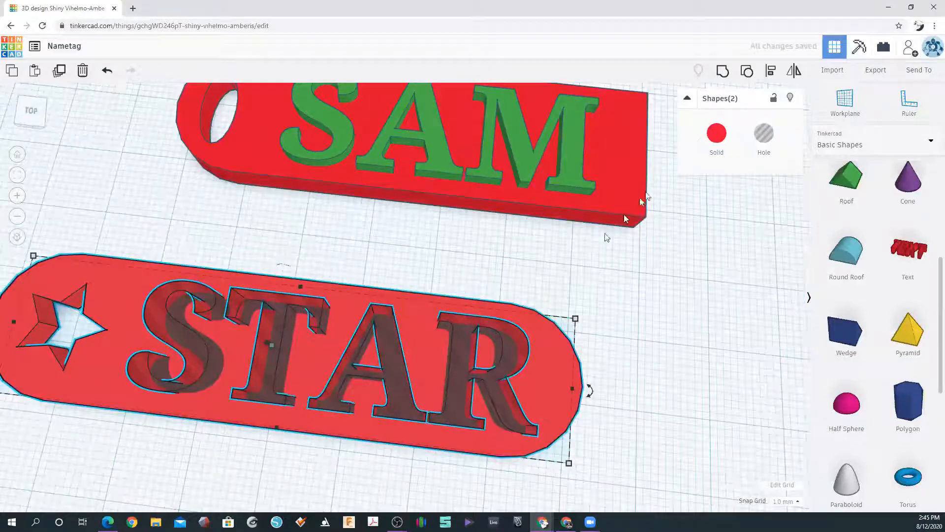
{"action": "left_click", "coordinate": [722, 70]}
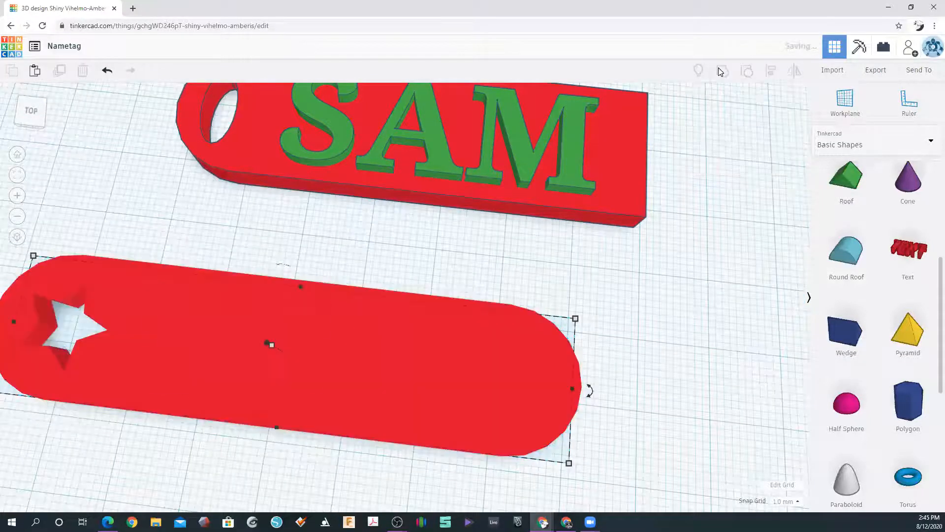
Group the green SAM text with its plate and recolor the combined nametag light gray.
{"action": "scroll", "coordinate": [186, 379], "scroll_direction": "down", "scroll_amount": 5}
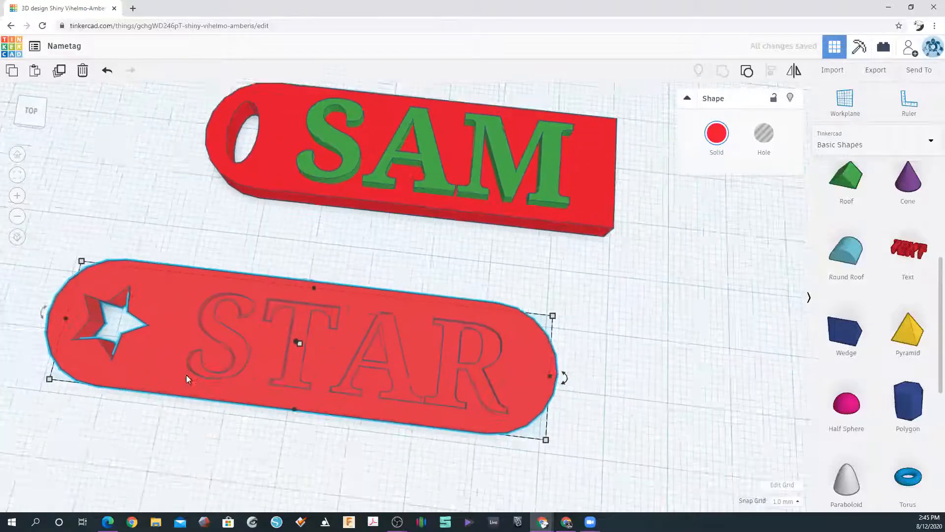
{"action": "right_click_drag", "start_coordinate": [153, 432], "coordinate": [296, 390]}
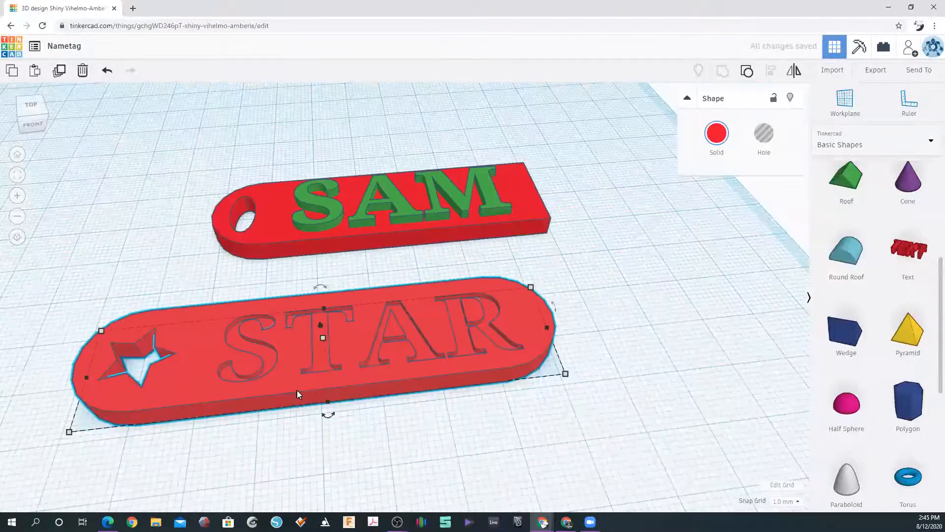
{"action": "scroll", "coordinate": [302, 392], "scroll_direction": "up", "scroll_amount": 2}
{"action": "scroll", "coordinate": [306, 388], "scroll_direction": "down", "scroll_amount": 2}
{"action": "middle_click_drag", "start_coordinate": [266, 344], "coordinate": [387, 324]}
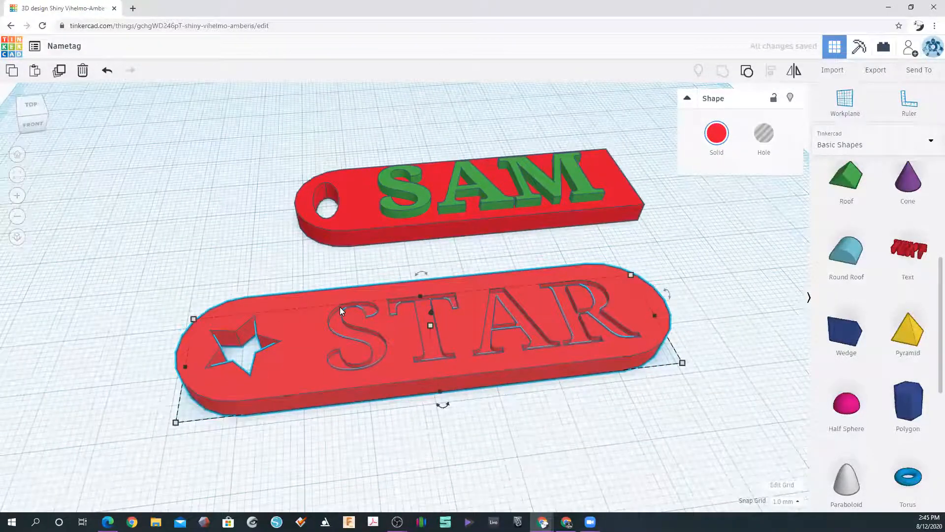
{"action": "left_click", "coordinate": [393, 192]}
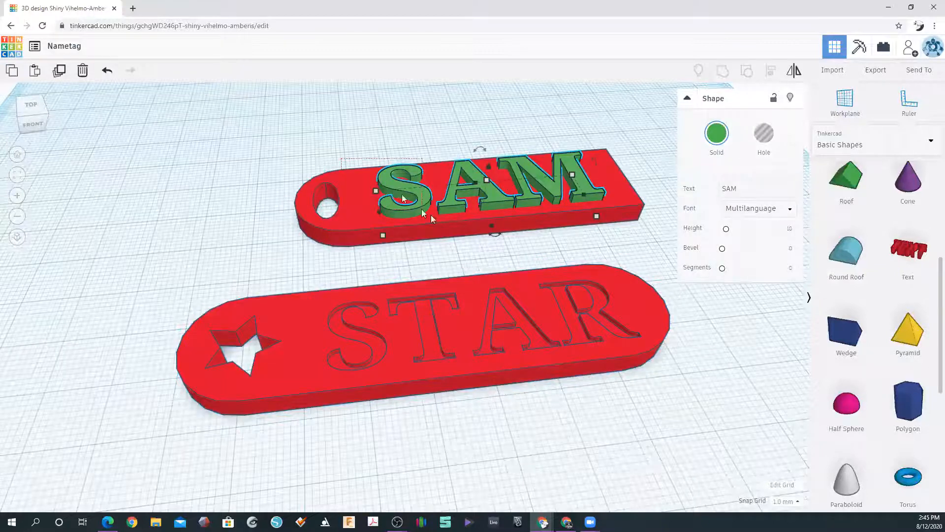
{"action": "left_click", "coordinate": [467, 238], "text": "shift"}
{"action": "left_click", "coordinate": [722, 70]}
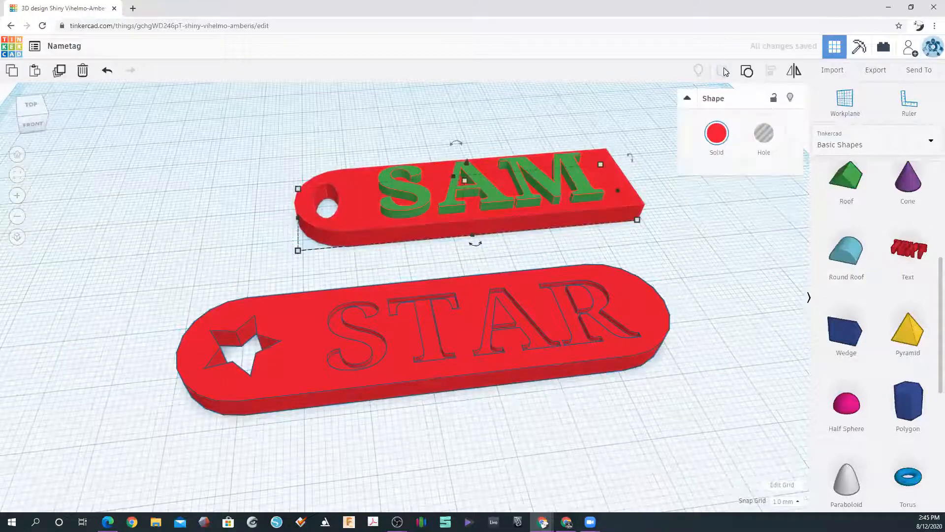
{"action": "left_click", "coordinate": [717, 134]}
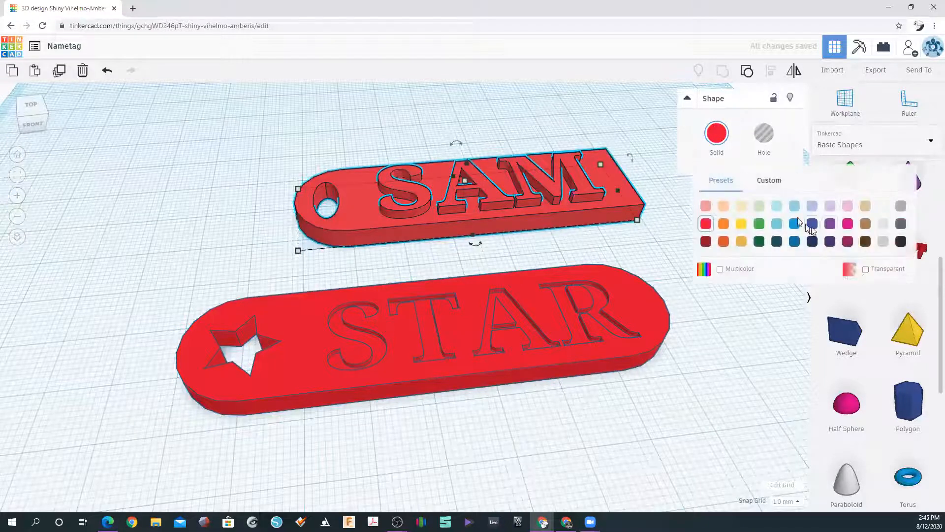
{"action": "left_click", "coordinate": [884, 224]}
Try off-white and dark gray on the STAR nametag, and settle on a medium gray preset.
{"action": "left_click", "coordinate": [512, 300]}
{"action": "left_click", "coordinate": [717, 134]}
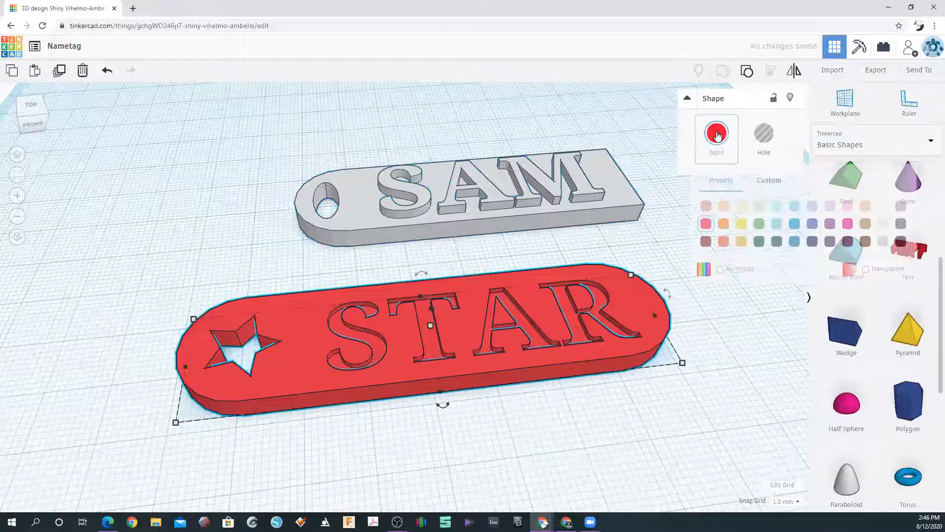
{"action": "left_click", "coordinate": [884, 223]}
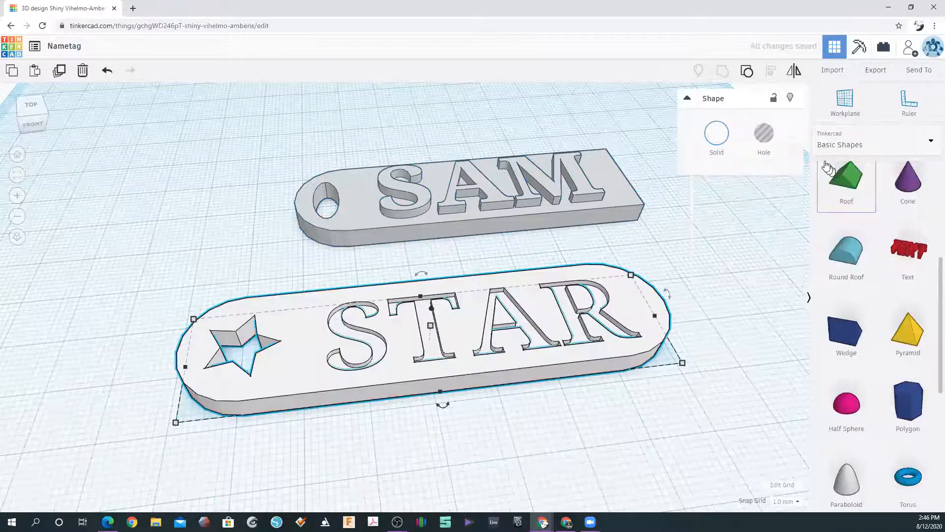
{"action": "left_click", "coordinate": [725, 136]}
{"action": "left_click", "coordinate": [900, 224]}
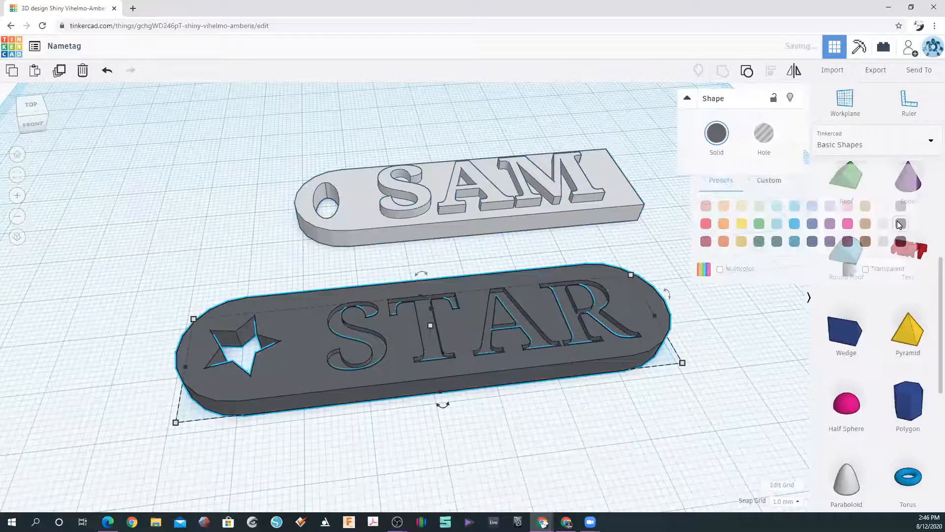
{"action": "left_click", "coordinate": [719, 133]}
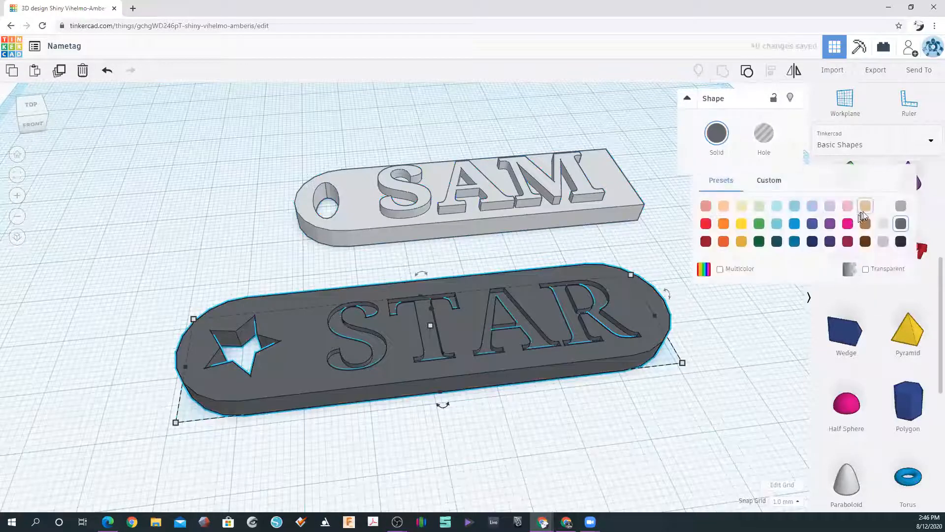
{"action": "left_click", "coordinate": [884, 241]}
{"action": "key", "text": "Escape"}
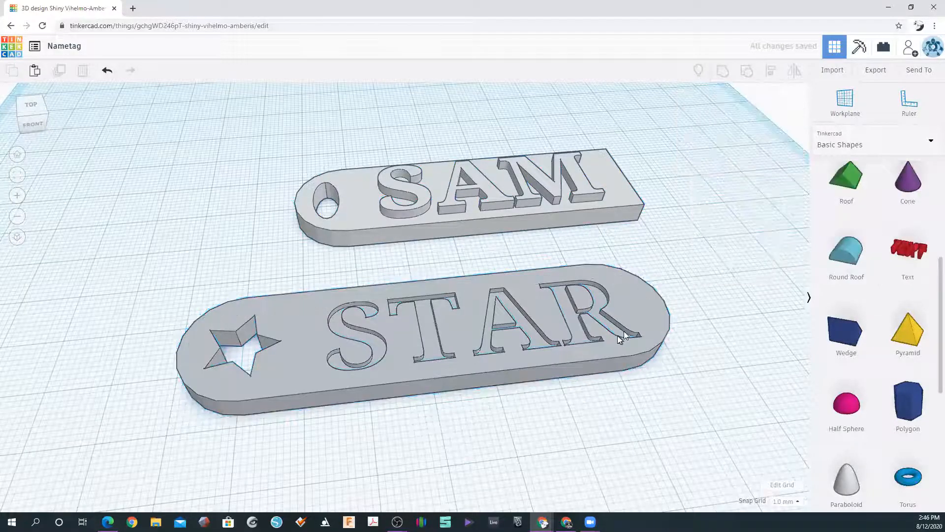
Rename the design as Nametags.
{"action": "scroll", "coordinate": [620, 338], "scroll_direction": "down", "scroll_amount": 3}
{"action": "right_click_drag", "start_coordinate": [318, 245], "coordinate": [216, 202]}
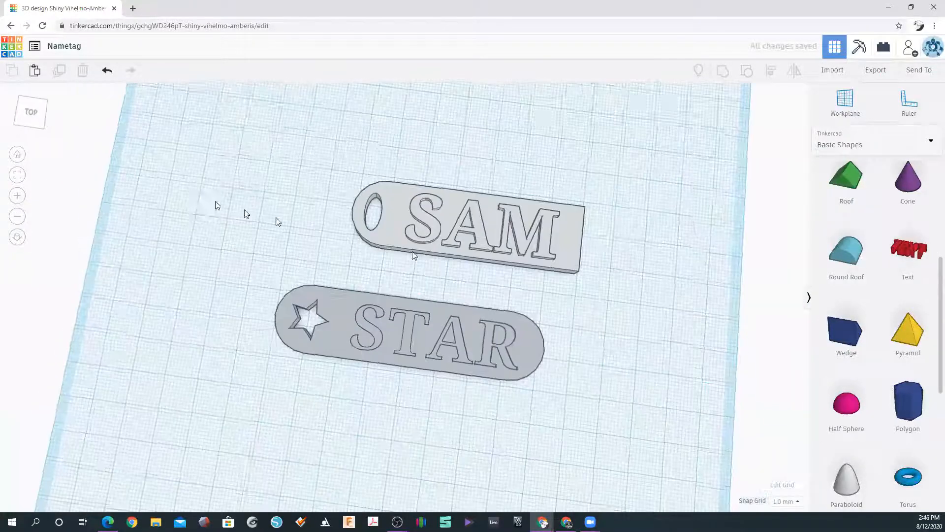
{"action": "left_click", "coordinate": [79, 47]}
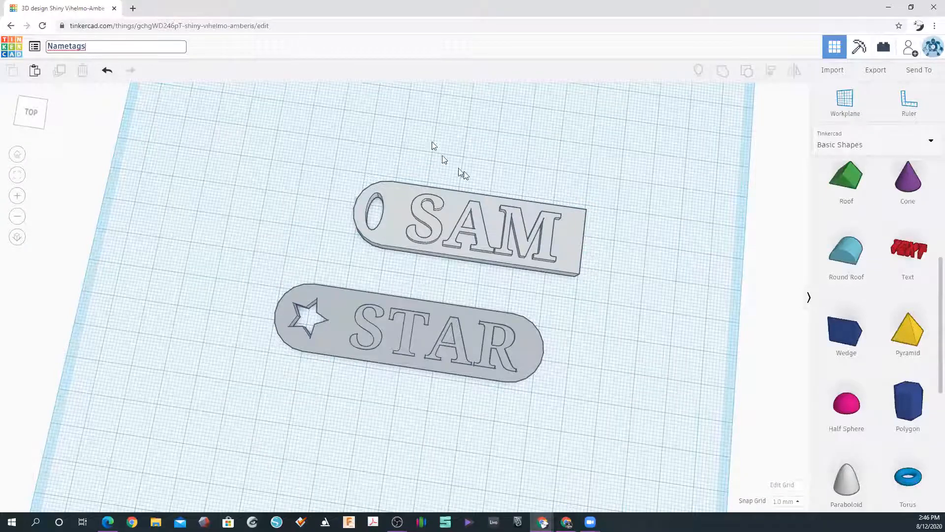
{"action": "left_click", "coordinate": [592, 213]}
Look over both finished nametags, return to the dashboard of recent designs and create a new 3D design.
{"action": "right_click_drag", "start_coordinate": [566, 316], "coordinate": [589, 309]}
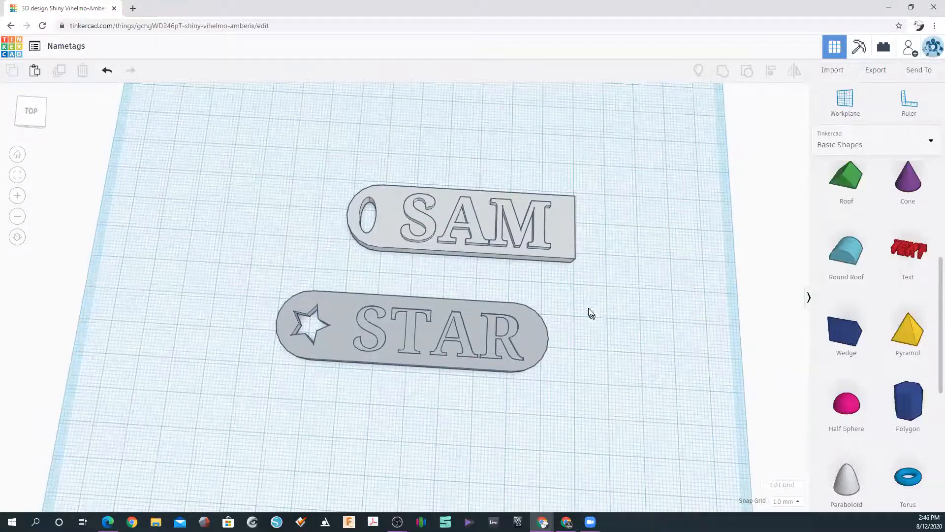
{"action": "right_click_drag", "start_coordinate": [234, 254], "coordinate": [245, 218]}
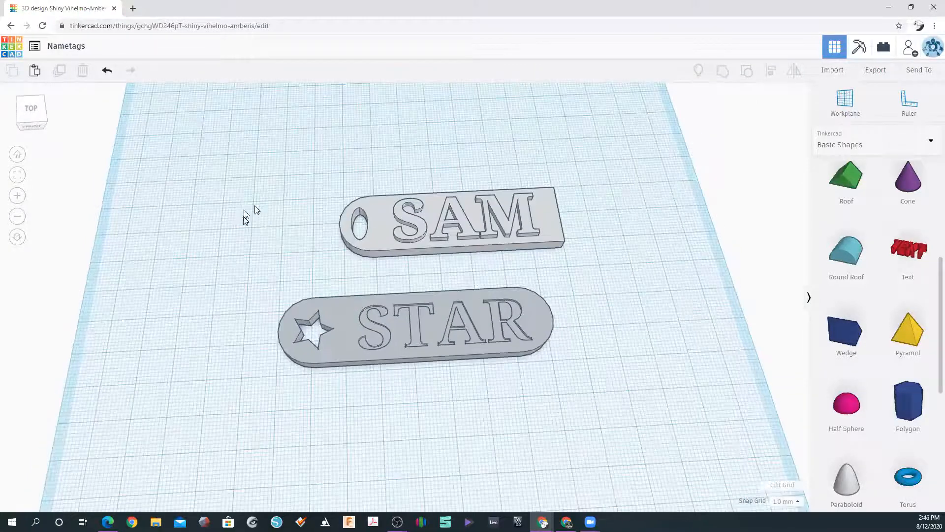
{"action": "scroll", "coordinate": [496, 235], "scroll_direction": "down", "scroll_amount": 2}
{"action": "scroll", "coordinate": [452, 234], "scroll_direction": "up", "scroll_amount": 2}
{"action": "scroll", "coordinate": [545, 262], "scroll_direction": "down", "scroll_amount": 2}
{"action": "scroll", "coordinate": [517, 289], "scroll_direction": "up", "scroll_amount": 2}
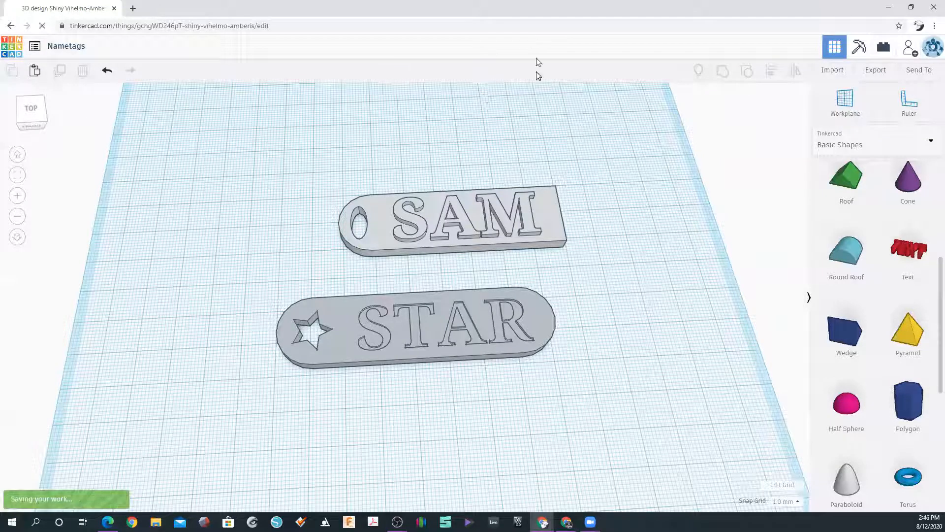
{"action": "left_click", "coordinate": [10, 49]}
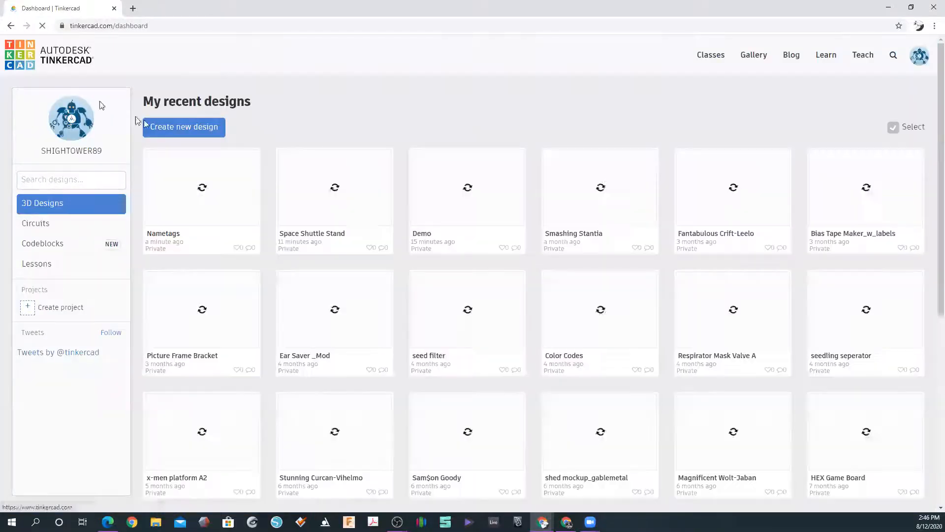
{"action": "mouse_move", "coordinate": [323, 193]}
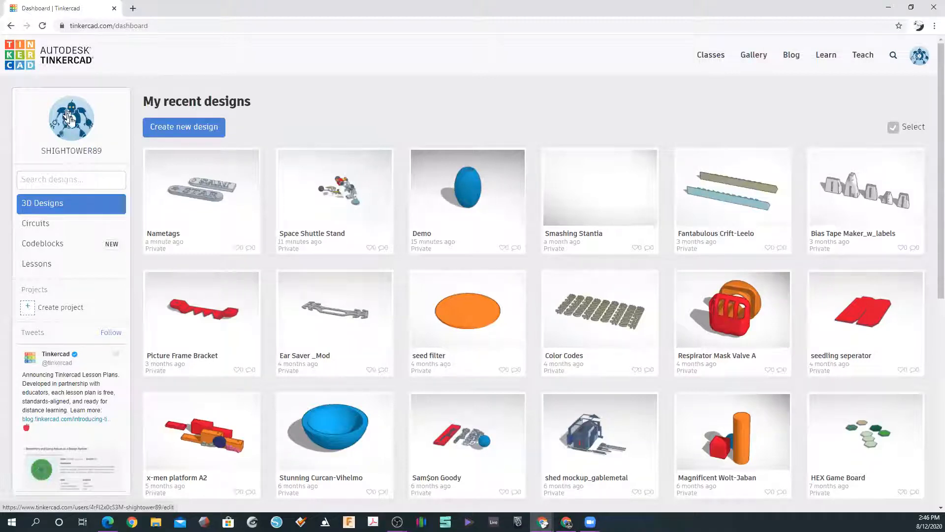
{"action": "left_click", "coordinate": [182, 127]}
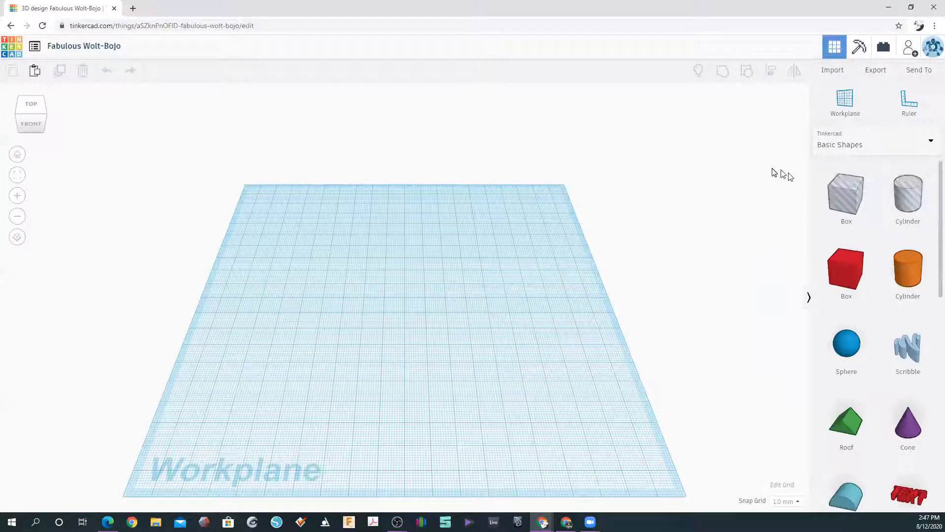
Rename the new design as Nameplate.
{"action": "left_click", "coordinate": [110, 47]}
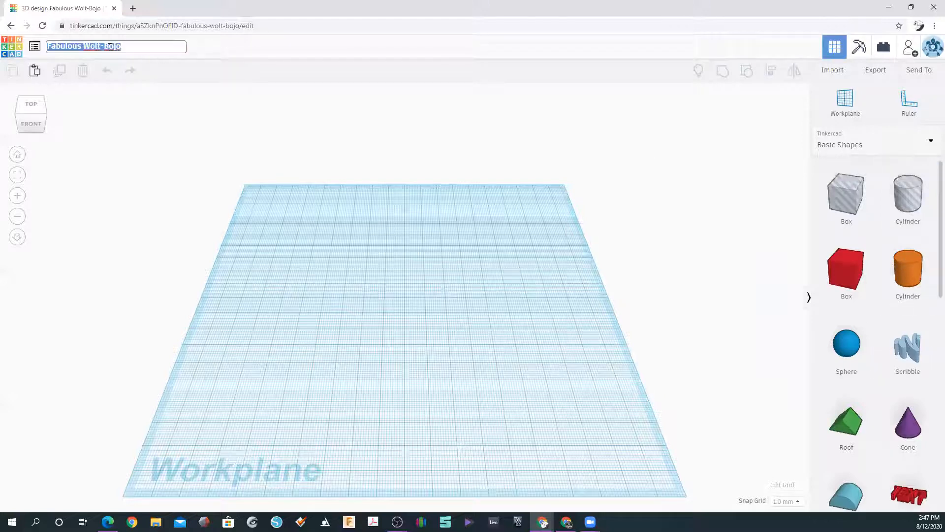
{"action": "type", "text": "Namepa"}
{"action": "key", "text": "Return"}
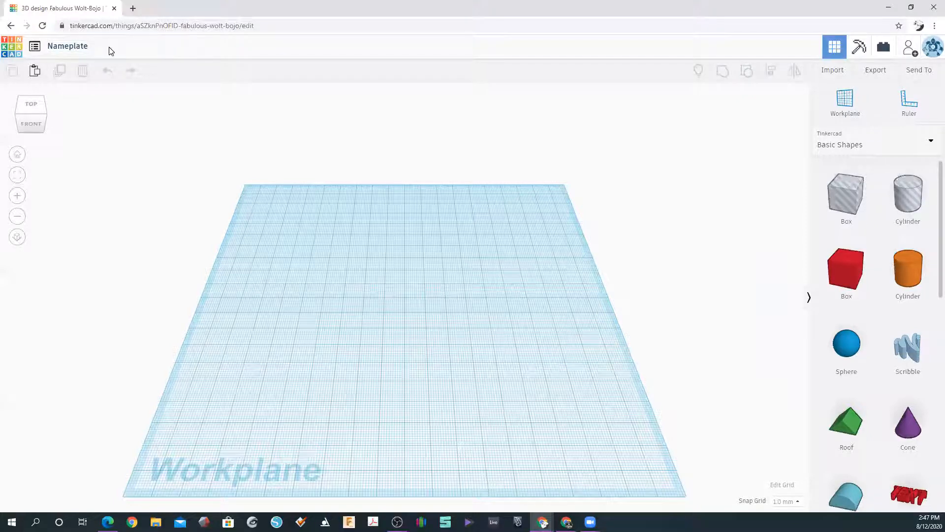
Add a roof shape laid lengthwise across the workplane and set its length to 160 mm.
{"action": "scroll", "coordinate": [878, 364], "scroll_direction": "down", "scroll_amount": 1}
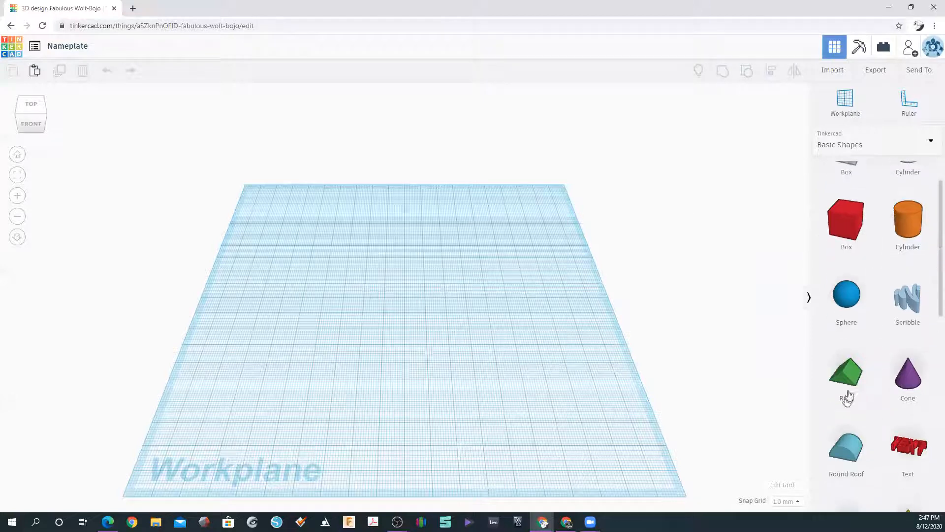
{"action": "scroll", "coordinate": [854, 369], "scroll_direction": "down", "scroll_amount": 2}
{"action": "left_click_drag", "start_coordinate": [849, 302], "coordinate": [569, 291]}
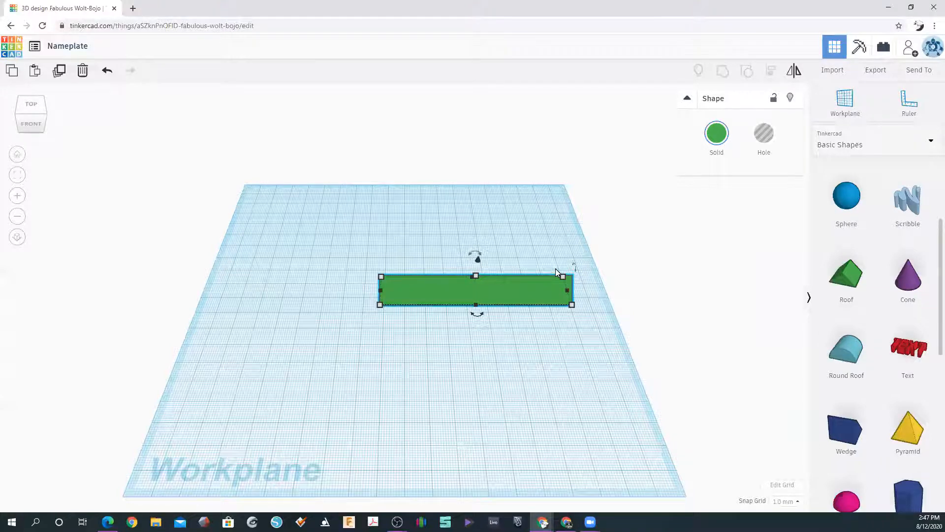
{"action": "right_click_drag", "start_coordinate": [359, 358], "coordinate": [430, 294]}
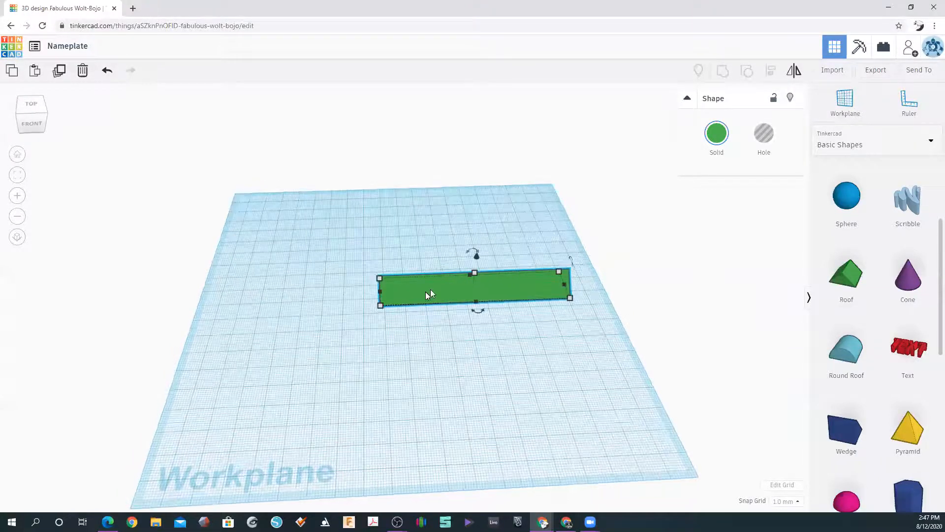
{"action": "mouse_move", "coordinate": [381, 306]}
{"action": "left_click", "coordinate": [482, 336]}
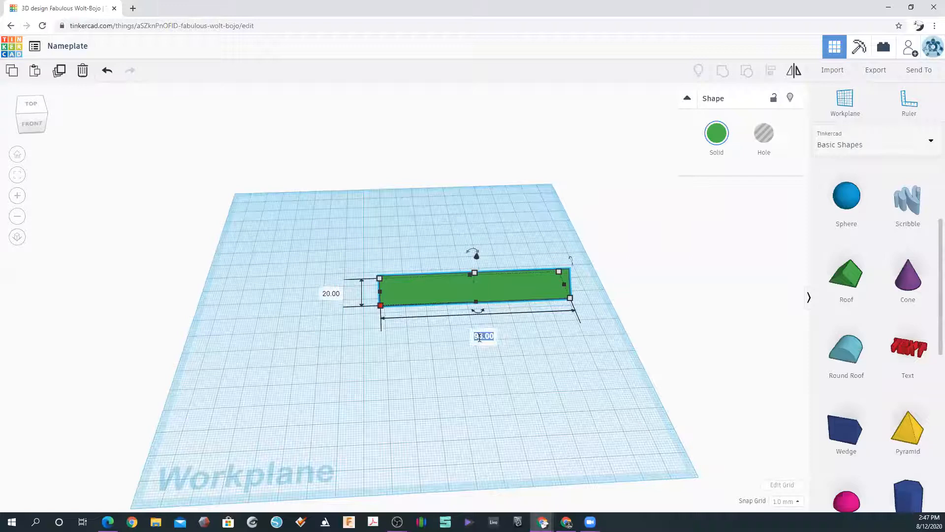
{"action": "type", "text": "160"}
{"action": "key", "text": "Return"}
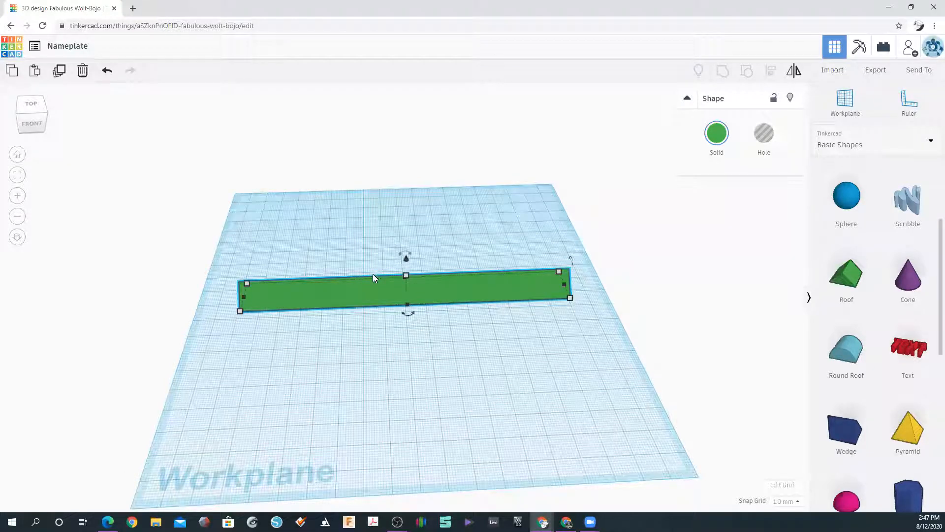
Place a hole box overlapping one long side of the roof, stretched to about 196 mm long and 23 mm wide.
{"action": "left_click", "coordinate": [214, 244]}
{"action": "left_click", "coordinate": [276, 307]}
{"action": "right_click_drag", "start_coordinate": [275, 306], "coordinate": [328, 211]}
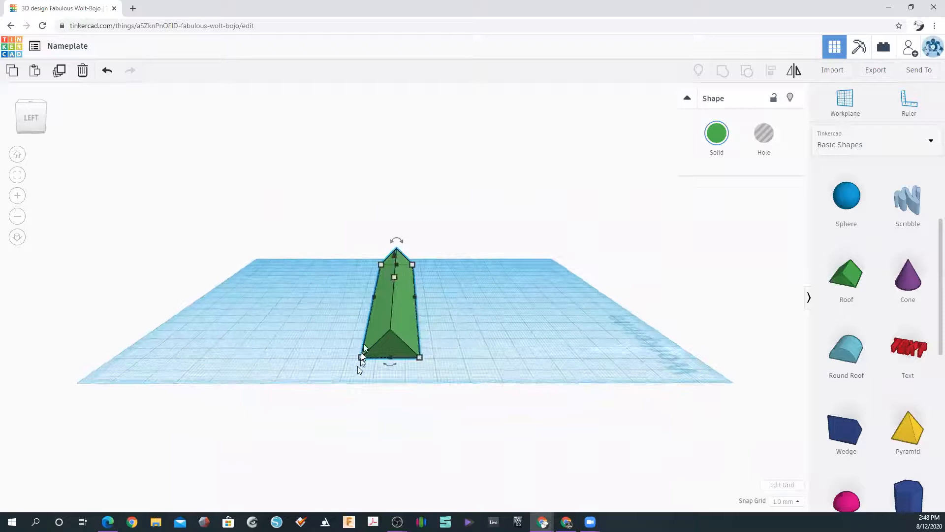
{"action": "right_click_drag", "start_coordinate": [398, 323], "coordinate": [399, 284]}
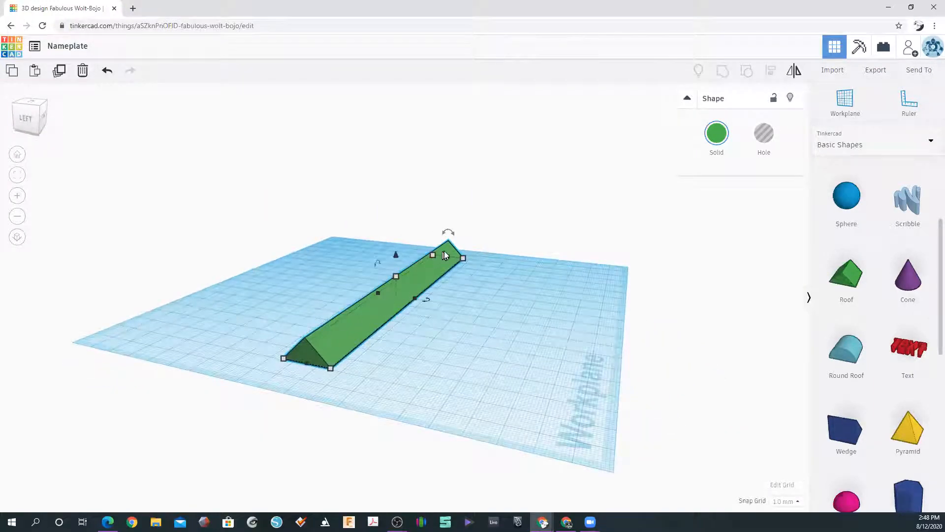
{"action": "right_click_drag", "start_coordinate": [340, 341], "coordinate": [443, 295]}
{"action": "scroll", "coordinate": [858, 241], "scroll_direction": "up", "scroll_amount": 3}
{"action": "scroll", "coordinate": [858, 247], "scroll_direction": "down", "scroll_amount": 1}
{"action": "left_click_drag", "start_coordinate": [846, 197], "coordinate": [384, 394]}
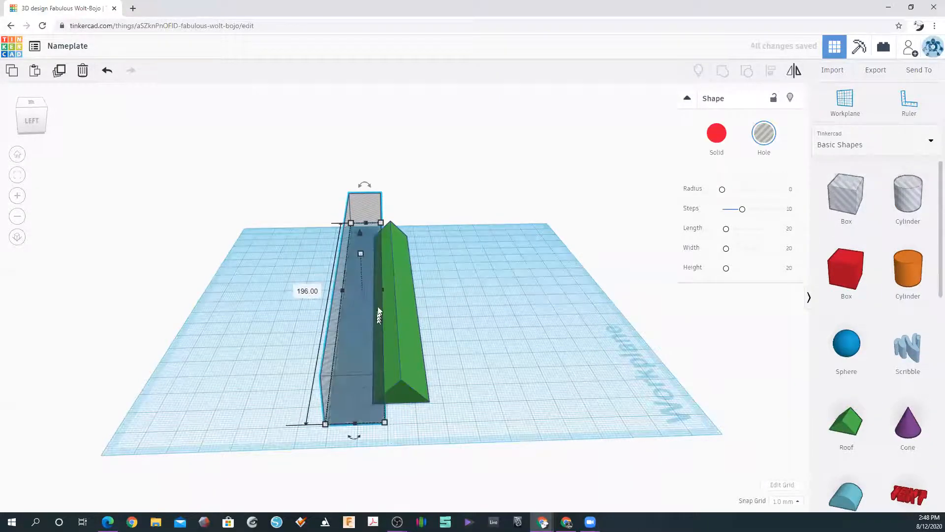
{"action": "left_click_drag", "start_coordinate": [383, 290], "coordinate": [388, 290]}
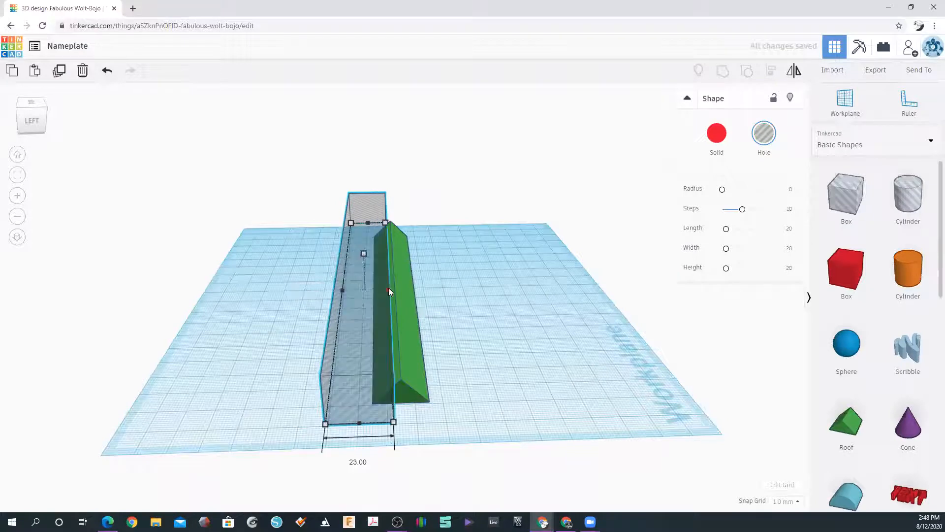
{"action": "right_click_drag", "start_coordinate": [471, 295], "coordinate": [154, 348]}
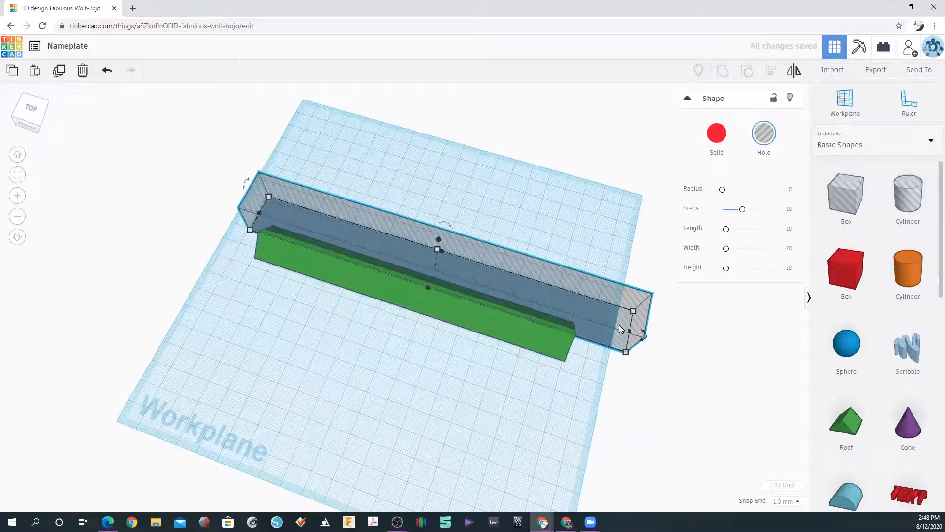
Stretch the roof taller so its sloped sides become steep, and raise the hole box to about the roof's peak height.
{"action": "right_click_drag", "start_coordinate": [490, 364], "coordinate": [379, 279]}
{"action": "left_click", "coordinate": [406, 301]}
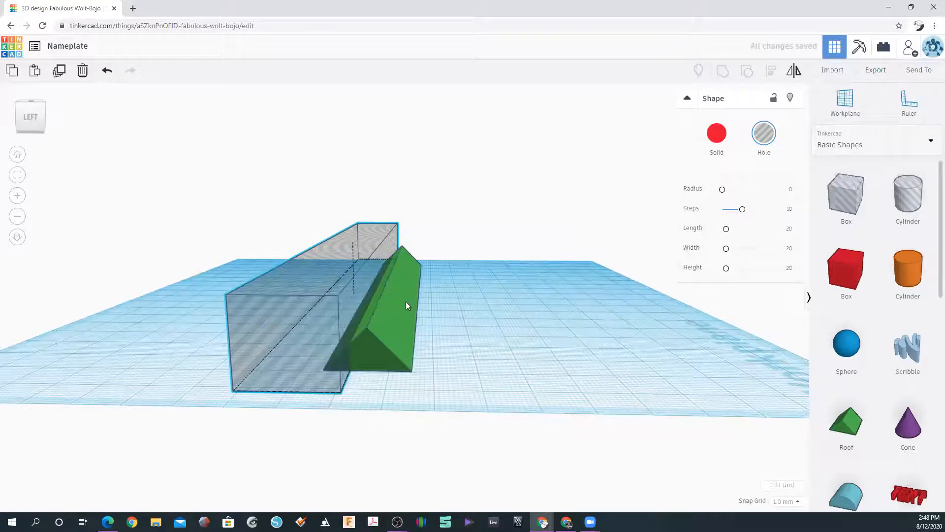
{"action": "left_click_drag", "start_coordinate": [392, 256], "coordinate": [398, 234]}
{"action": "right_click_drag", "start_coordinate": [254, 289], "coordinate": [270, 285]}
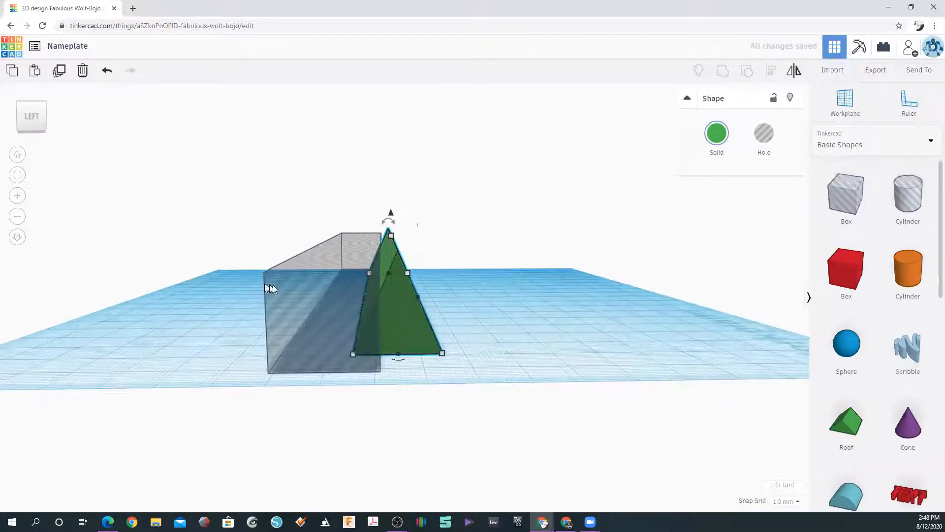
{"action": "left_click", "coordinate": [333, 246]}
{"action": "left_click_drag", "start_coordinate": [351, 243], "coordinate": [350, 233]}
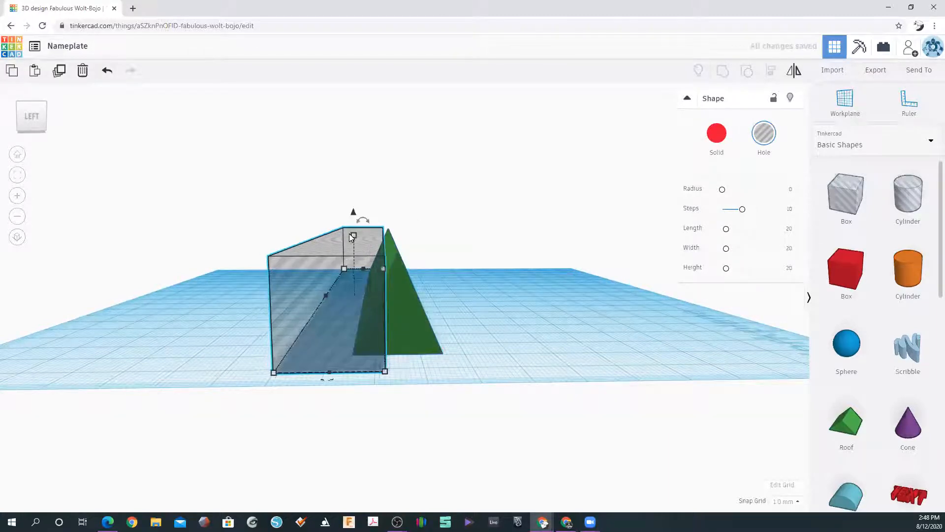
{"action": "right_click_drag", "start_coordinate": [456, 291], "coordinate": [467, 282]}
Group the roof with the overlapping hole box to cut away the roof's rear side.
{"action": "left_click_drag", "start_coordinate": [288, 186], "coordinate": [460, 371]}
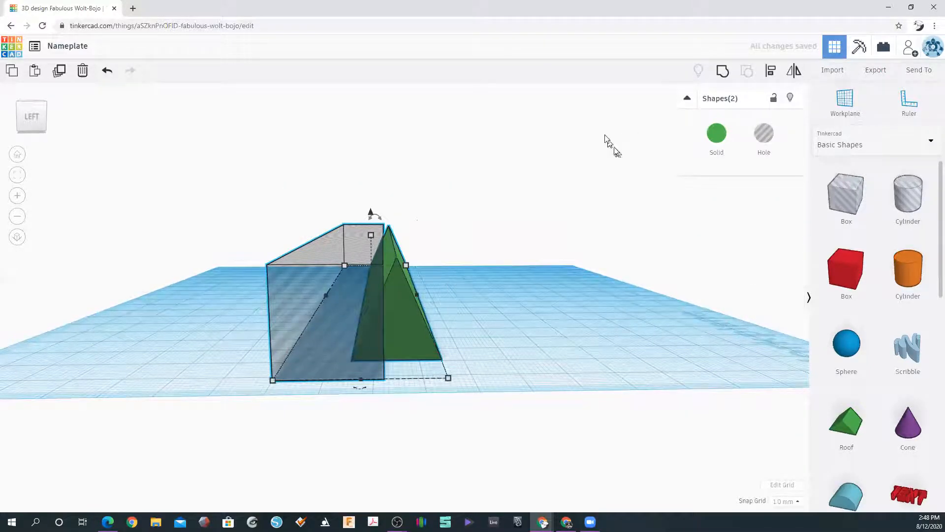
{"action": "left_click", "coordinate": [718, 74]}
{"action": "right_click_drag", "start_coordinate": [523, 249], "coordinate": [405, 196]}
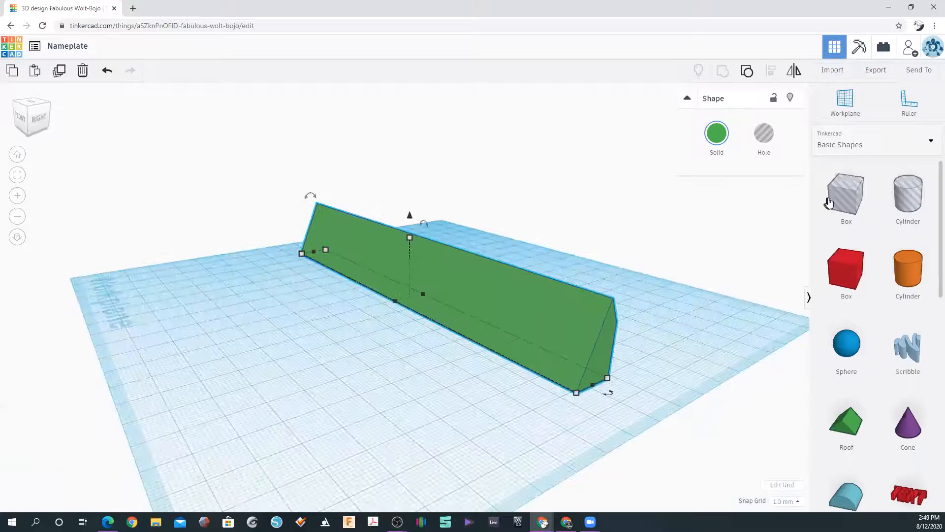
{"action": "right_click_drag", "start_coordinate": [311, 283], "coordinate": [394, 268]}
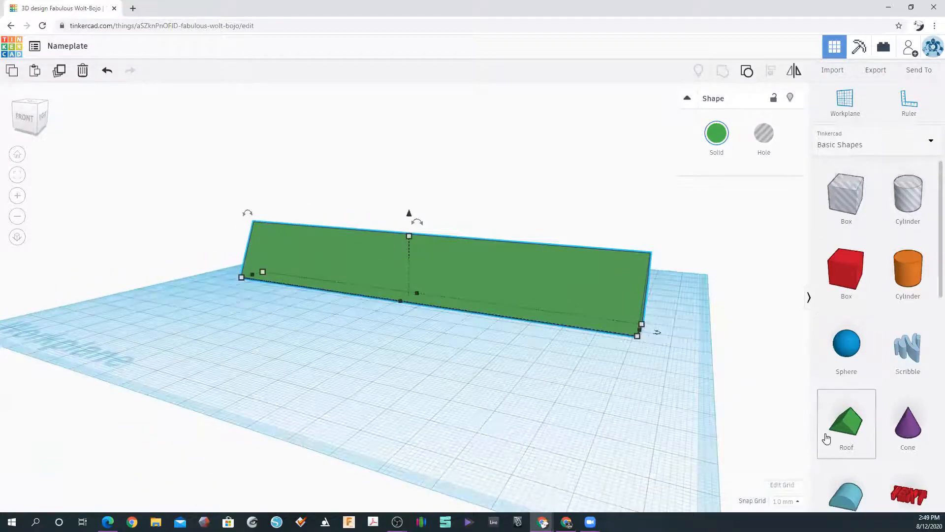
Add a text shape on the workplane in front of the green block and make it read "The BOSS".
{"action": "scroll", "coordinate": [840, 353], "scroll_direction": "down", "scroll_amount": 6}
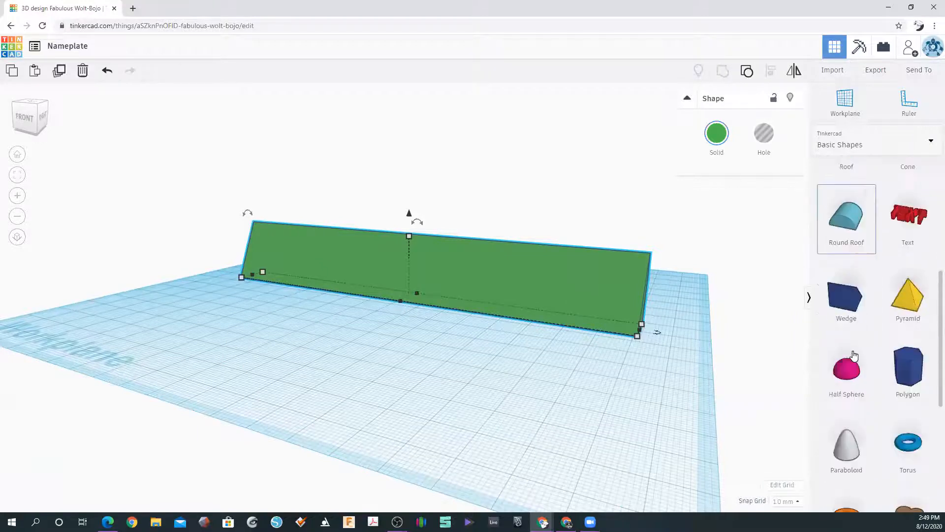
{"action": "scroll", "coordinate": [887, 374], "scroll_direction": "down", "scroll_amount": 5}
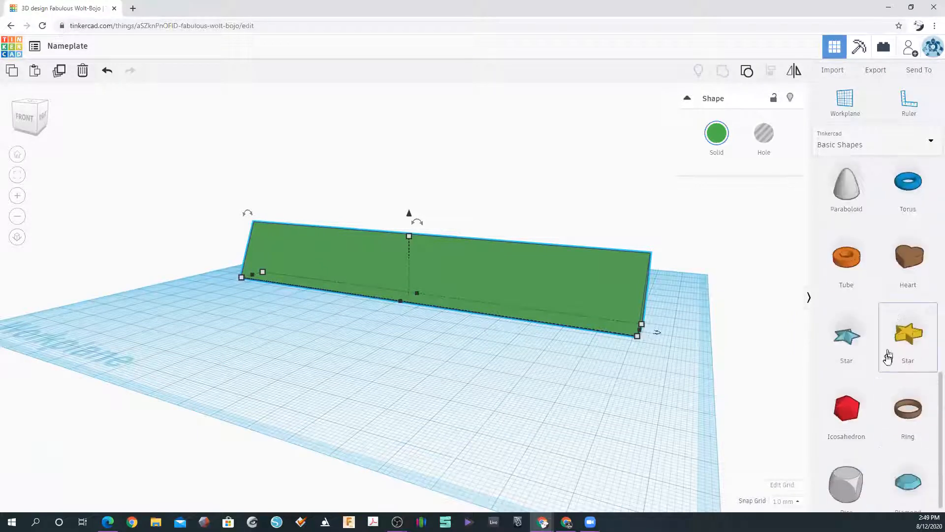
{"action": "scroll", "coordinate": [885, 363], "scroll_direction": "up", "scroll_amount": 8}
{"action": "left_click_drag", "start_coordinate": [908, 340], "coordinate": [339, 402]}
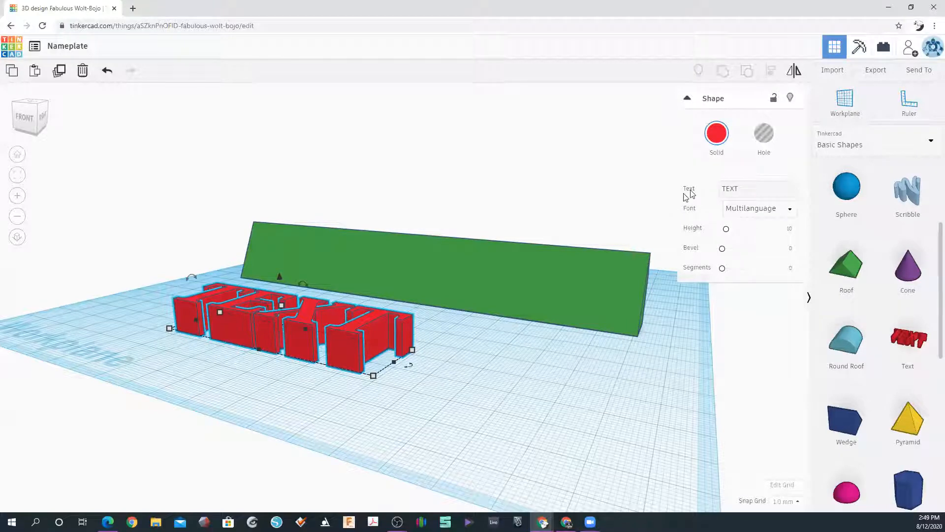
{"action": "left_click", "coordinate": [734, 189]}
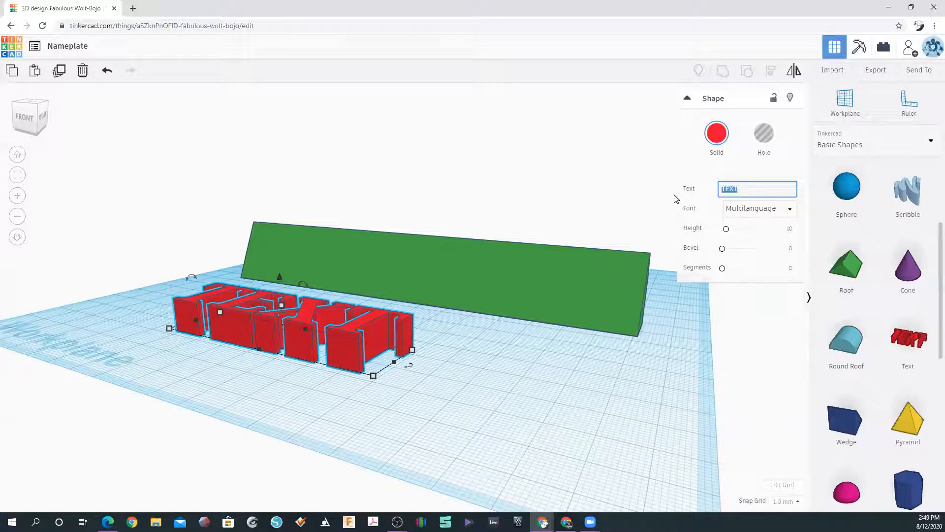
{"action": "type", "text": "The B"}
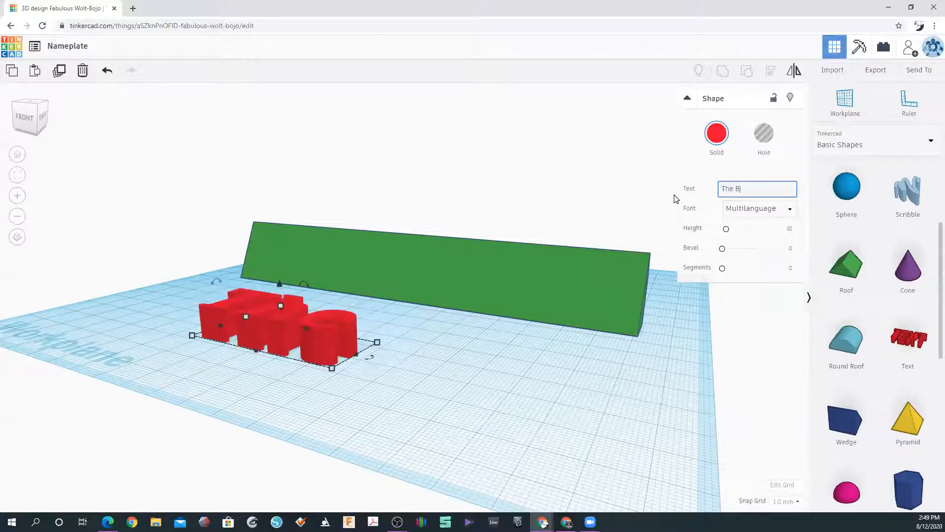
{"action": "type", "text": "oss"}
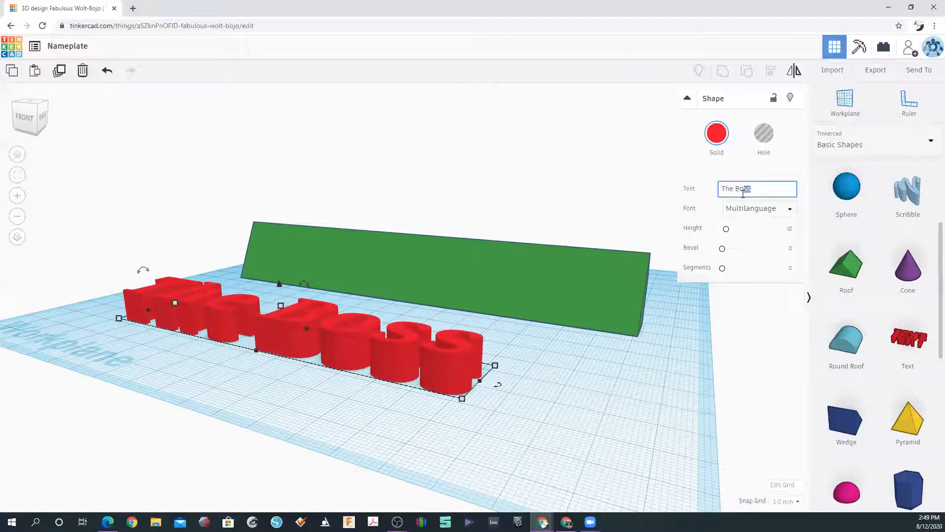
{"action": "type", "text": "OSS"}
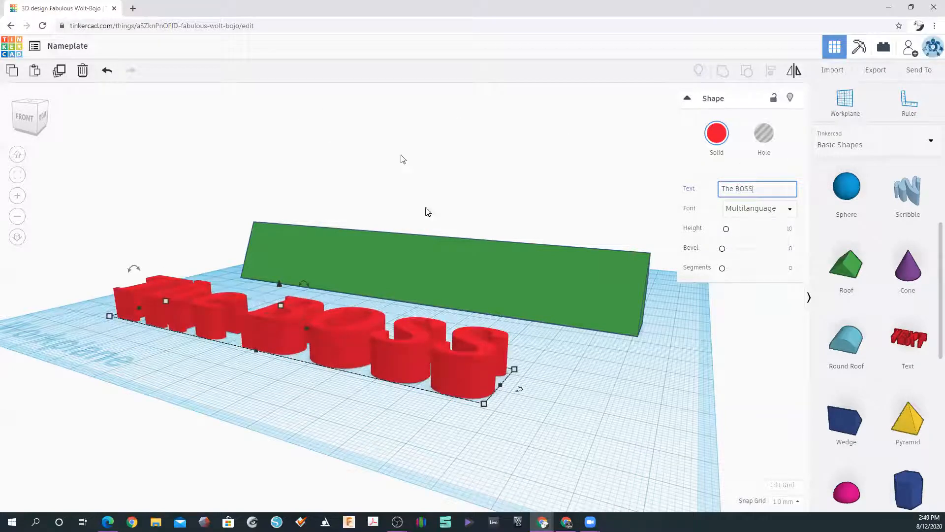
Try the Sans and Sans Mono fonts on the text and set its font to Serif.
{"action": "left_click", "coordinate": [768, 210]}
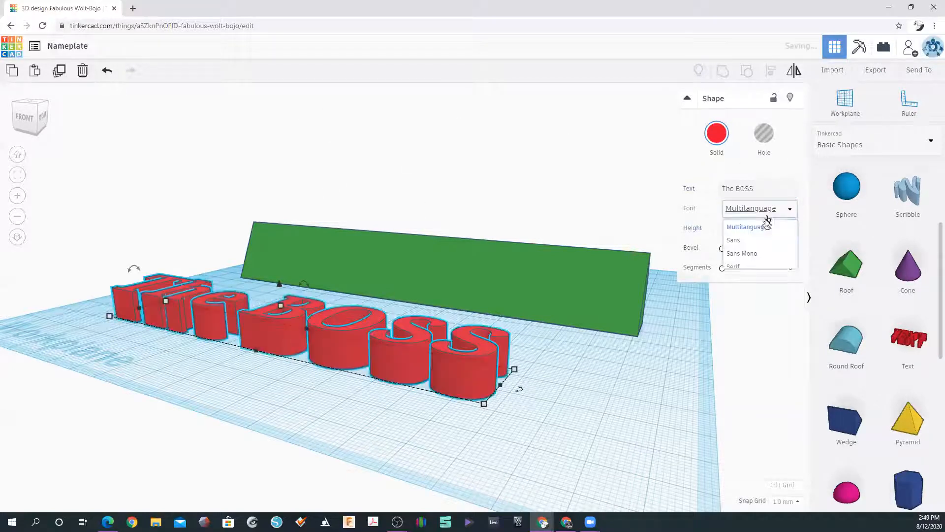
{"action": "left_click", "coordinate": [742, 242]}
{"action": "right_click_drag", "start_coordinate": [477, 269], "coordinate": [492, 311]}
{"action": "left_click", "coordinate": [756, 211]}
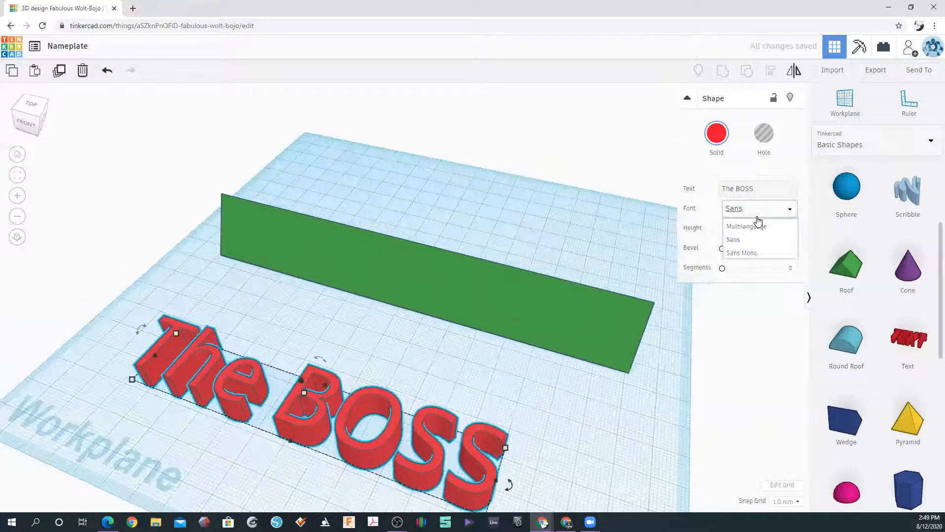
{"action": "left_click", "coordinate": [748, 254]}
{"action": "left_click", "coordinate": [741, 209]}
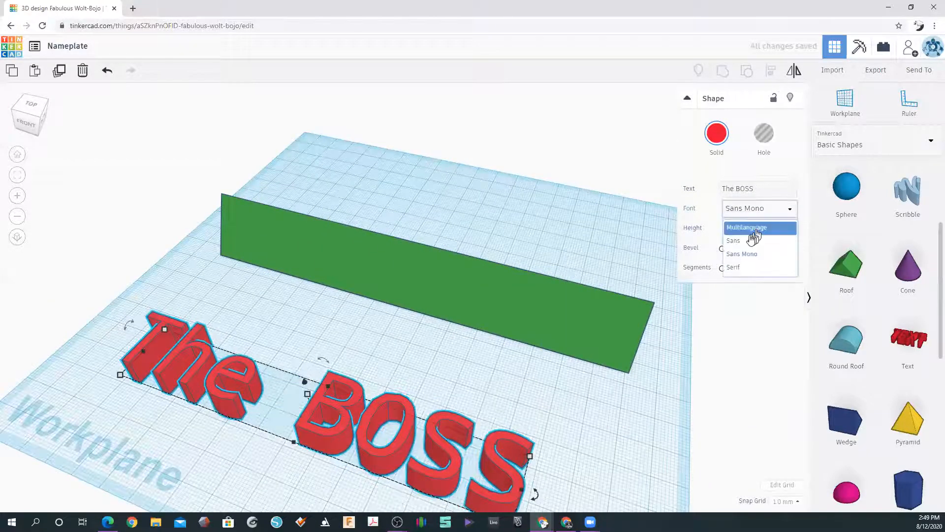
{"action": "left_click", "coordinate": [744, 267]}
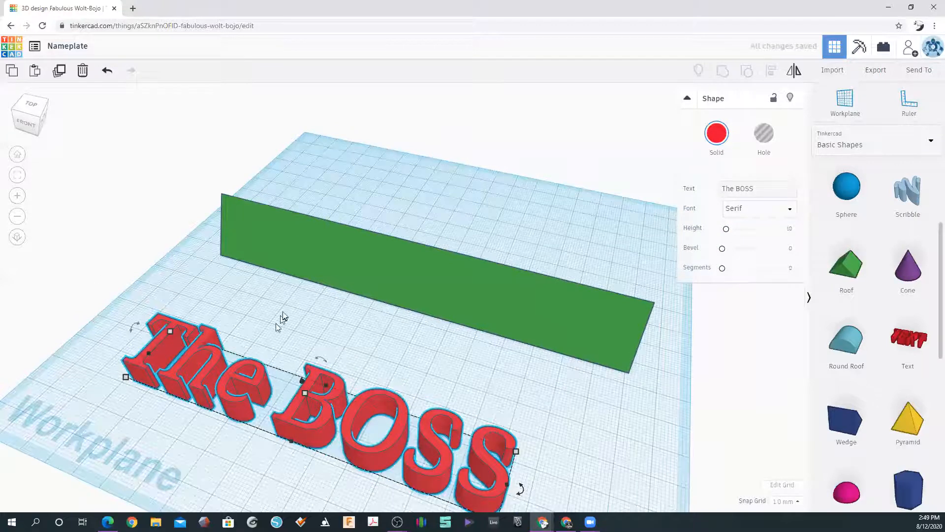
Try a workplane on the block's sloped face, undo it and delete the "The BOSS" text.
{"action": "right_click_drag", "start_coordinate": [354, 310], "coordinate": [228, 251]}
{"action": "left_click_drag", "start_coordinate": [177, 205], "coordinate": [115, 199]}
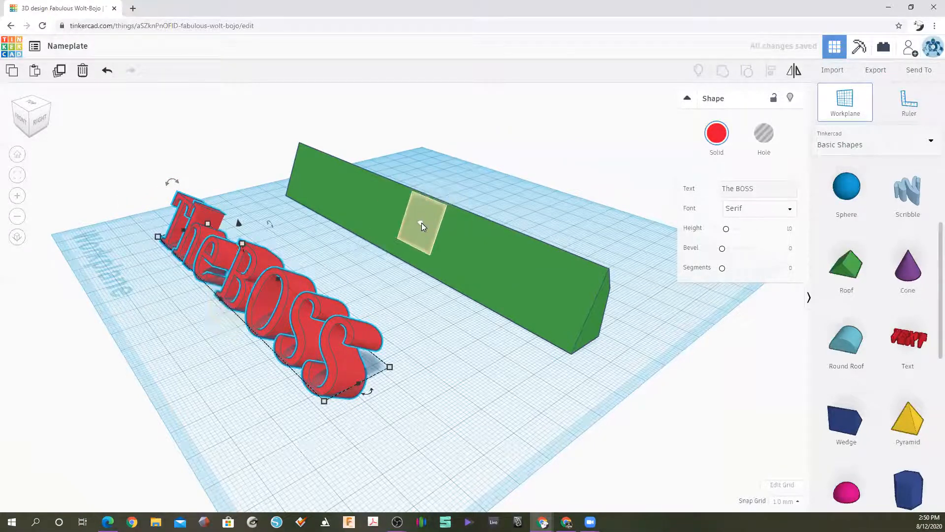
{"action": "left_click", "coordinate": [422, 227]}
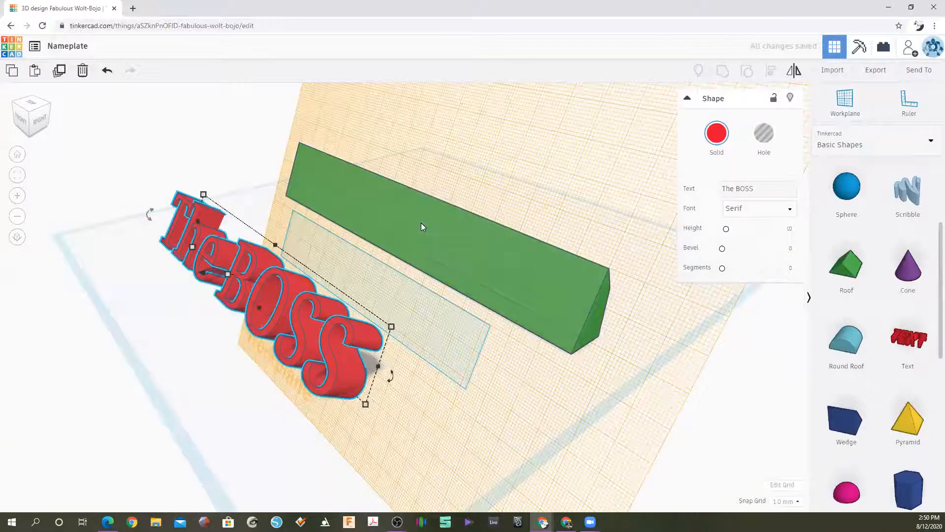
{"action": "left_click", "coordinate": [107, 70]}
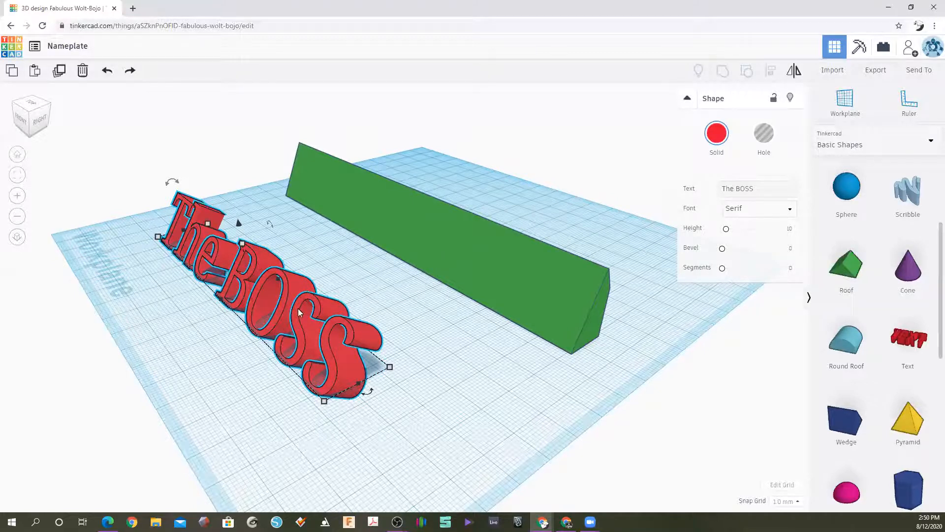
{"action": "key", "text": "Delete"}
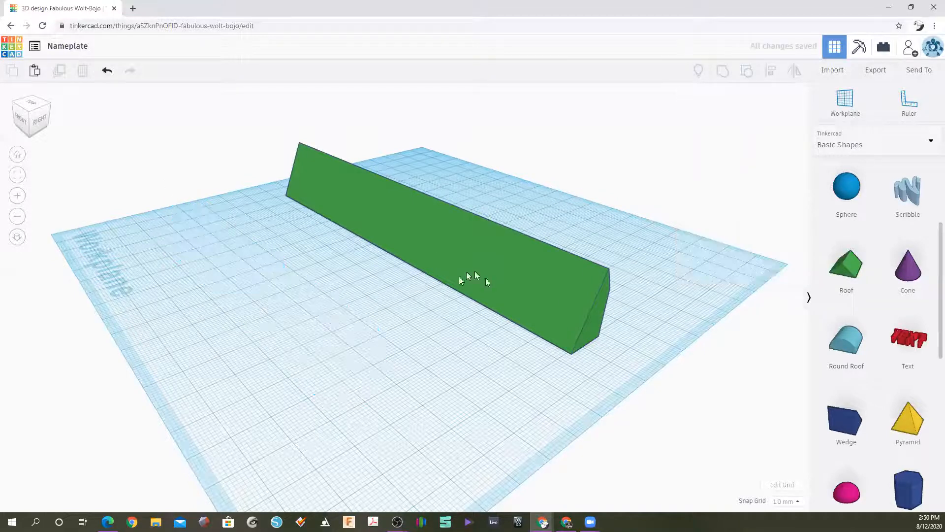
Place a workplane on the green block's sloped front face and add a text shape onto that face.
{"action": "left_click", "coordinate": [862, 107]}
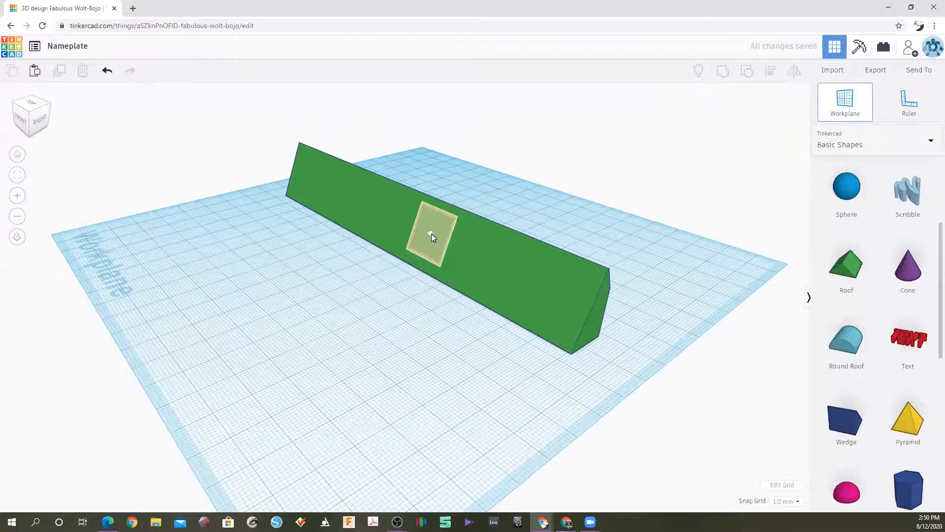
{"action": "left_click", "coordinate": [431, 234]}
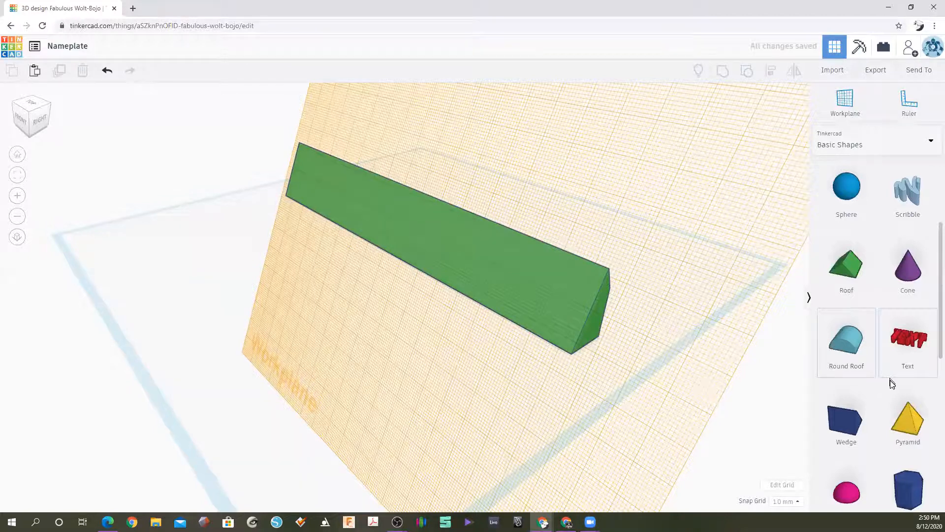
{"action": "scroll", "coordinate": [862, 364], "scroll_direction": "down", "scroll_amount": 2}
{"action": "left_click_drag", "start_coordinate": [908, 247], "coordinate": [418, 226]}
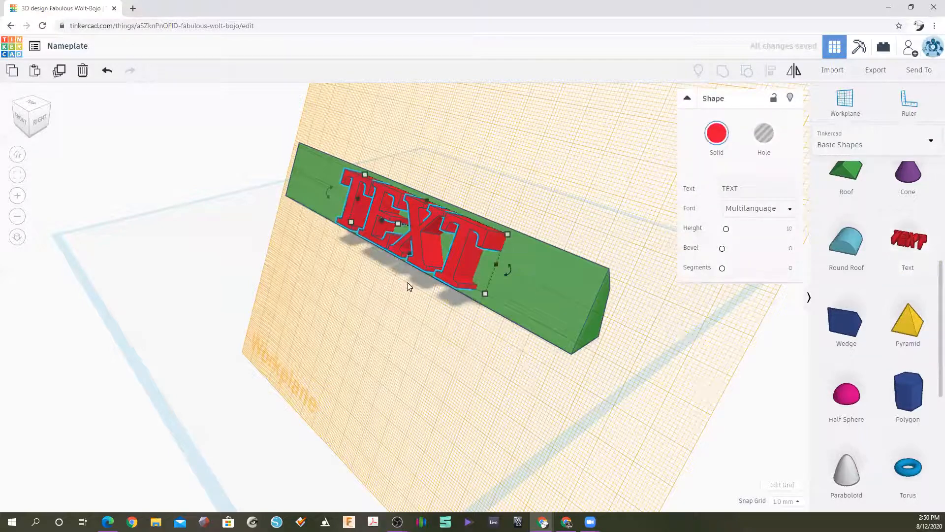
{"action": "scroll", "coordinate": [406, 283], "scroll_direction": "up", "scroll_amount": 2}
Change the wording of the text shape on the sloped face to "The Boss".
{"action": "right_click_drag", "start_coordinate": [281, 277], "coordinate": [515, 213]}
{"action": "left_click", "coordinate": [754, 189]}
{"action": "left_click_drag", "start_coordinate": [644, 196], "coordinate": [640, 195]}
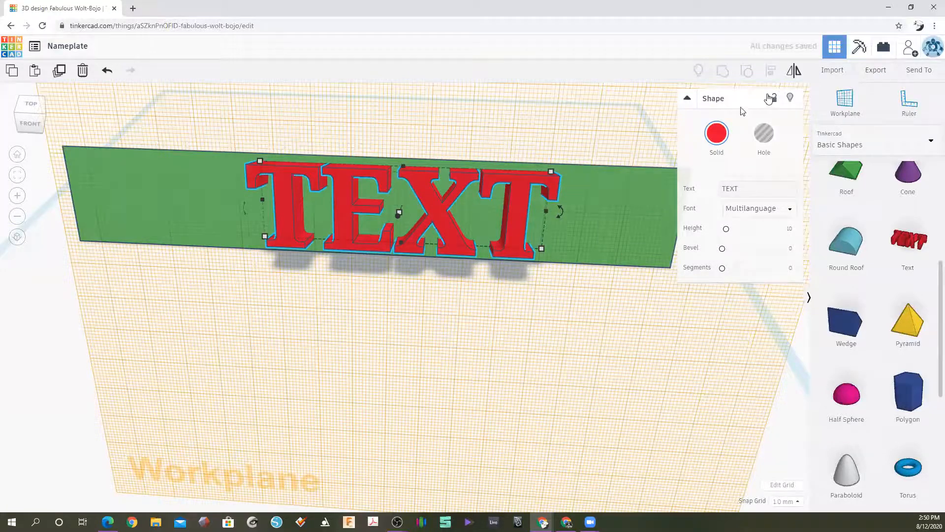
{"action": "left_click", "coordinate": [745, 190]}
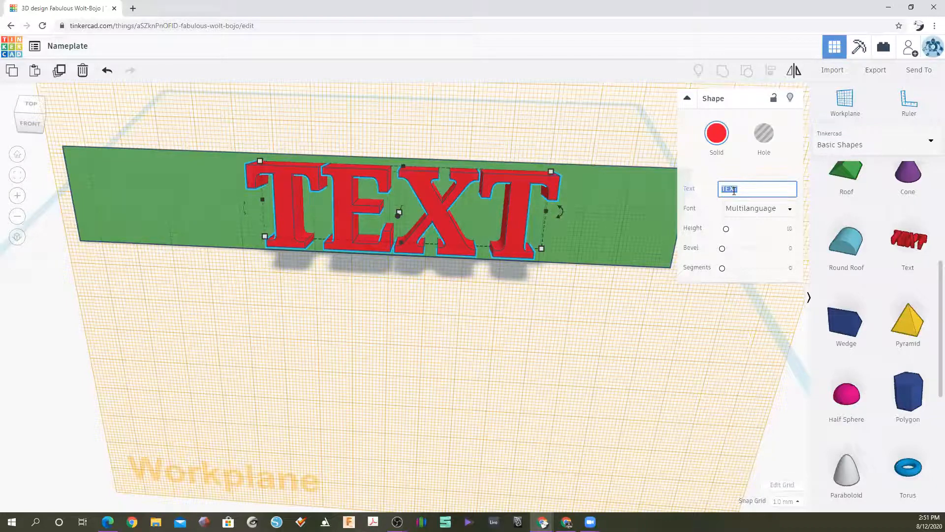
{"action": "type", "text": "Teh"}
{"action": "key", "text": "BackSpace"}
{"action": "key", "text": "BackSpace"}
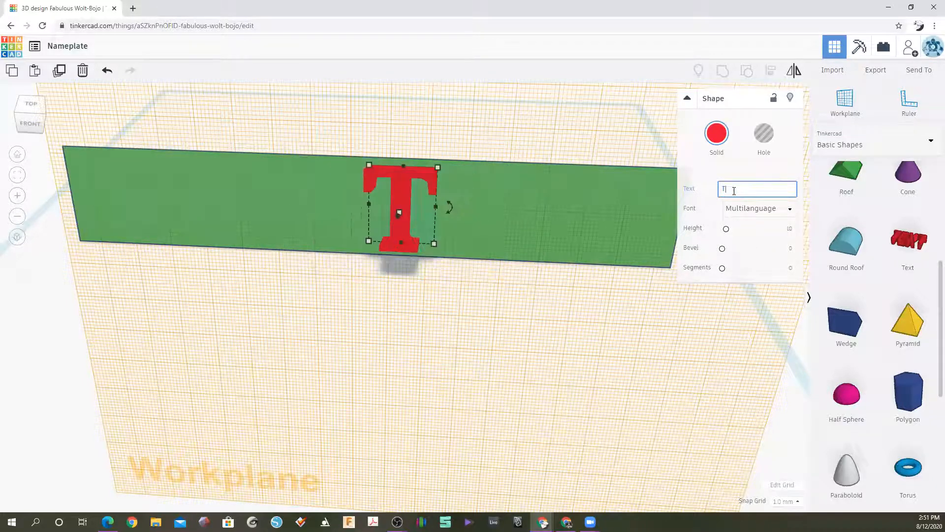
{"action": "type", "text": "he Boss"}
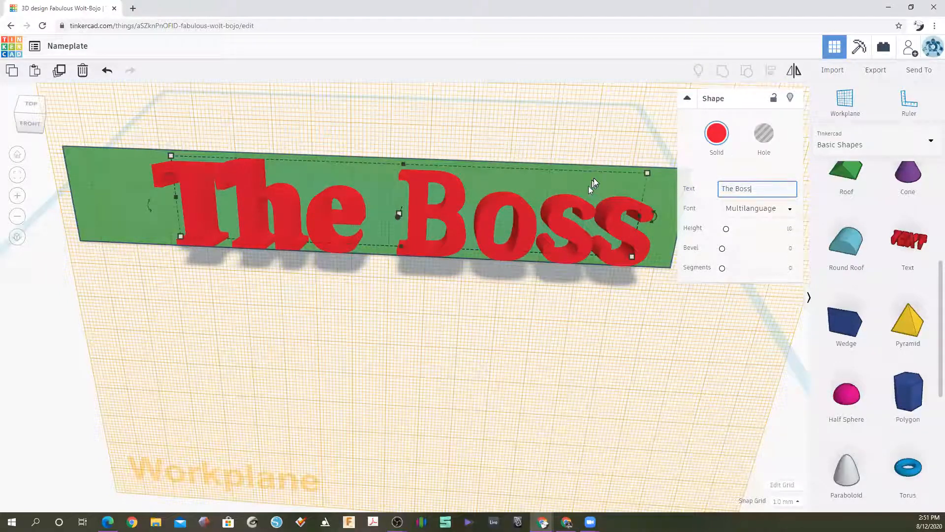
Give the "The Boss" text a bevel of 0.19 and set its segments to 2.
{"action": "right_click_drag", "start_coordinate": [593, 179], "coordinate": [497, 150]}
{"action": "mouse_move", "coordinate": [723, 249]}
{"action": "left_mouse_down"}
{"action": "mouse_move", "coordinate": [740, 250]}
{"action": "mouse_move", "coordinate": [718, 253]}
{"action": "left_mouse_up"}
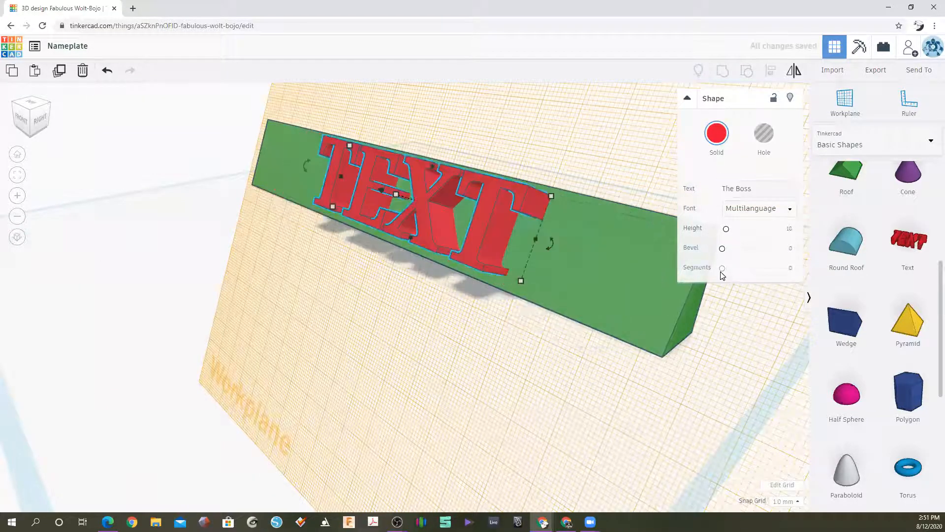
{"action": "left_click", "coordinate": [758, 190]}
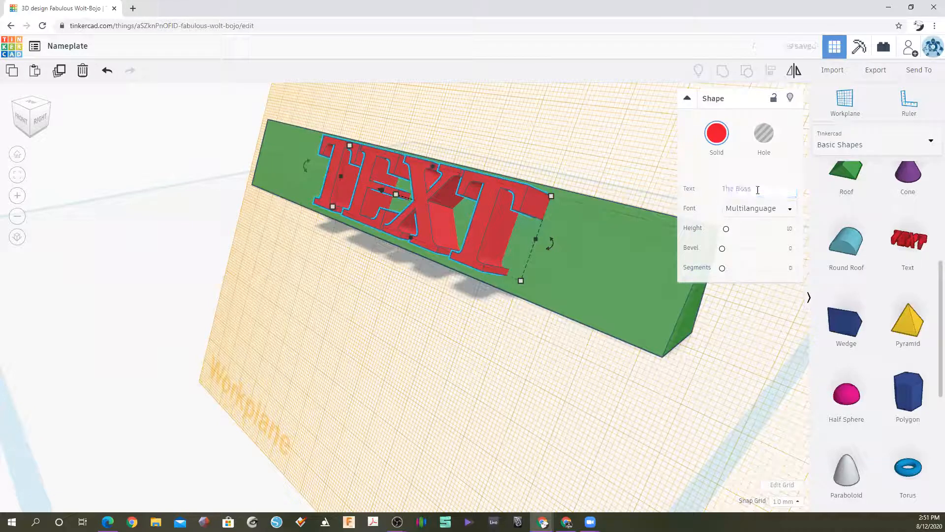
{"action": "left_click", "coordinate": [616, 329]}
{"action": "left_click", "coordinate": [458, 252]}
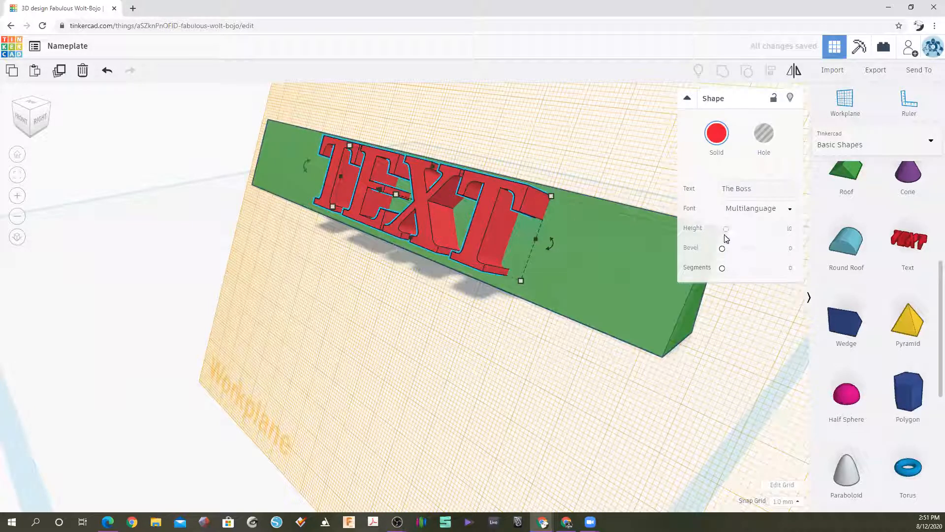
{"action": "left_click_drag", "start_coordinate": [723, 251], "coordinate": [725, 248]}
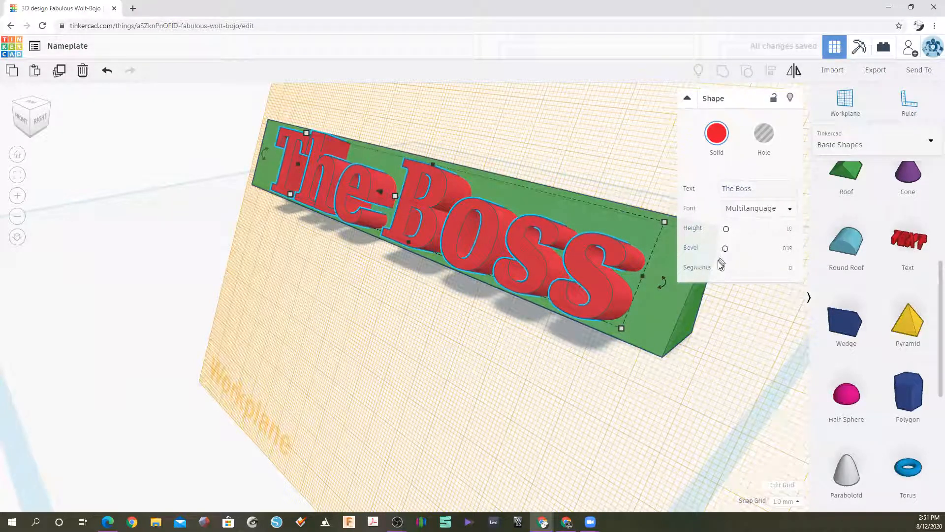
{"action": "left_click_drag", "start_coordinate": [722, 269], "coordinate": [739, 268]}
Scale the text down to fit inside the sloped face with margins all round, and reduce how far the letters stand out.
{"action": "right_click_drag", "start_coordinate": [315, 196], "coordinate": [631, 192]}
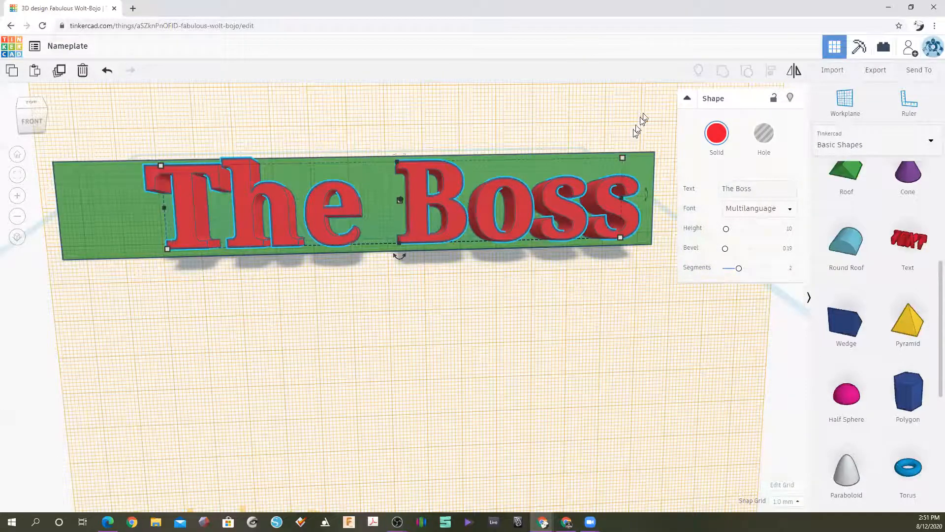
{"action": "left_click_drag", "start_coordinate": [622, 158], "coordinate": [554, 191]}
{"action": "right_click_drag", "start_coordinate": [238, 203], "coordinate": [429, 186]}
{"action": "left_click_drag", "start_coordinate": [405, 196], "coordinate": [381, 206]}
{"action": "right_click_drag", "start_coordinate": [535, 161], "coordinate": [301, 184]}
{"action": "right_click_drag", "start_coordinate": [633, 216], "coordinate": [583, 207]}
Add a faceted blue star at the right end of the sloped face and shrink it to fit beside the lettering.
{"action": "scroll", "coordinate": [857, 415], "scroll_direction": "down", "scroll_amount": 5}
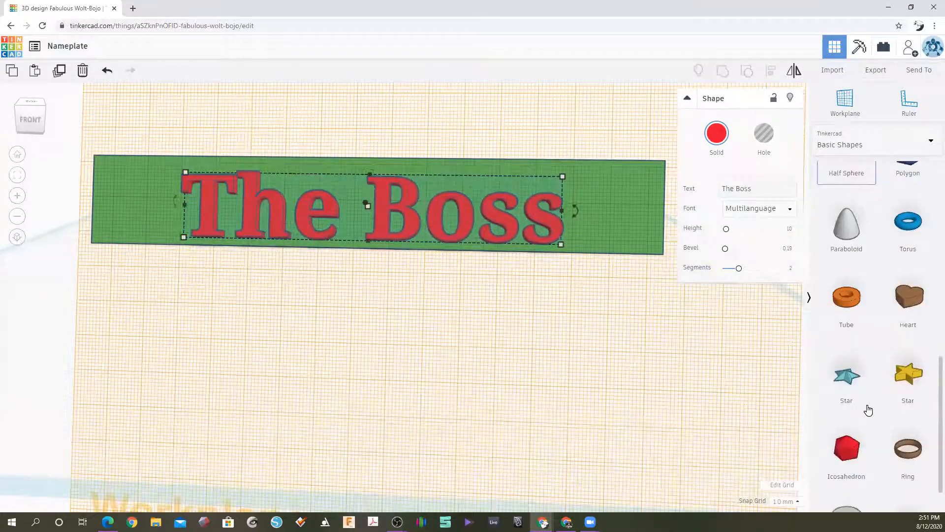
{"action": "scroll", "coordinate": [840, 412], "scroll_direction": "down", "scroll_amount": 2}
{"action": "scroll", "coordinate": [886, 416], "scroll_direction": "up", "scroll_amount": 7}
{"action": "scroll", "coordinate": [869, 295], "scroll_direction": "down", "scroll_amount": 10}
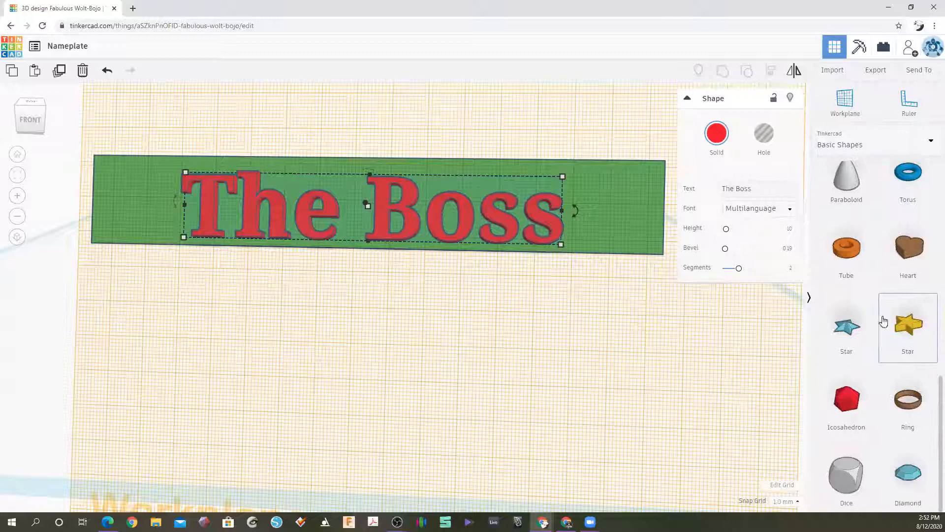
{"action": "left_click_drag", "start_coordinate": [854, 332], "coordinate": [616, 190]}
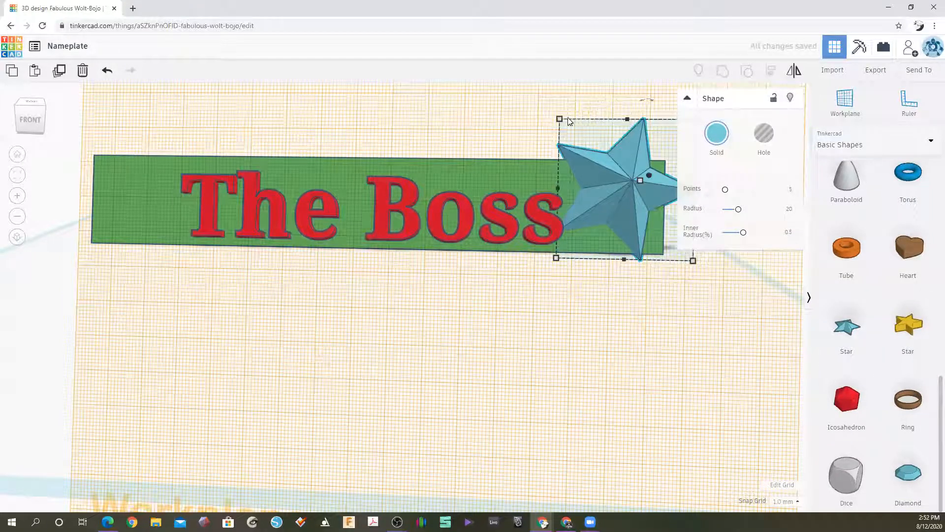
{"action": "left_click_drag", "start_coordinate": [560, 119], "coordinate": [589, 187]}
Add a small yellow star and a second faceted blue star about 13 mm tall next to the first star.
{"action": "left_click_drag", "start_coordinate": [908, 327], "coordinate": [651, 215]}
{"action": "left_click_drag", "start_coordinate": [601, 155], "coordinate": [620, 202]}
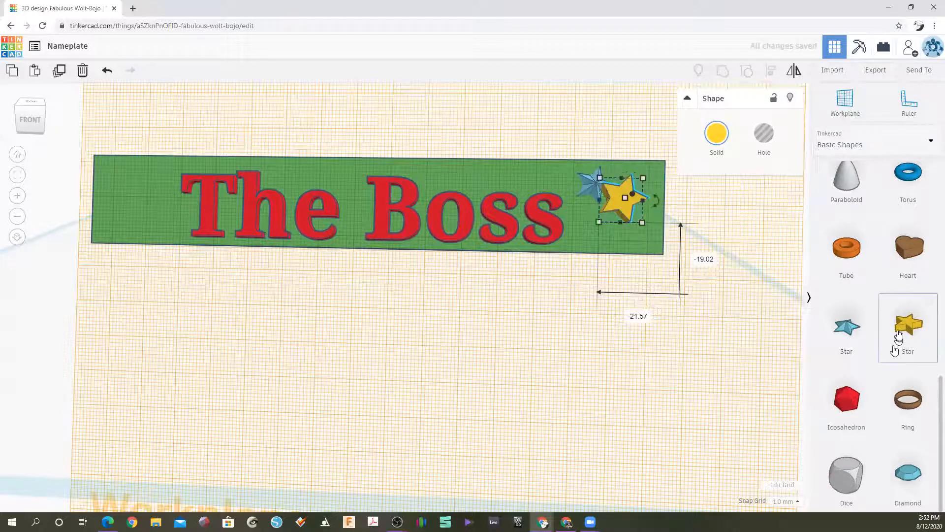
{"action": "left_click_drag", "start_coordinate": [845, 326], "coordinate": [680, 248]}
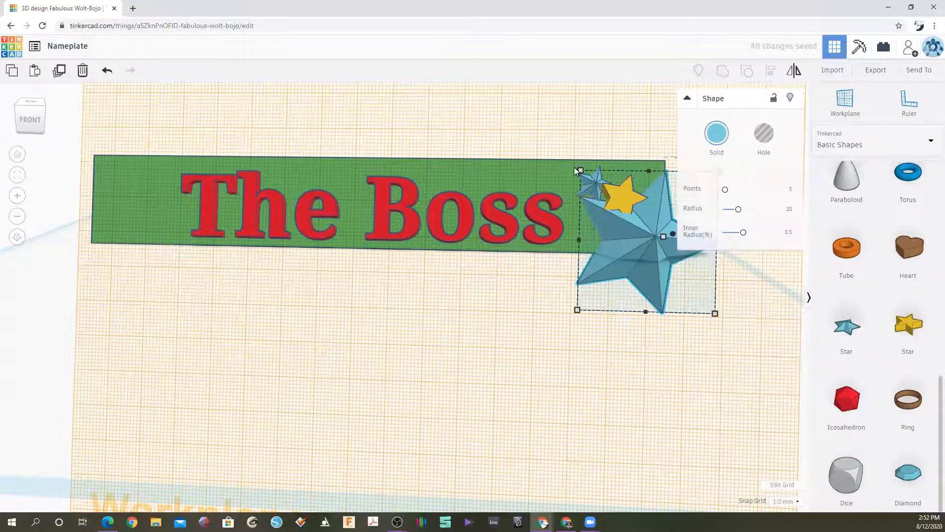
{"action": "left_click_drag", "start_coordinate": [581, 171], "coordinate": [669, 264]}
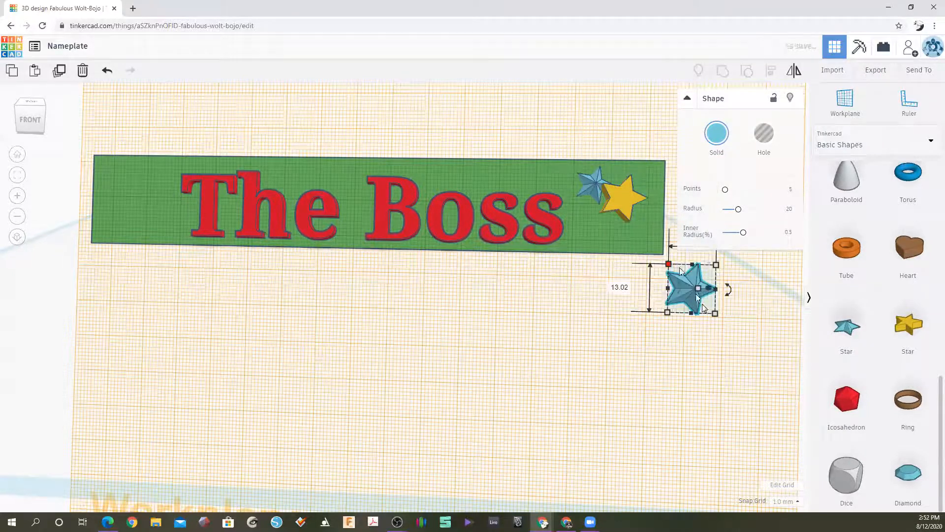
{"action": "left_click_drag", "start_coordinate": [687, 298], "coordinate": [628, 223]}
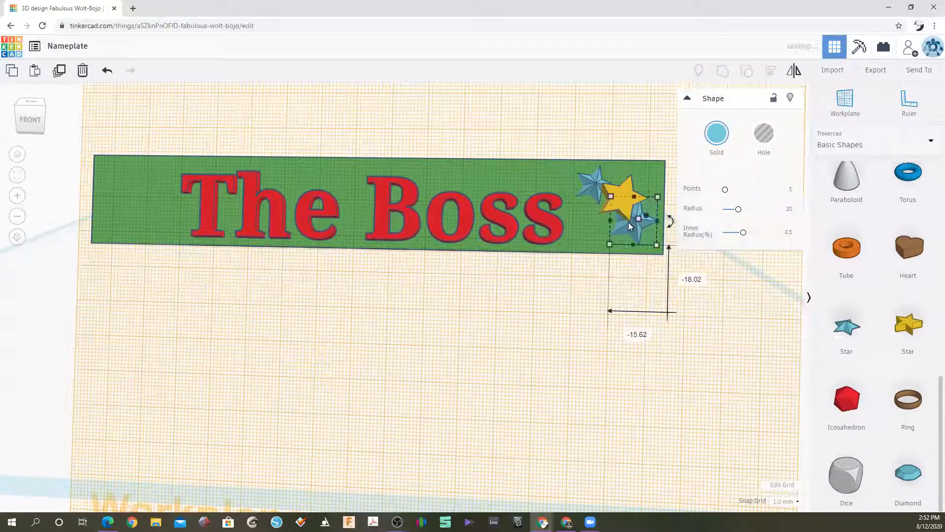
Delete the yellow star and duplicate the small blue star twice to form a cluster of four stars.
{"action": "left_click", "coordinate": [632, 182]}
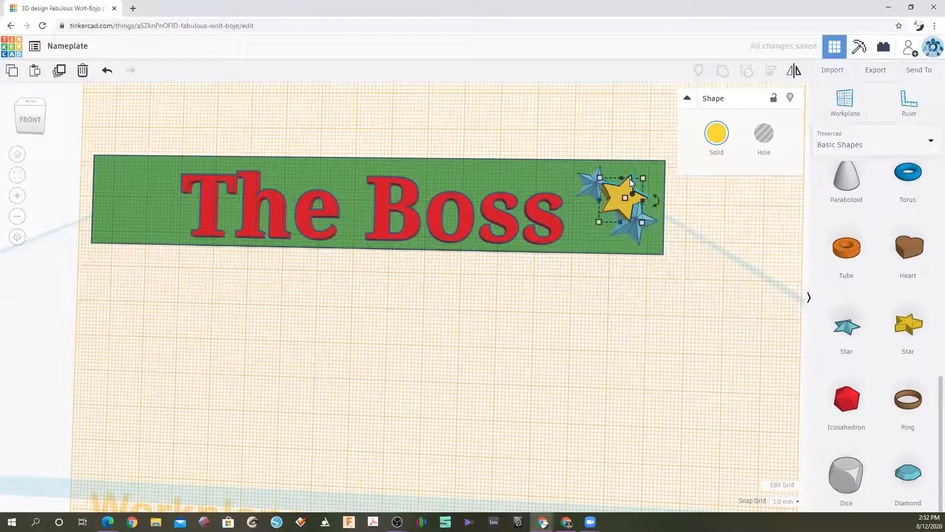
{"action": "key", "text": "Delete"}
{"action": "left_click", "coordinate": [596, 184]}
{"action": "key", "text": "ctrl+v"}
{"action": "left_click_drag", "start_coordinate": [614, 191], "coordinate": [599, 232]}
{"action": "key", "text": "ctrl+v"}
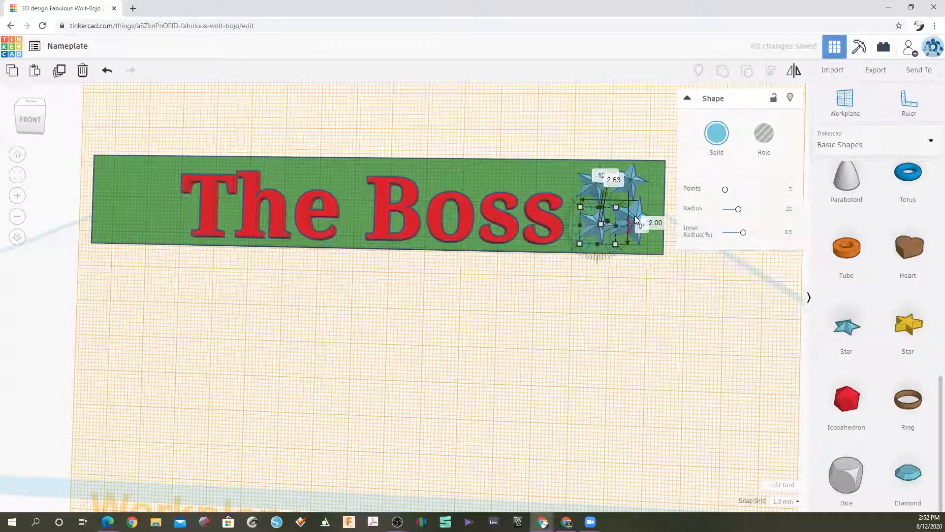
{"action": "left_click", "coordinate": [161, 202]}
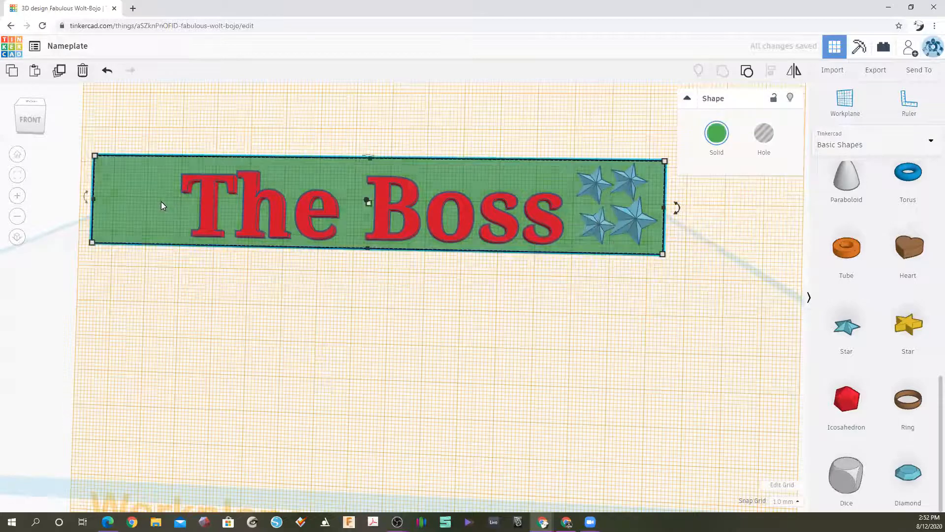
{"action": "key", "text": "ctrl+v"}
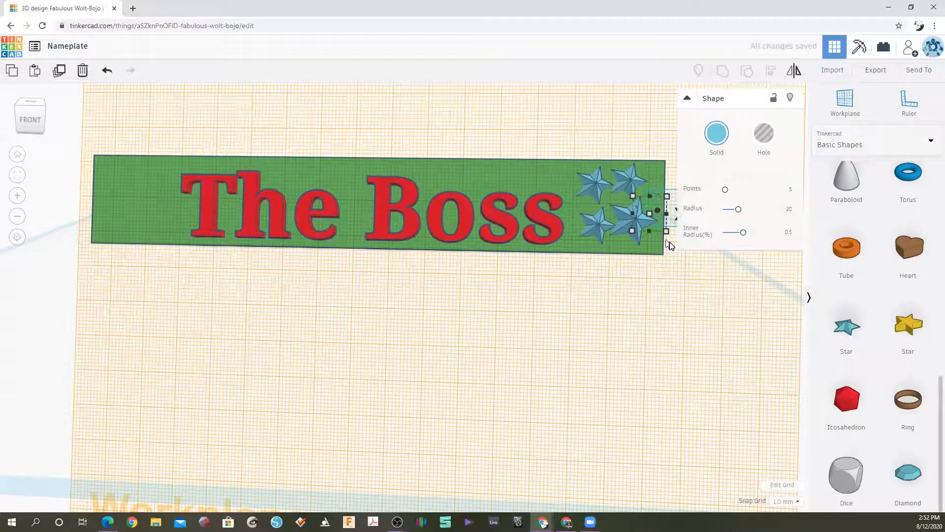
{"action": "key", "text": "ctrl+z"}
Duplicate the larger blue star and place the copy at the left end of the face, before the lettering.
{"action": "left_click", "coordinate": [625, 222]}
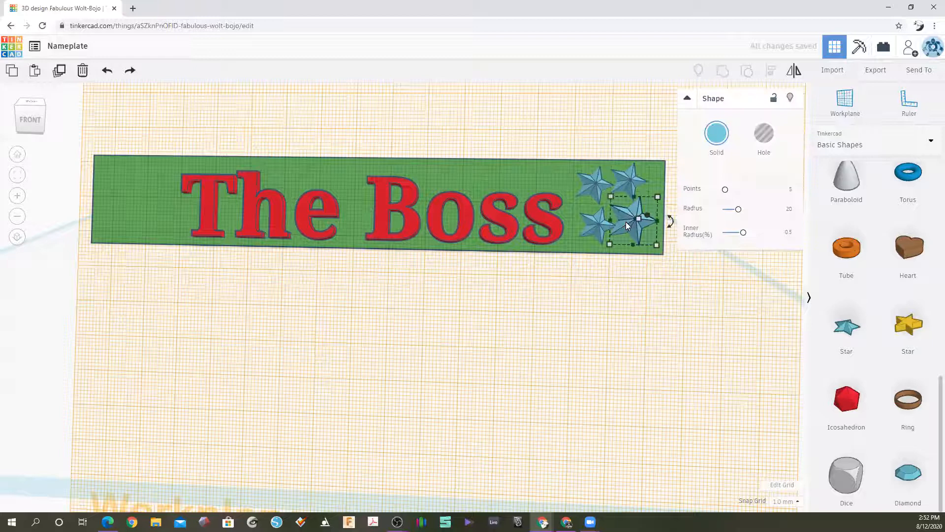
{"action": "key", "text": "ctrl+v"}
{"action": "left_click_drag", "start_coordinate": [659, 230], "coordinate": [127, 195]}
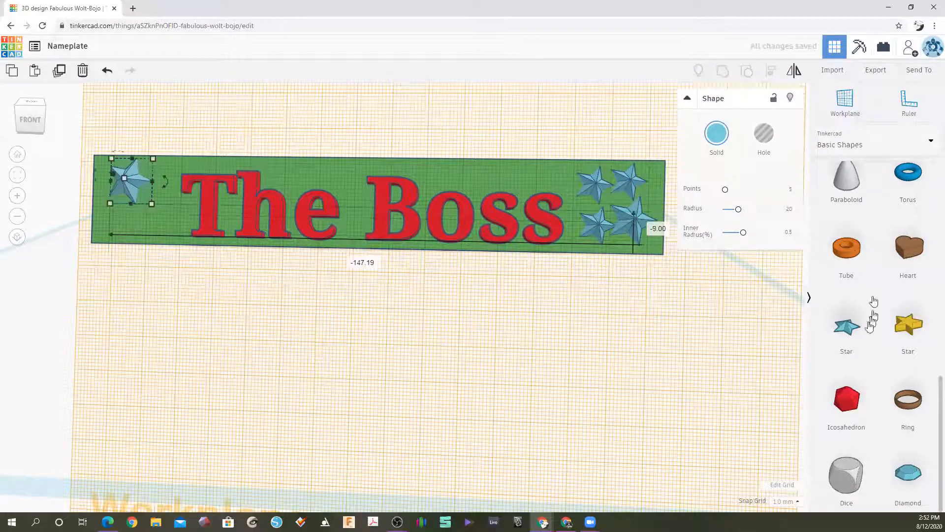
Add a heart at the left end of the sloped face, shrink it and position it just before the lettering.
{"action": "scroll", "coordinate": [881, 397], "scroll_direction": "down", "scroll_amount": 1}
{"action": "scroll", "coordinate": [882, 387], "scroll_direction": "up", "scroll_amount": 1}
{"action": "left_click_drag", "start_coordinate": [913, 265], "coordinate": [197, 198]}
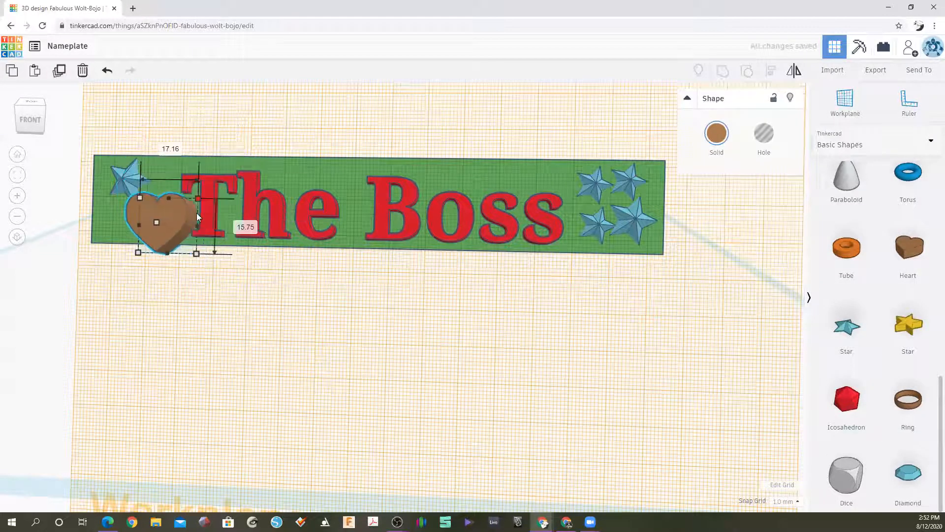
{"action": "left_click_drag", "start_coordinate": [156, 222], "coordinate": [163, 196]}
Delete the four blue stars at the right end of the face.
{"action": "left_click", "coordinate": [589, 177]}
{"action": "left_click_drag", "start_coordinate": [601, 187], "coordinate": [622, 225]}
{"action": "key", "text": "Delete"}
{"action": "left_click", "coordinate": [608, 223]}
{"action": "key", "text": "Delete"}
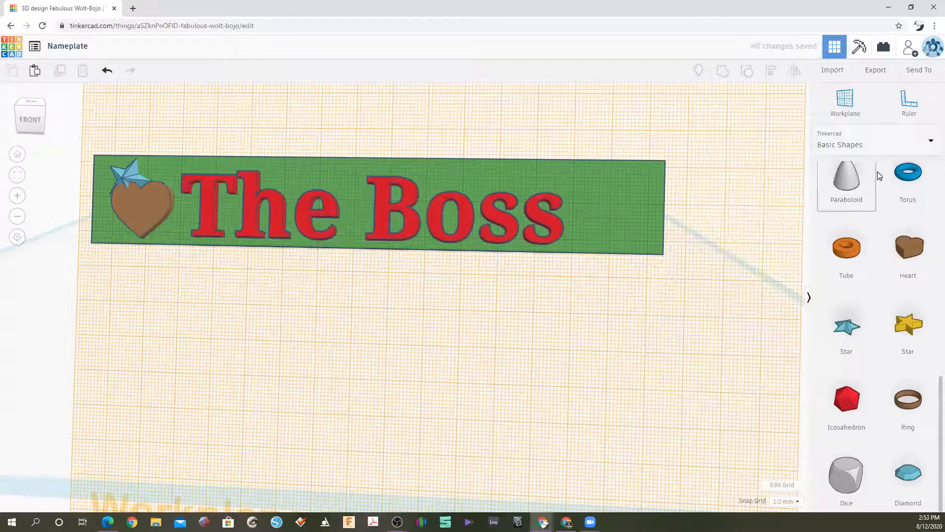
Switch the shape library to all shape generators and place a US States shape at the right end of the face.
{"action": "left_click", "coordinate": [864, 148]}
{"action": "left_click", "coordinate": [842, 273]}
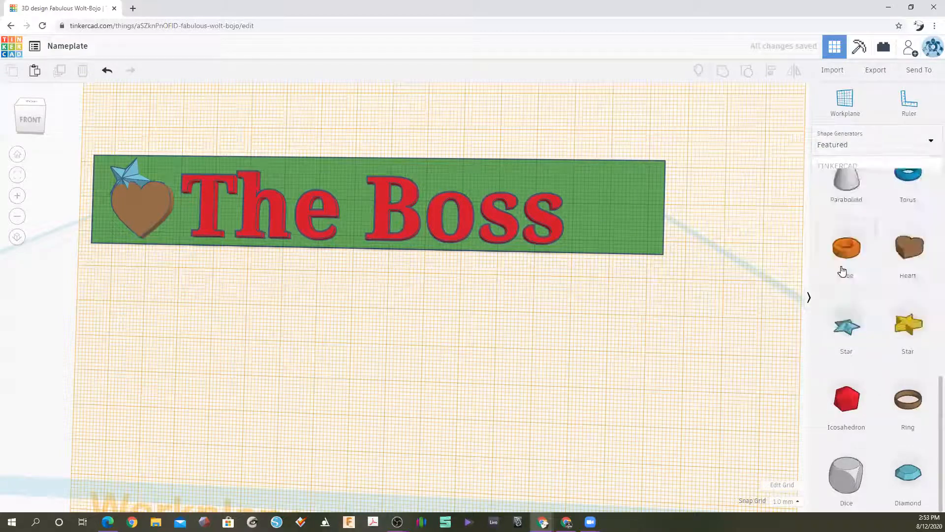
{"action": "left_click", "coordinate": [867, 146]}
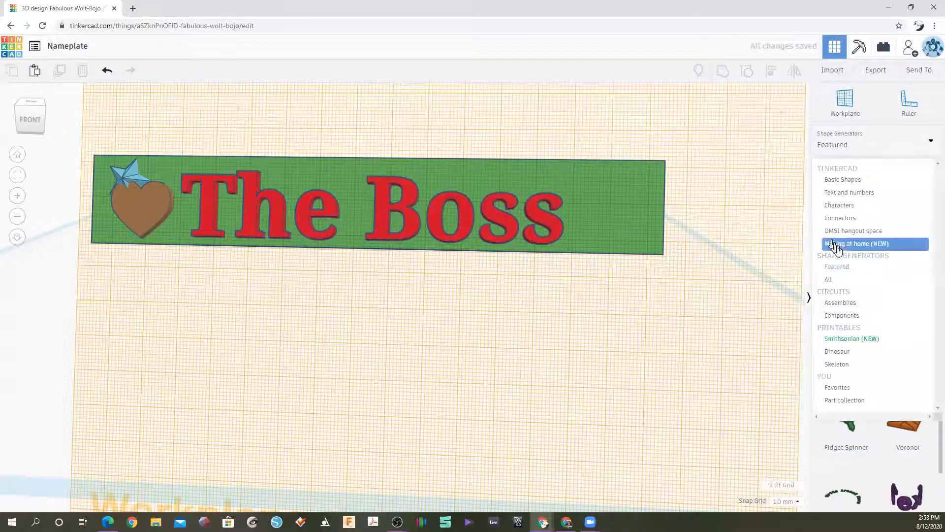
{"action": "left_click", "coordinate": [831, 279]}
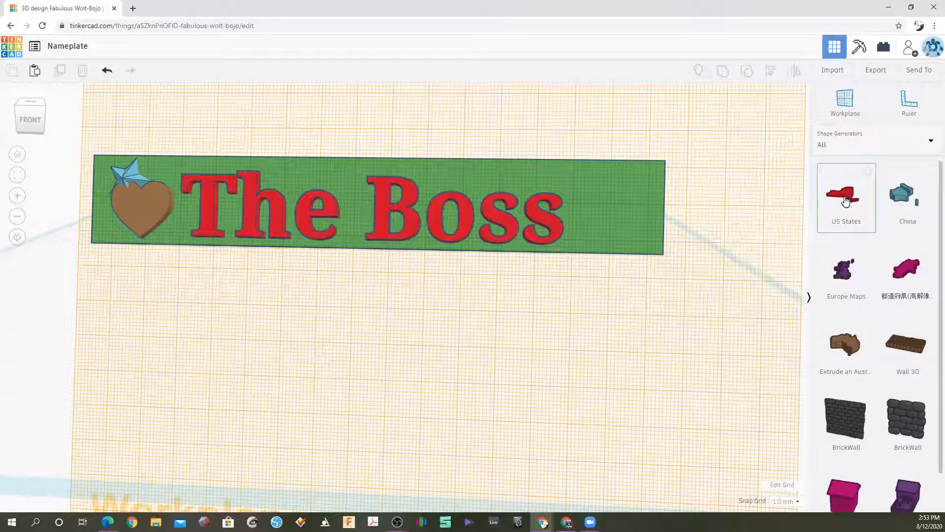
{"action": "left_click_drag", "start_coordinate": [846, 198], "coordinate": [804, 199]}
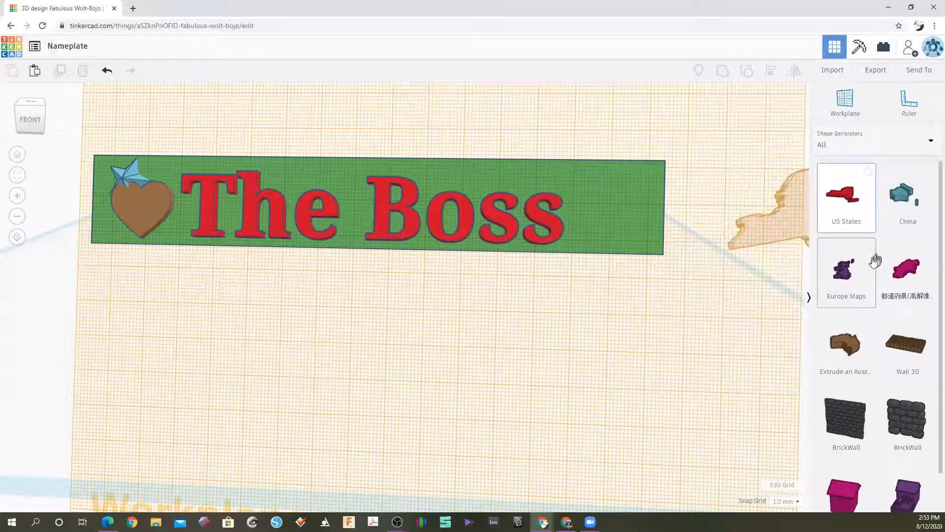
{"action": "left_click", "coordinate": [627, 203]}
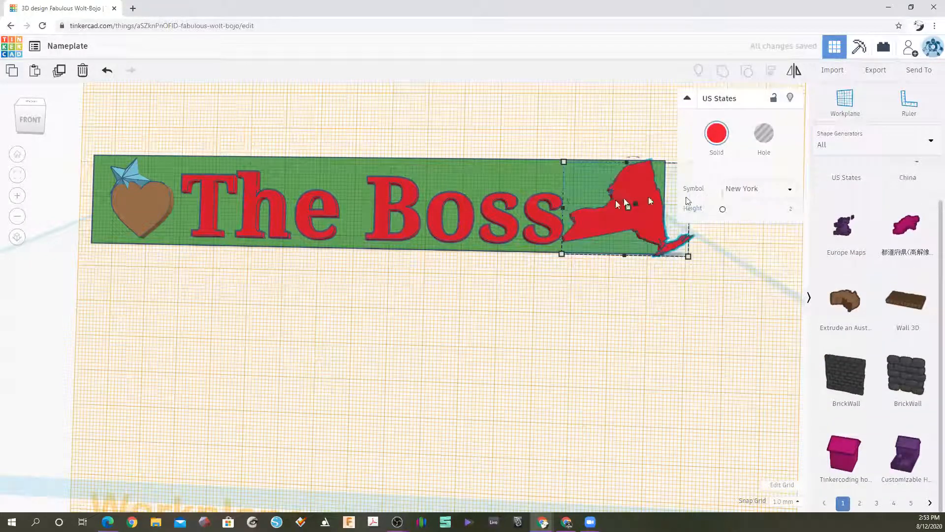
Change the state shape to Alaska, scale it down and fit it at the right end of the sloped face.
{"action": "left_click", "coordinate": [739, 189]}
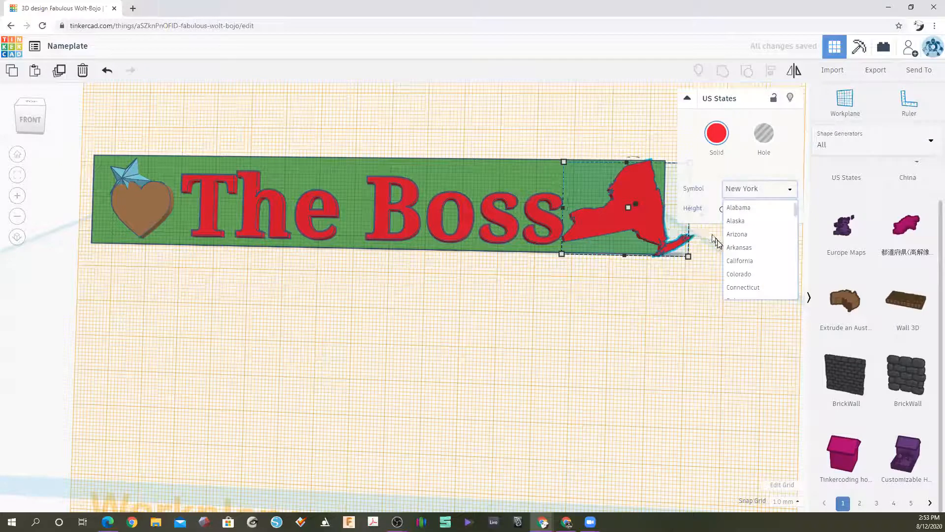
{"action": "left_click", "coordinate": [739, 223]}
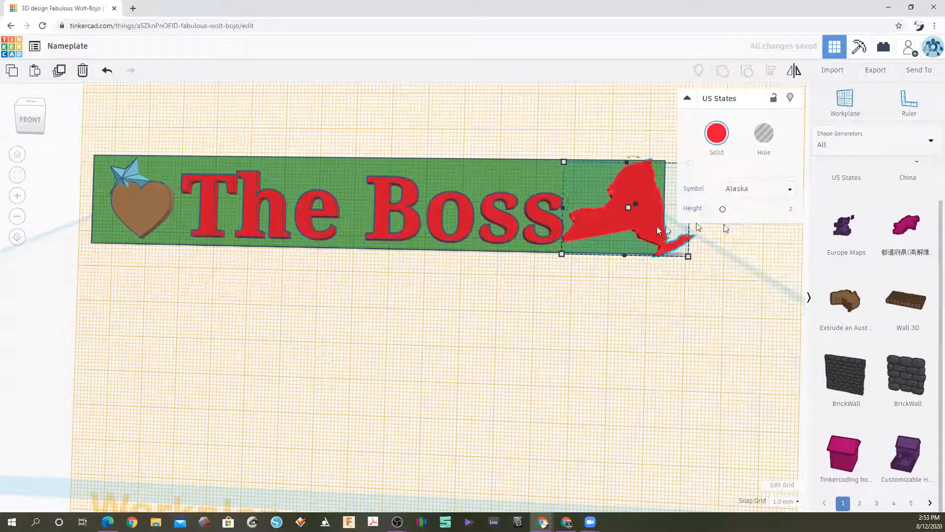
{"action": "left_click_drag", "start_coordinate": [625, 162], "coordinate": [558, 160]}
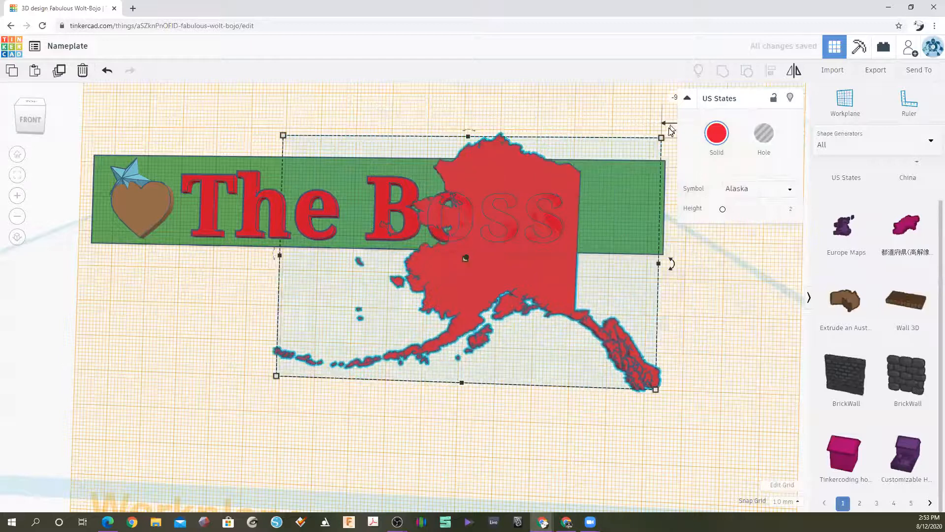
{"action": "left_click_drag", "start_coordinate": [661, 138], "coordinate": [422, 281]}
{"action": "left_click_drag", "start_coordinate": [372, 308], "coordinate": [574, 179]}
{"action": "left_click_drag", "start_coordinate": [625, 183], "coordinate": [610, 173]}
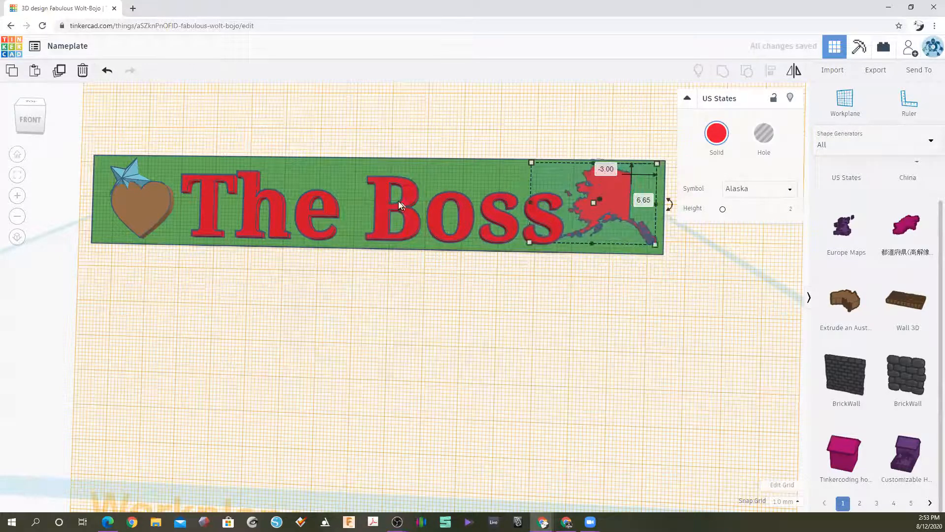
Shift the "The Boss" text and the heart to the left, and delete the star overlapping the heart.
{"action": "left_click", "coordinate": [414, 192]}
{"action": "mouse_move", "coordinate": [415, 195]}
{"action": "left_mouse_down"}
{"action": "mouse_move", "coordinate": [393, 180]}
{"action": "mouse_move", "coordinate": [400, 191]}
{"action": "left_mouse_up"}
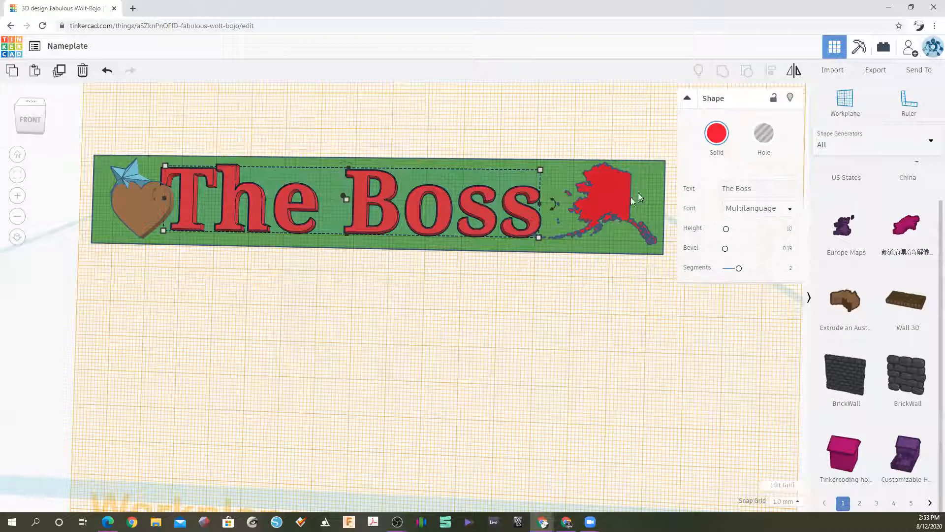
{"action": "left_click", "coordinate": [141, 197]}
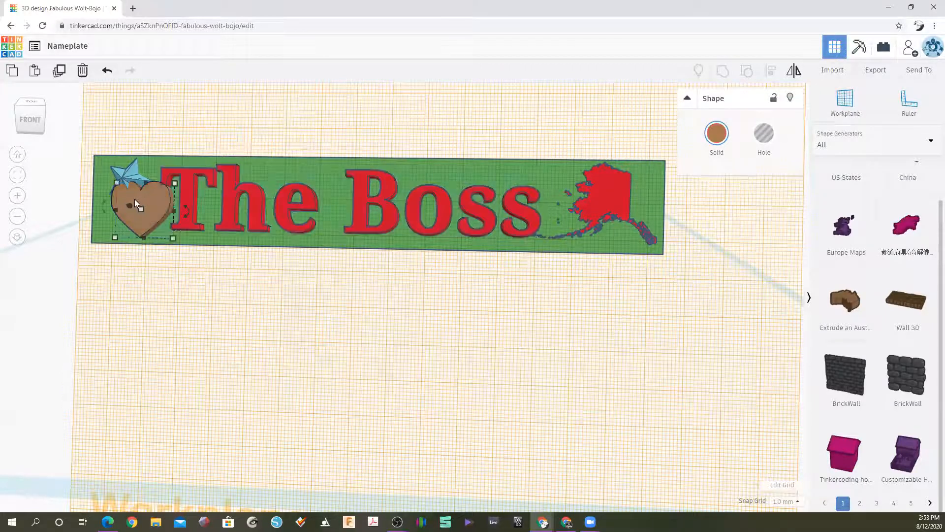
{"action": "left_click_drag", "start_coordinate": [135, 199], "coordinate": [123, 189]}
{"action": "left_click", "coordinate": [134, 167]}
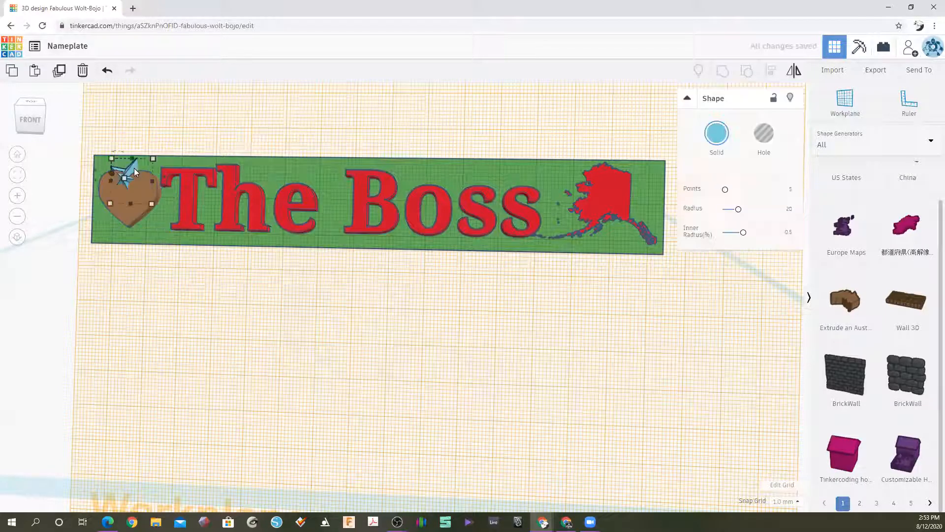
{"action": "key", "text": "Delete"}
{"action": "mouse_move", "coordinate": [103, 125]}
{"action": "right_mouse_down"}
{"action": "mouse_move", "coordinate": [356, 114]}
{"action": "mouse_move", "coordinate": [206, 134]}
{"action": "right_mouse_up"}
{"action": "left_click", "coordinate": [833, 108]}
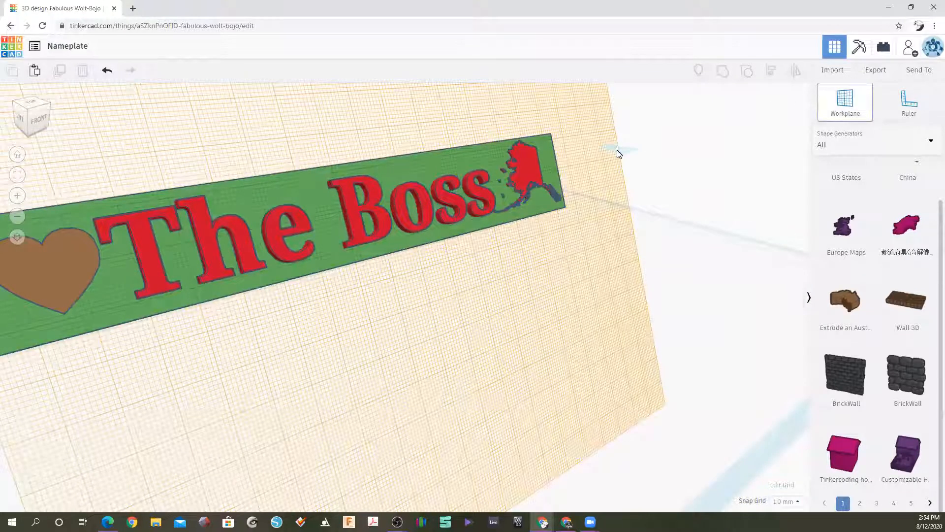
{"action": "scroll", "coordinate": [618, 152], "scroll_direction": "down", "scroll_amount": 8}
{"action": "scroll", "coordinate": [456, 171], "scroll_direction": "up", "scroll_amount": 3}
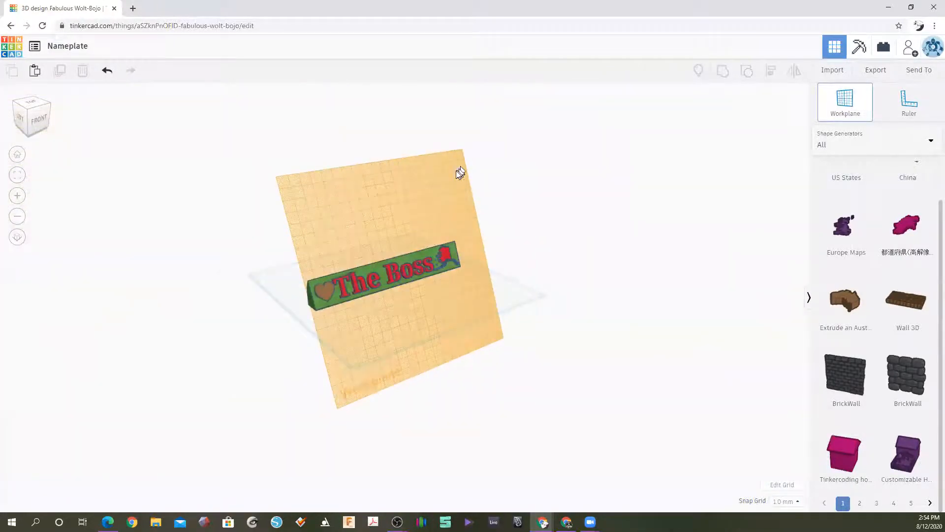
{"action": "left_click", "coordinate": [849, 107]}
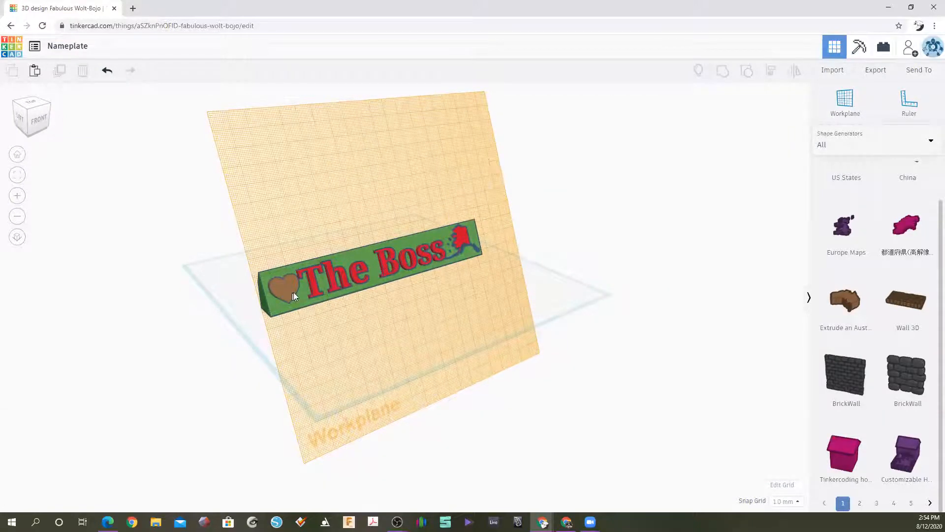
Select the green block, heart, lettering and Alaska shape and group them into one object.
{"action": "scroll", "coordinate": [294, 296], "scroll_direction": "up", "scroll_amount": 3}
{"action": "right_click_drag", "start_coordinate": [268, 310], "coordinate": [221, 302]}
{"action": "left_click_drag", "start_coordinate": [211, 199], "coordinate": [477, 350]}
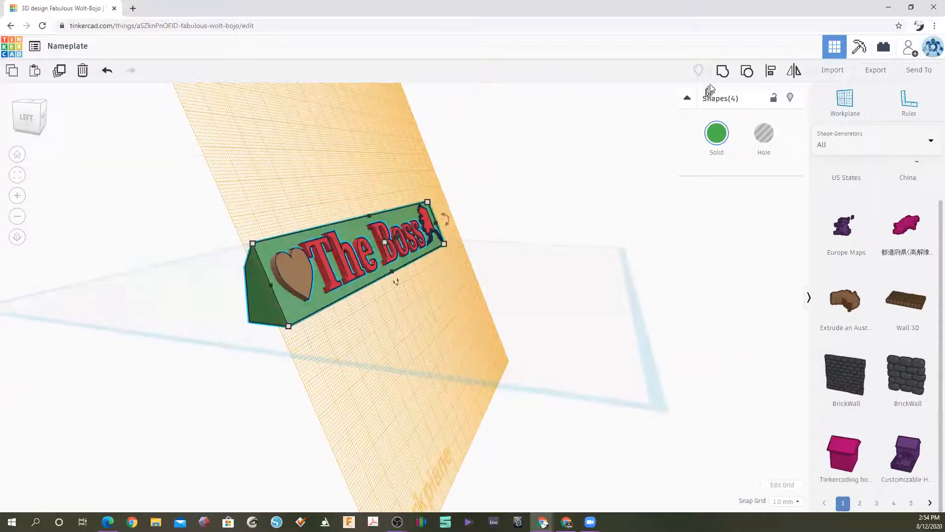
{"action": "left_click", "coordinate": [724, 74]}
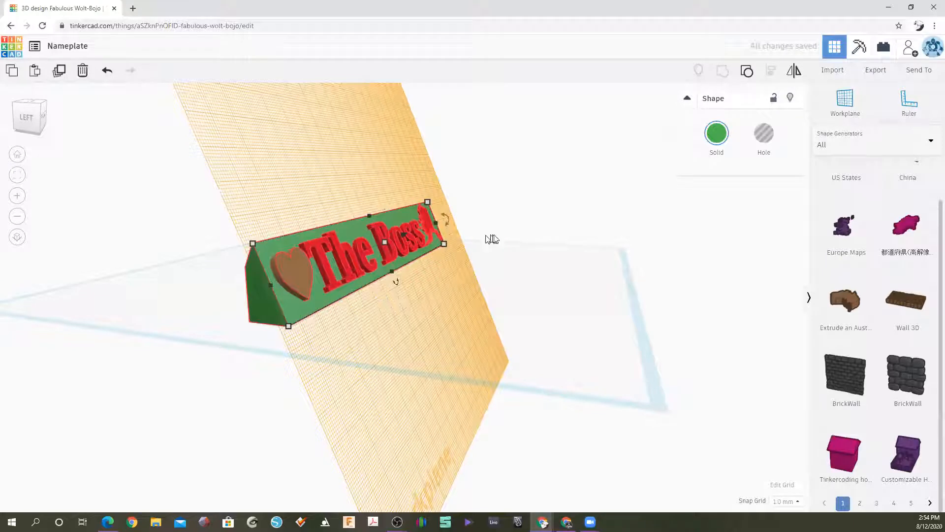
{"action": "right_click_drag", "start_coordinate": [492, 238], "coordinate": [320, 314]}
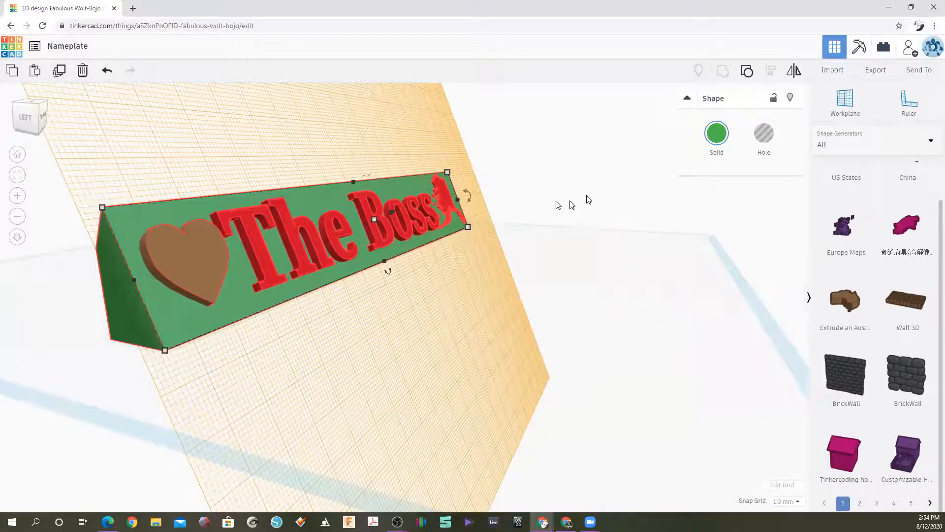
{"action": "scroll", "coordinate": [586, 197], "scroll_direction": "up", "scroll_amount": 3}
{"action": "right_click_drag", "start_coordinate": [533, 214], "coordinate": [296, 222]}
{"action": "scroll", "coordinate": [585, 196], "scroll_direction": "up", "scroll_amount": 2}
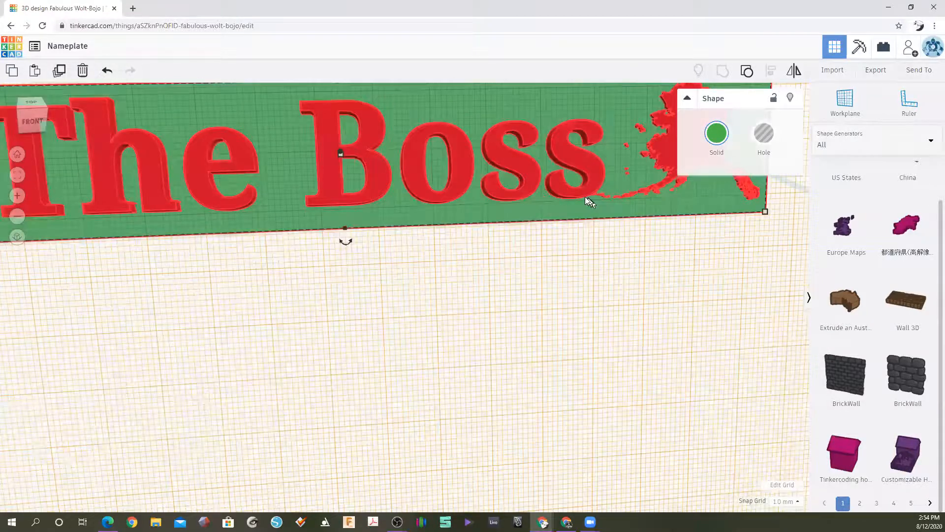
{"action": "middle_click_drag", "start_coordinate": [585, 196], "coordinate": [566, 302]}
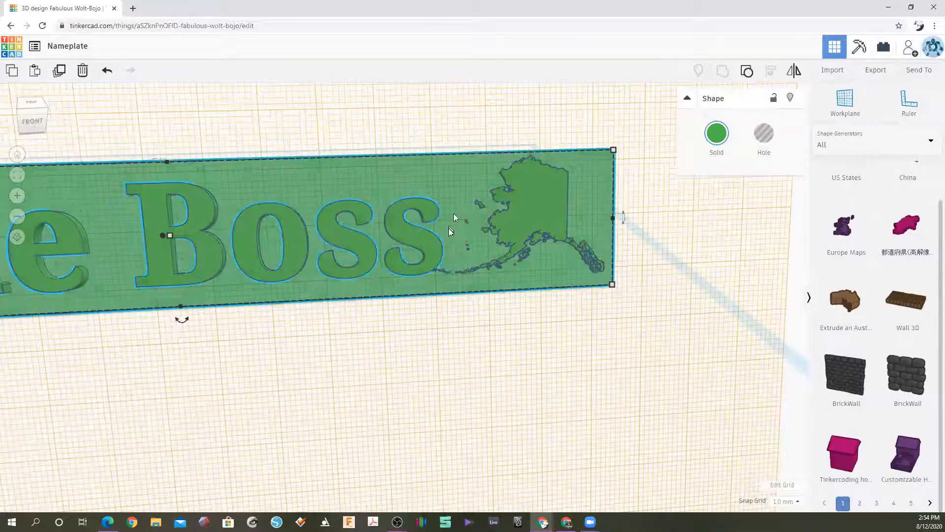
Examine the grouped nameplate from its end to check the raised lettering, Alaska shape and sloped block profile.
{"action": "scroll", "coordinate": [415, 238], "scroll_direction": "down", "scroll_amount": 1}
{"action": "scroll", "coordinate": [391, 238], "scroll_direction": "down", "scroll_amount": 2}
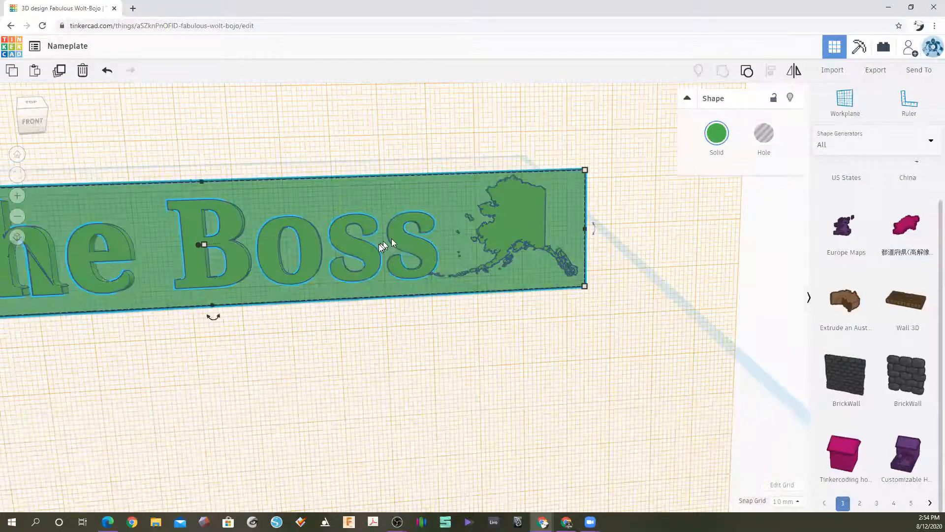
{"action": "scroll", "coordinate": [391, 238], "scroll_direction": "down", "scroll_amount": 3}
{"action": "right_click_drag", "start_coordinate": [391, 239], "coordinate": [222, 282]}
{"action": "left_click_drag", "start_coordinate": [246, 276], "coordinate": [433, 246]}
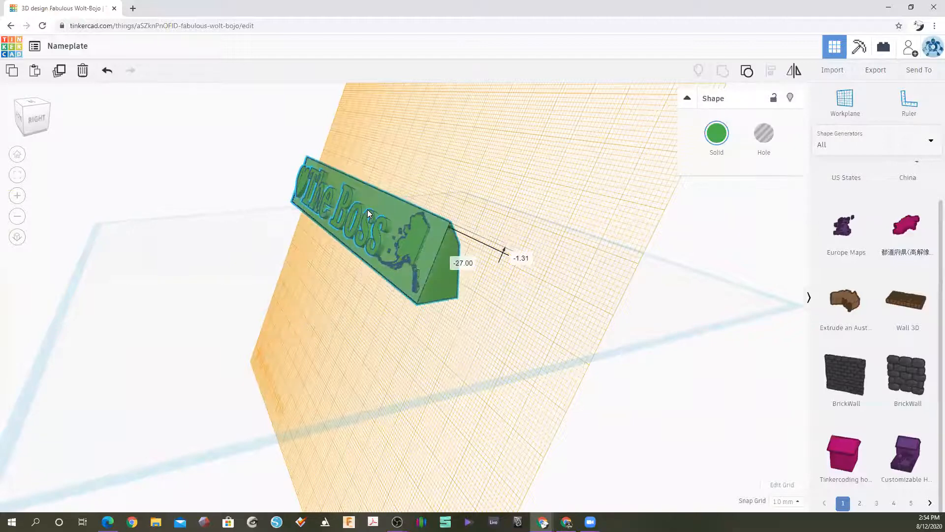
{"action": "left_click", "coordinate": [690, 302]}
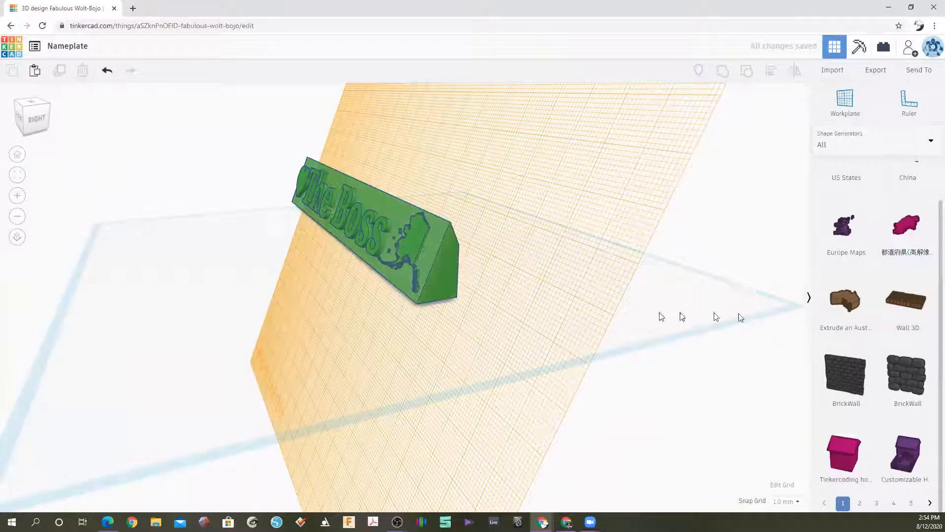
{"action": "scroll", "coordinate": [274, 265], "scroll_direction": "down", "scroll_amount": 3}
{"action": "scroll", "coordinate": [274, 252], "scroll_direction": "up", "scroll_amount": 1}
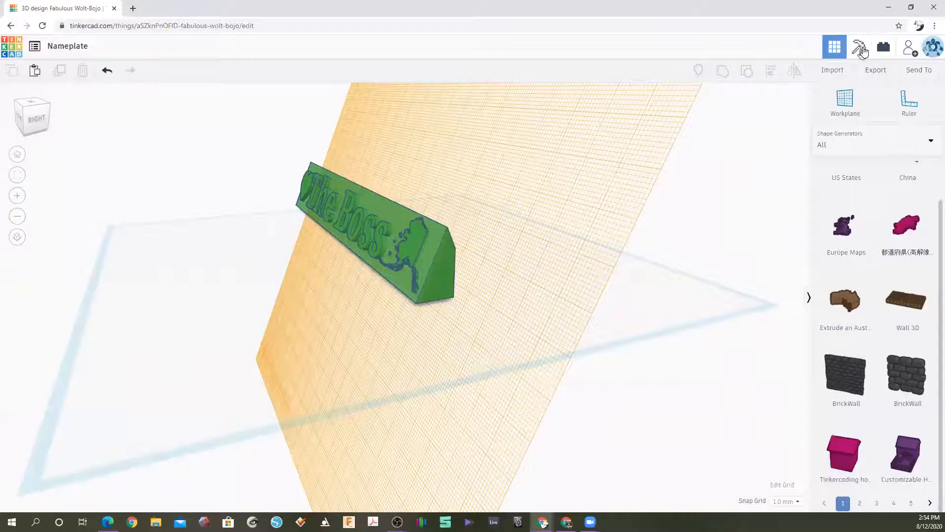
Select the grouped nameplate and export only the selected shape as an STL file for 3D printing.
{"action": "left_click", "coordinate": [863, 112]}
{"action": "right_click_drag", "start_coordinate": [416, 221], "coordinate": [539, 213]}
{"action": "left_click", "coordinate": [538, 213]}
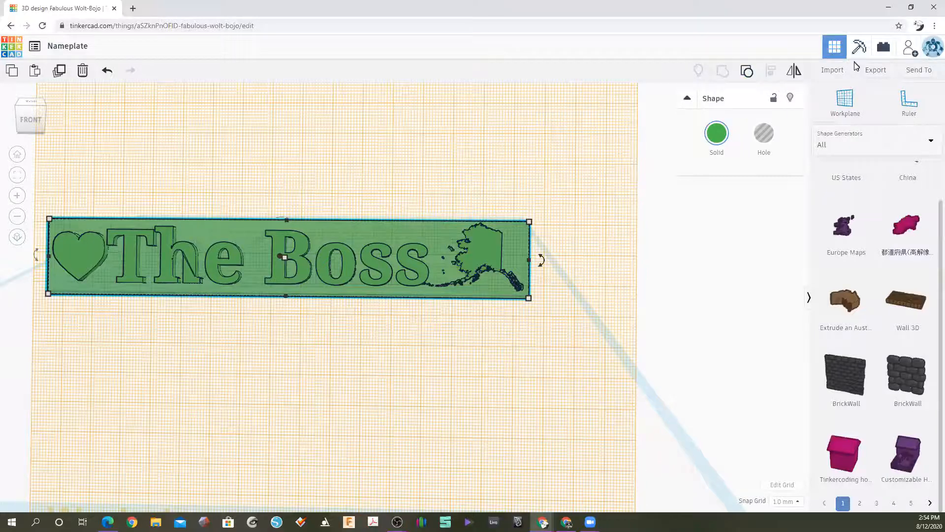
{"action": "left_click", "coordinate": [878, 74]}
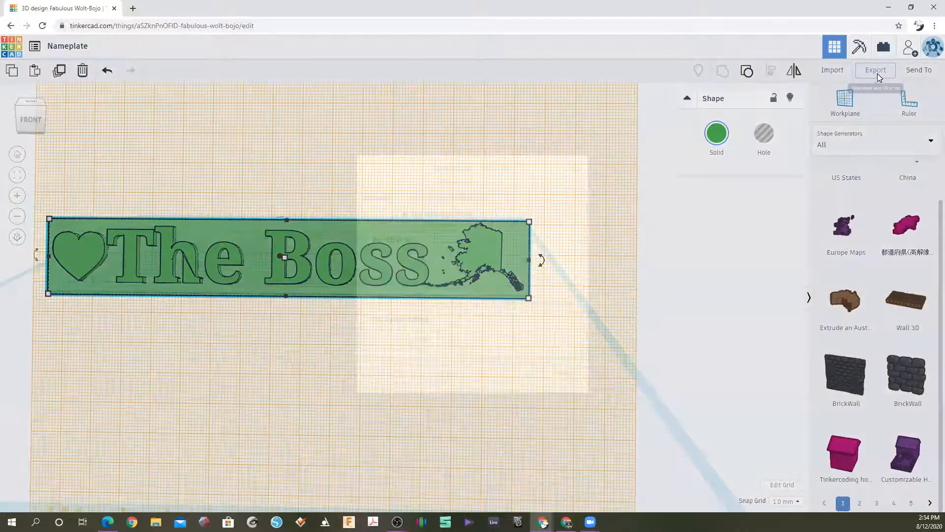
{"action": "left_click", "coordinate": [489, 170]}
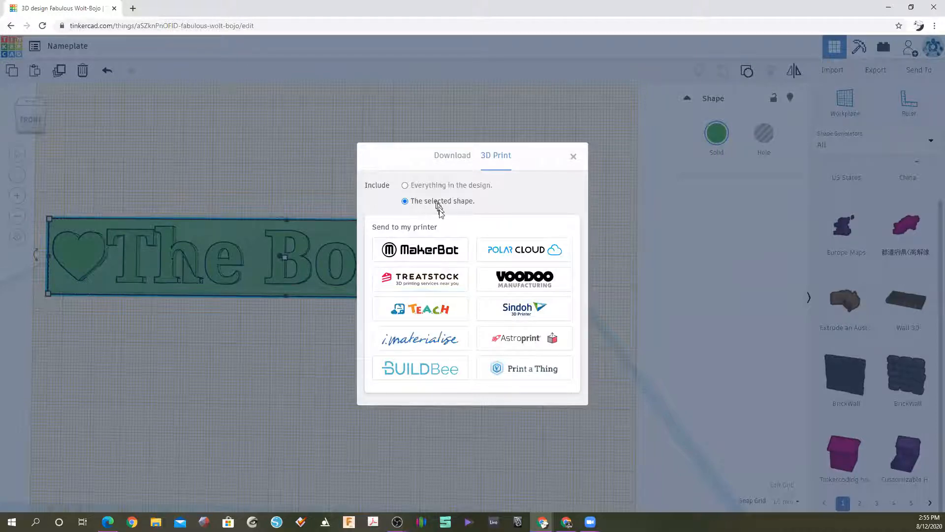
{"action": "left_click", "coordinate": [466, 156]}
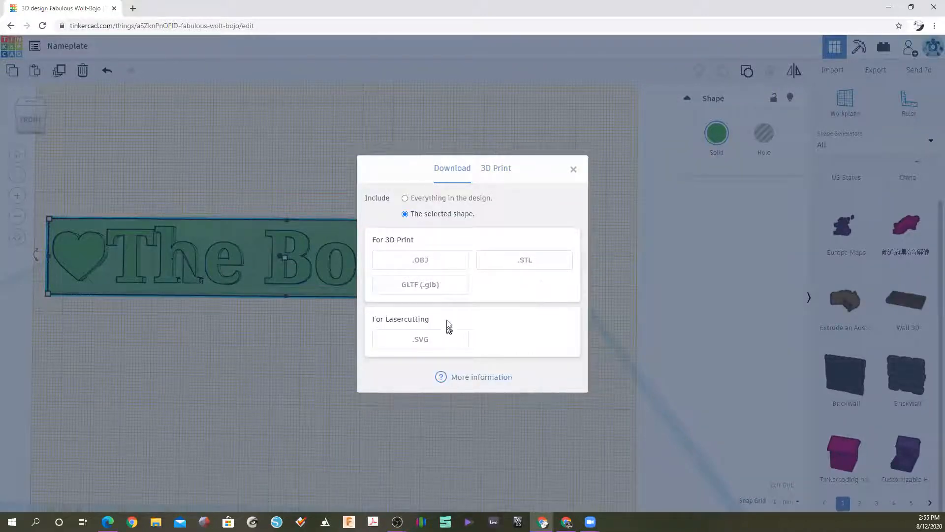
{"action": "left_click", "coordinate": [523, 265]}
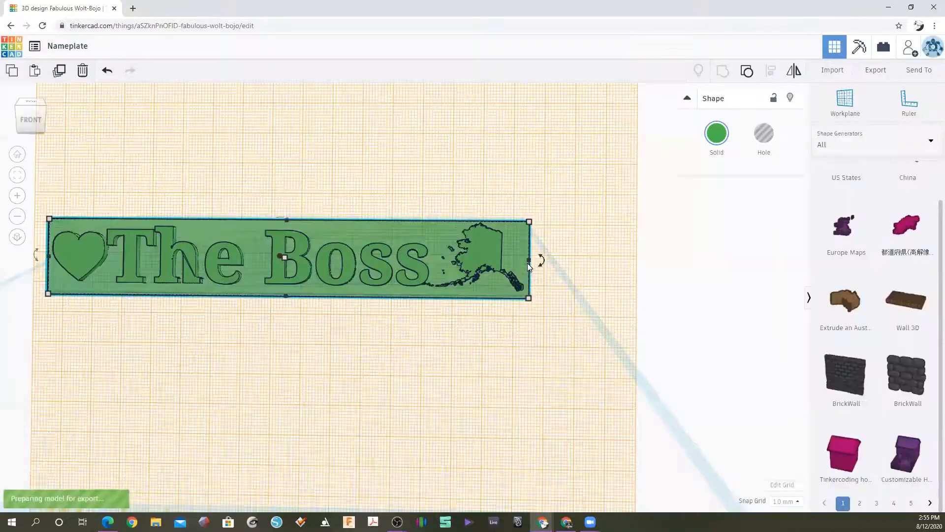
Rename the design to TheBoss_Nameplate.
{"action": "left_click", "coordinate": [66, 49]}
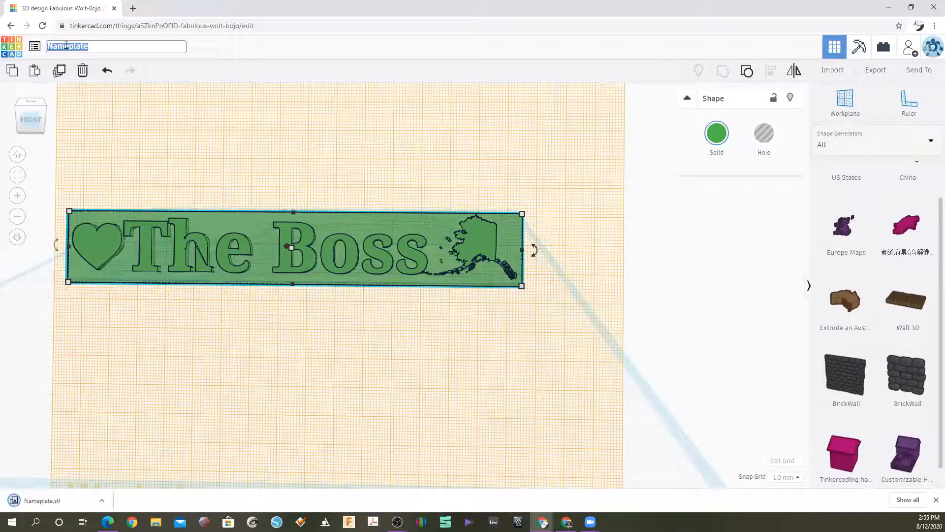
{"action": "left_click", "coordinate": [103, 47]}
{"action": "double_click", "coordinate": [50, 48]}
{"action": "left_click", "coordinate": [49, 49]}
{"action": "type", "text": "The"}
{"action": "type", "text": "Boss"}
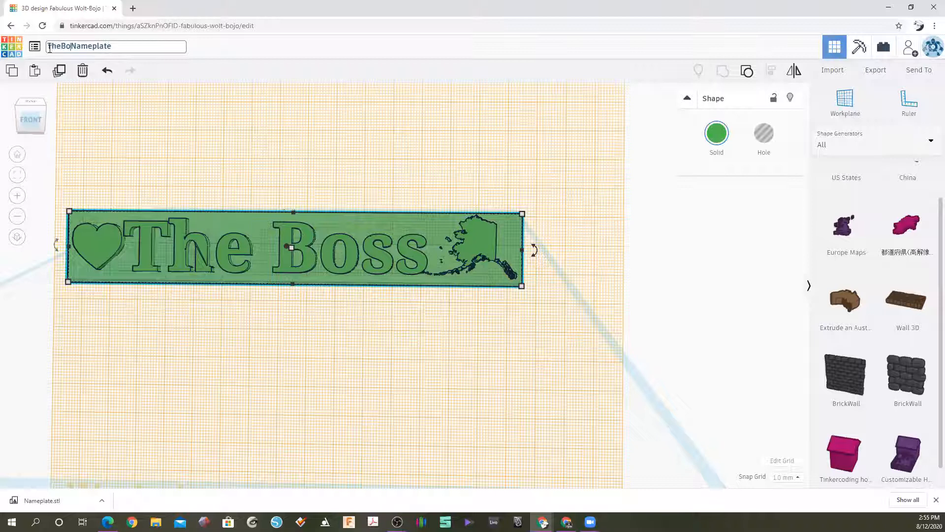
{"action": "type", "text": "_"}
{"action": "key", "text": "Return"}
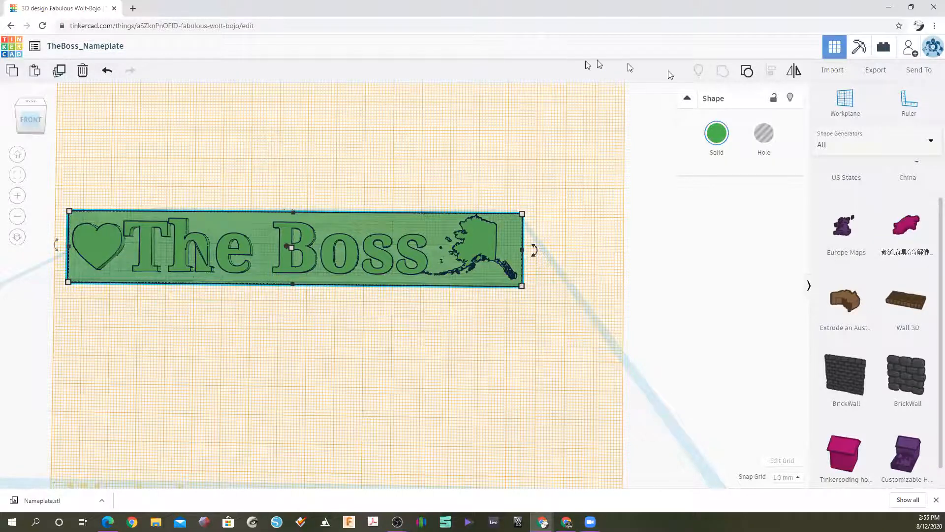
Export the nameplate again as an STL file under the new design name and deselect it.
{"action": "left_click", "coordinate": [881, 73]}
{"action": "left_click", "coordinate": [502, 248]}
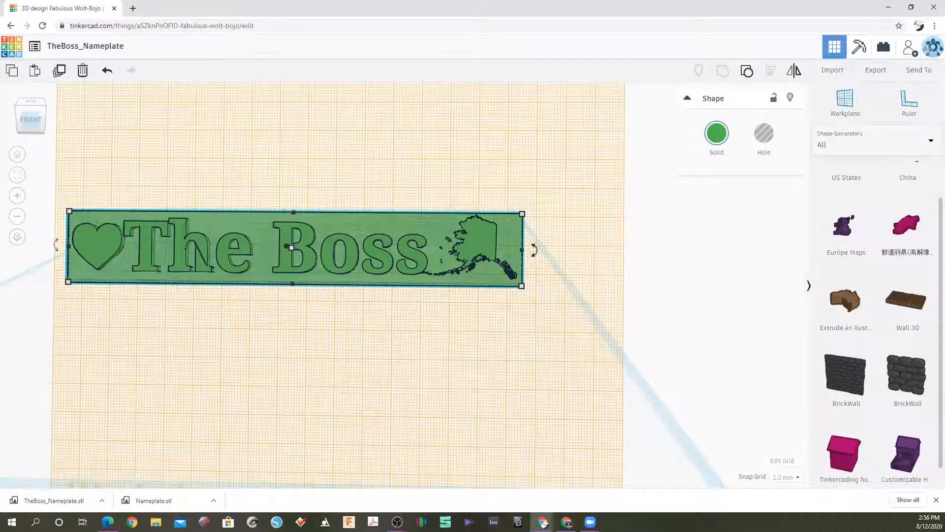
{"action": "left_click", "coordinate": [667, 277]}
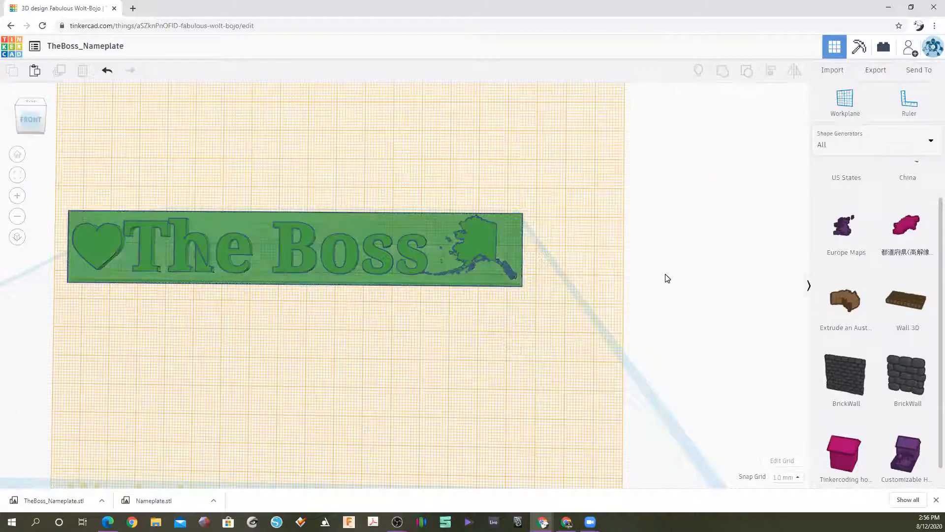